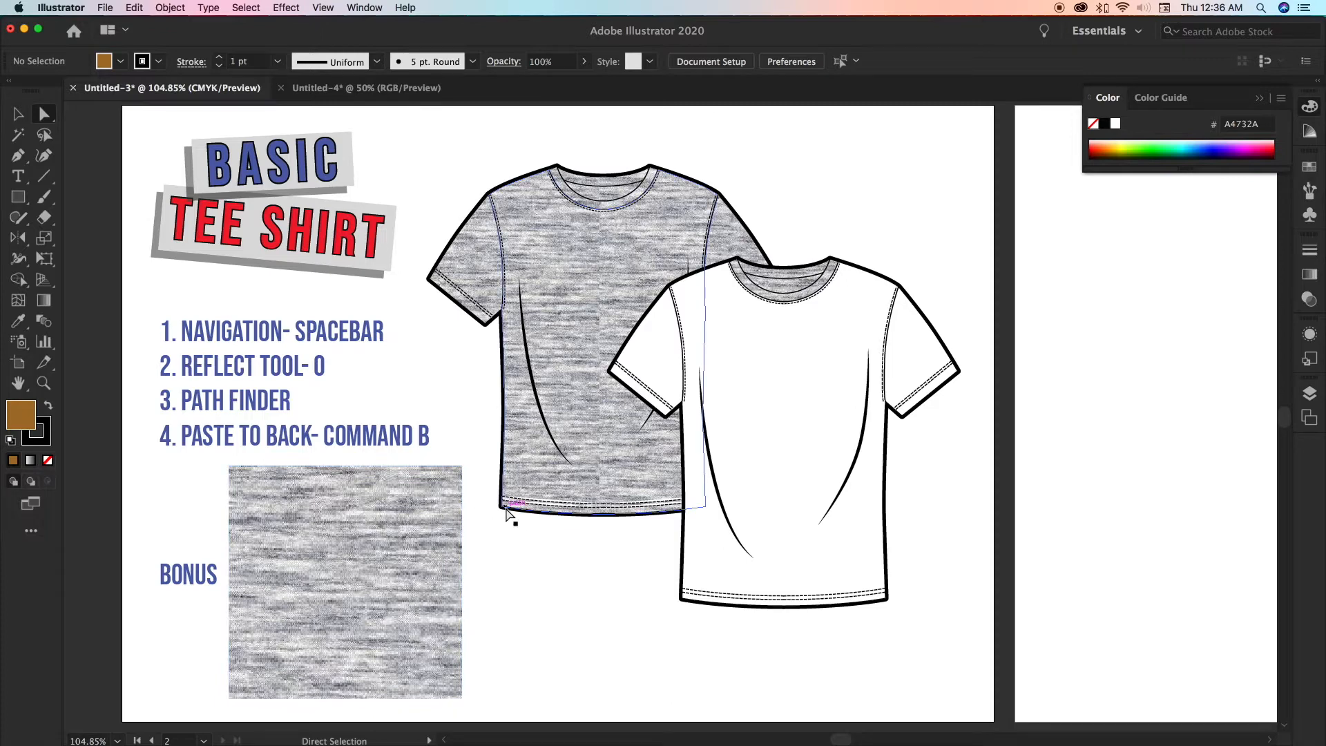
Paste the half-body tee panel onto the second artboard beside the fabric swatch and move it slightly up and left
scroll(506, 514, "right", 10)
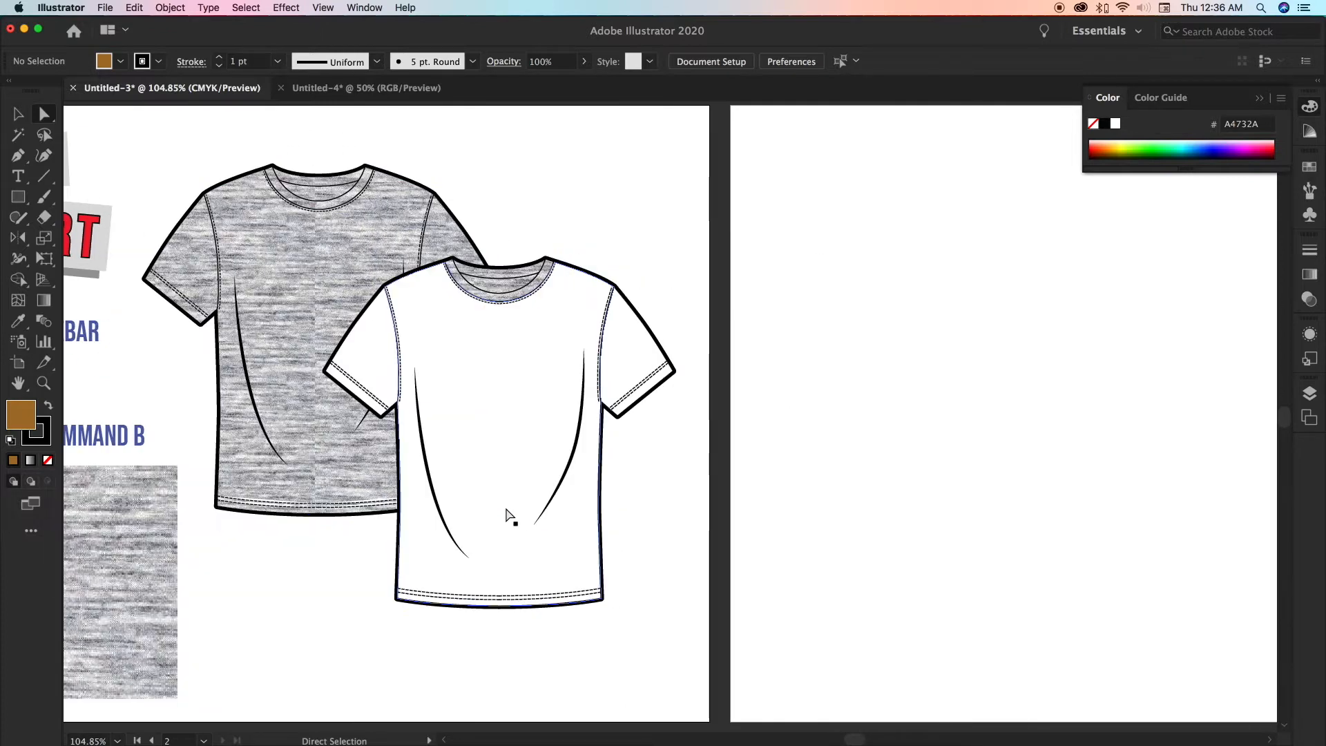
key("v")
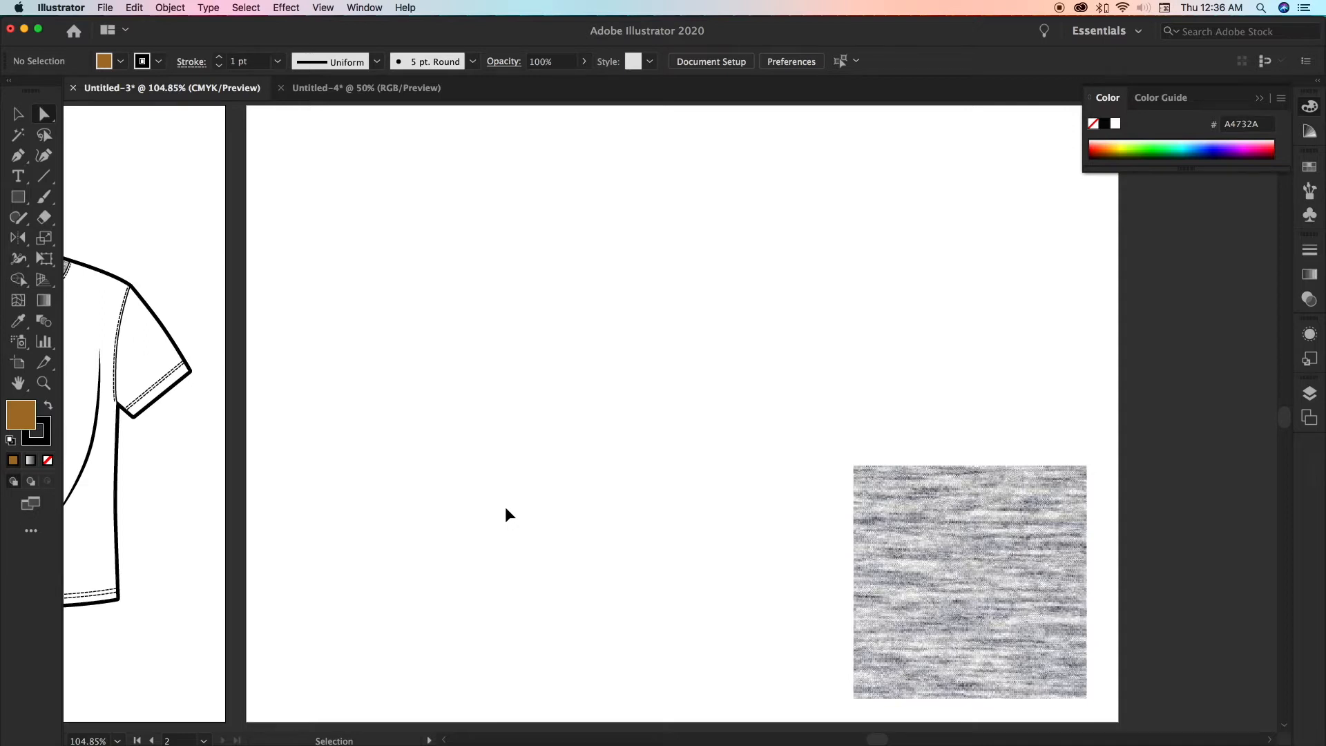
key("super+v")
key("a")
left_click(506, 509)
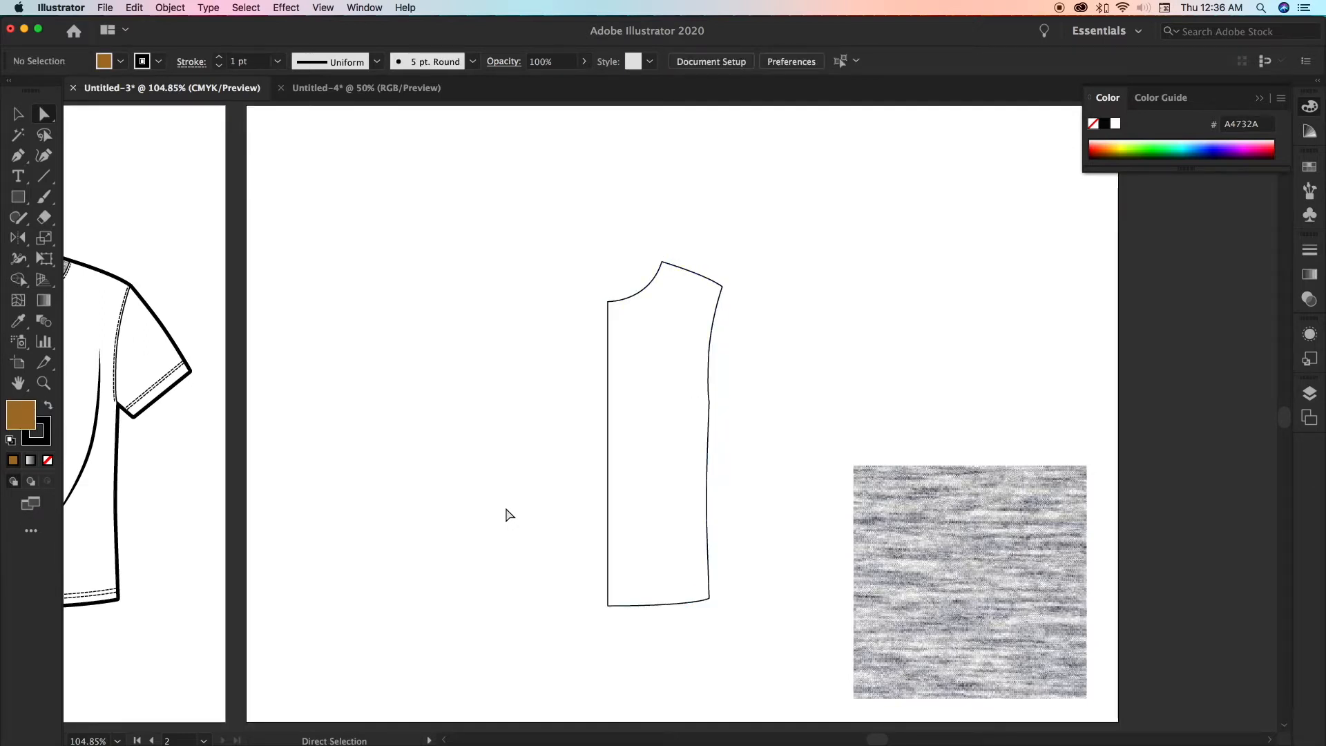
left_click(18, 114)
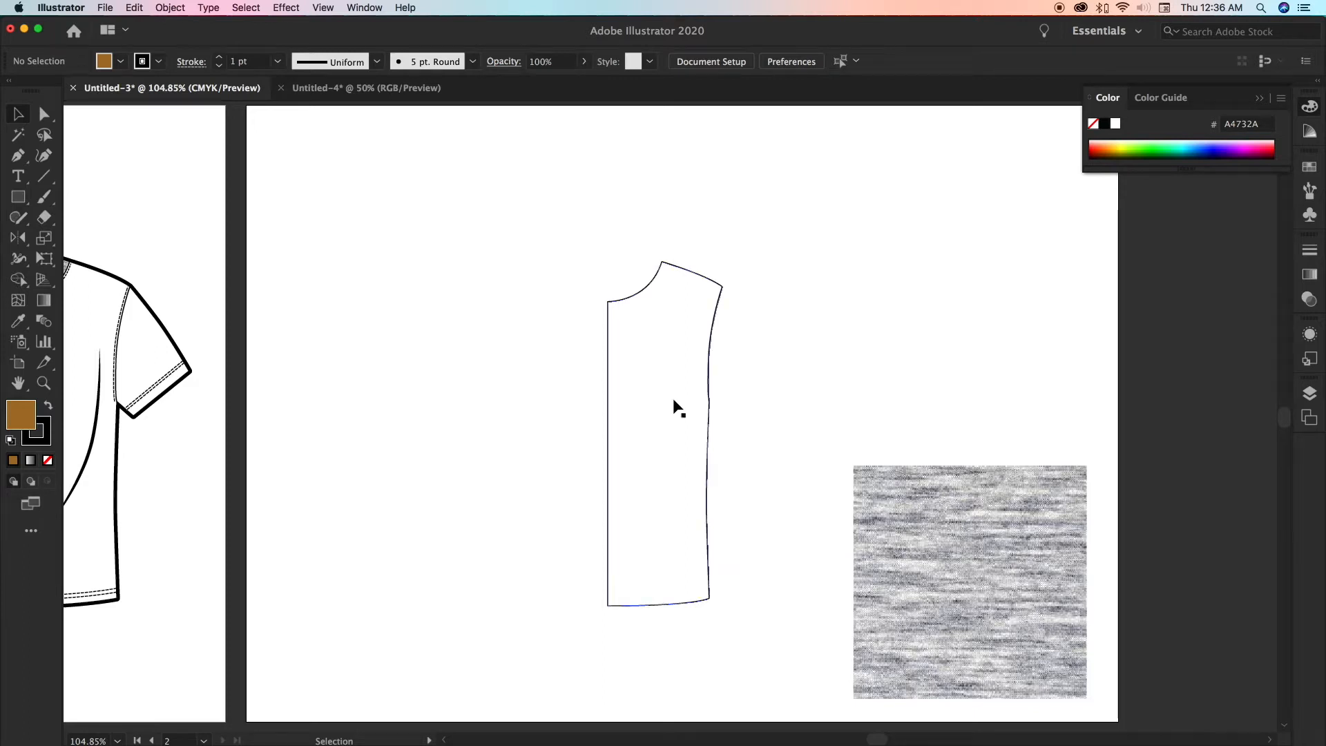
left_click_drag(669, 398, 588, 366)
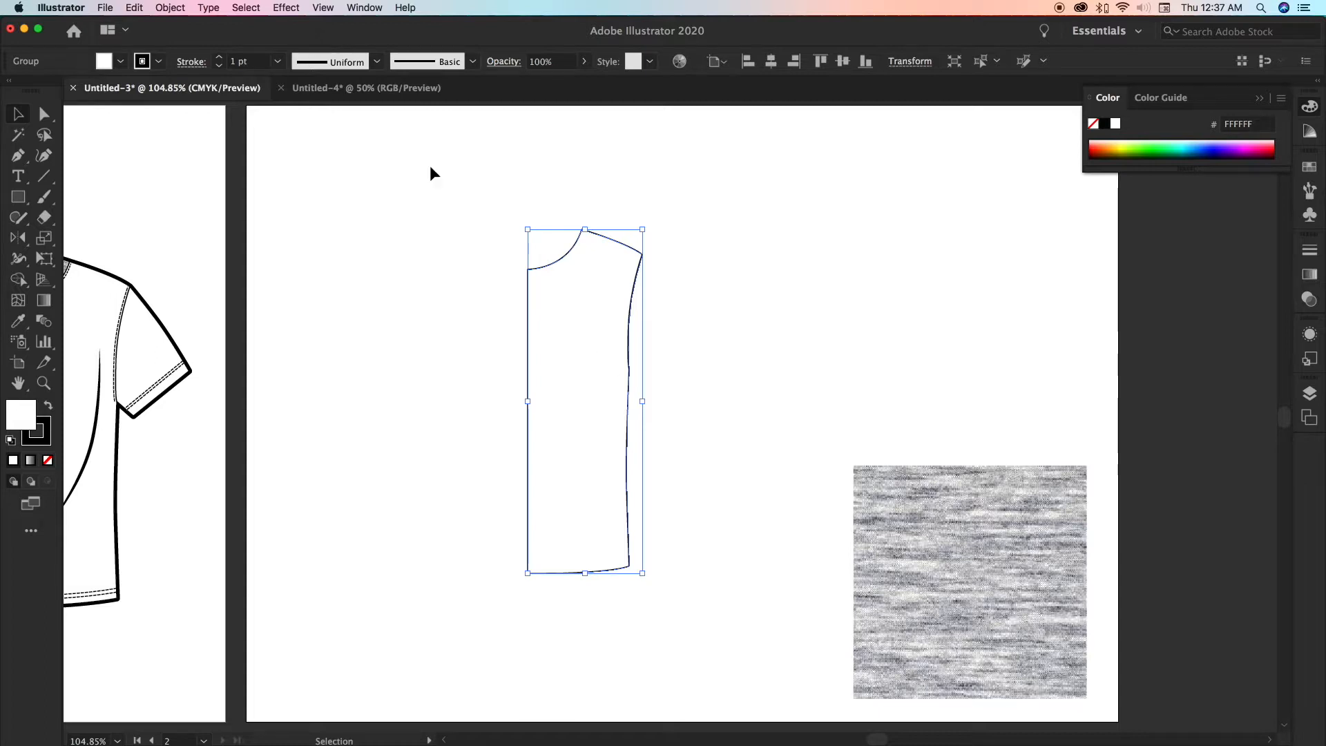
Delete the brown rectangle covering the finished tee sketches on the first artboard
scroll(155, 369, "left", 8)
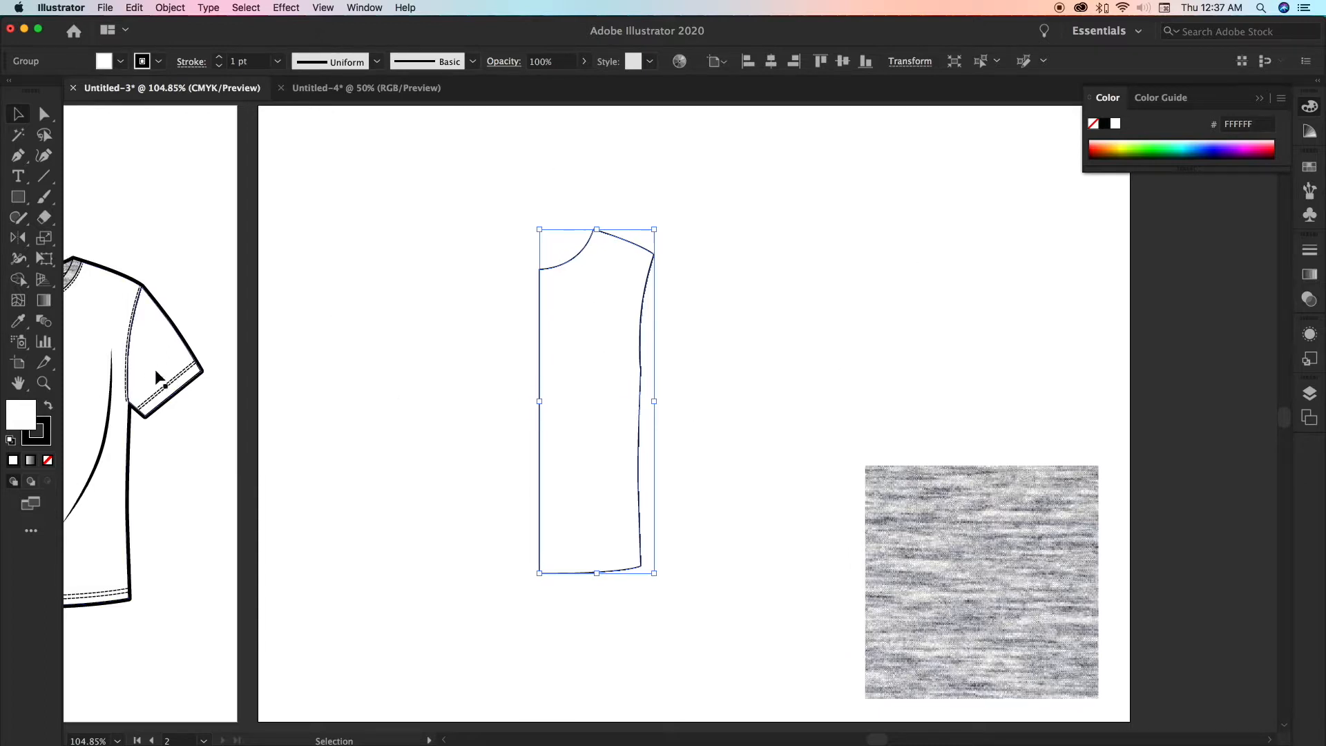
scroll(155, 369, "left", 7)
scroll(155, 369, "right", 5)
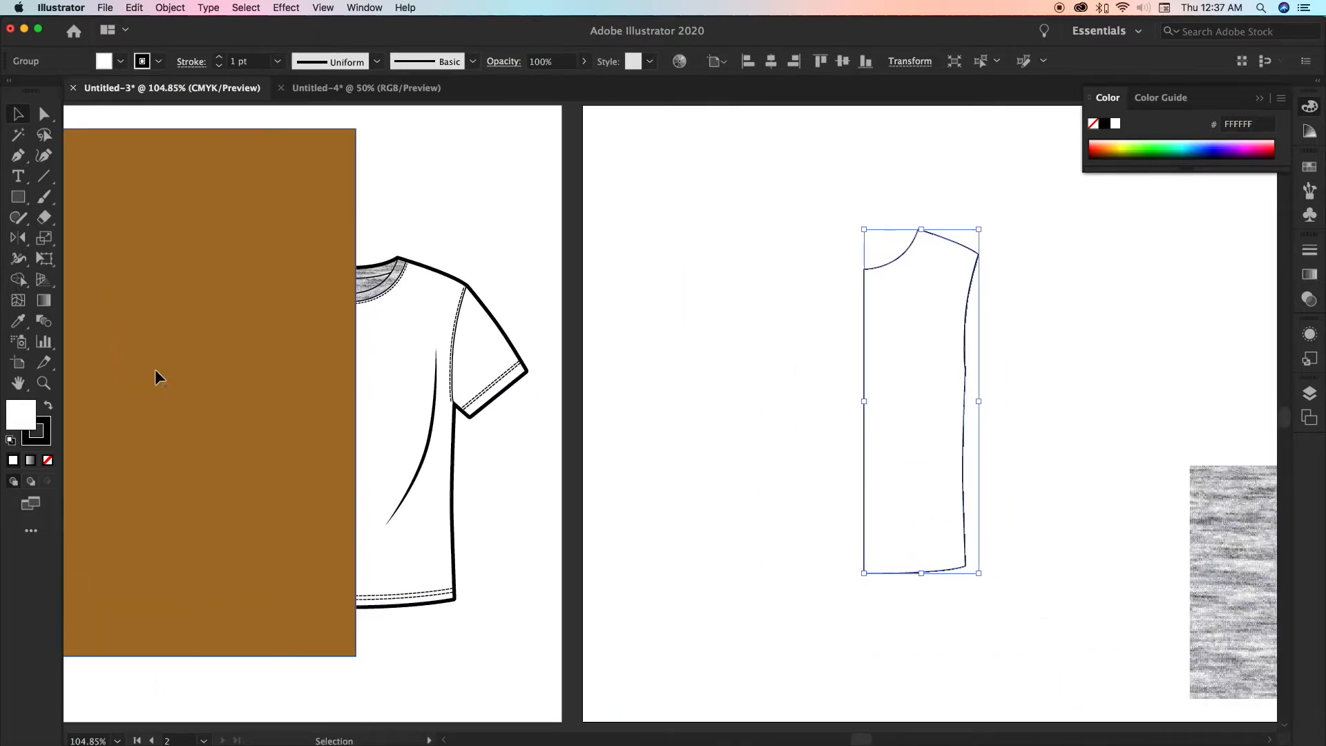
left_click(155, 369)
key("Delete")
scroll(510, 346, "left", 9)
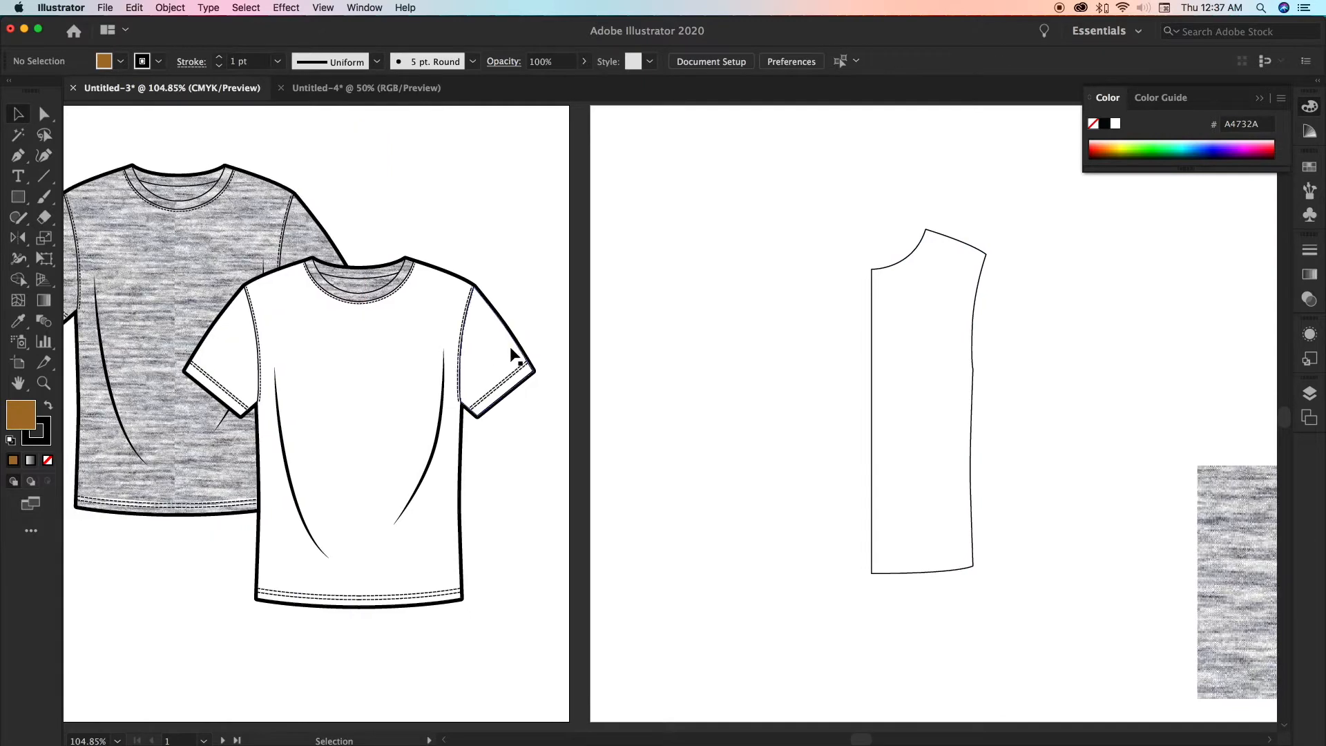
Pan between the finished tee sketches on the first artboard and the half-body panel and swatch on the second
scroll(511, 349, "right", 20)
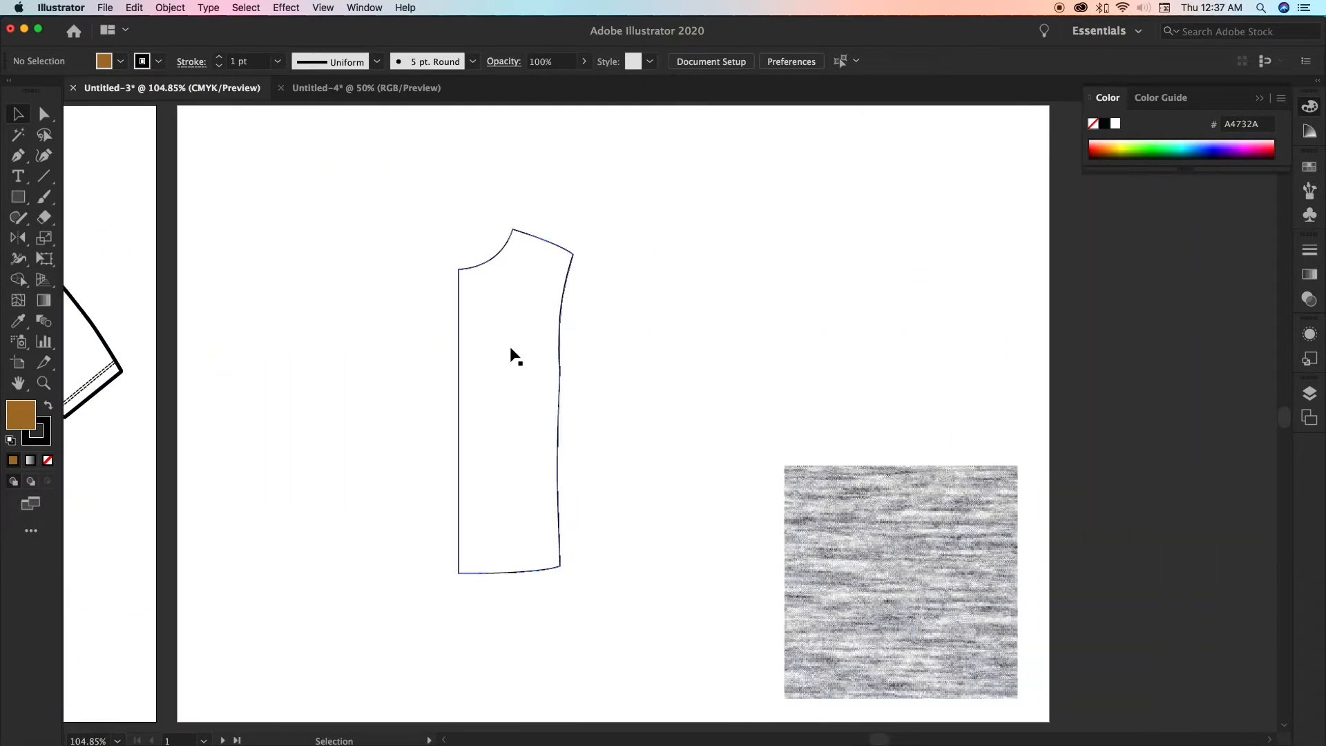
scroll(515, 356, "left", 10)
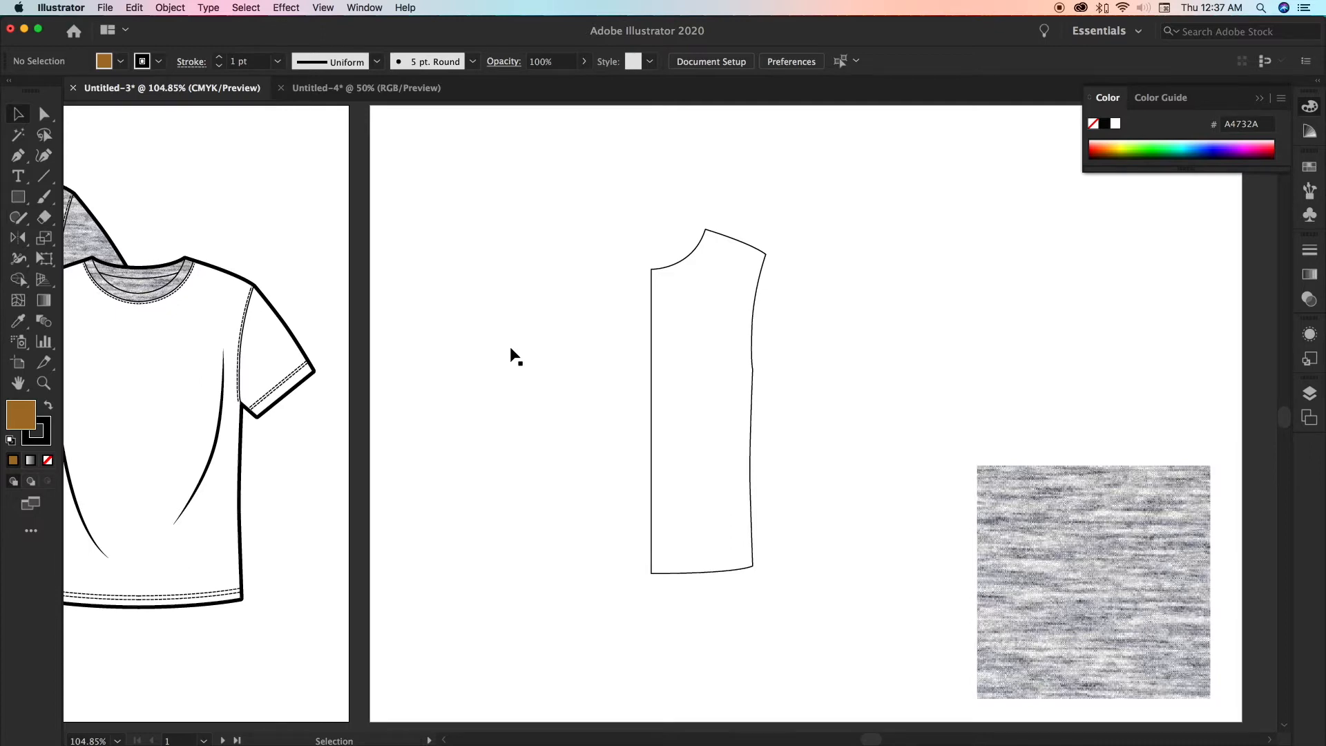
scroll(514, 355, "left", 9)
scroll(515, 355, "right", 8)
scroll(514, 356, "left", 11)
scroll(515, 356, "right", 10)
scroll(515, 356, "left", 8)
scroll(515, 356, "down", 2)
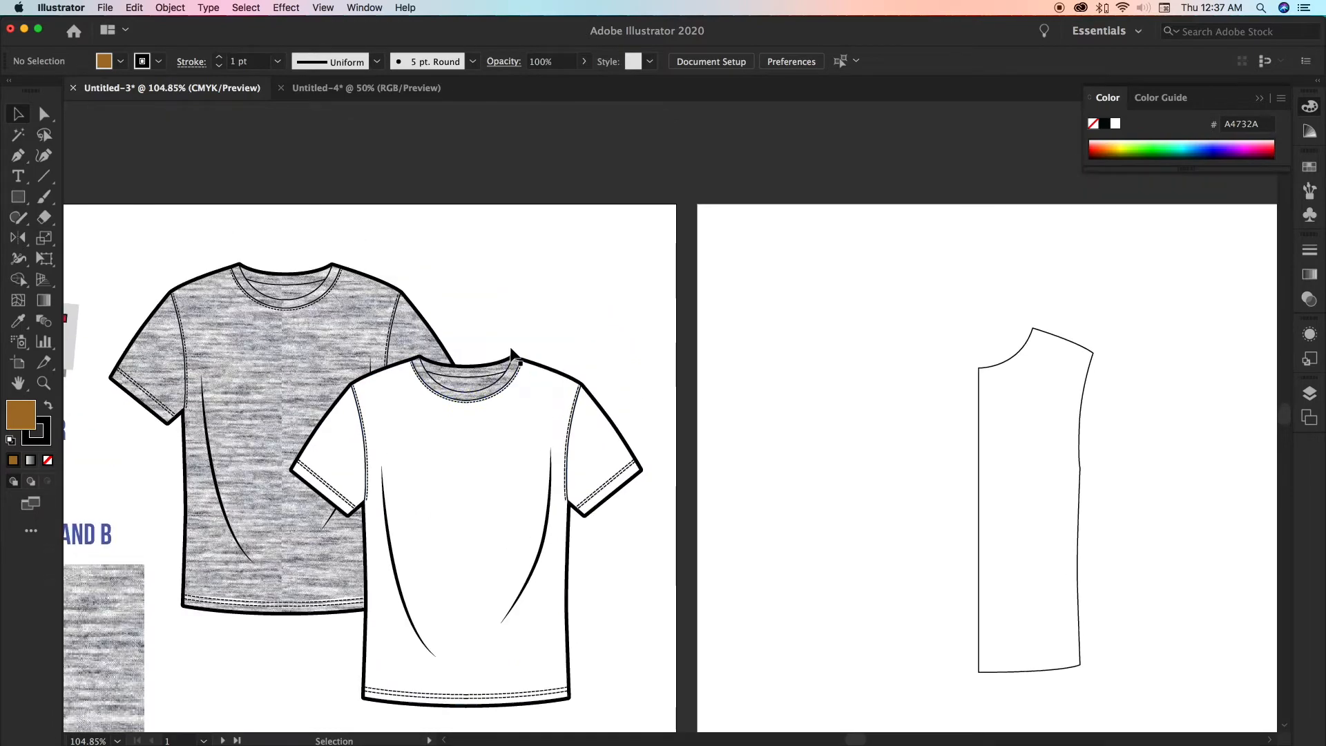
scroll(514, 356, "left", 8)
scroll(515, 355, "up", 2)
scroll(514, 356, "right", 4)
scroll(515, 356, "left", 7)
scroll(510, 349, "up", 2)
scroll(510, 349, "right", 7)
scroll(511, 349, "down", 4)
scroll(510, 349, "left", 7)
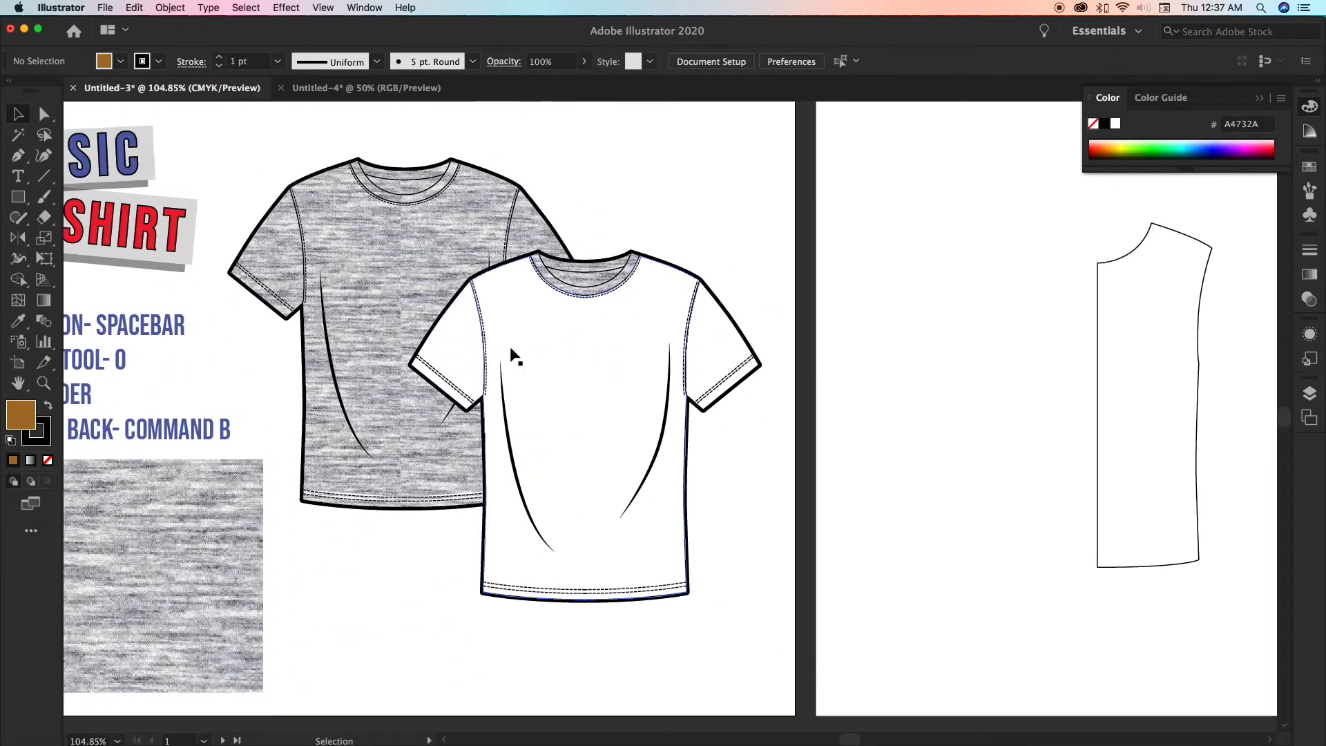
scroll(510, 349, "up", 6)
scroll(511, 349, "down", 4)
scroll(511, 349, "right", 10)
scroll(511, 349, "down", 4)
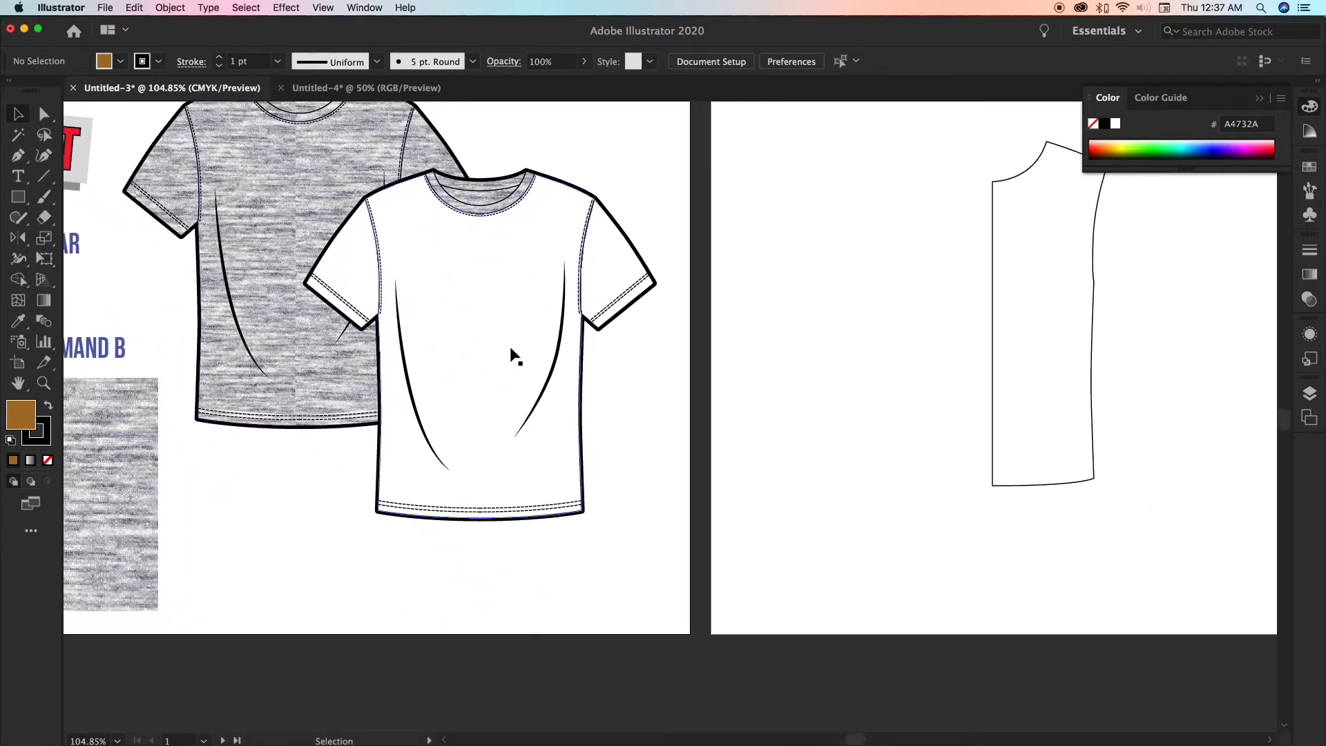
scroll(511, 350, "up", 4)
scroll(511, 350, "right", 10)
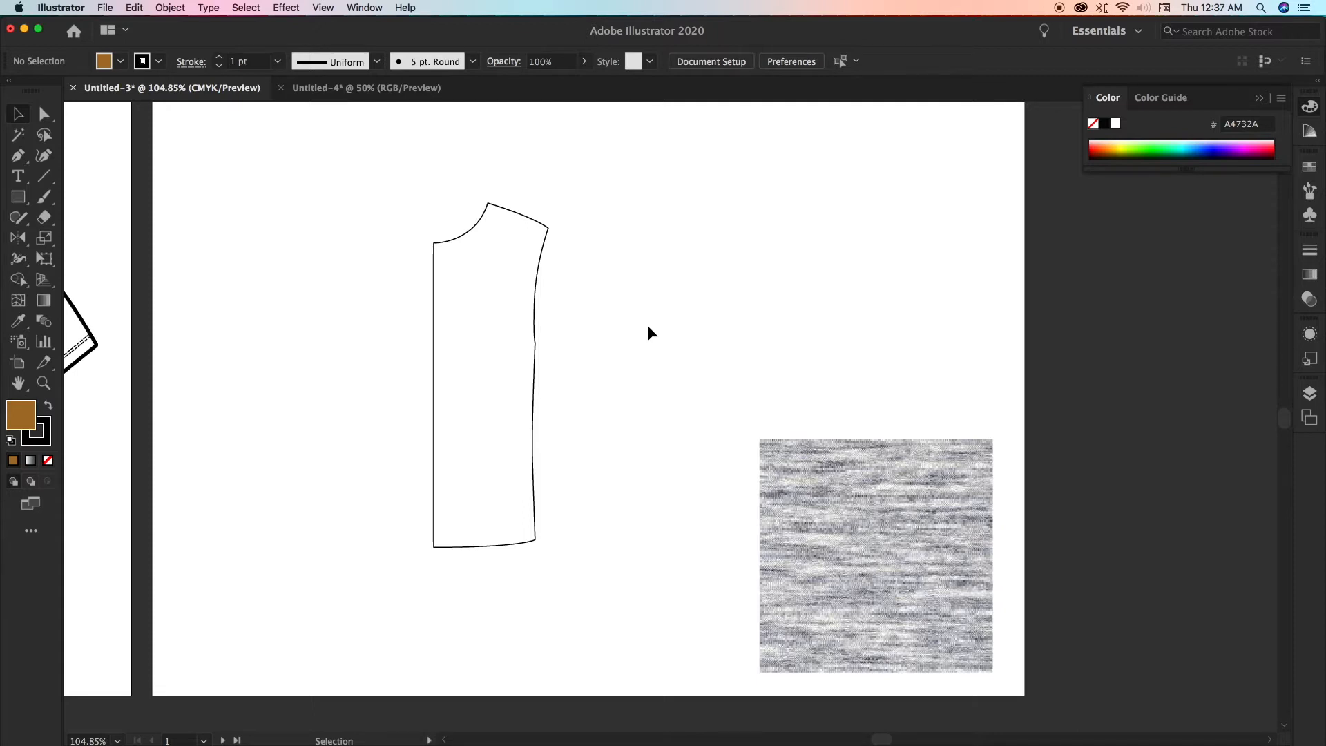
key("space")
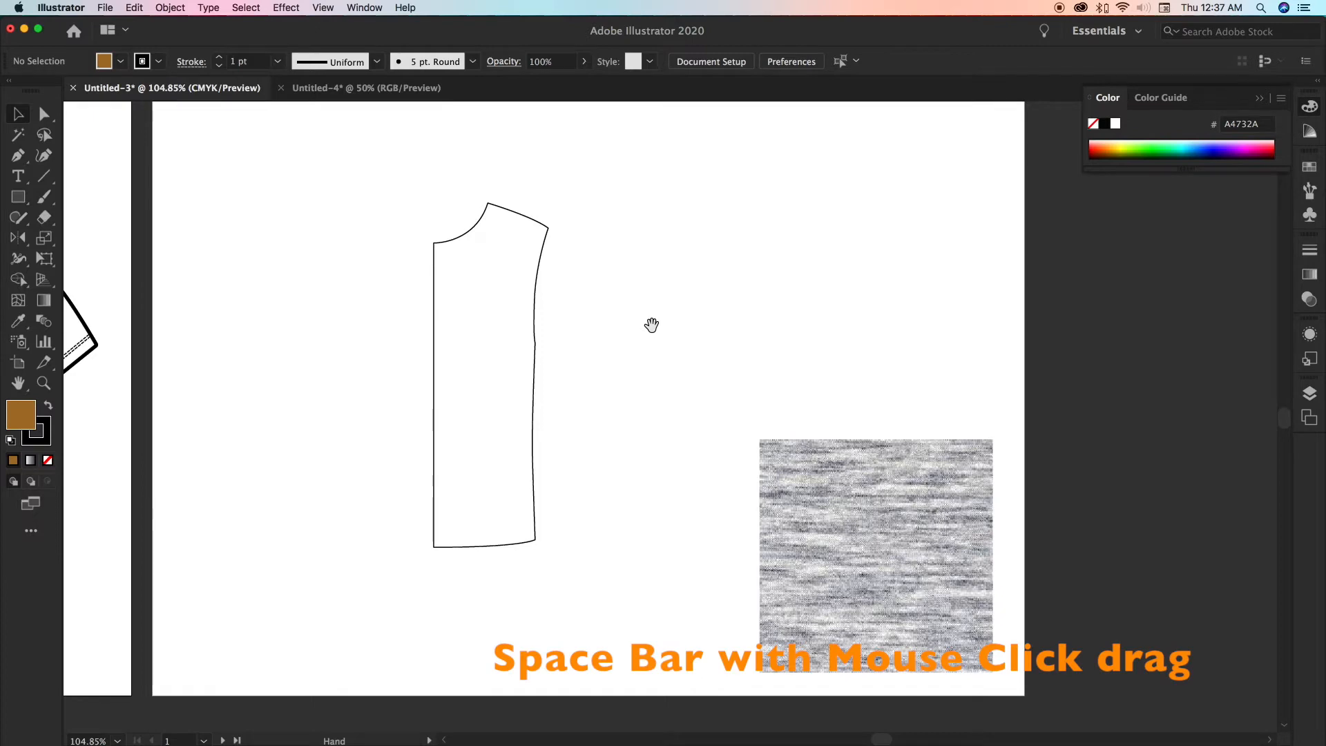
left_click_drag(661, 302, 515, 349)
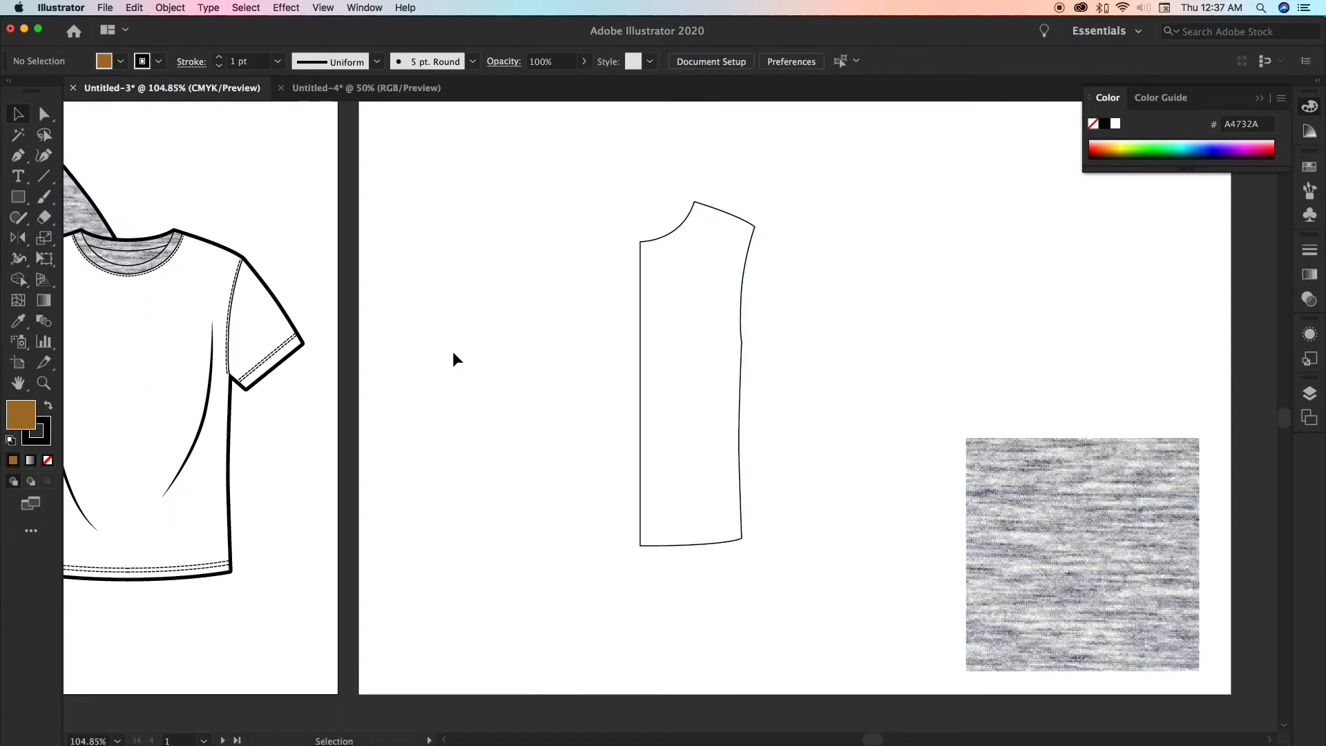
scroll(453, 351, "left", 5)
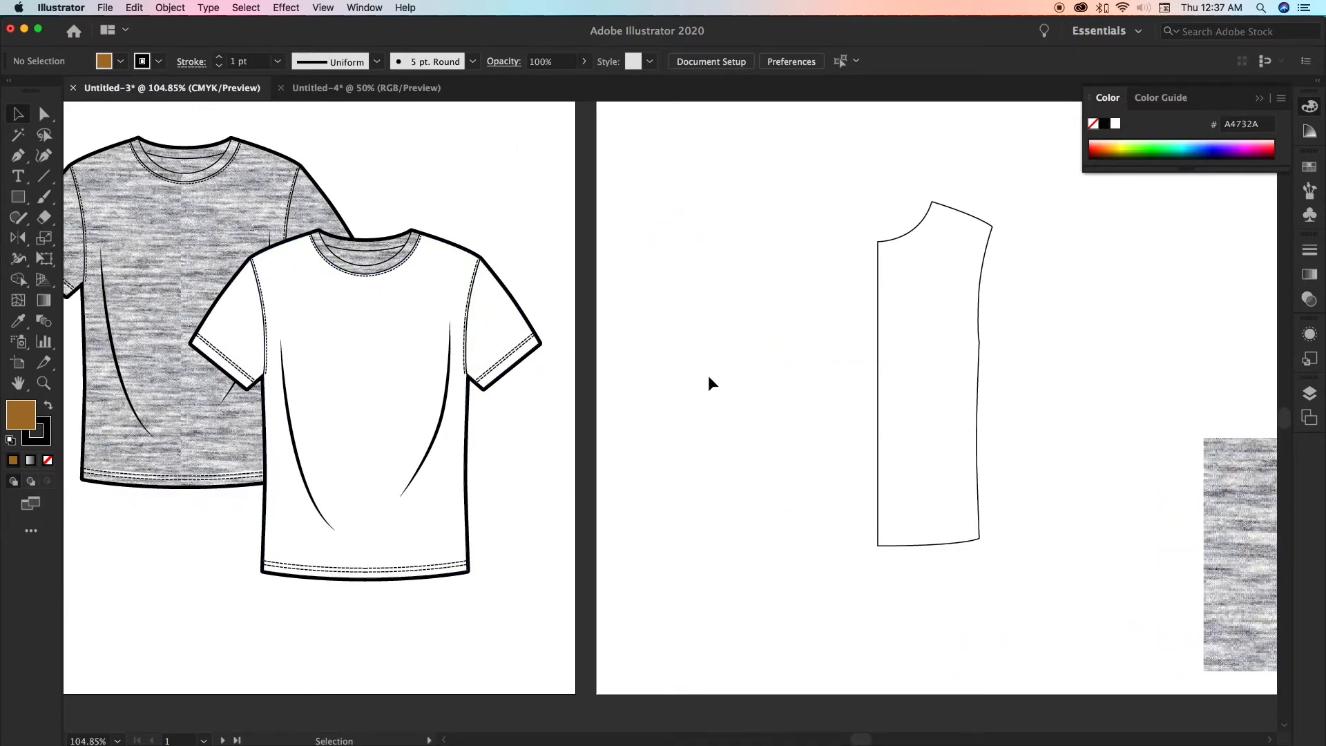
key("space")
left_click_drag(710, 373, 294, 360)
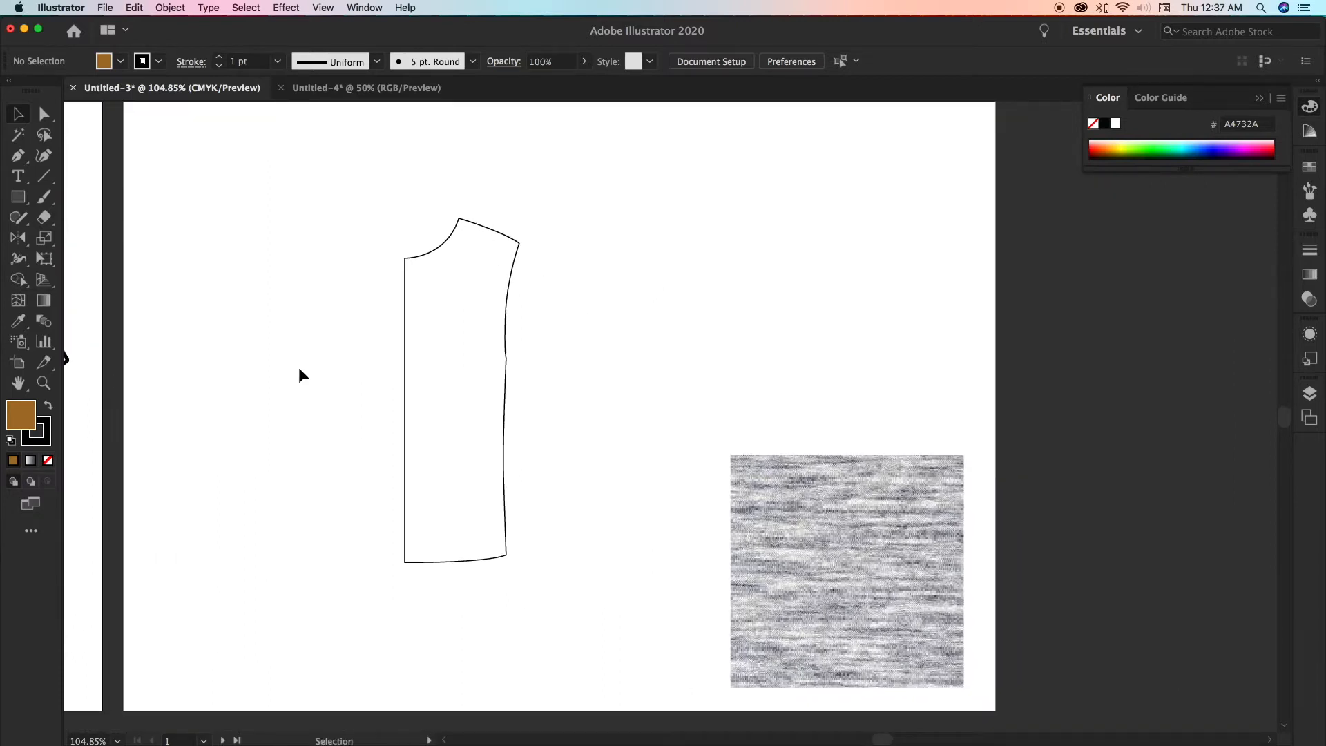
scroll(299, 367, "left", 2)
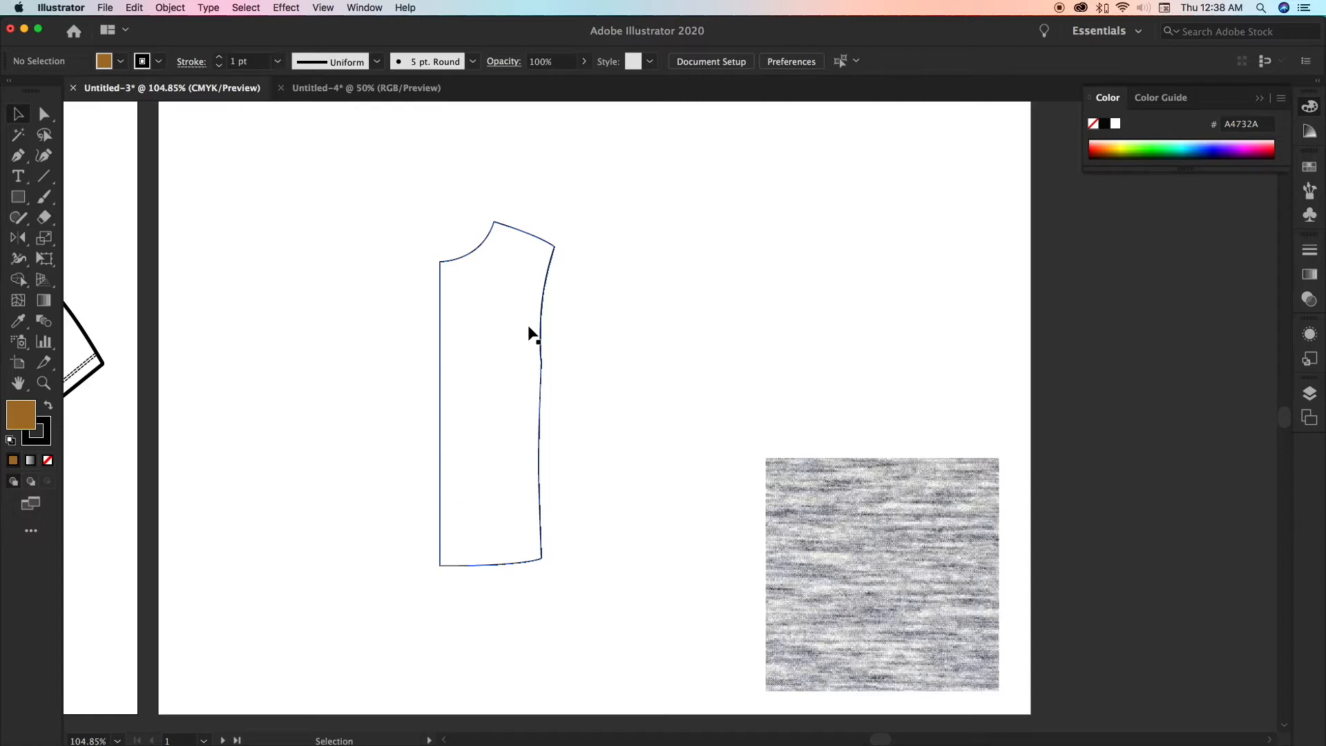
Zoom in and out around the half-body panel to examine its outline up close and in full
key("super")
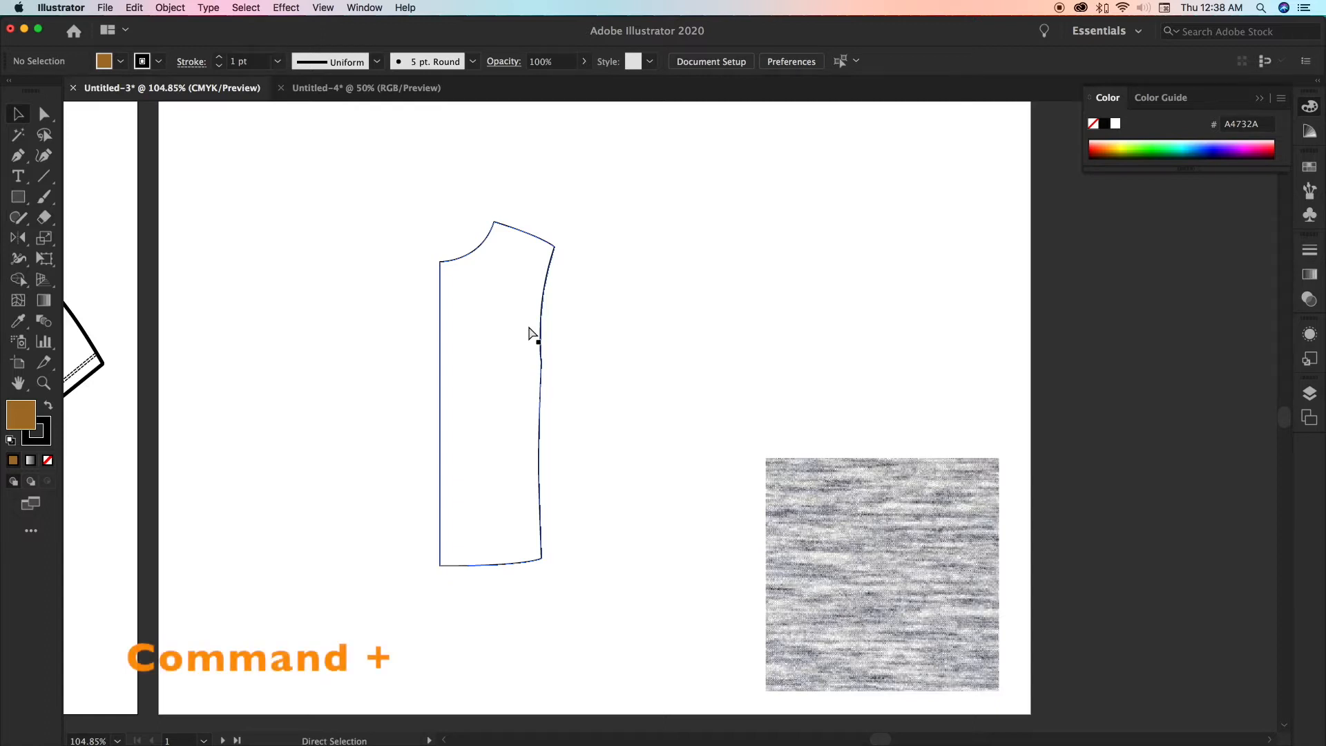
key("super+plus")
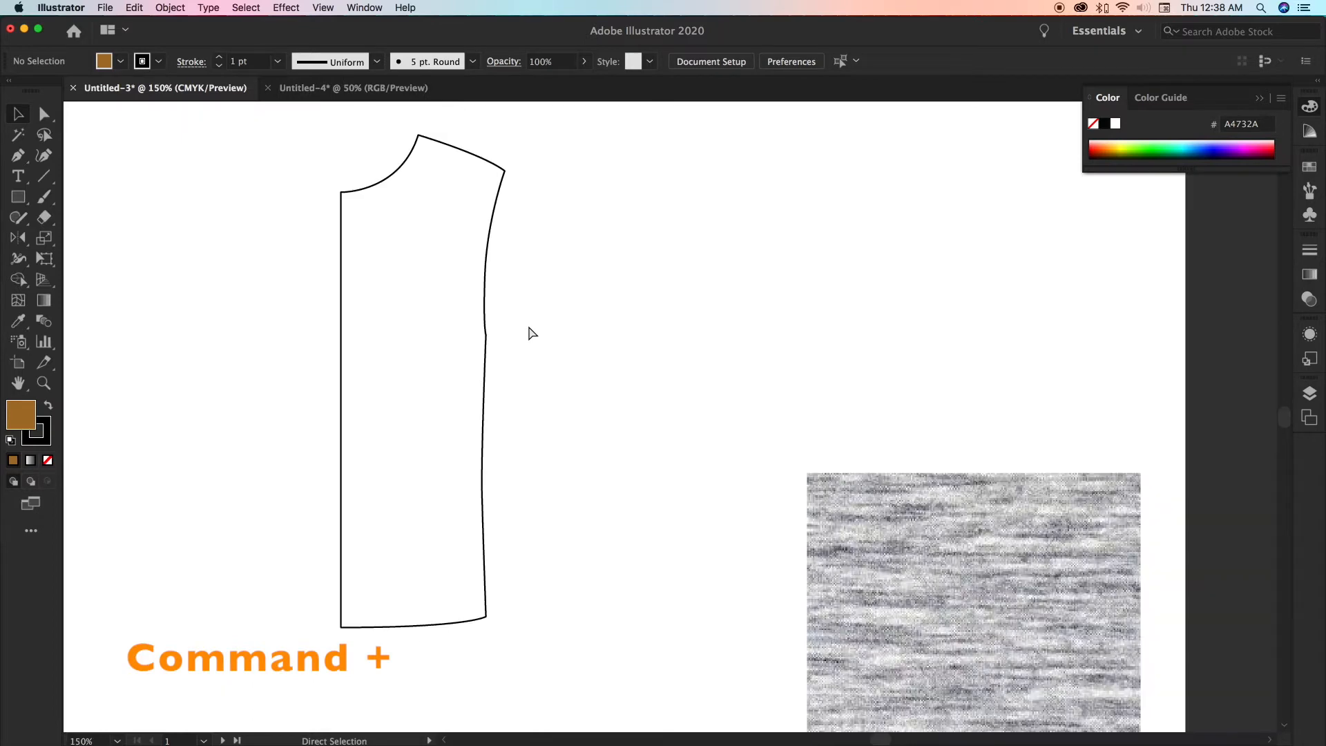
key("super+plus")
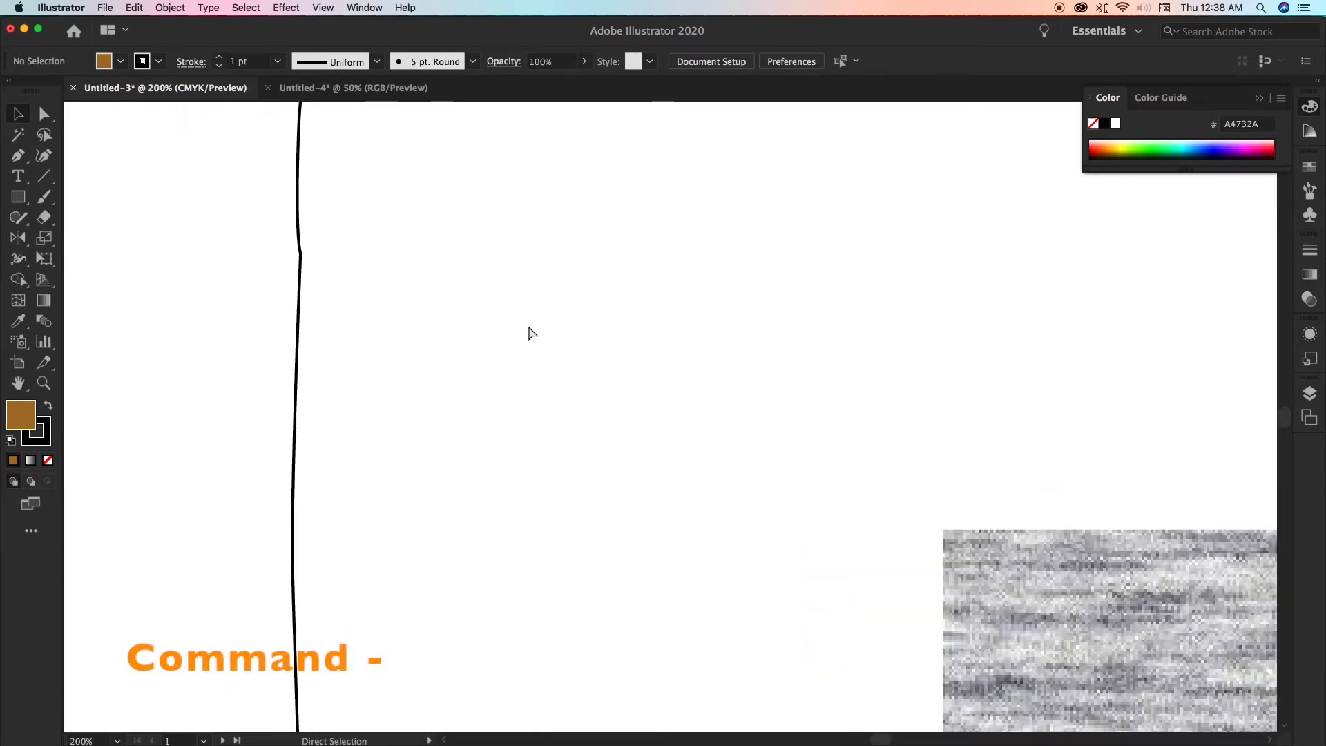
key("super+minus")
key("super+minus")
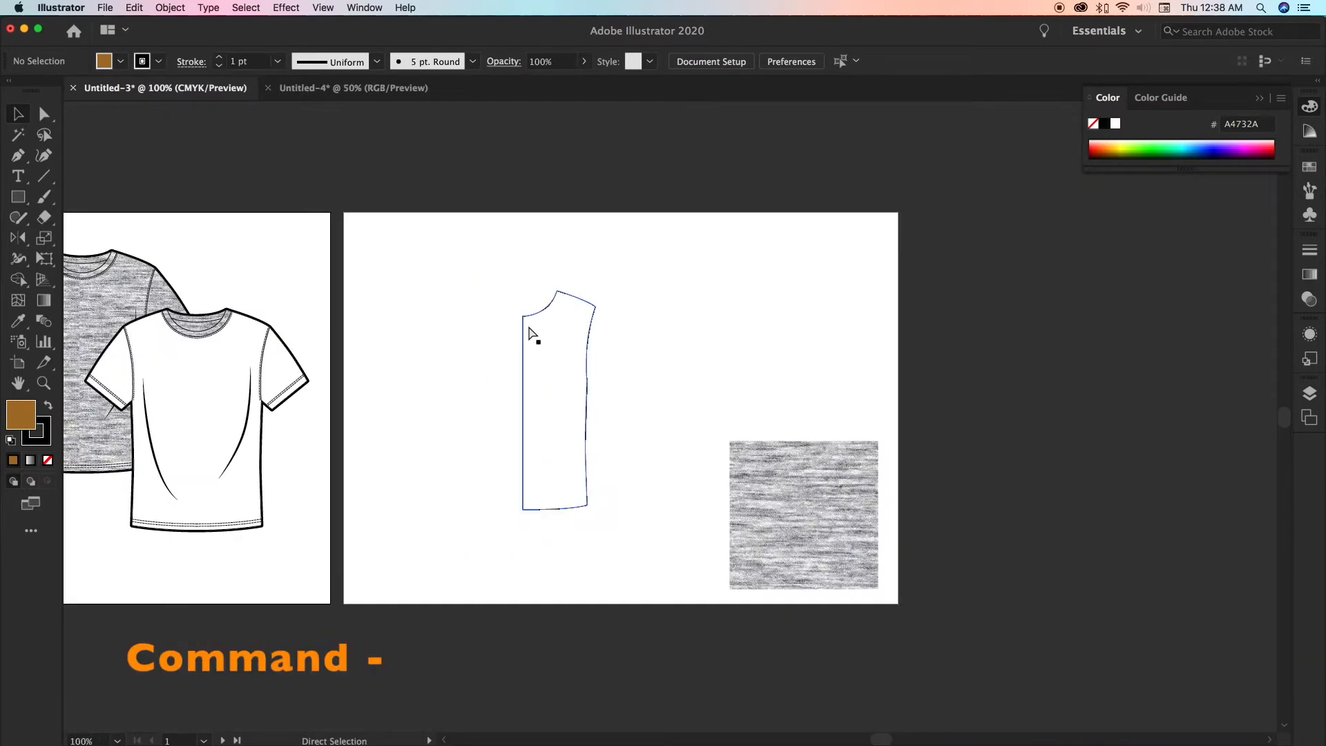
key("super+plus")
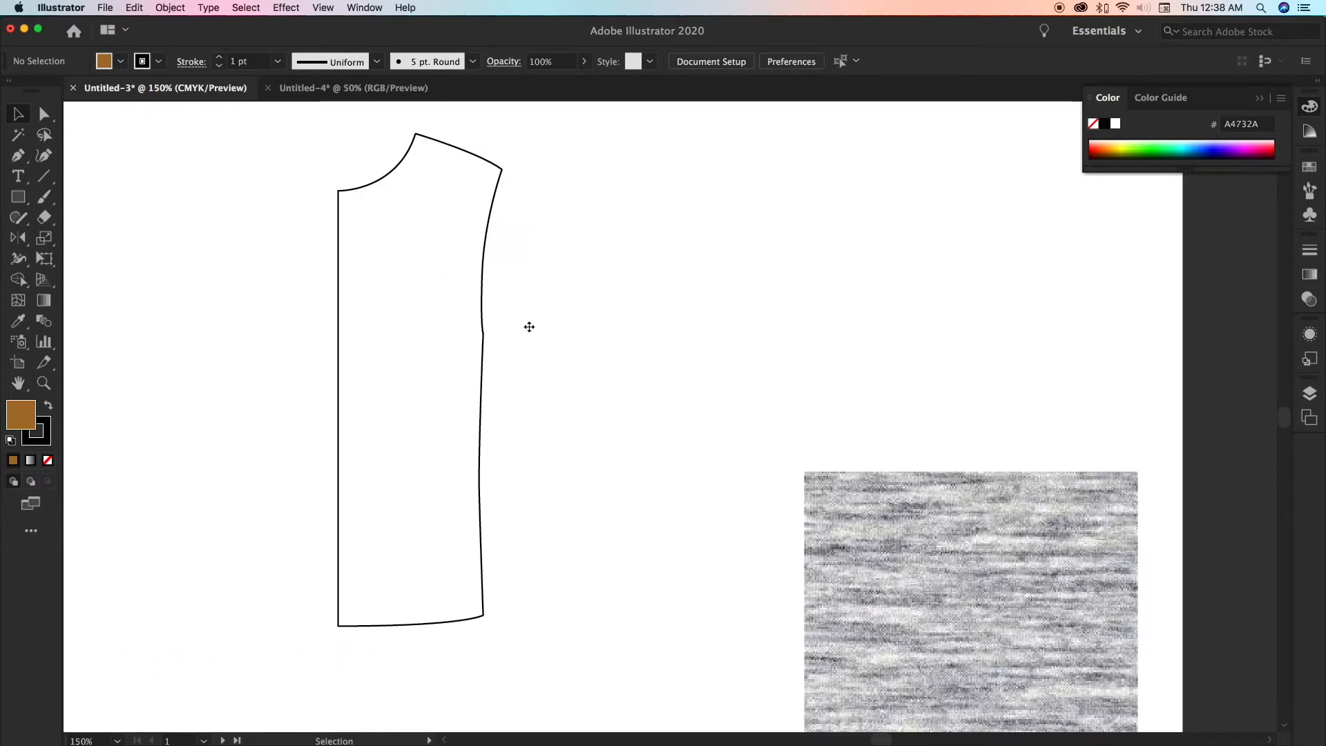
key("super+plus")
key("super+plus")
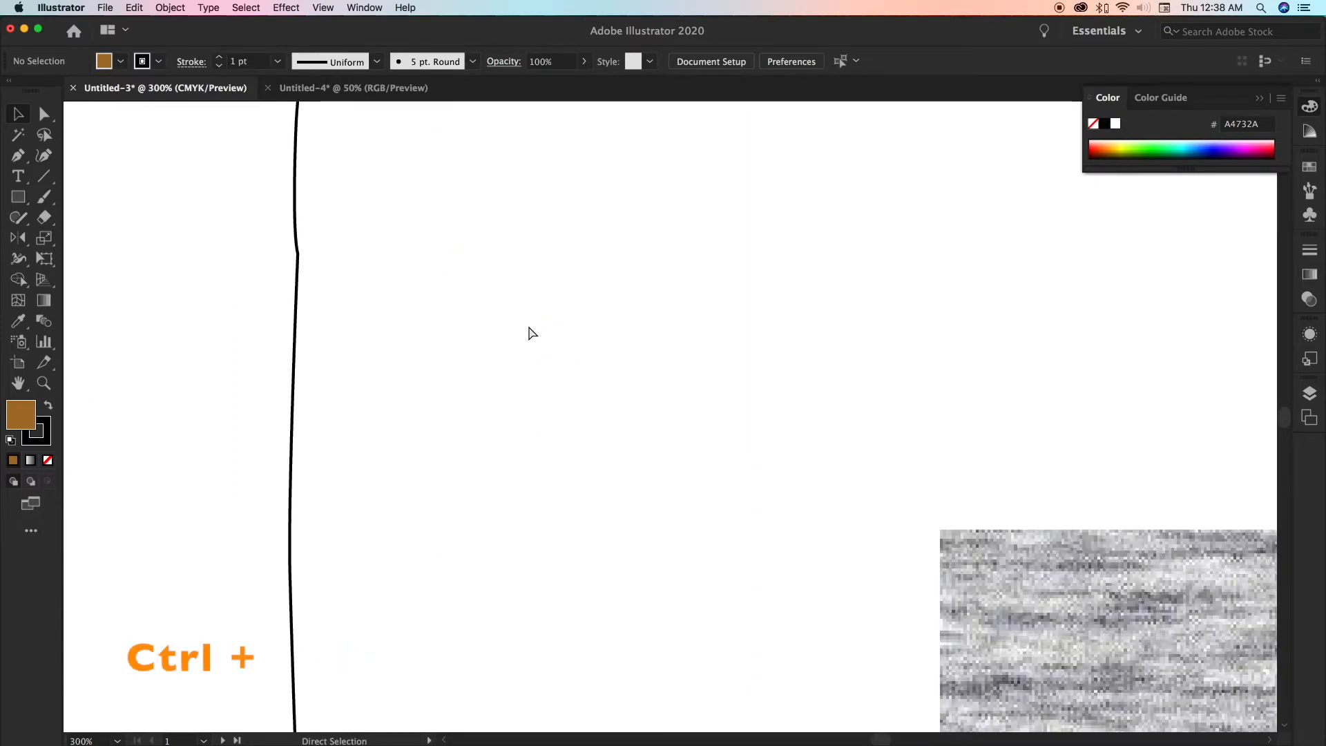
key("super+minus")
key("super+minus")
key("super+minus")
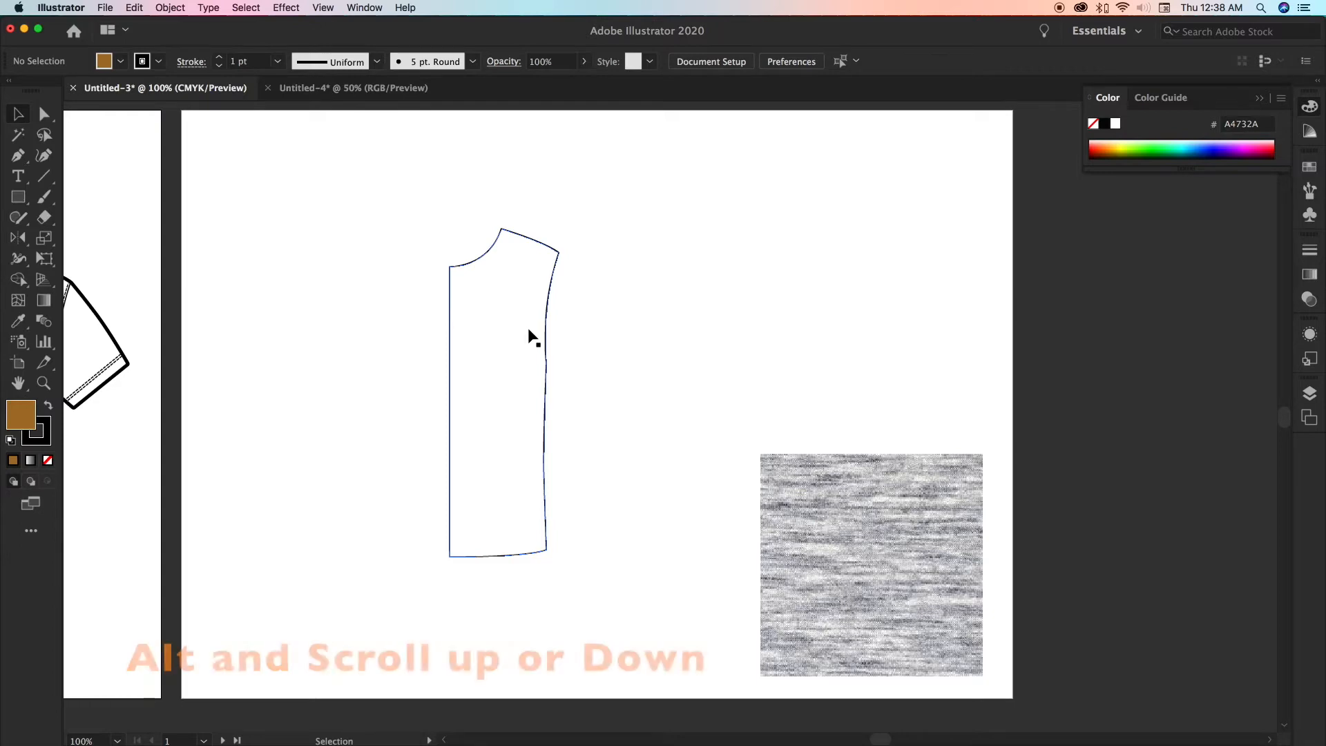
scroll(532, 339, "up", 6)
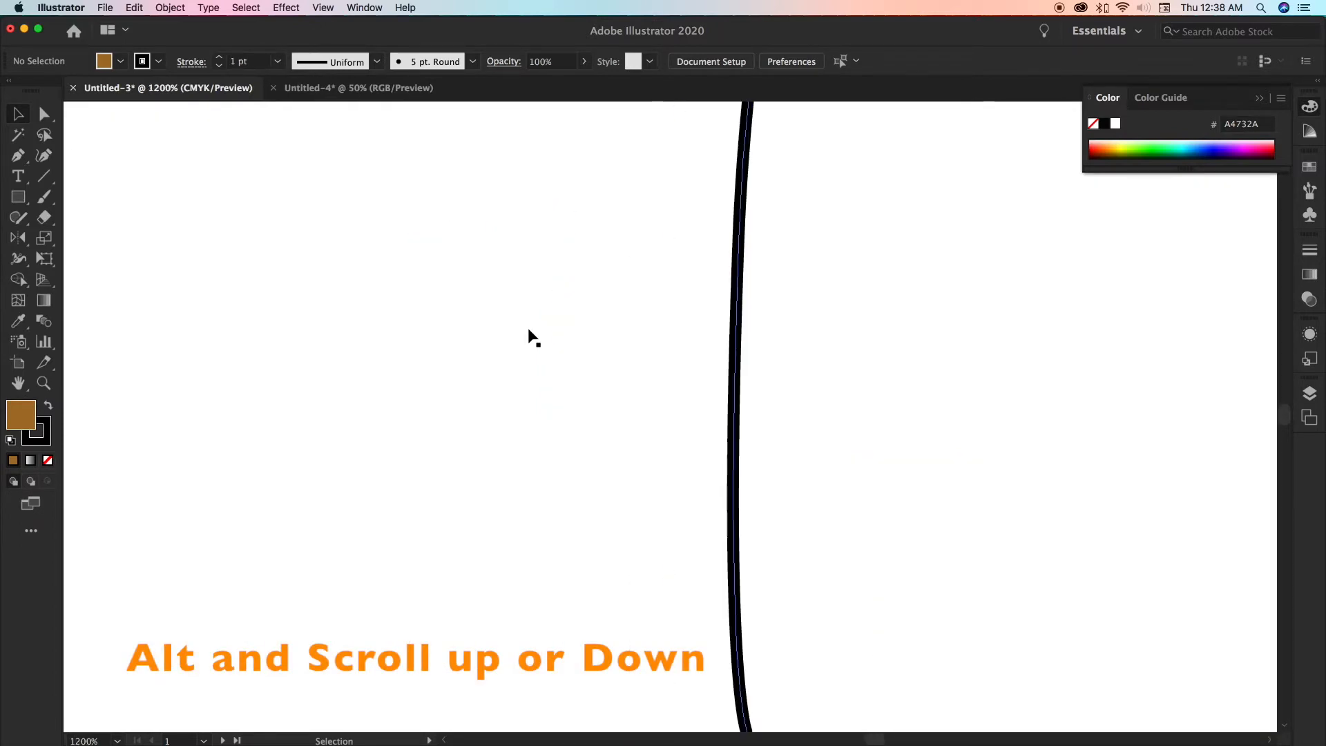
scroll(532, 339, "down", 6)
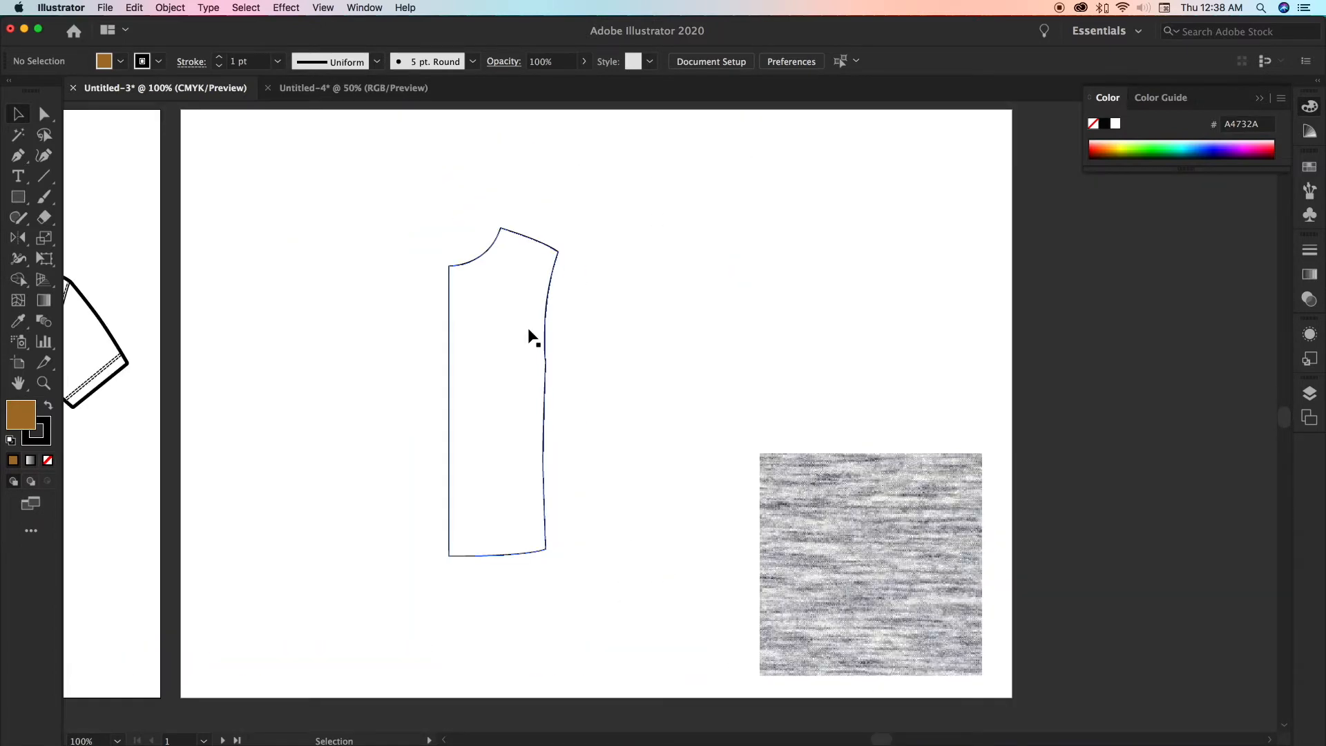
scroll(532, 339, "up", 2)
scroll(532, 338, "up", 2)
scroll(532, 339, "down", 3)
scroll(532, 338, "up", 3)
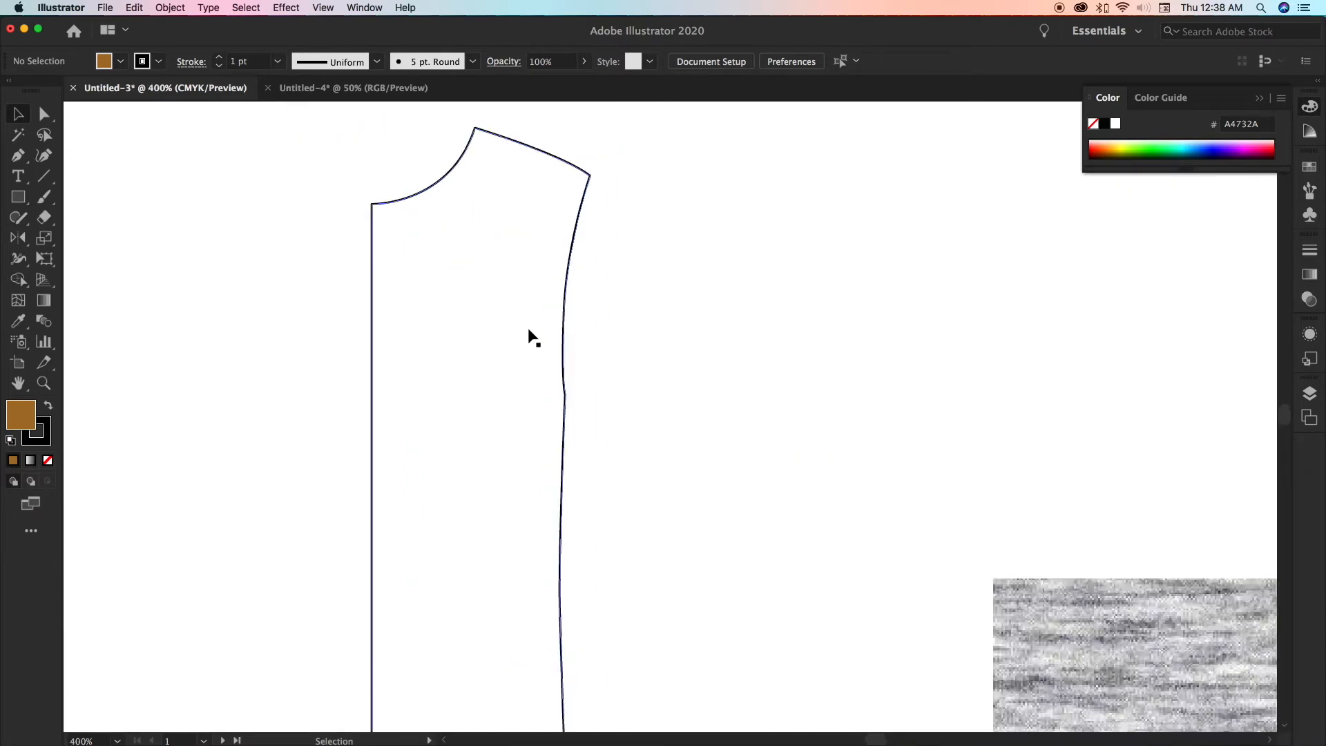
scroll(532, 338, "down", 2)
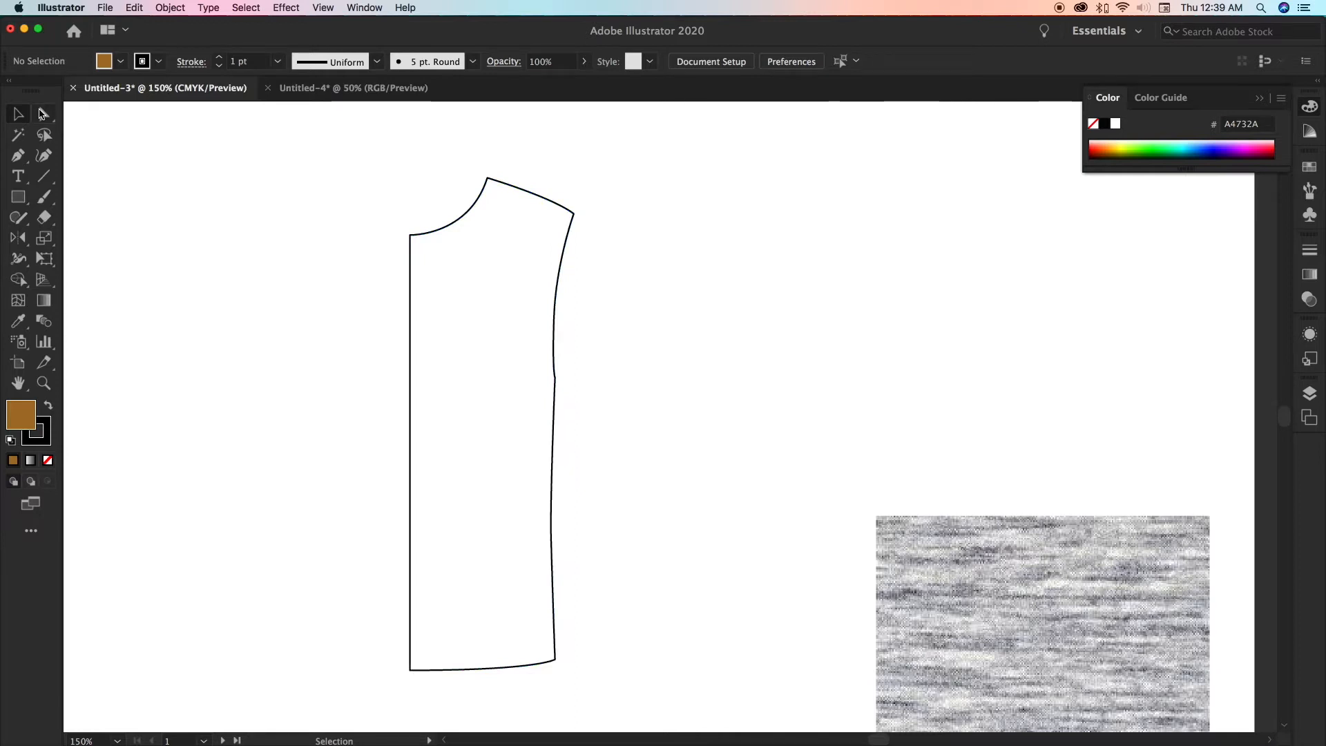
Copy the armhole curve of the half-body panel using Direct Selection and paste the copy in place in front
key("a")
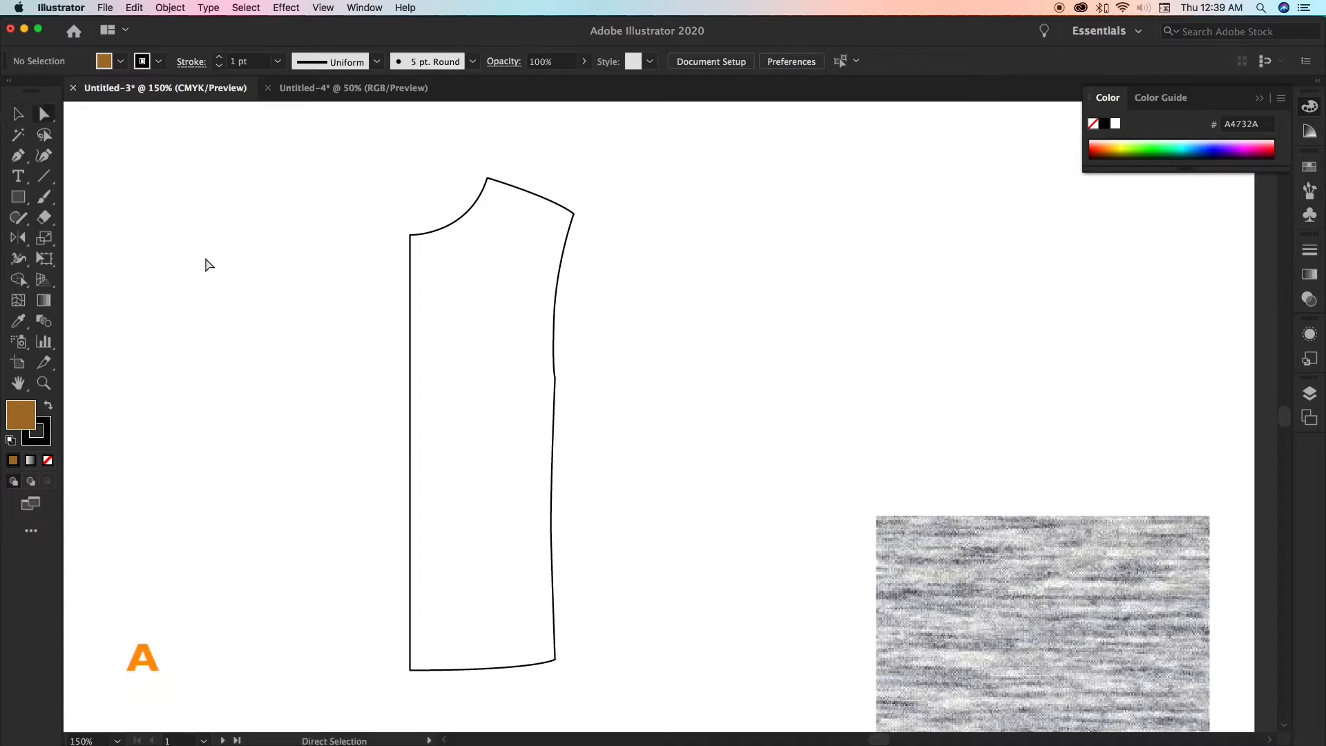
left_click(595, 280)
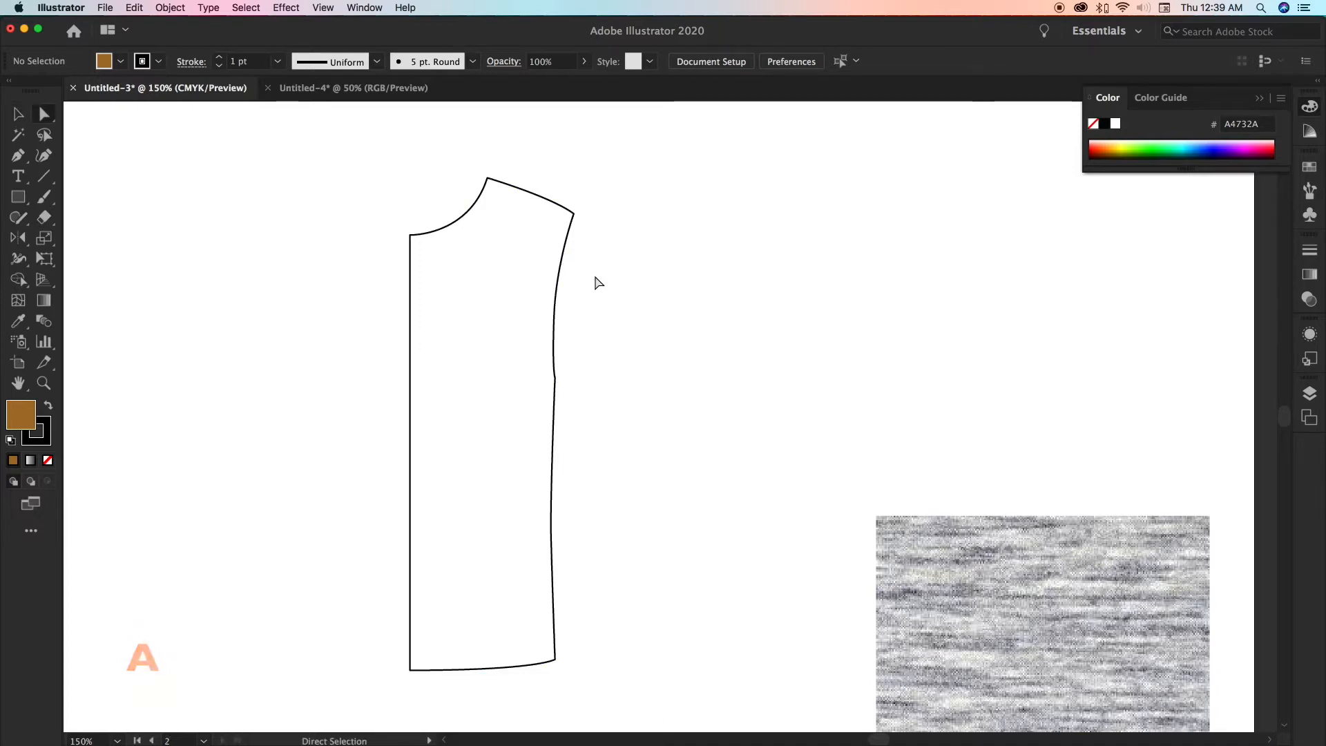
left_click_drag(594, 270, 540, 338)
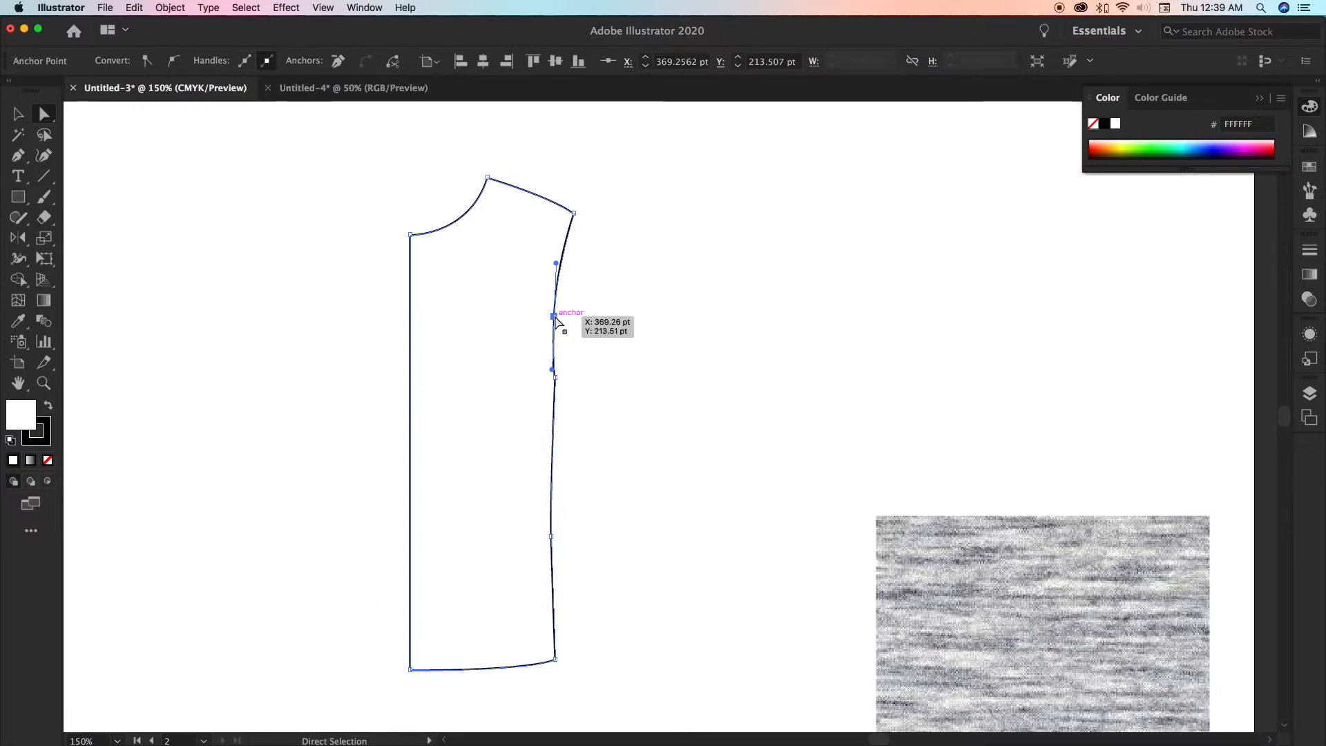
key("super+c")
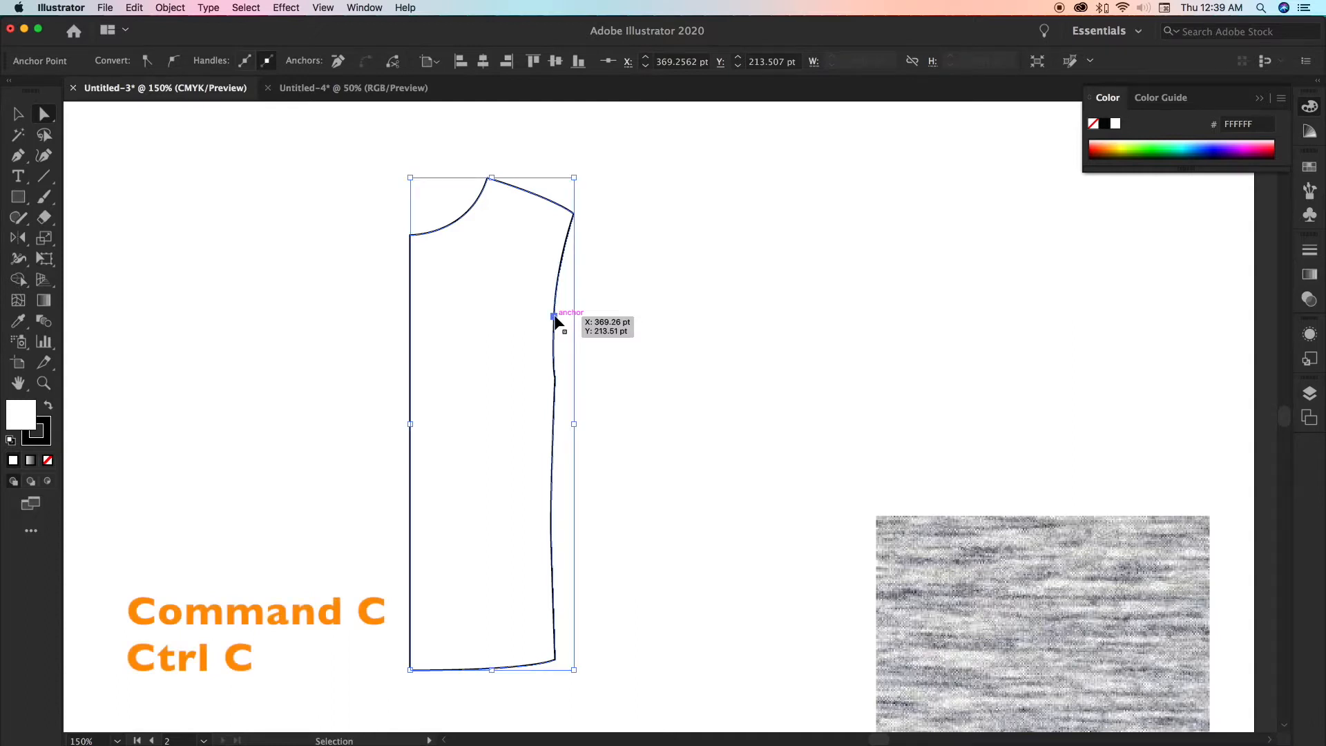
key("super+f")
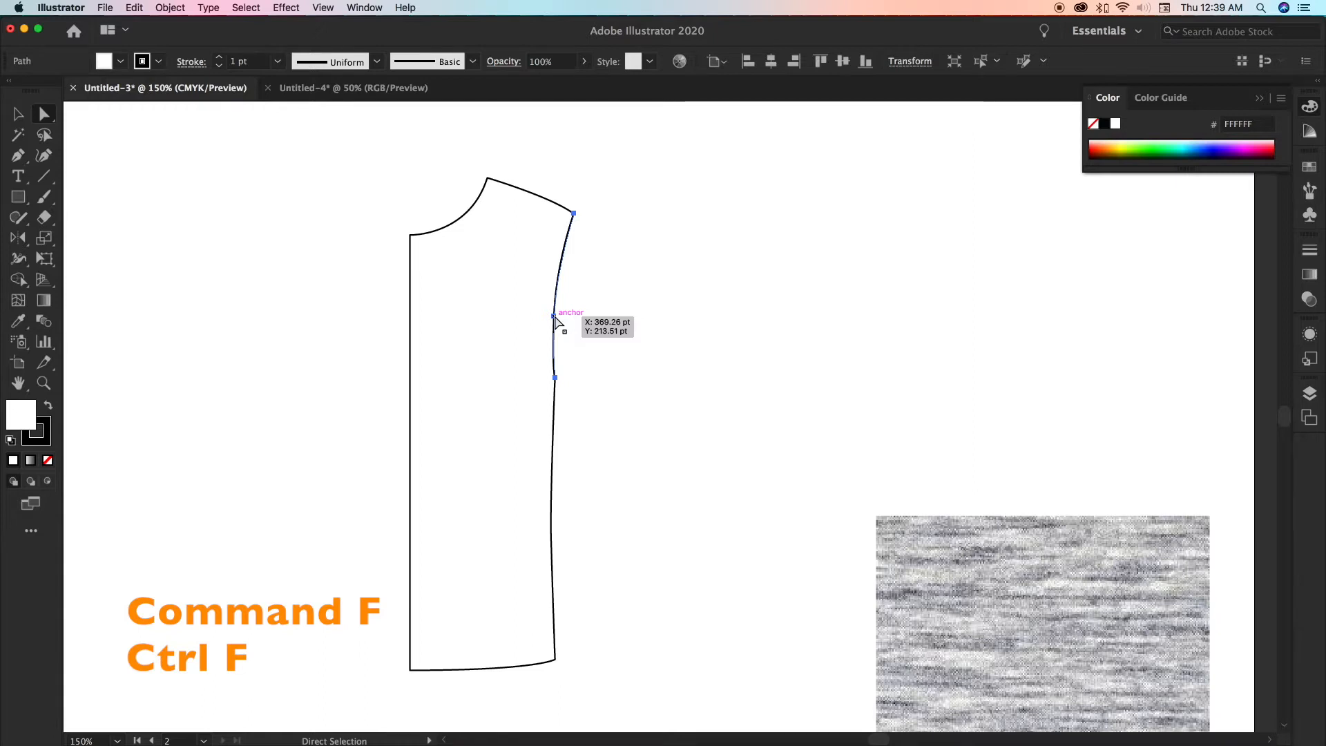
Shift the pasted armhole curve slightly outward and extend it into a closed short sleeve shape with the Pen tool
left_click_drag(555, 319, 557, 318)
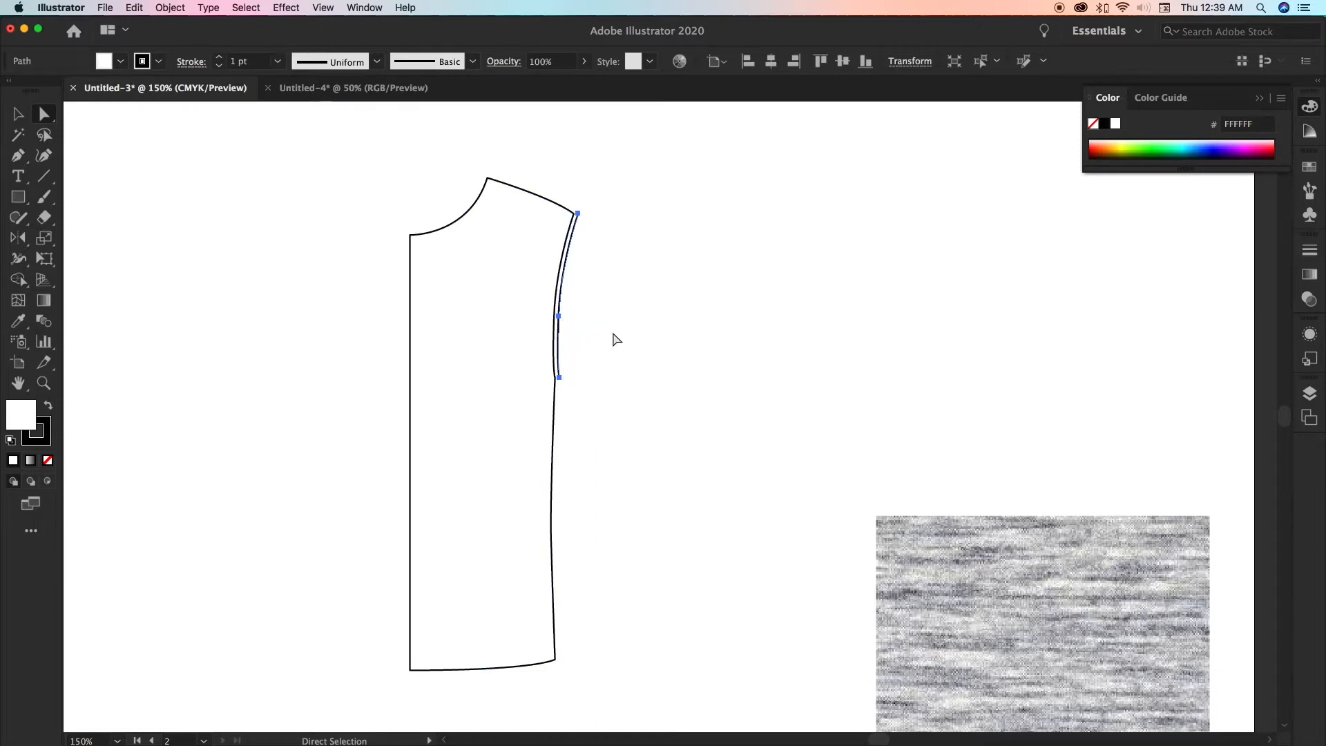
left_click(21, 159)
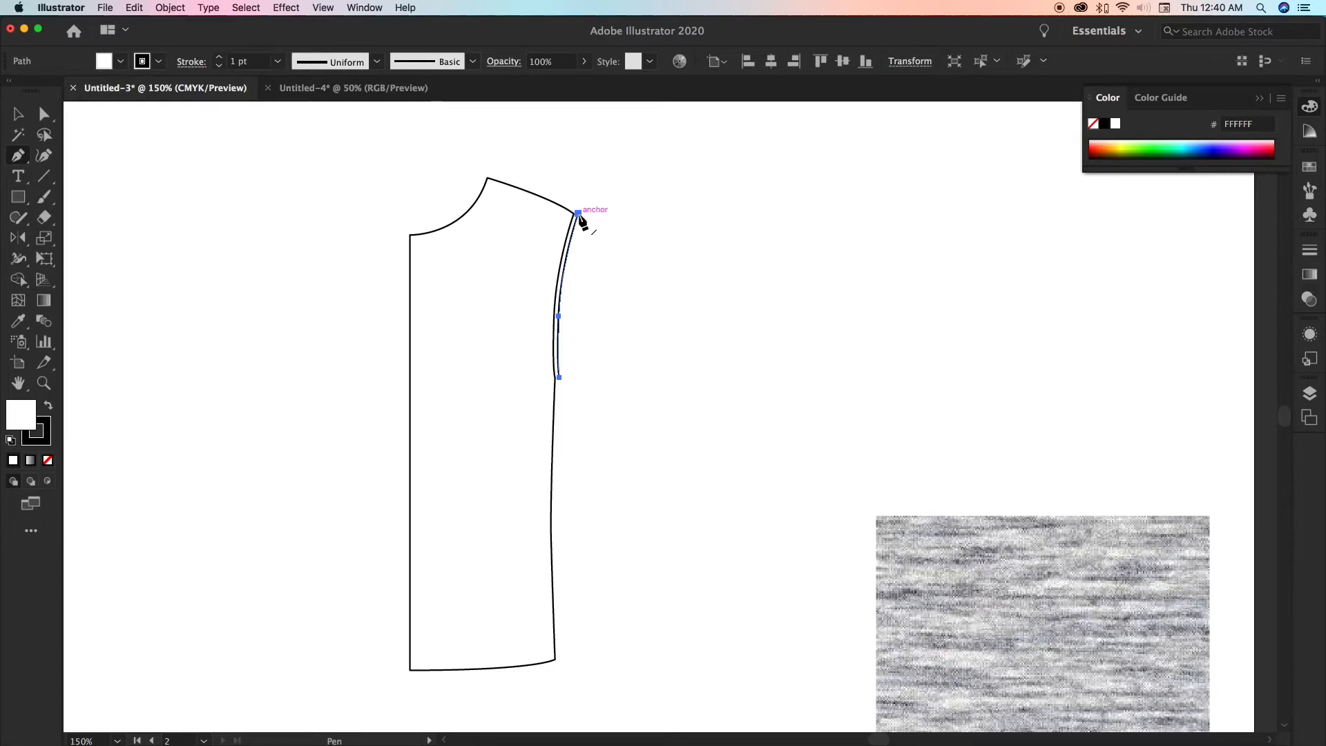
left_click_drag(578, 214, 639, 354)
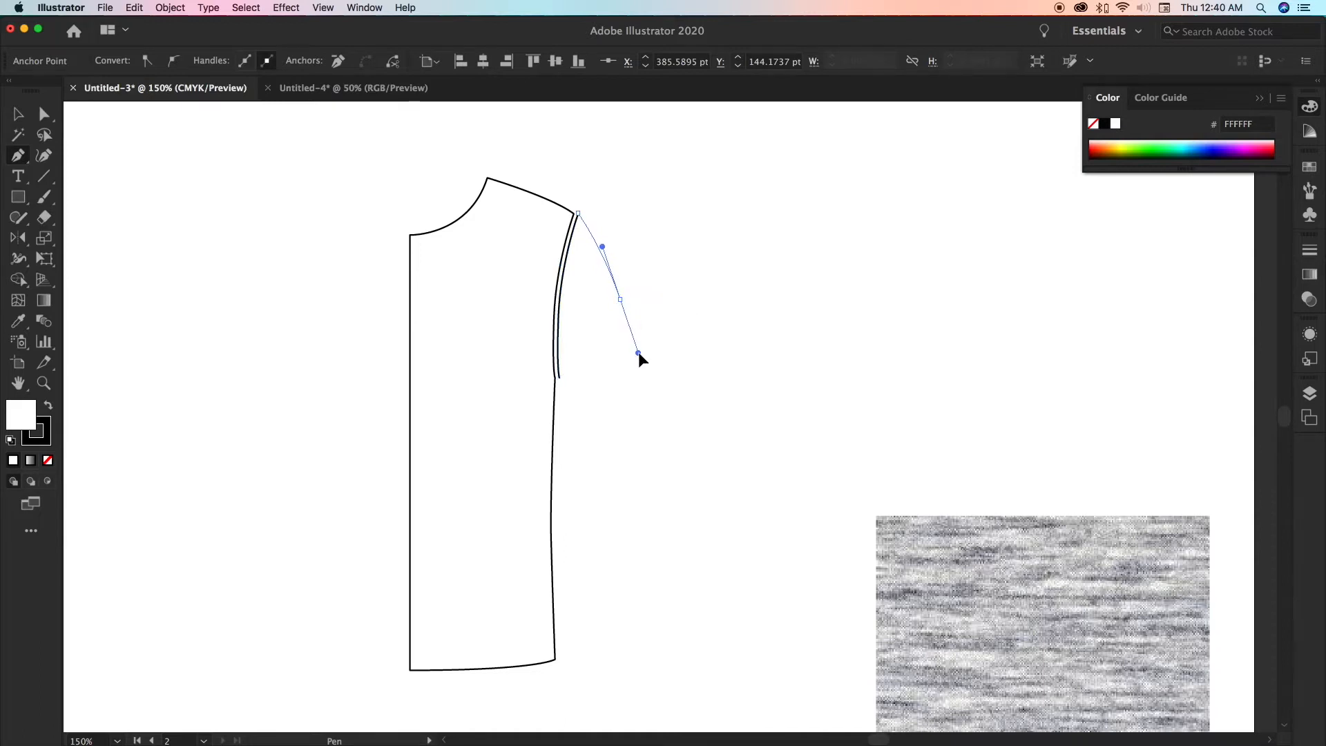
left_click_drag(638, 352, 640, 355)
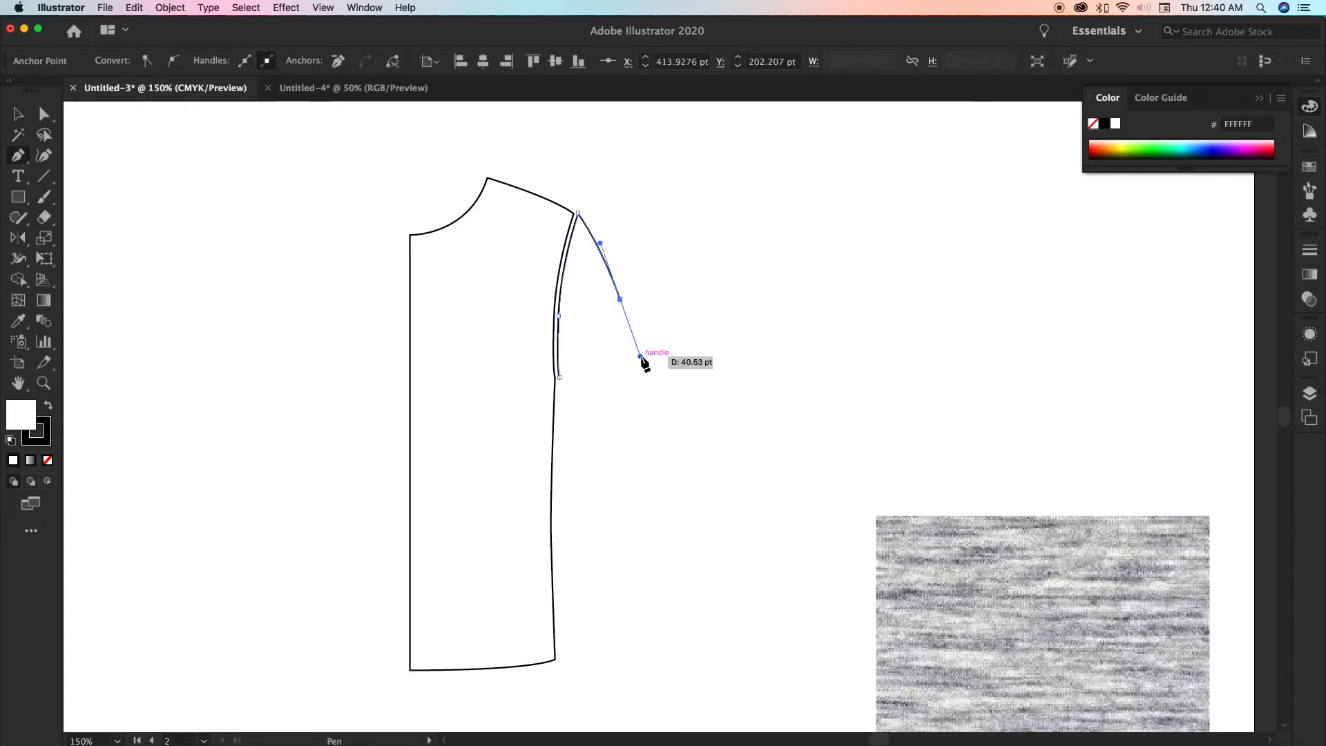
left_click(643, 368)
left_click(574, 406)
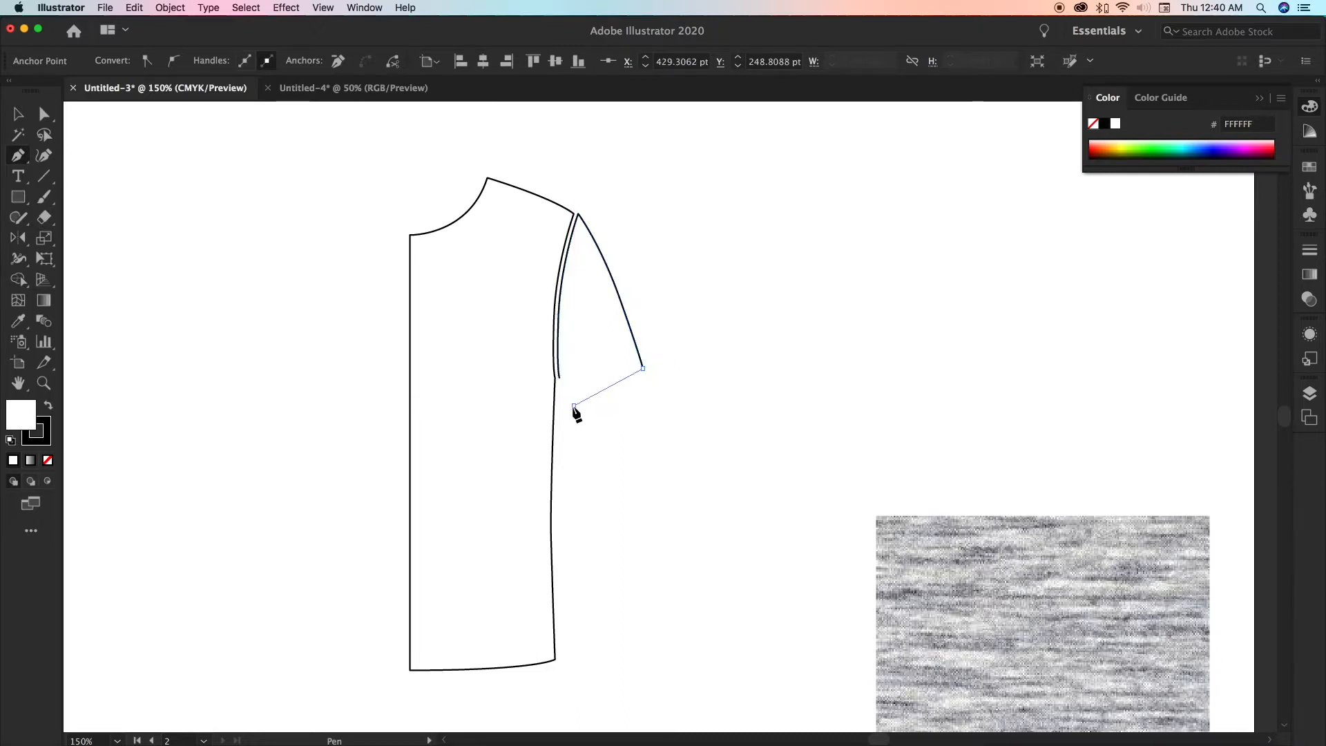
left_click(559, 378)
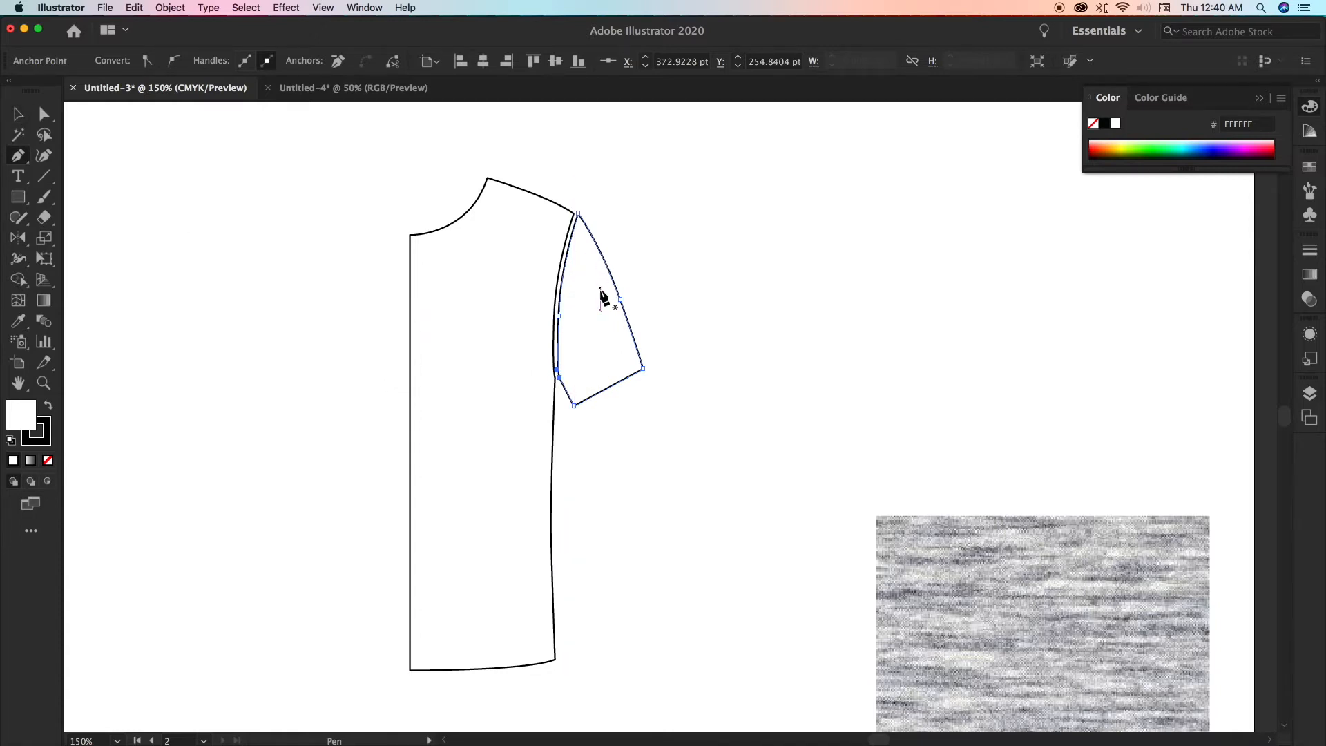
Ungroup the new sleeve from the half-body panel
key("v")
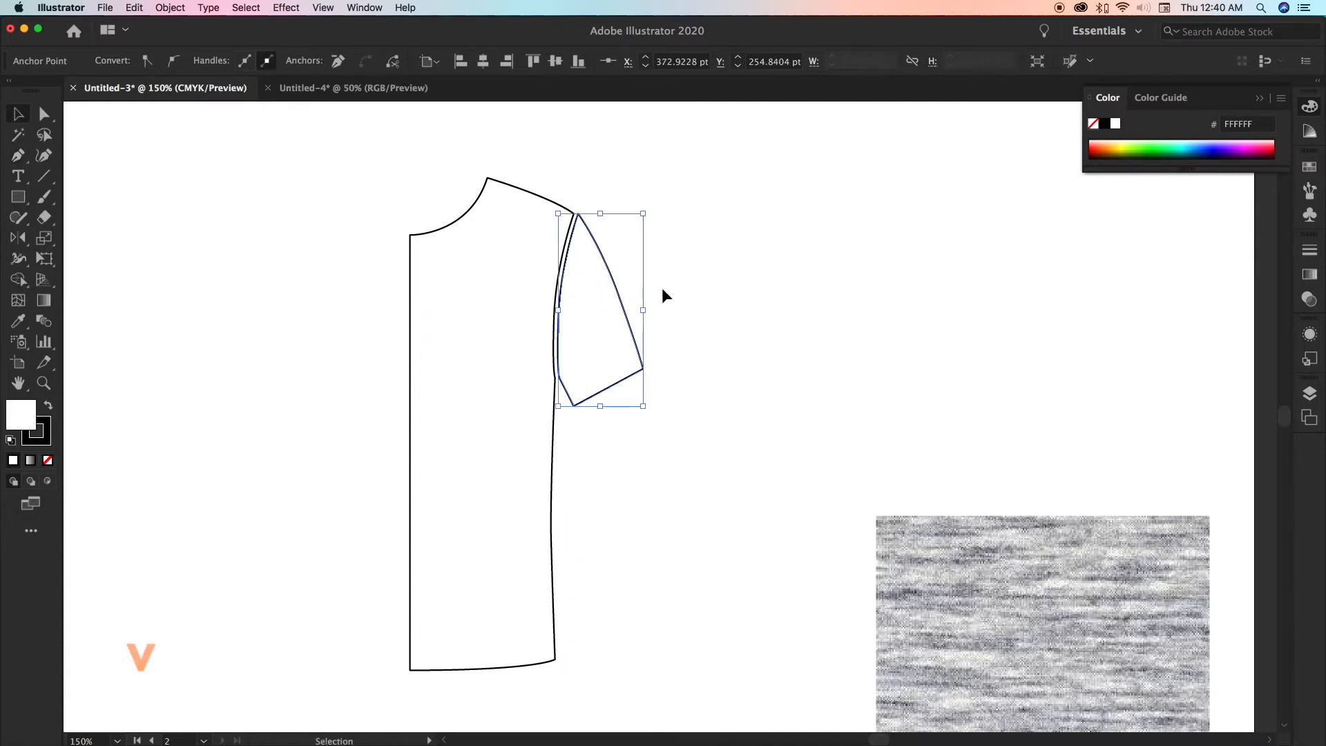
left_click(606, 324)
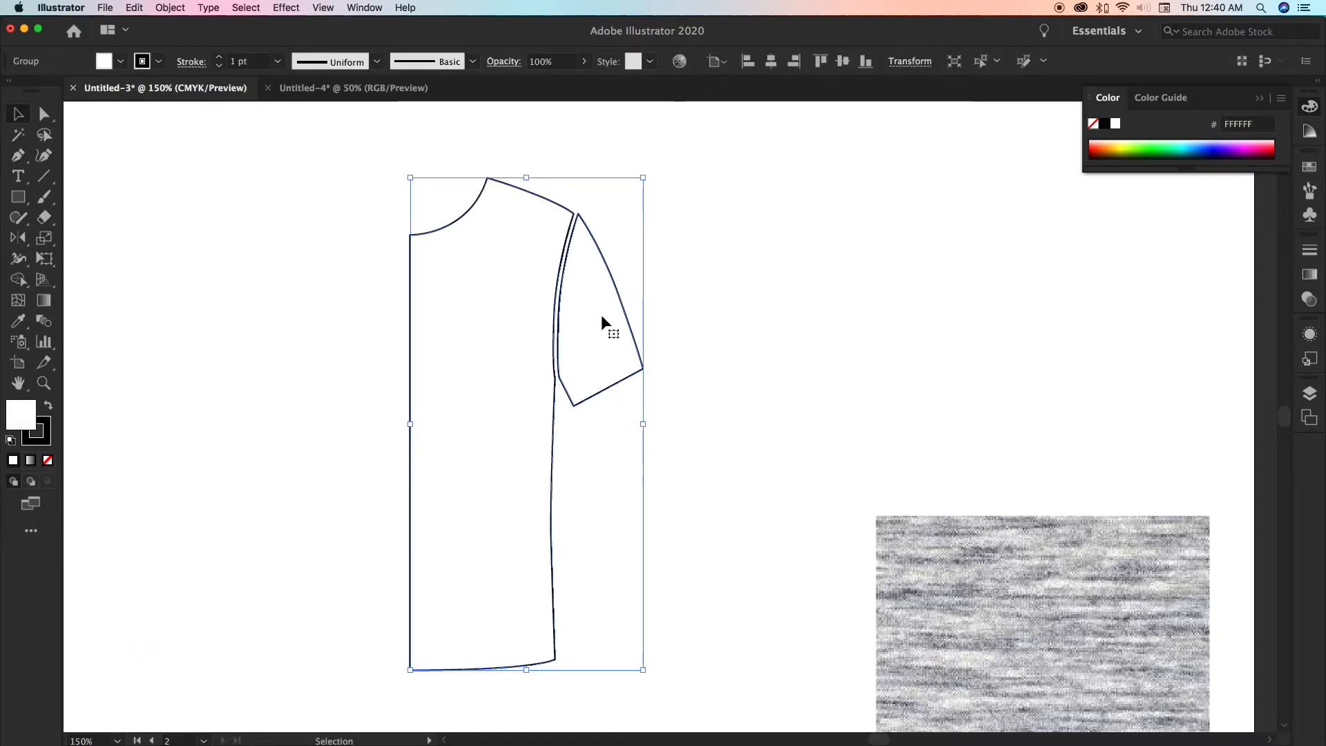
left_click(621, 277)
left_click(590, 283)
right_click(587, 283)
left_click(620, 397)
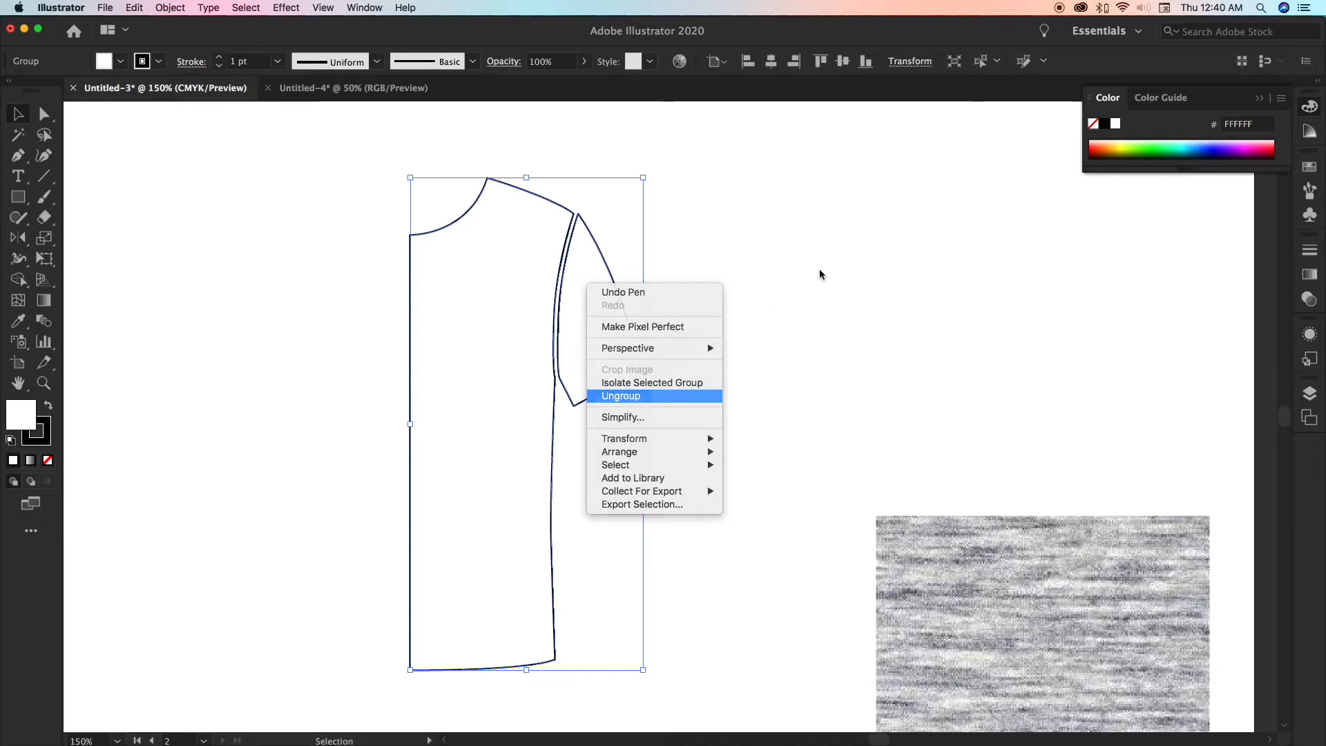
left_click(820, 272)
Nudge the sleeve inward until its armhole curve meets the armhole of the half-body panel
left_click(603, 303)
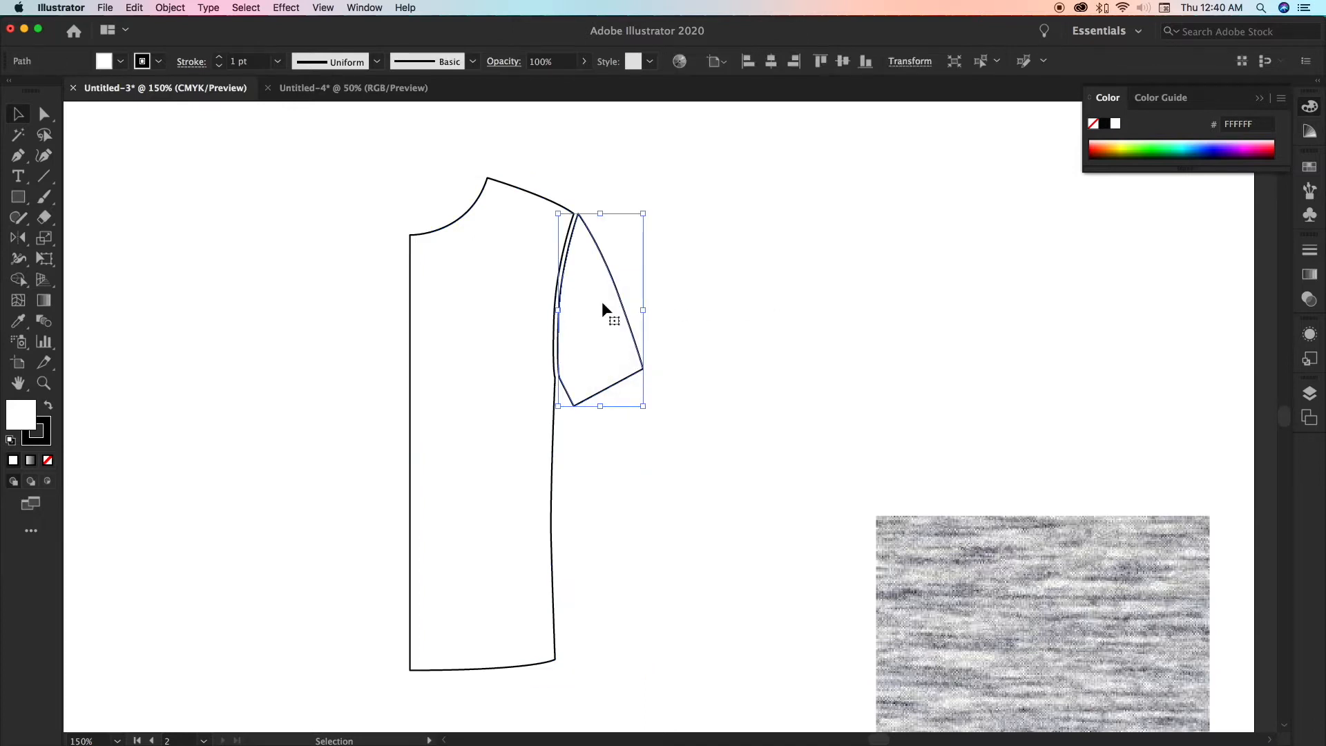
key("Left")
key("Left")
key("Left")
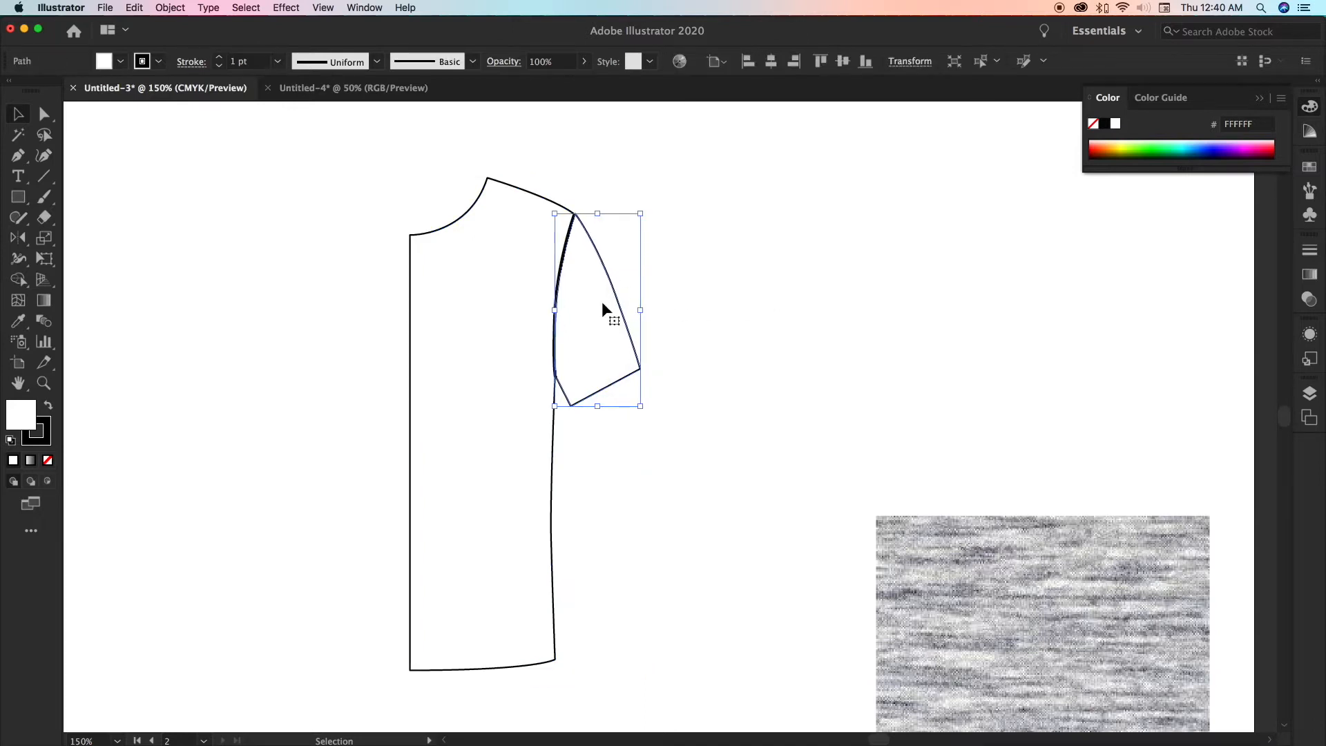
left_click(657, 274)
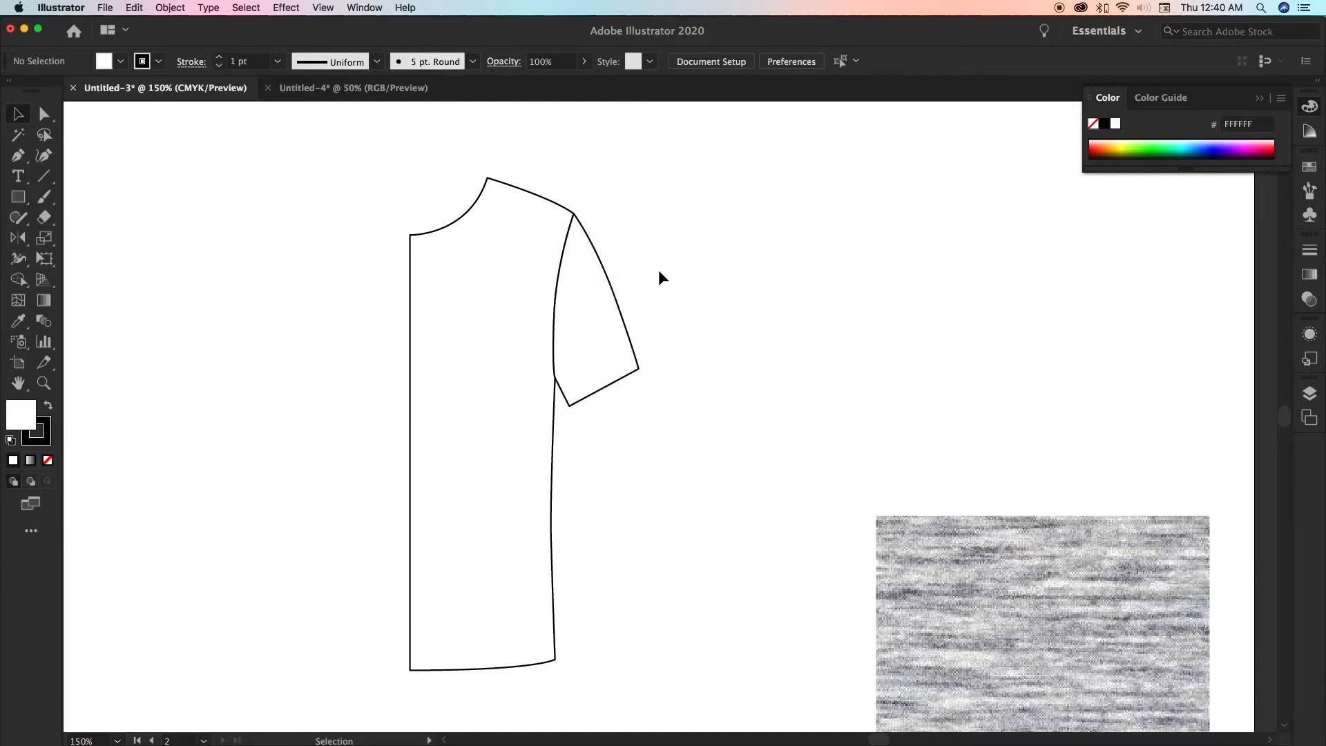
Copy the sleeve's hem edge, paste it in place in front, and nudge the copy upward and inward as a stitch line
left_click(43, 121)
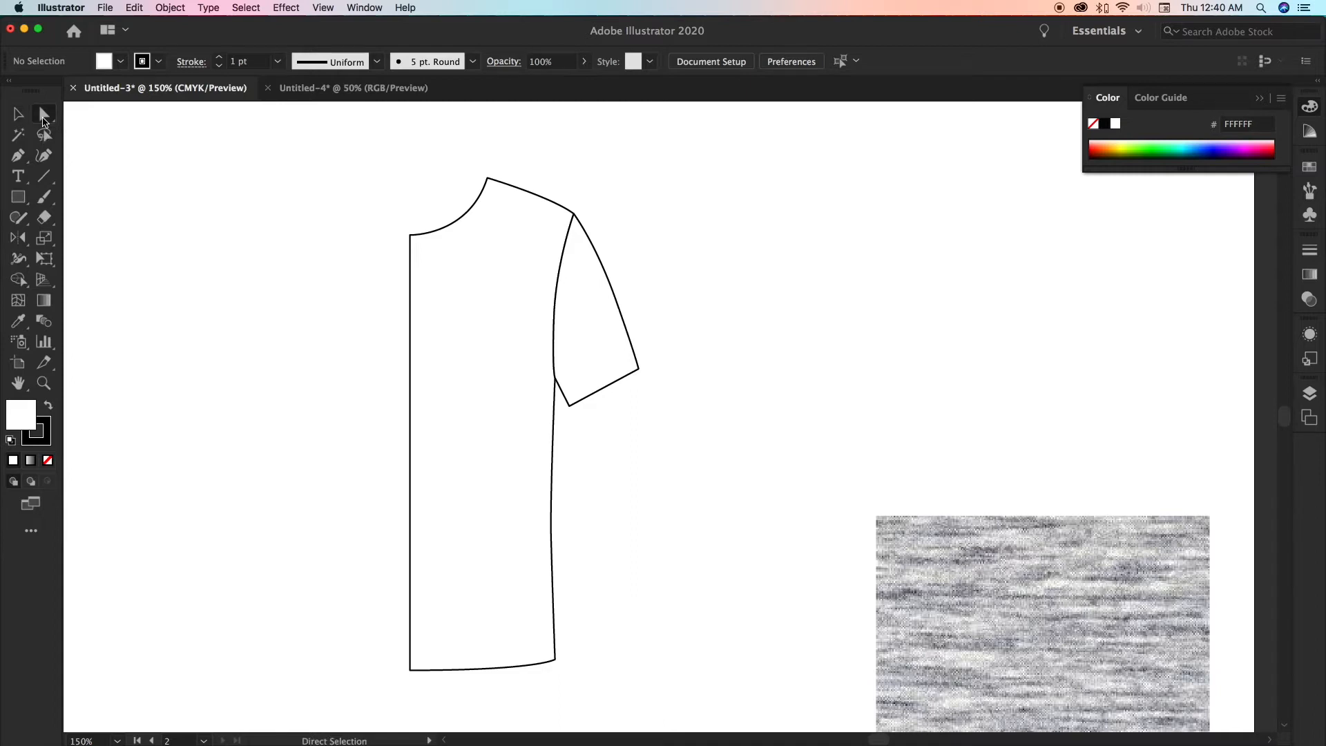
left_click(600, 391)
key("a")
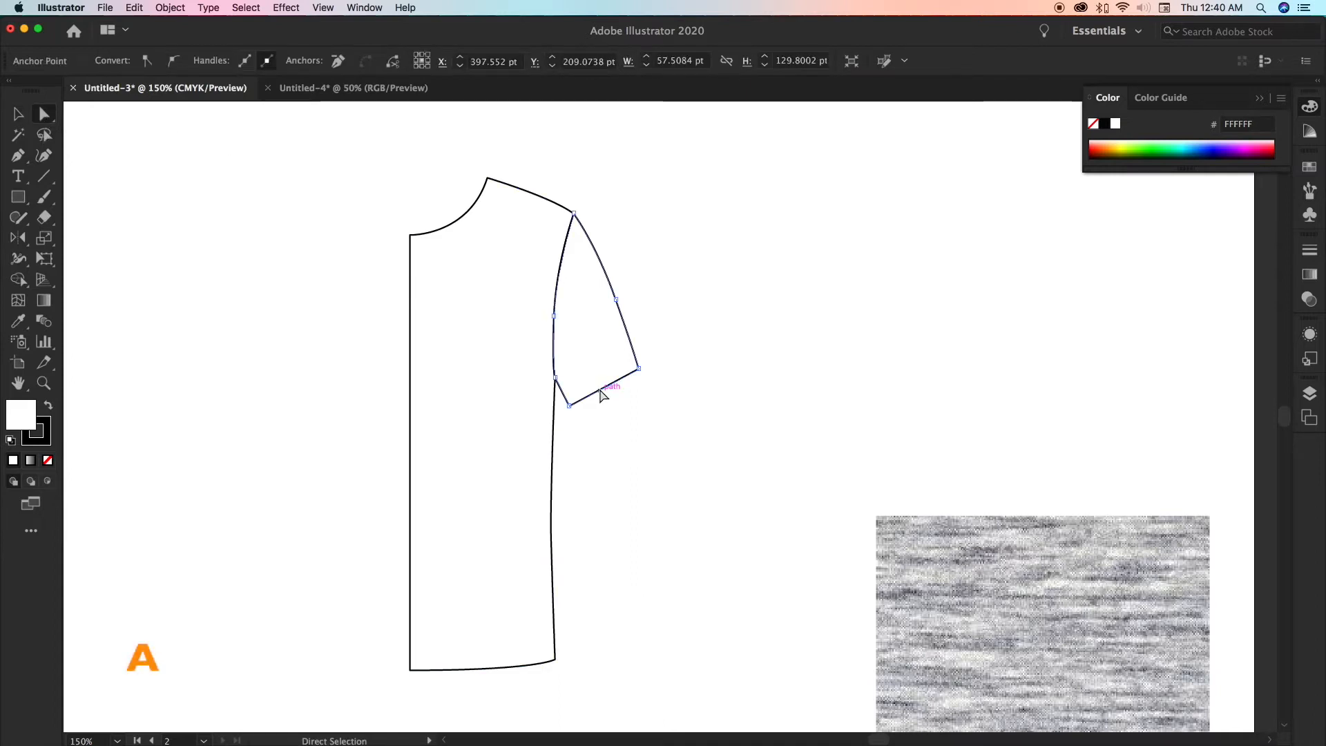
key("super+c")
key("super+f")
key("Up")
key("Up")
key("Up")
key("Up")
key("Up")
key("Left")
key("Left")
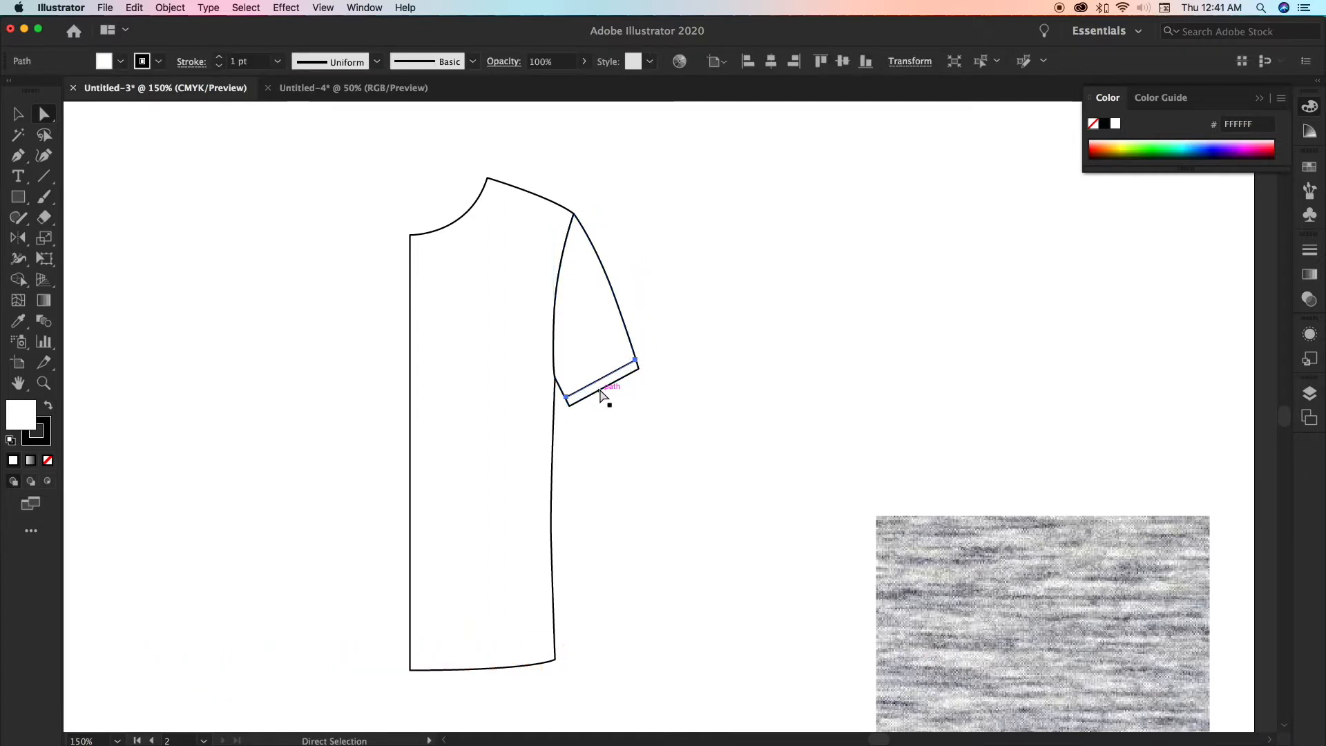
Make the sleeve stitch line dashed with a 2 pt dash and a 1 pt gap
left_click(1306, 254)
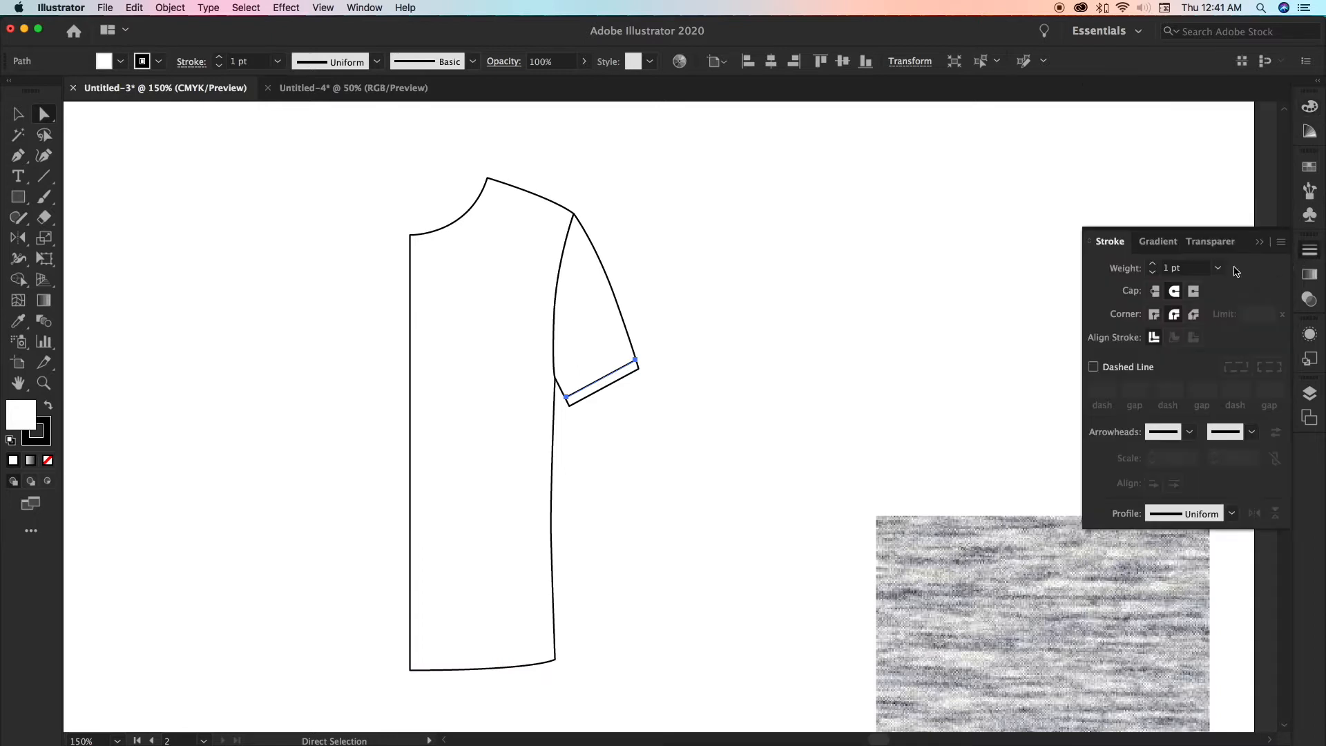
left_click(1094, 367)
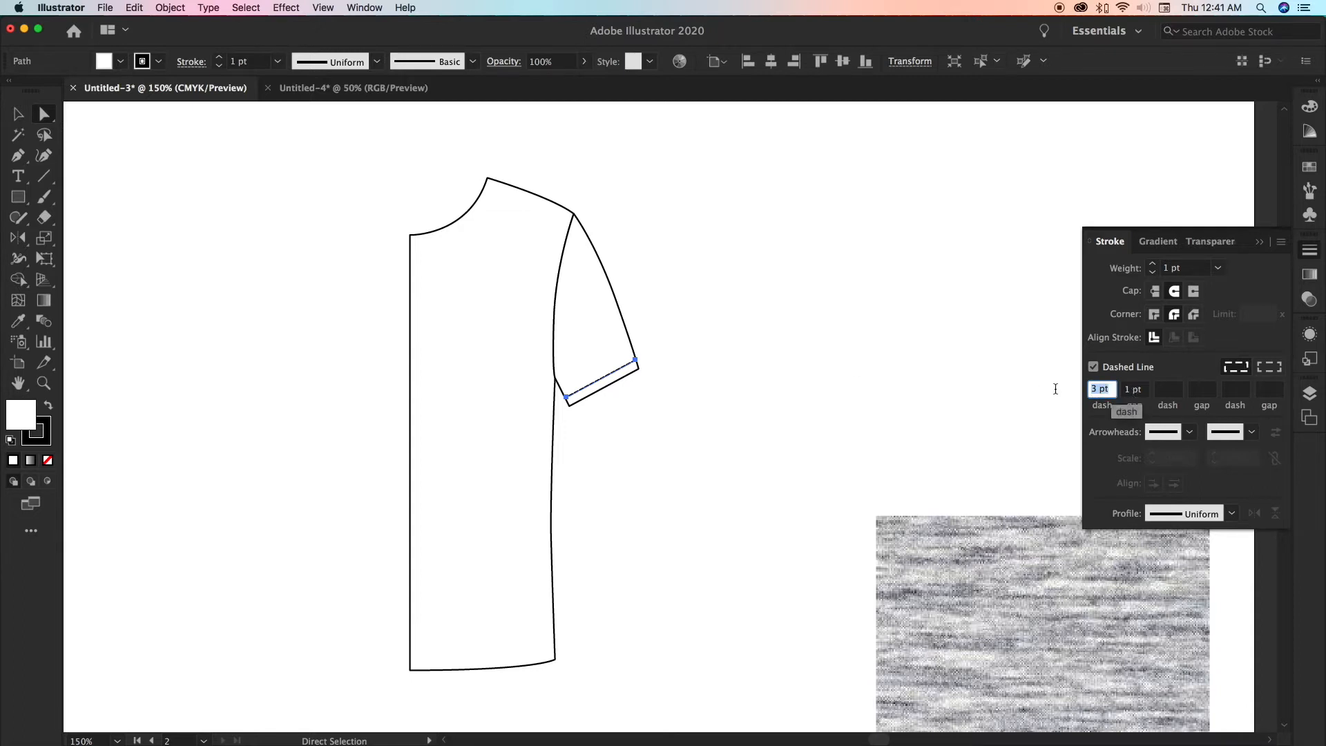
type("2")
left_click(267, 242)
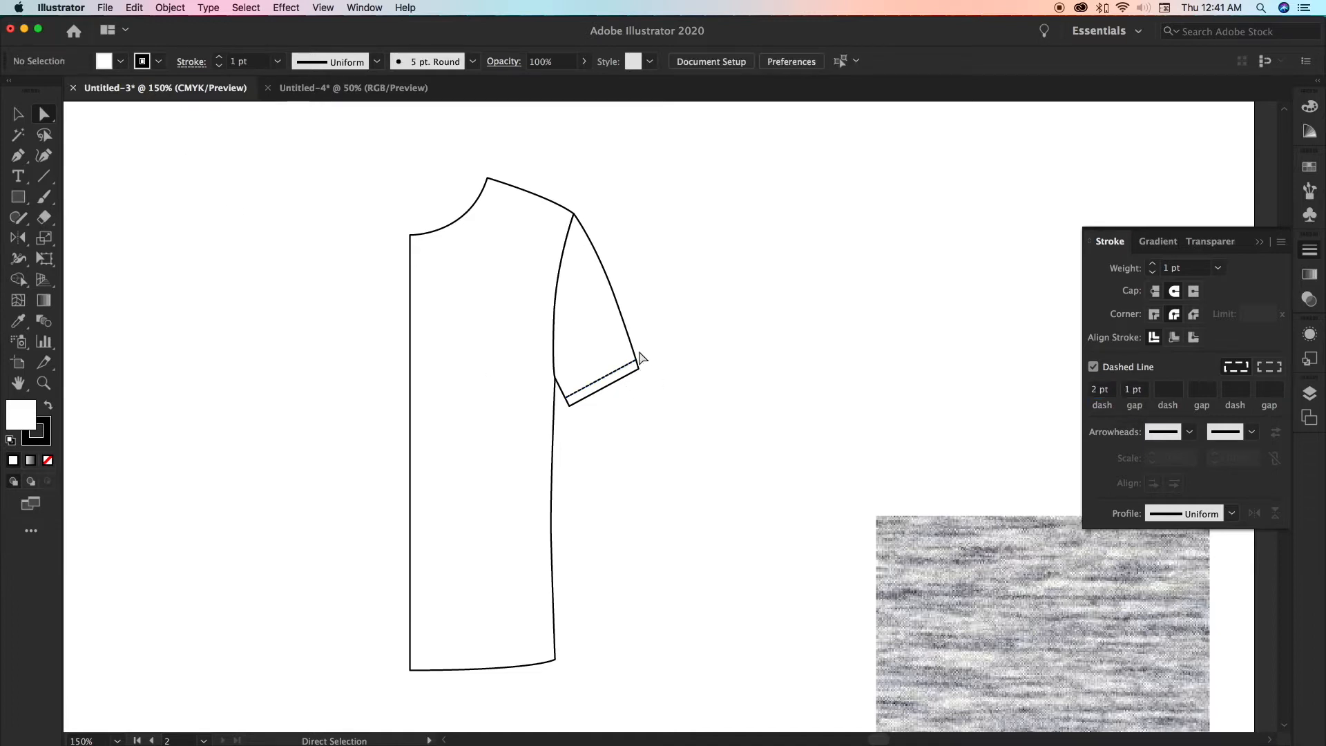
Change the dashed sleeve stitch line's stroke ends to Butt Cap
scroll(587, 382, "up", 3)
scroll(588, 382, "up", 3)
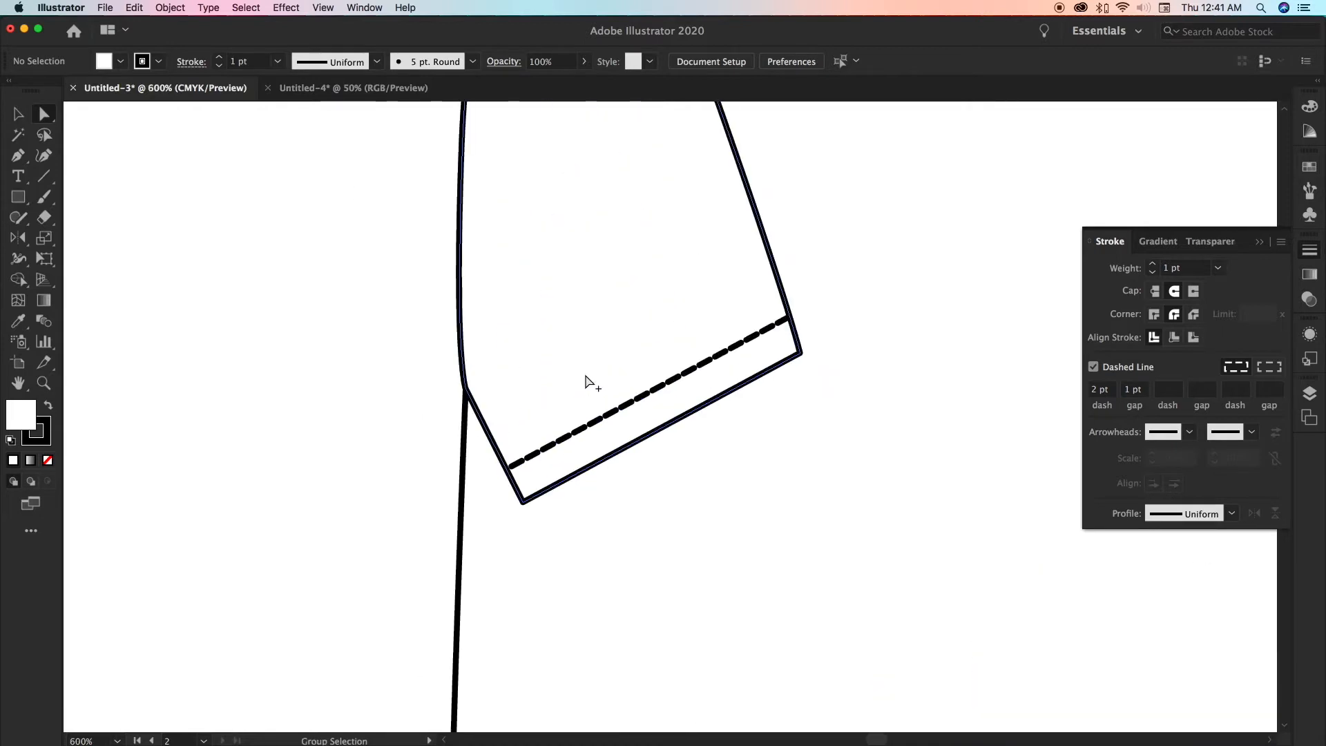
left_click(631, 409)
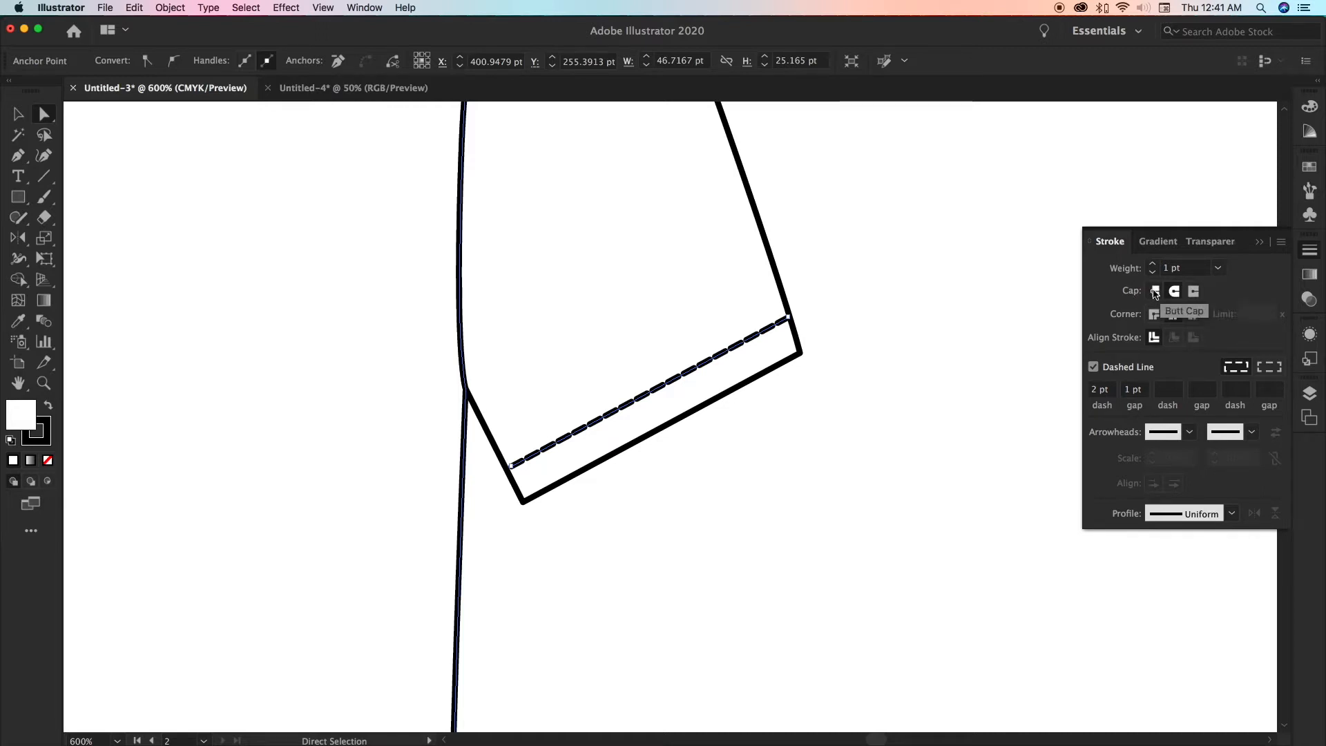
left_click(1156, 293)
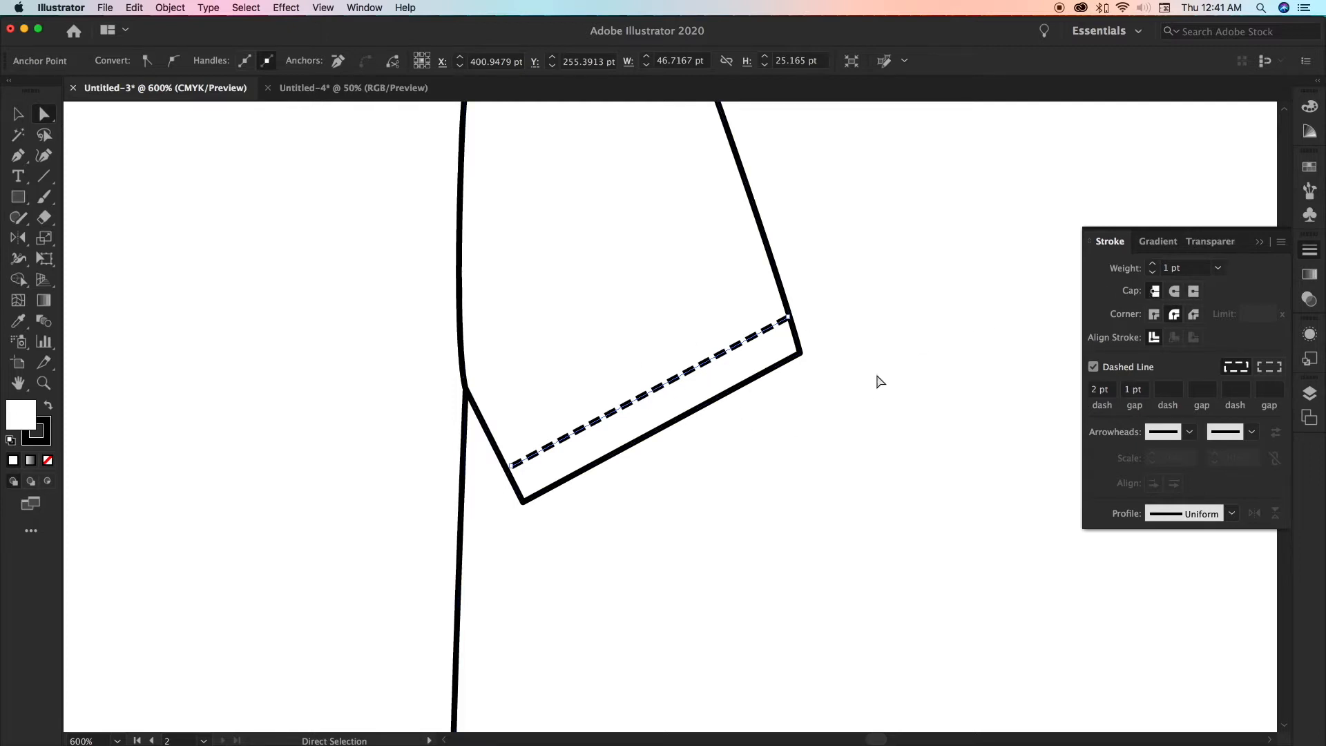
left_click(729, 481)
Duplicate the dashed sleeve stitch line just above the original to form twin-needle stitching
left_click(19, 115)
left_click(608, 420)
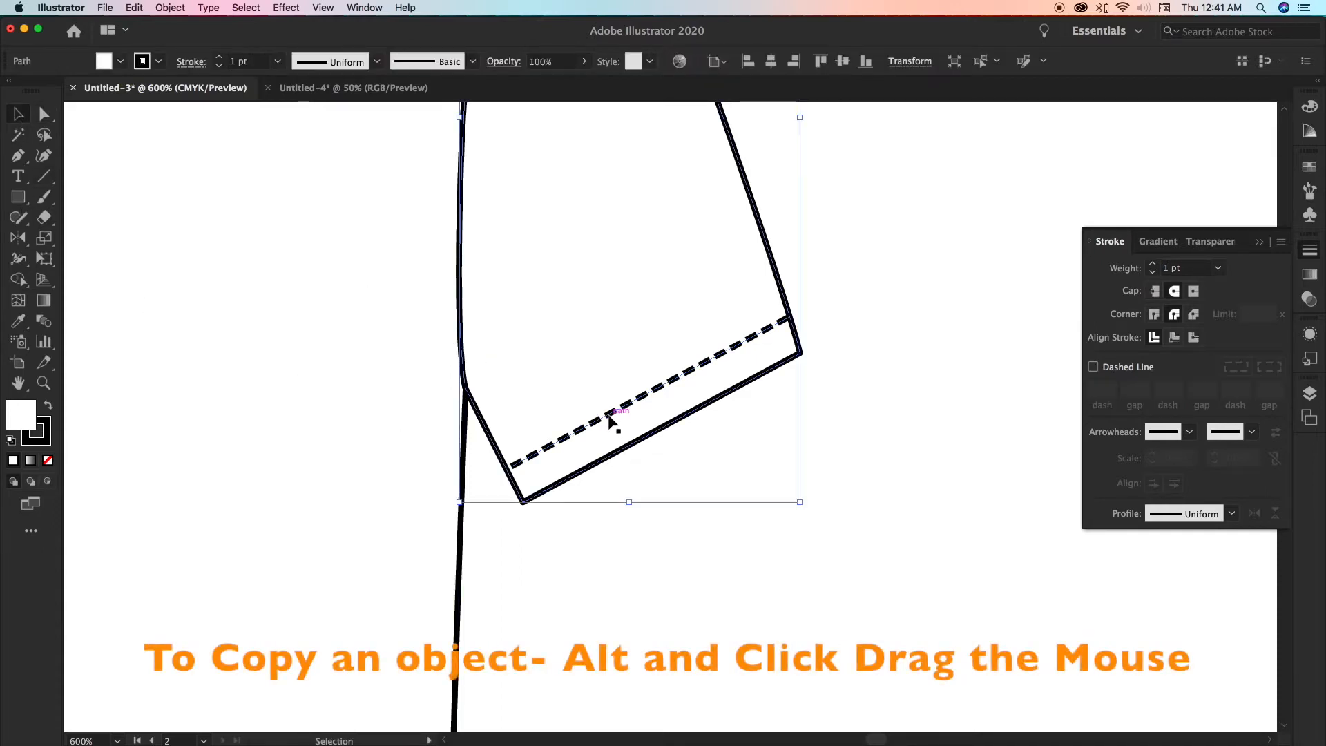
left_click(659, 462)
left_click(619, 412)
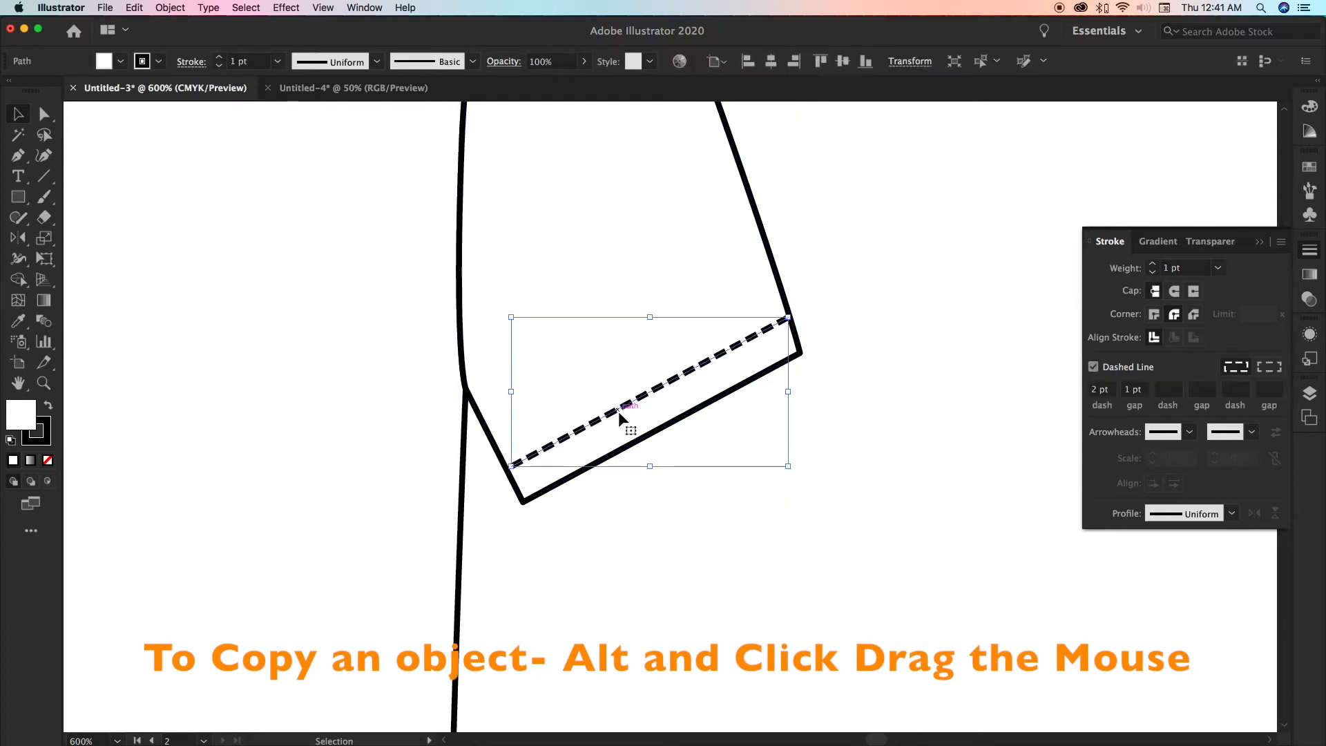
left_click_drag(619, 412, 613, 400)
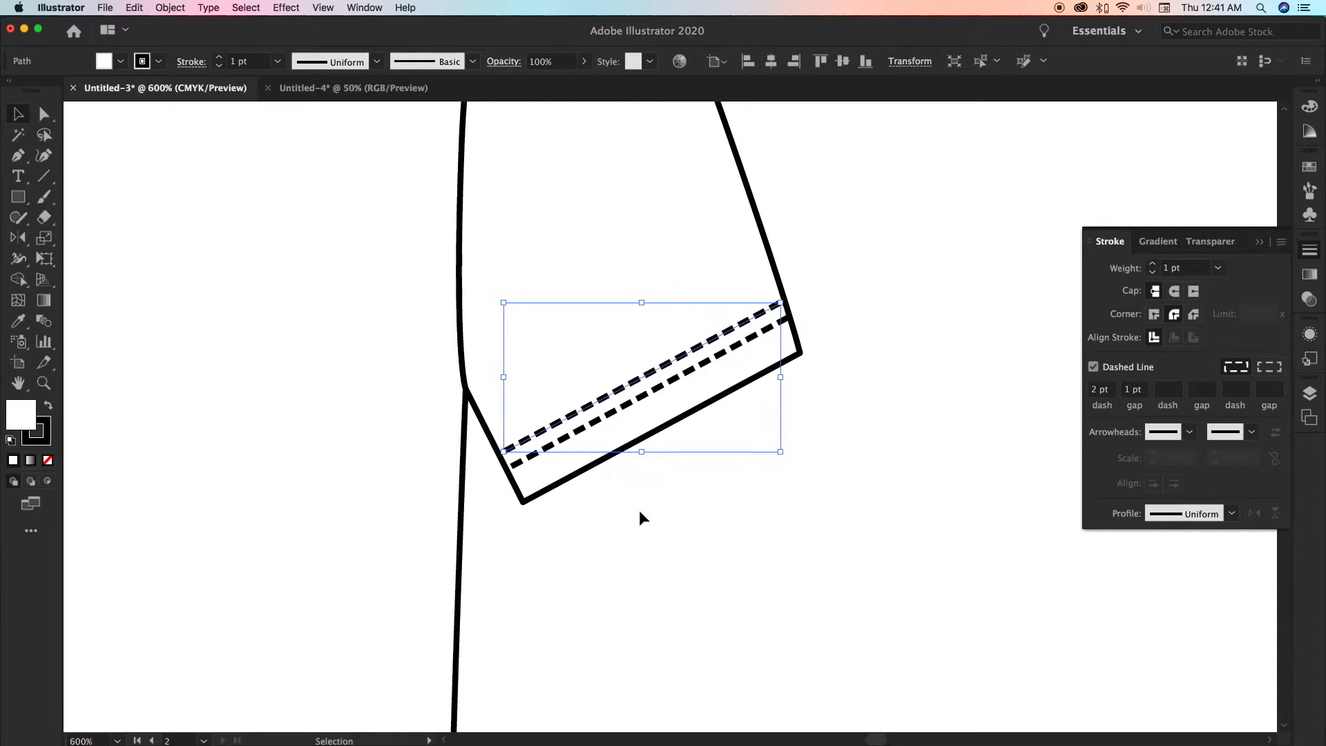
Copy the bottom hem edge of the half-body panel, paste it in front, and nudge the copy upward as a stitch line
scroll(639, 510, "down", 5)
key("a")
key("super+minus")
key("super+minus")
key("super+minus")
key("v")
scroll(642, 509, "down", 4)
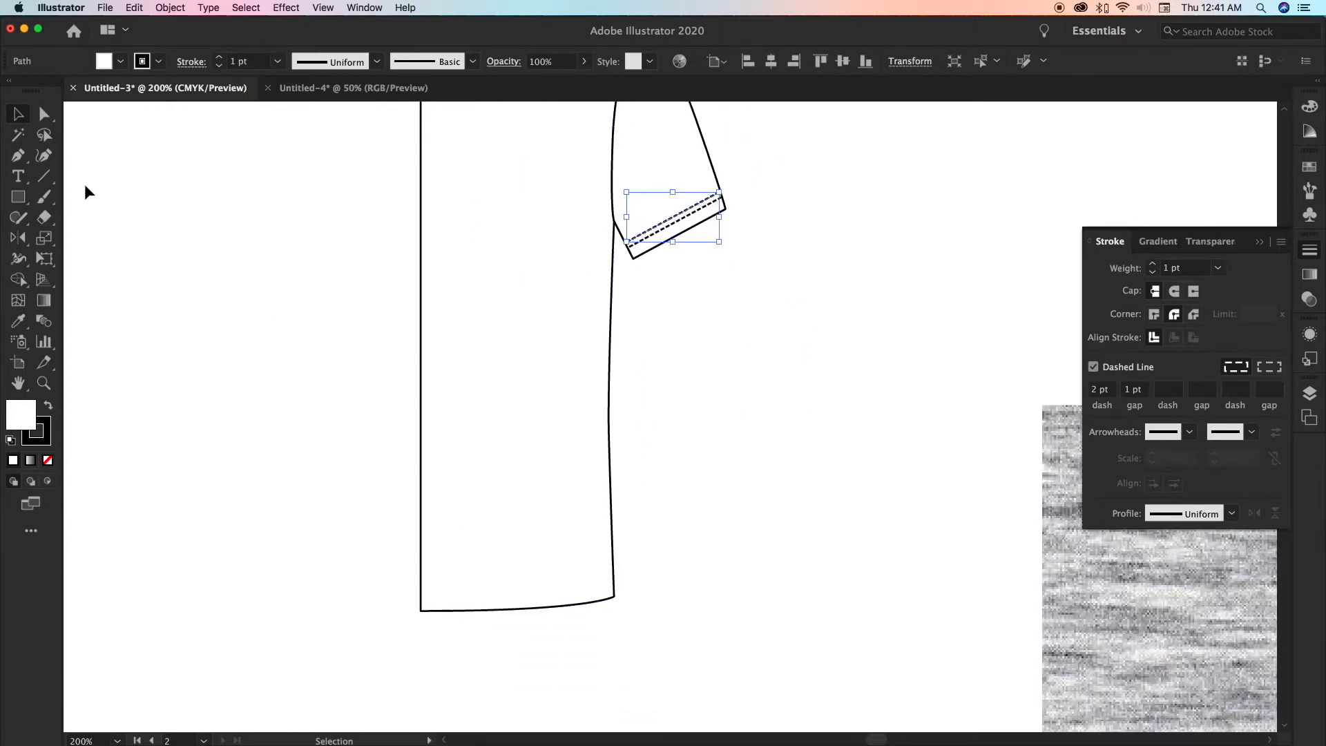
key("a")
left_click_drag(486, 636, 547, 598)
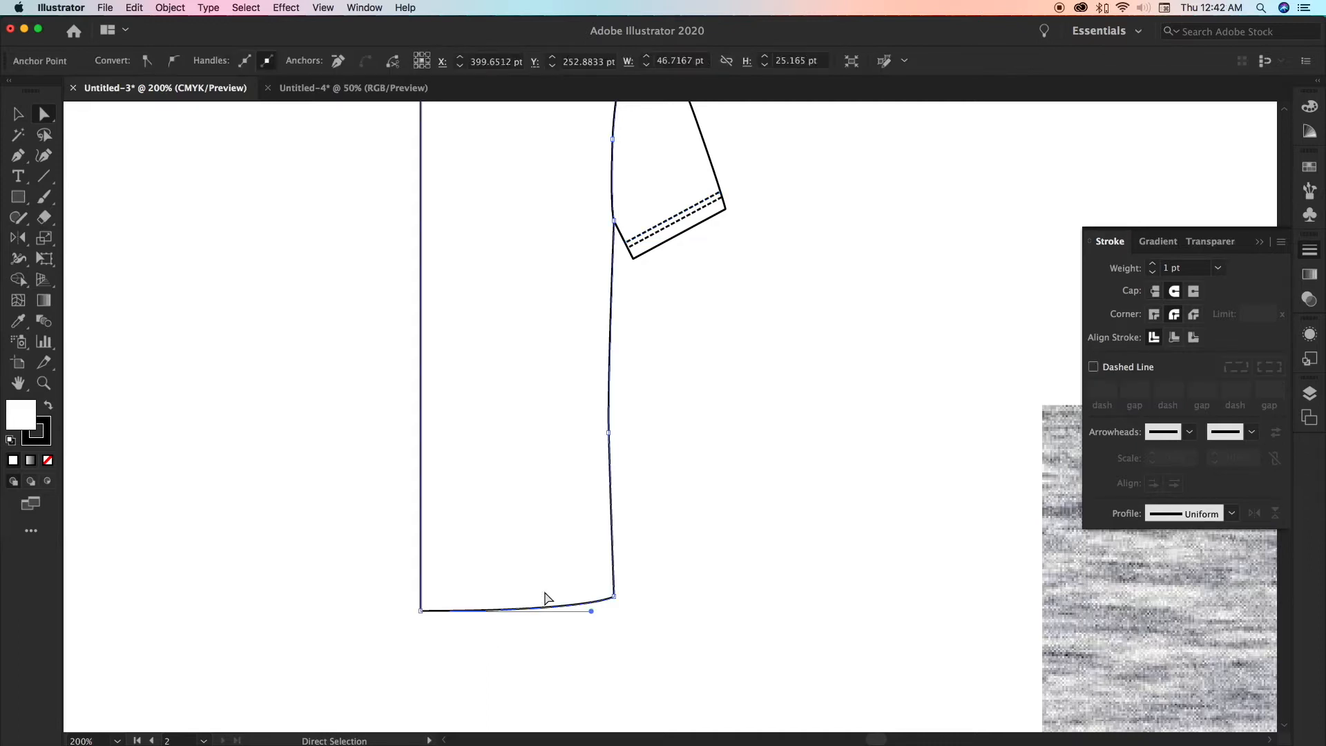
key("super+c")
key("super+f")
key("Up")
key("Up")
key("Up")
key("Up")
key("Up")
key("Up")
key("Up")
key("Up")
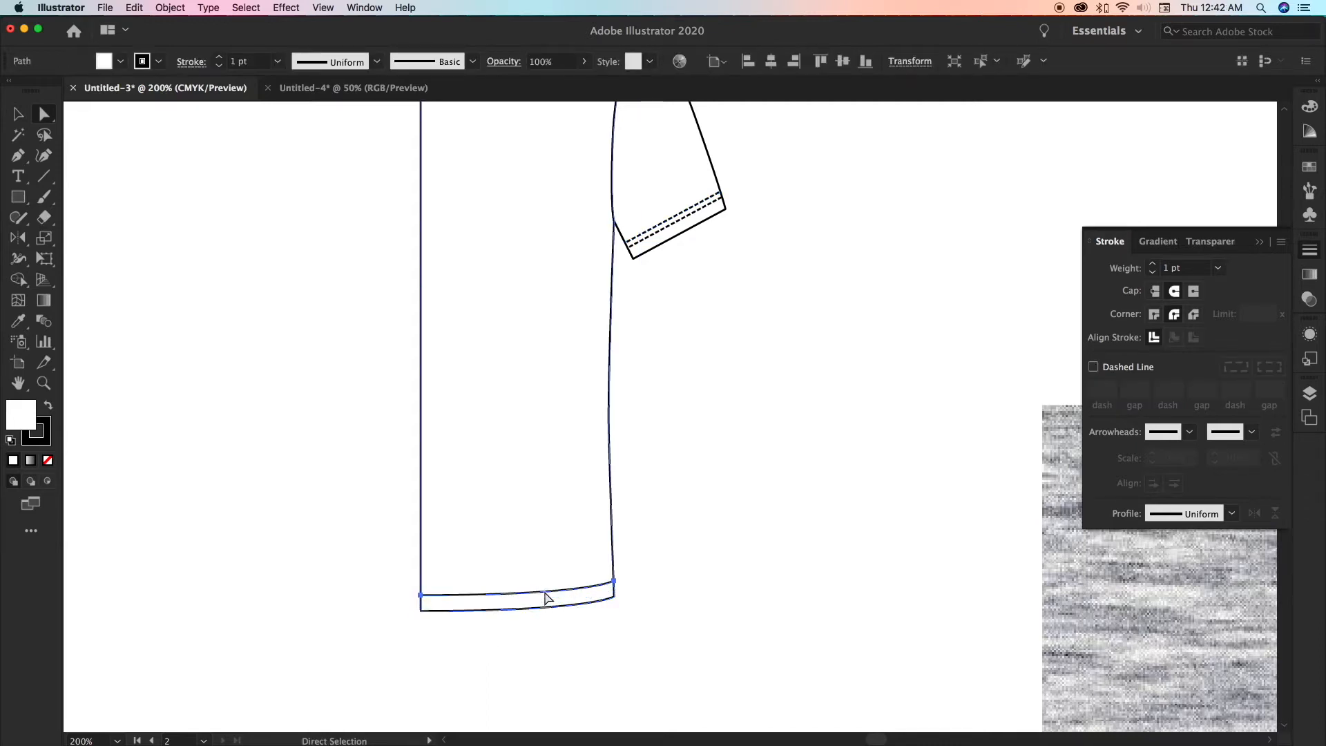
Apply the sleeve's dashed stitch style to the body hem line with the Eyedropper and duplicate the line slightly above it
key("i")
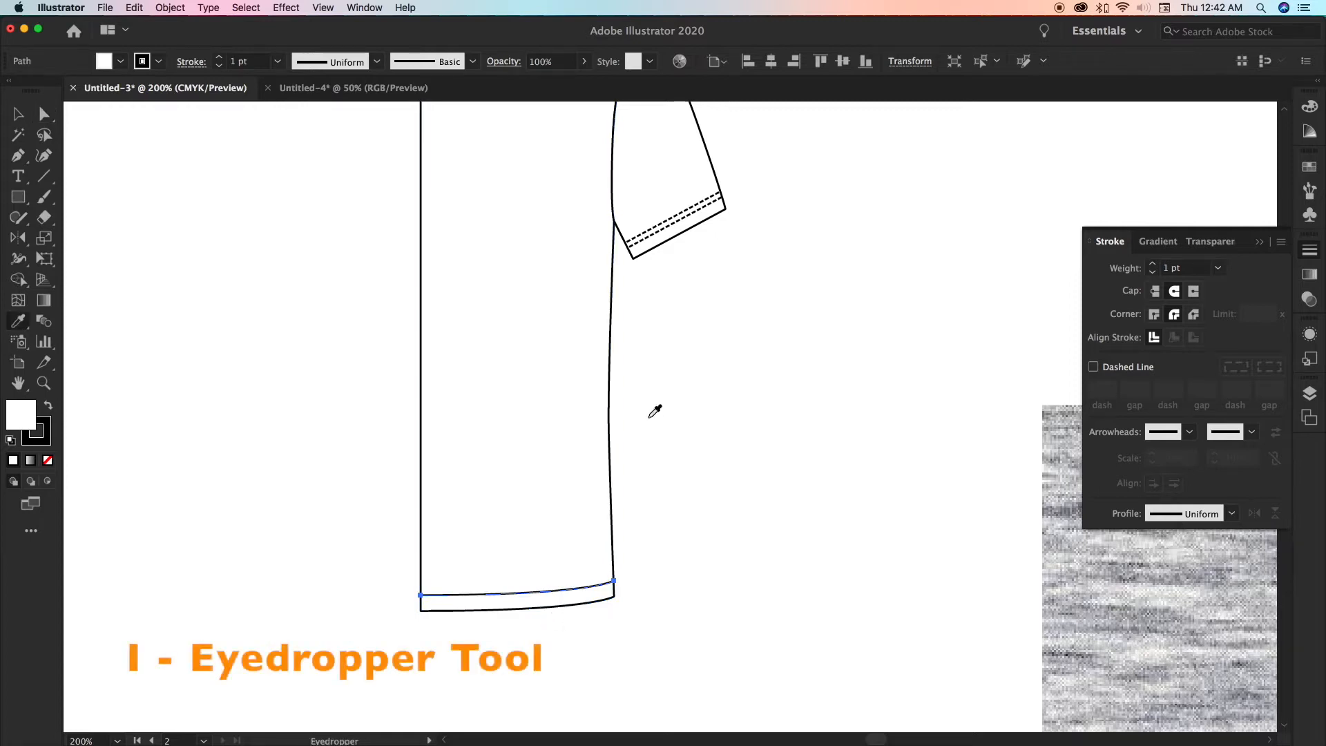
left_click(666, 224)
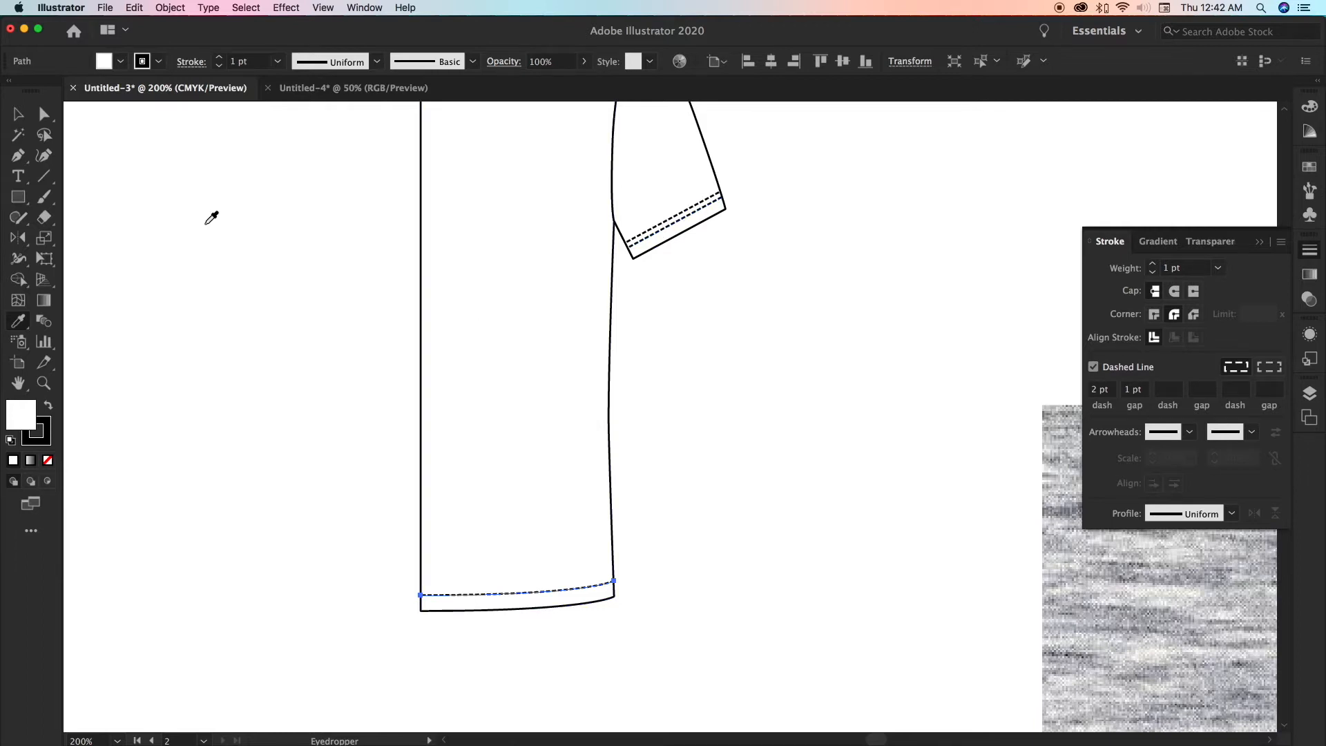
key("a")
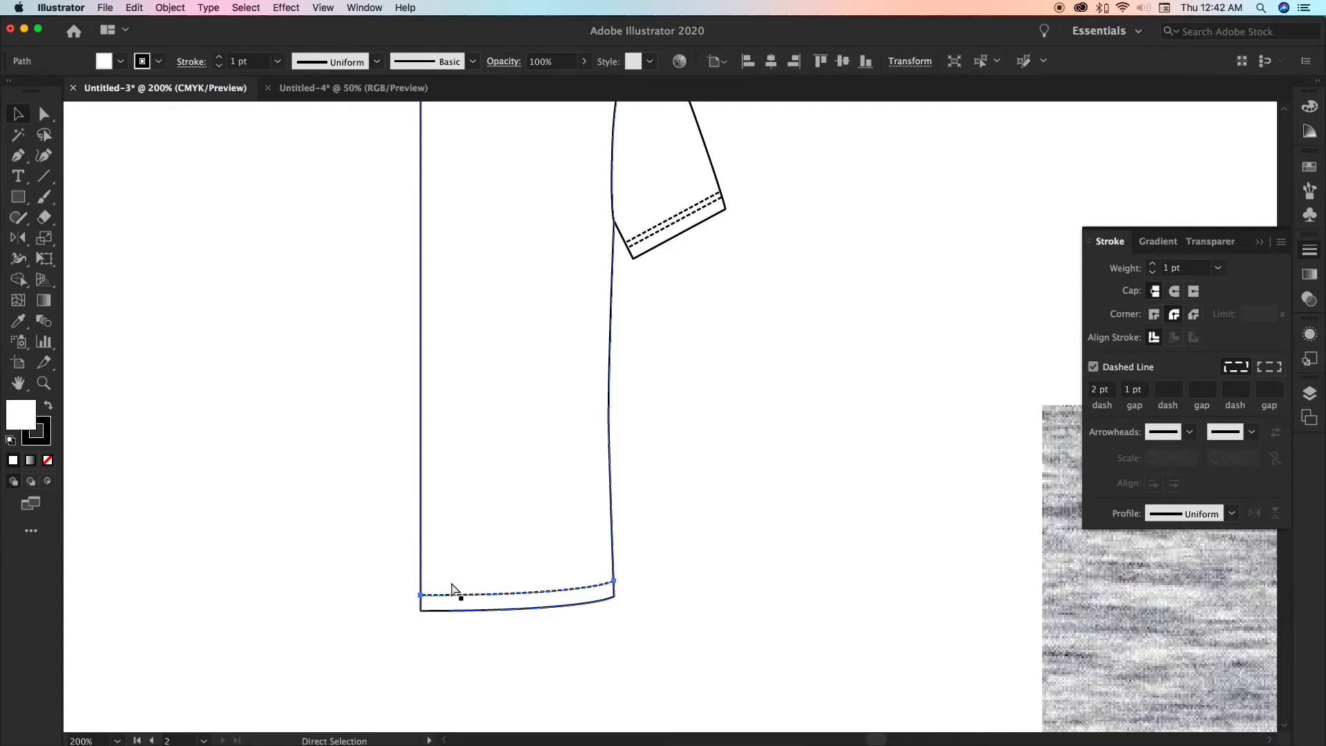
key("alt+Up")
key("Up")
key("Up")
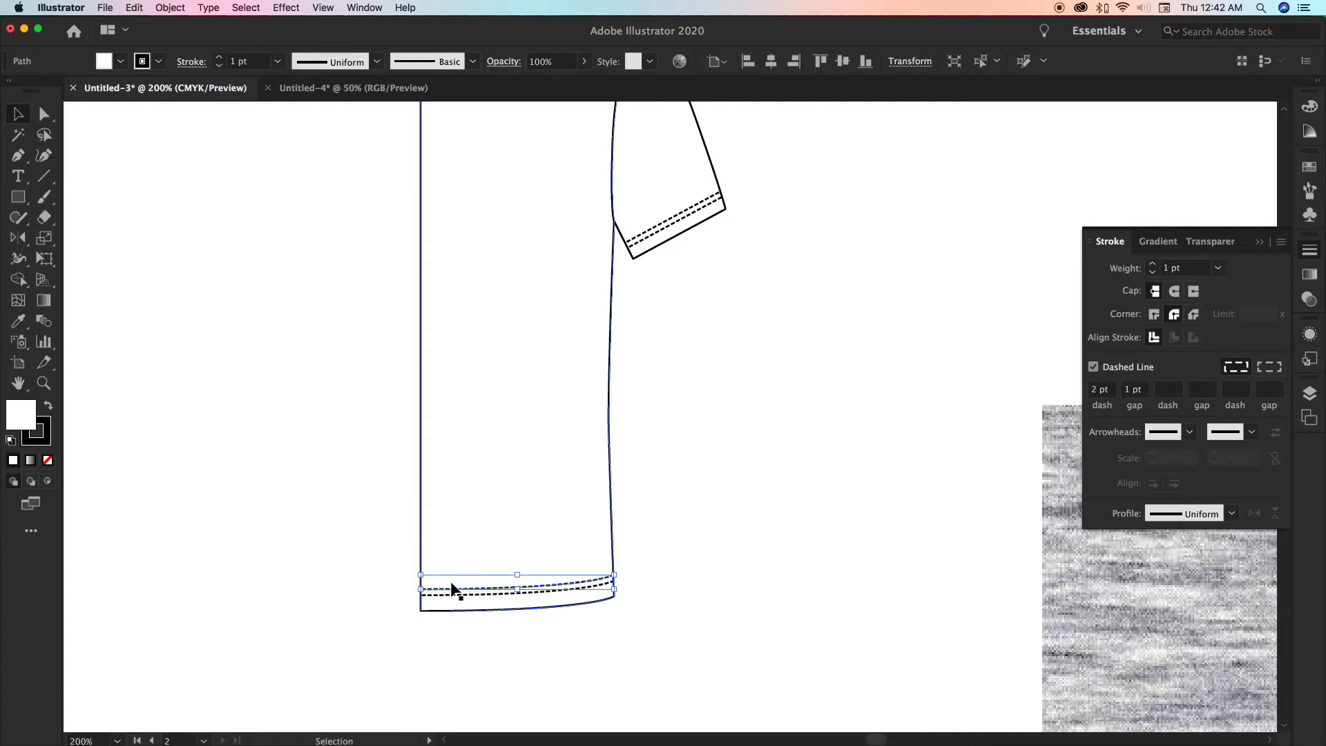
left_click(343, 512)
scroll(343, 513, "up", 4)
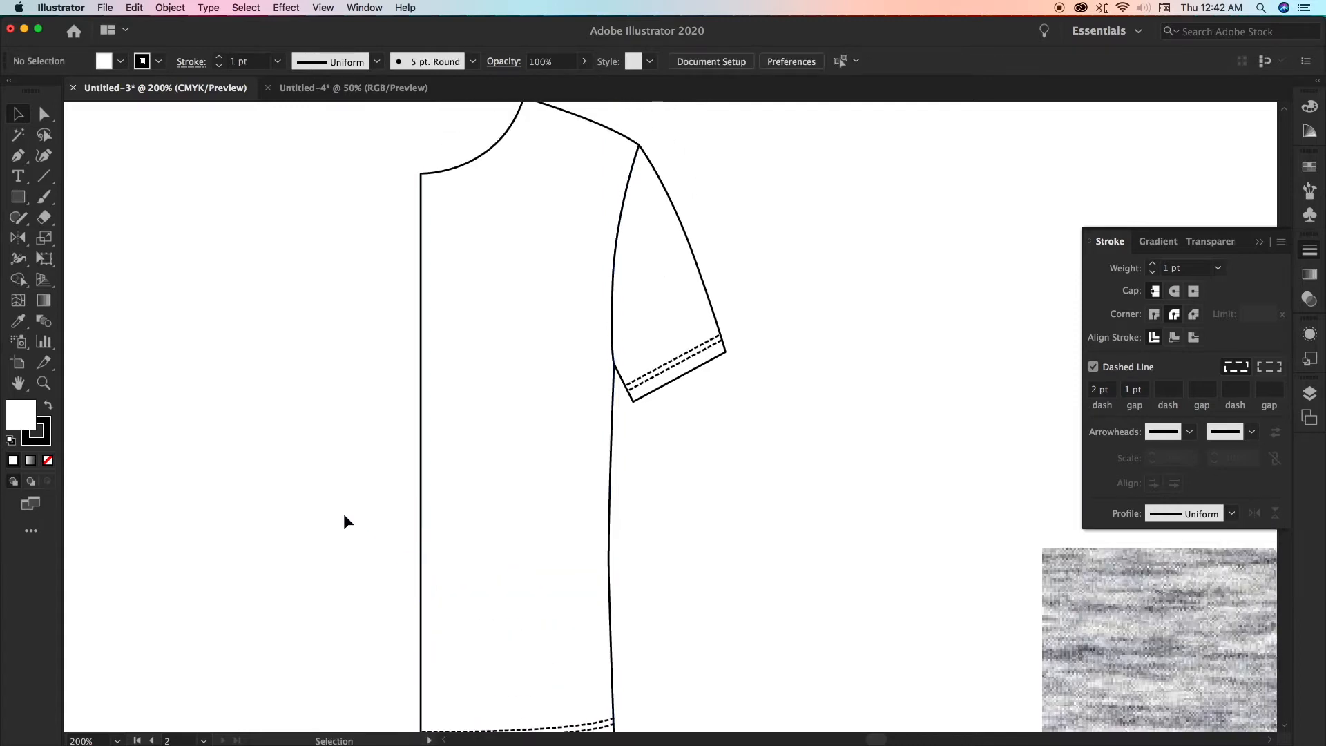
key("super+minus")
key("super+minus")
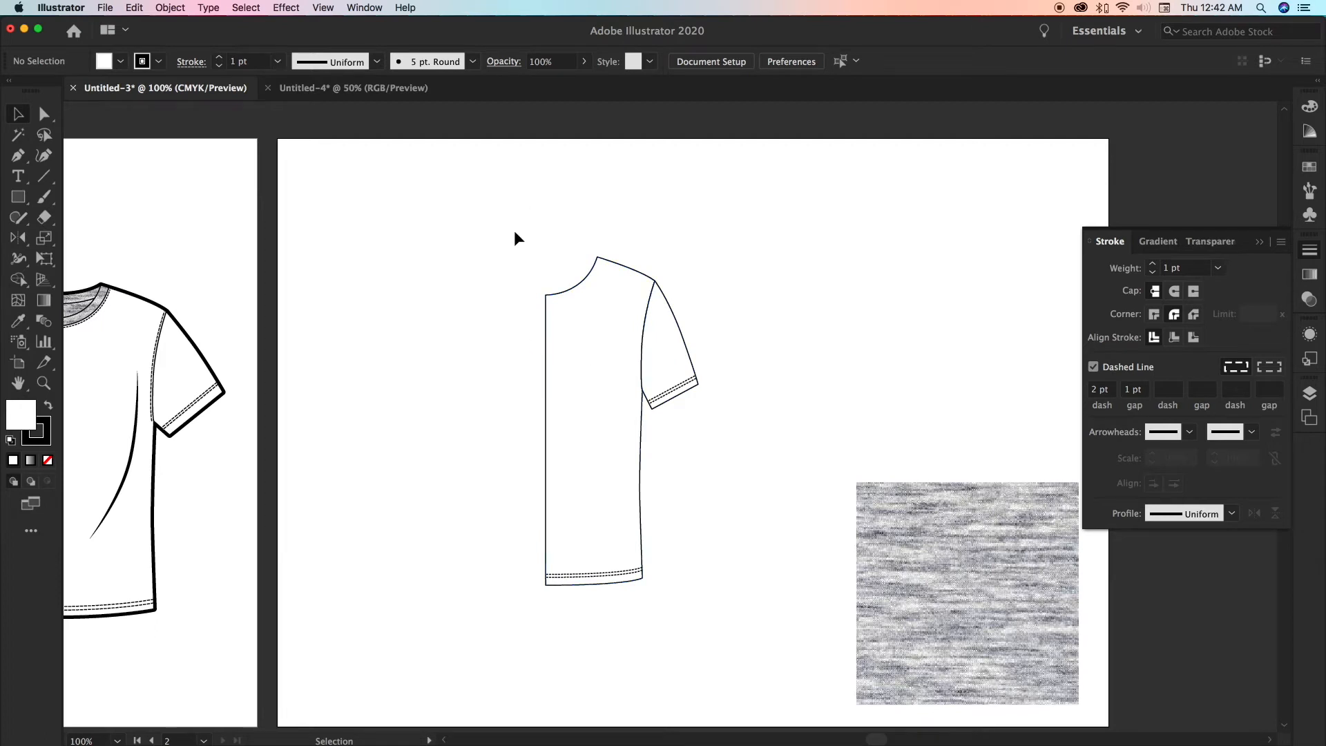
left_click_drag(509, 235, 717, 614)
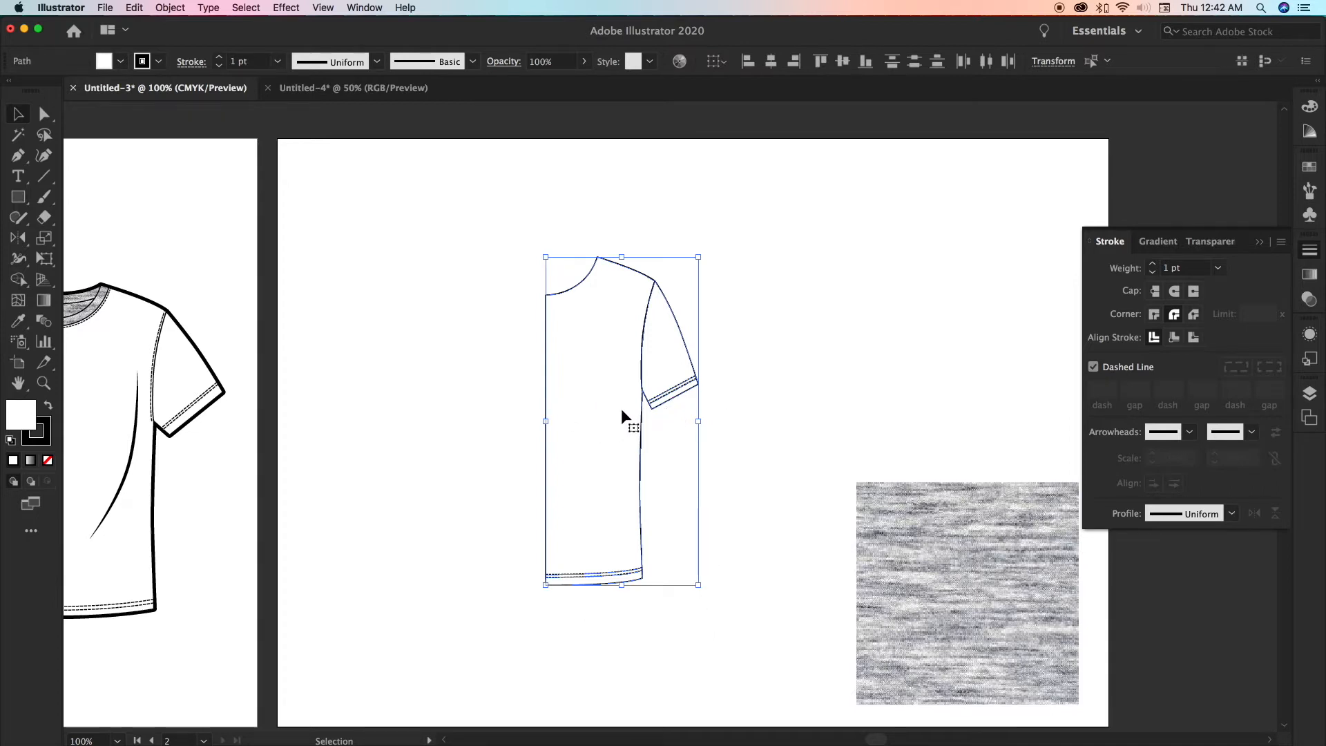
left_click(731, 418)
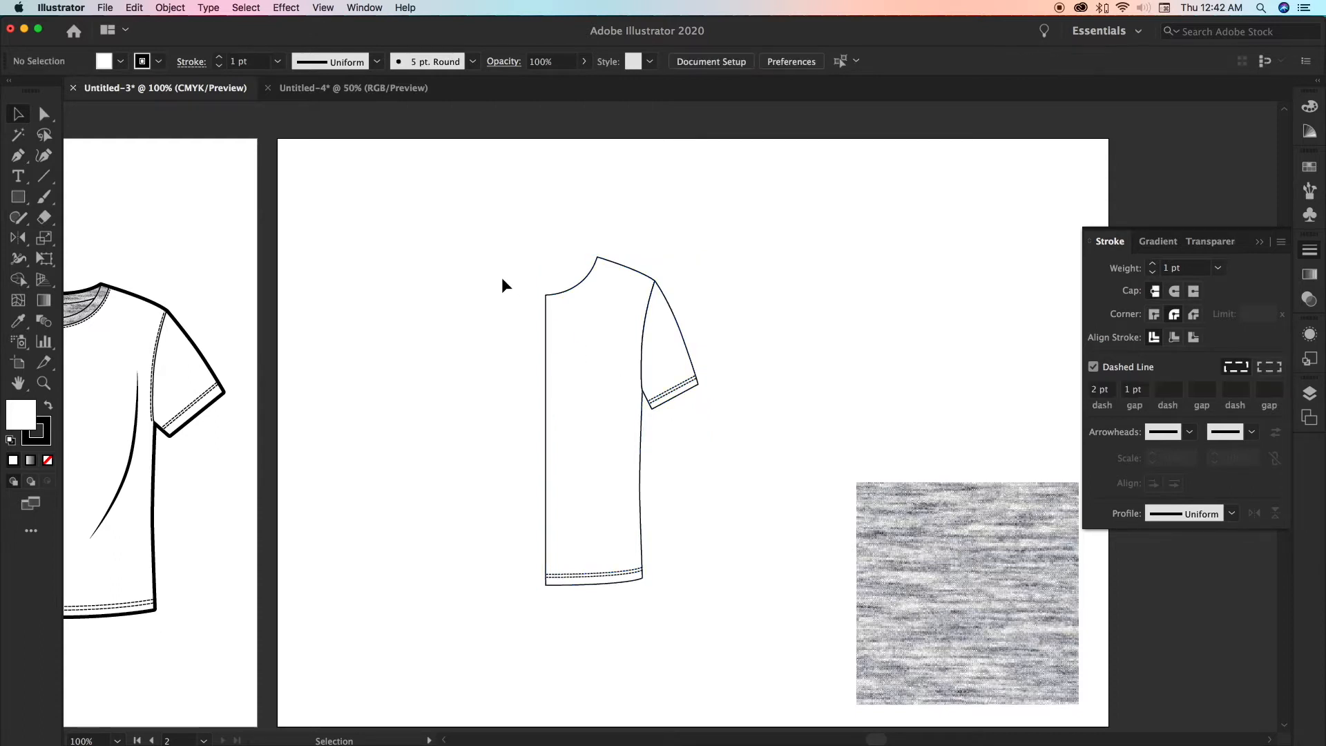
Select the whole half shirt with its sleeve and stitching, and create a mirrored copy reflected across the vertical axis
left_click_drag(511, 234, 719, 604)
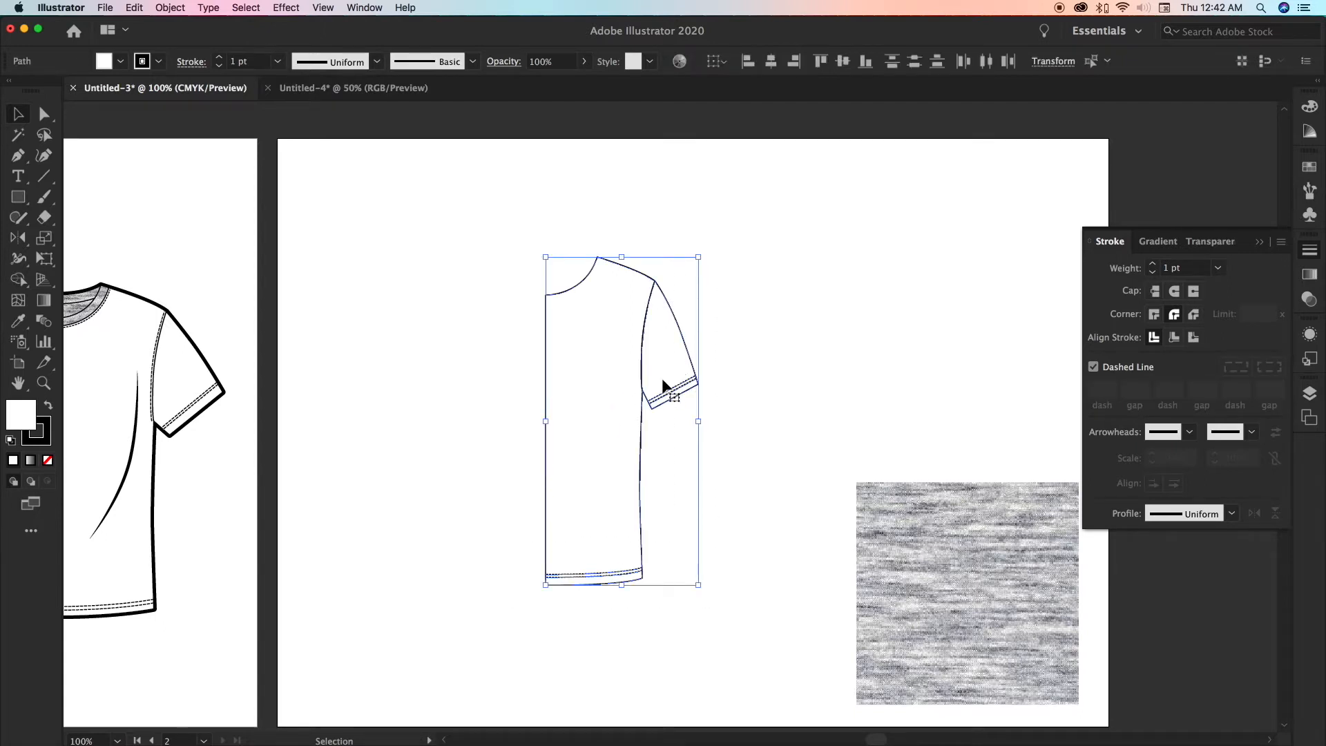
double_click(16, 239)
left_click_drag(604, 235, 341, 143)
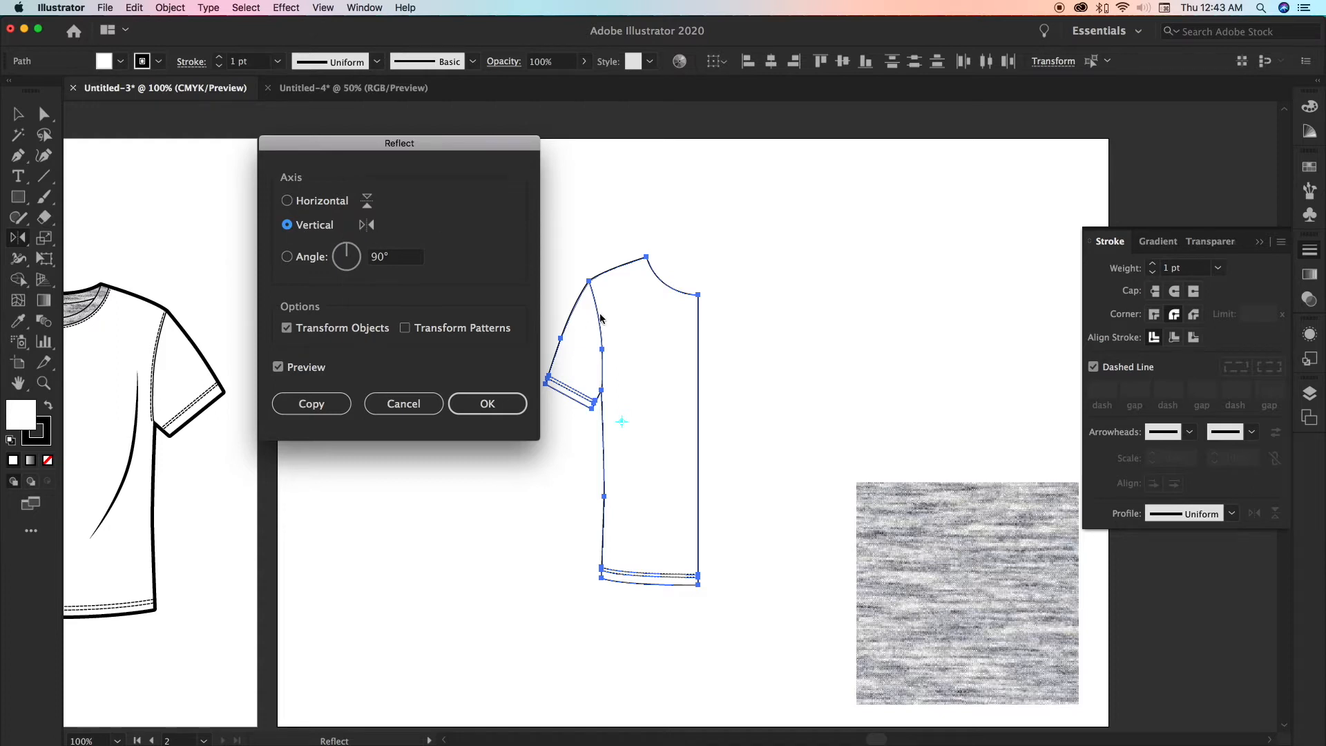
left_click(312, 404)
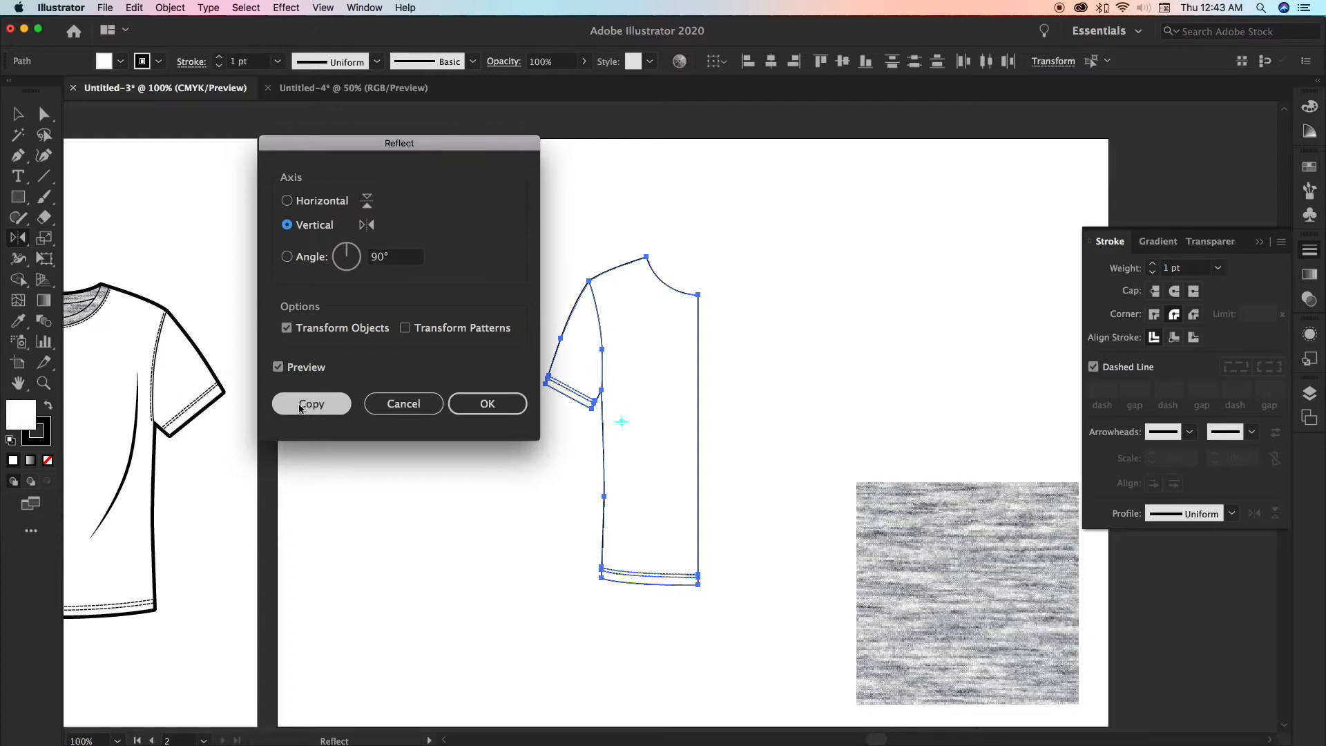
left_click(310, 404)
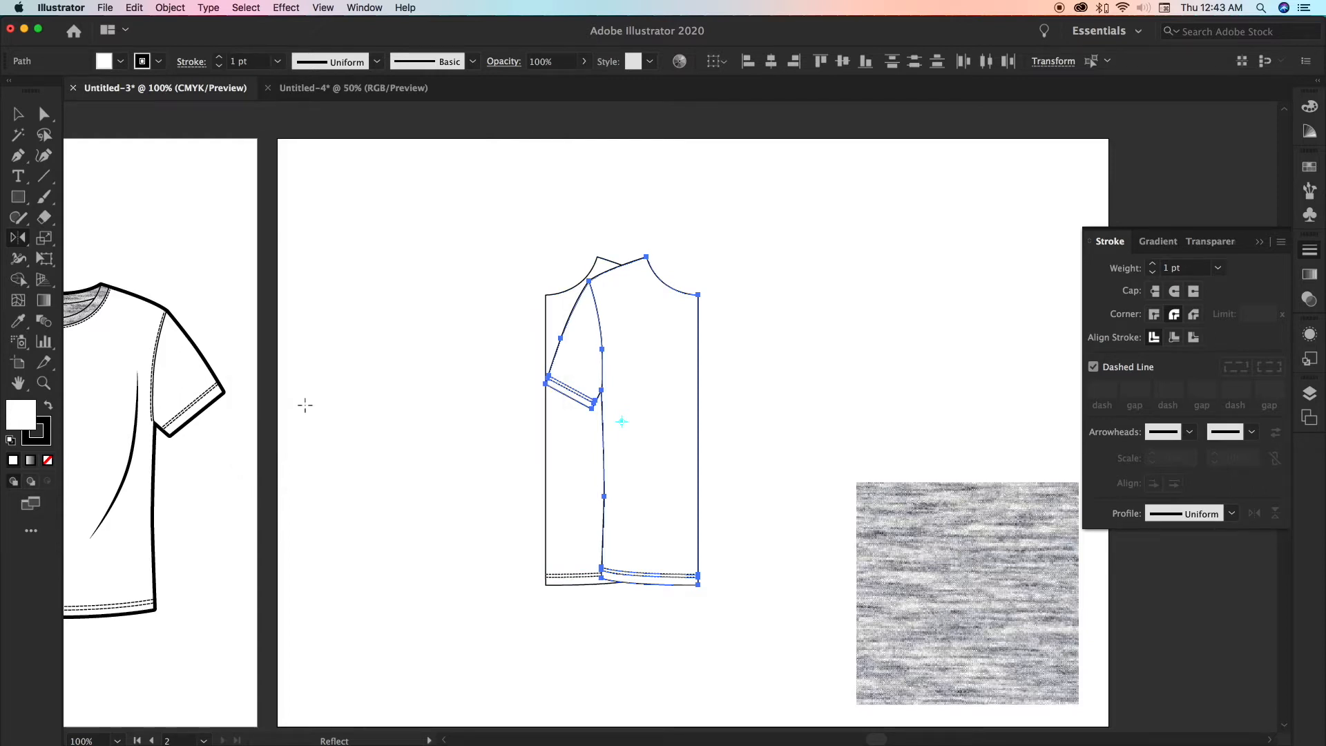
Move the mirrored half horizontally to the other side of the original so the two centre front edges nearly meet
left_click(18, 114)
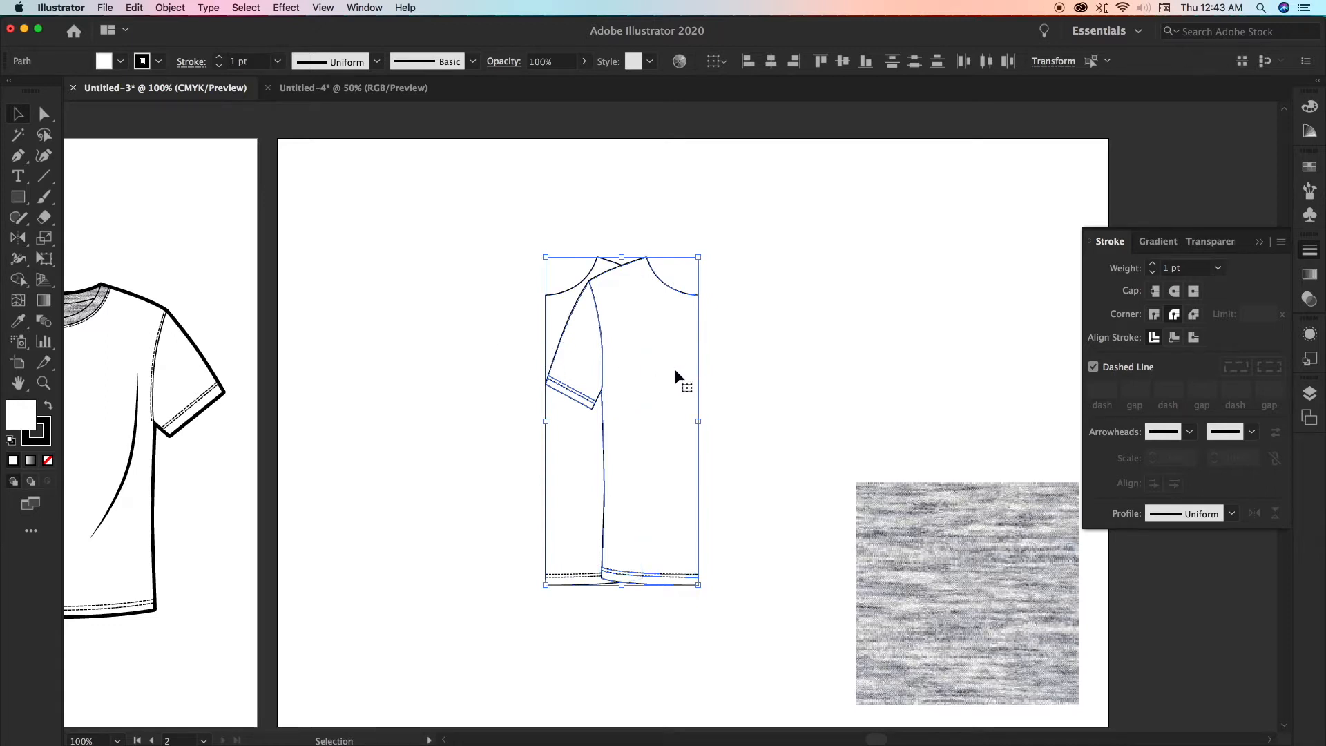
left_click_drag(677, 367, 530, 367)
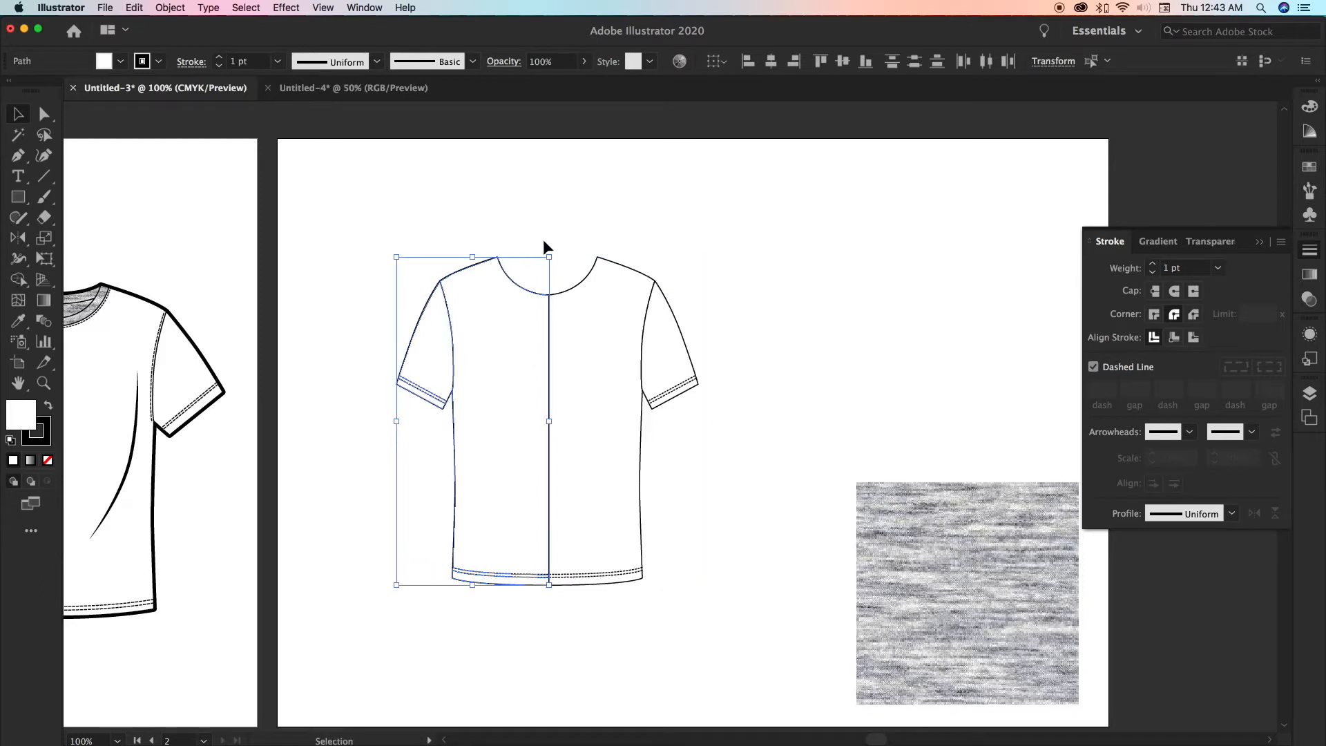
key("Left")
key("Left")
key("Left")
key("Left")
key("Left")
key("Left")
key("Left")
key("Left")
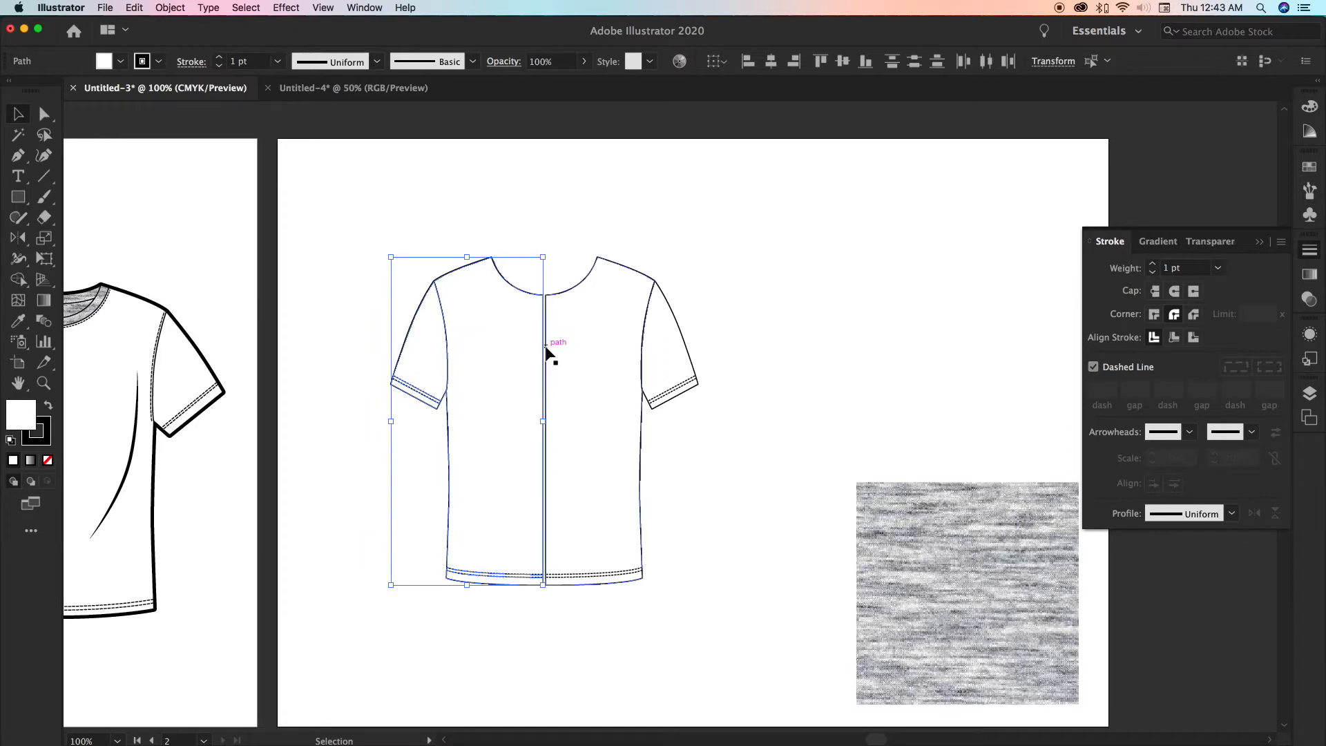
Fine-tune the mirrored half's horizontal position until its centre front edge lies exactly on the original's, then deselect it
key("super+plus")
key("super+plus")
scroll(546, 387, "up", 3)
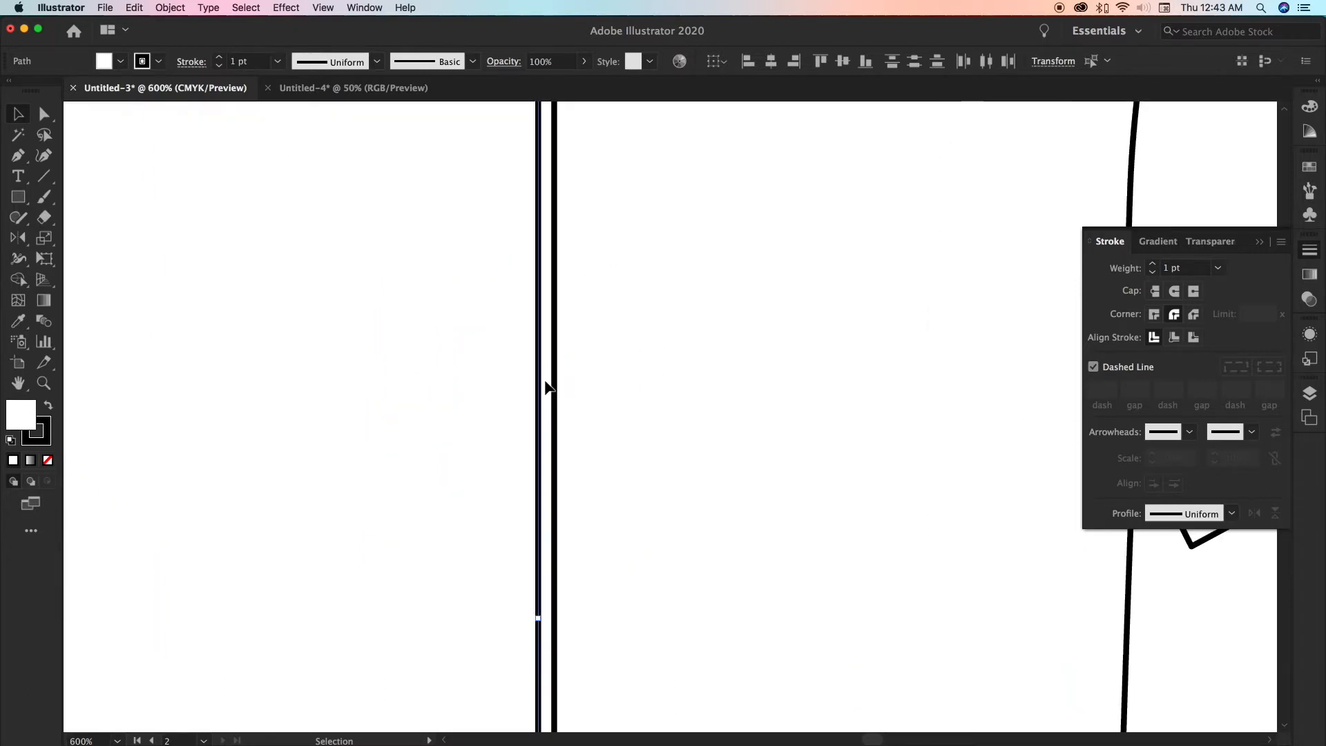
scroll(547, 353, "down", 2)
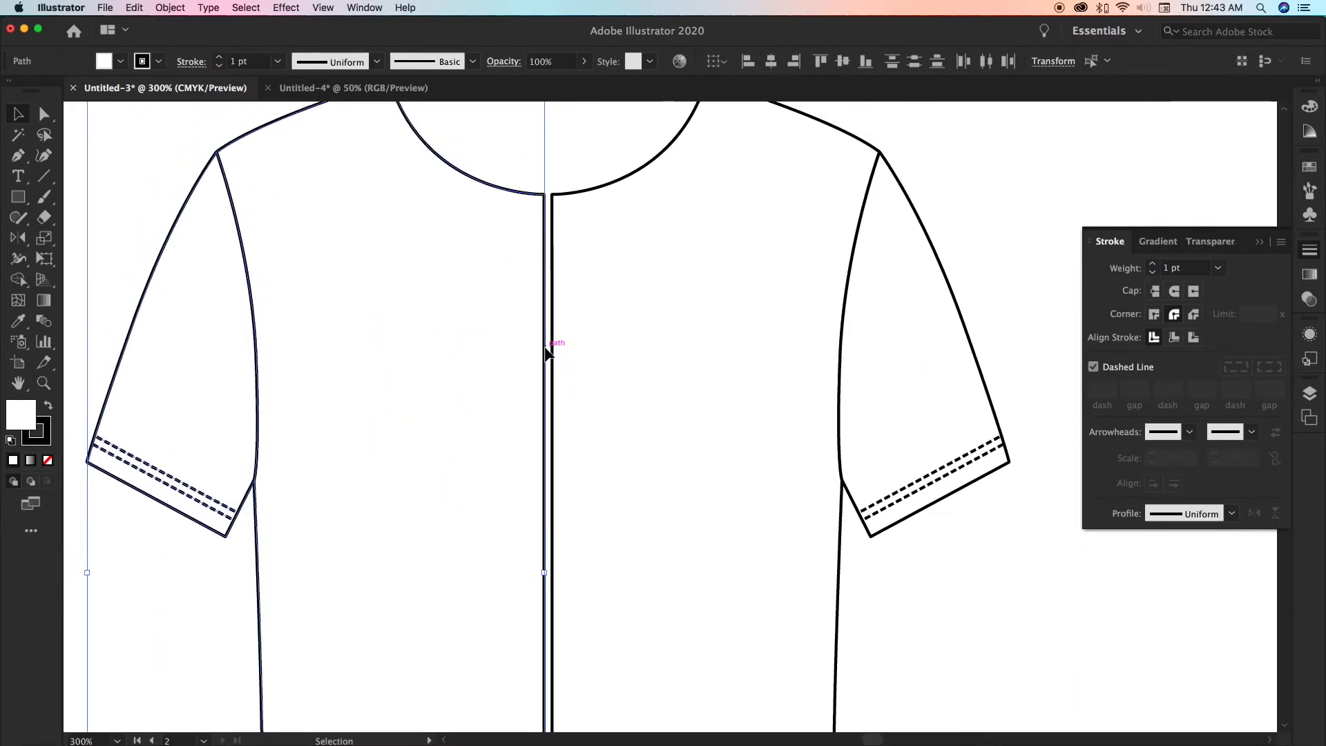
key("Right")
key("Right")
key("Right")
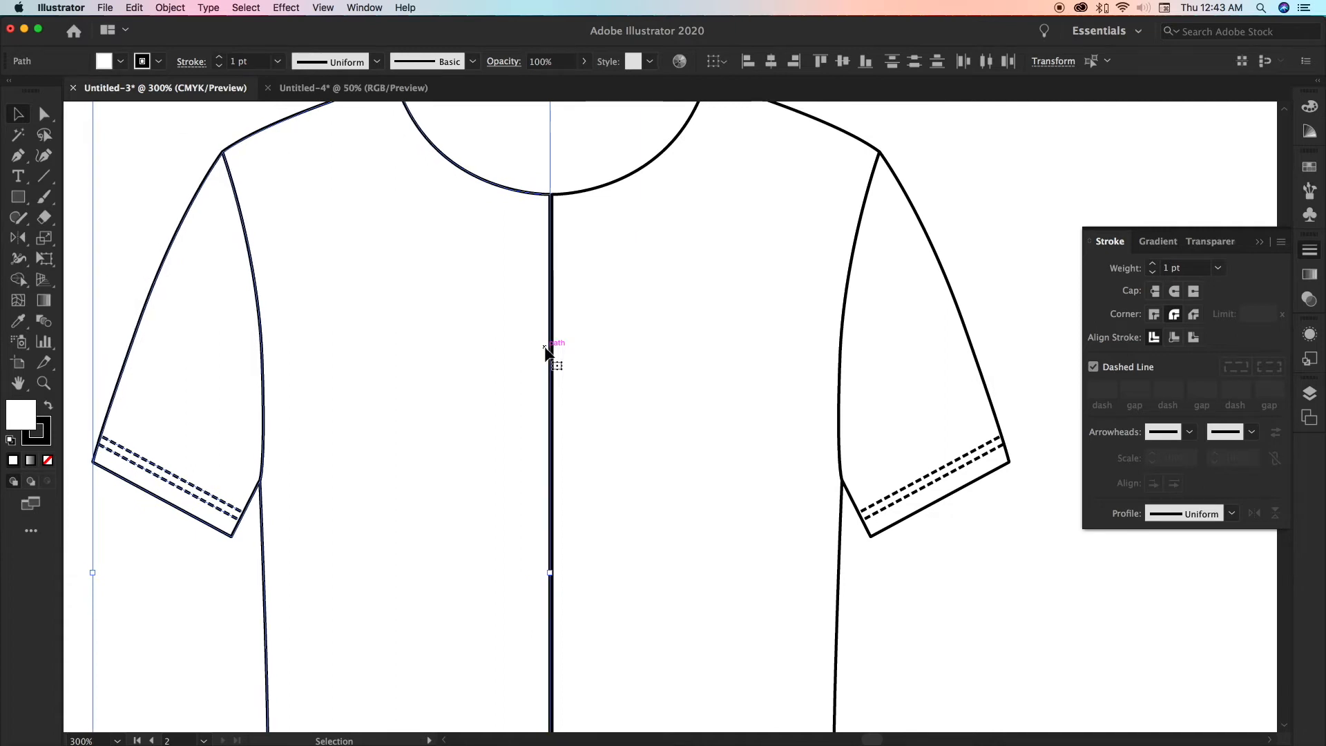
key("Right")
key("Right")
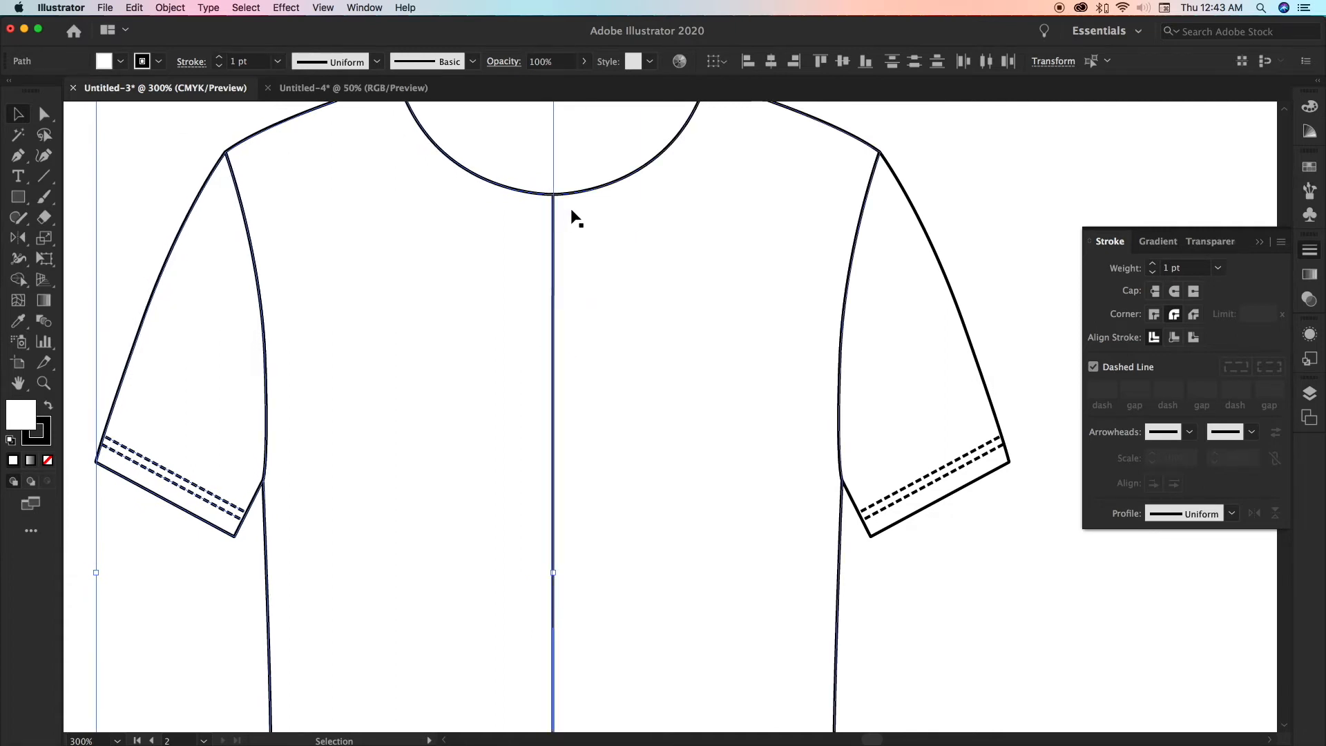
left_click(583, 165)
key("super+minus")
key("super+minus")
key("v")
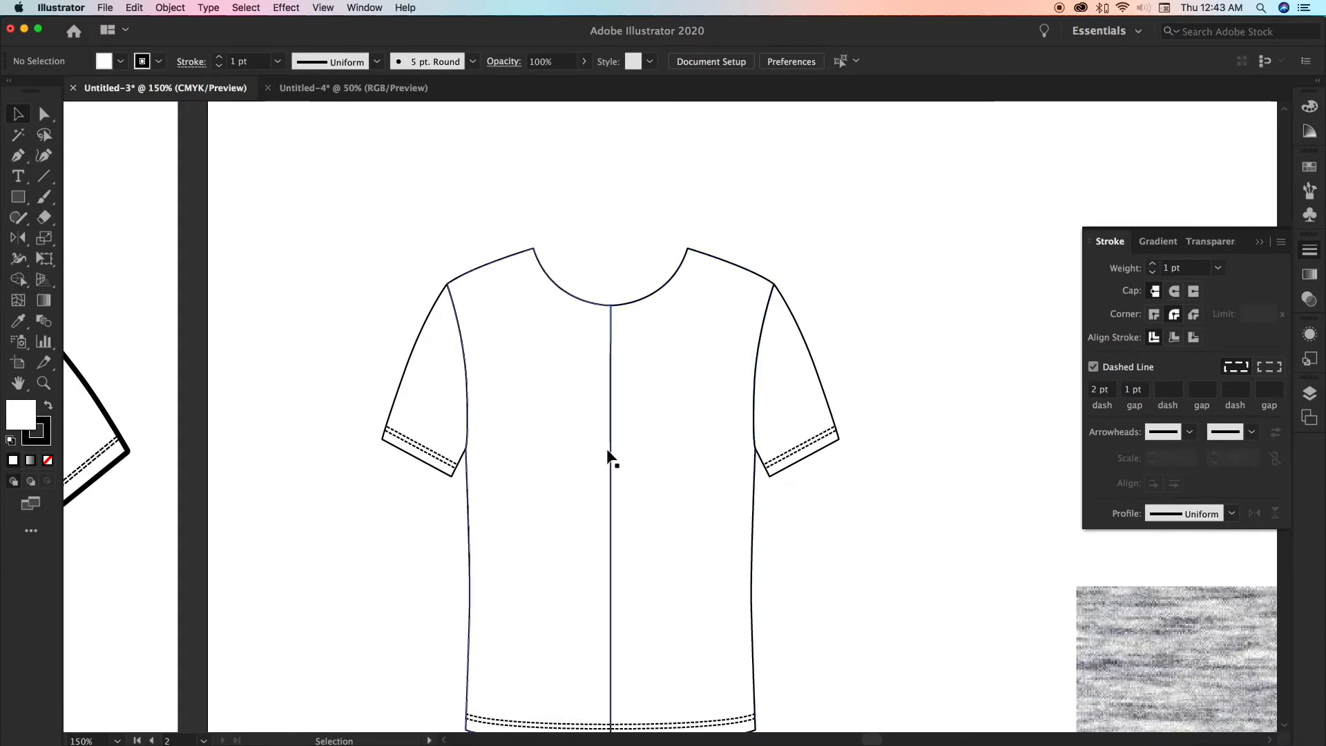
Show the Pathfinder controls and place them clear of the shirt drawing
left_click(657, 352)
left_click(527, 346)
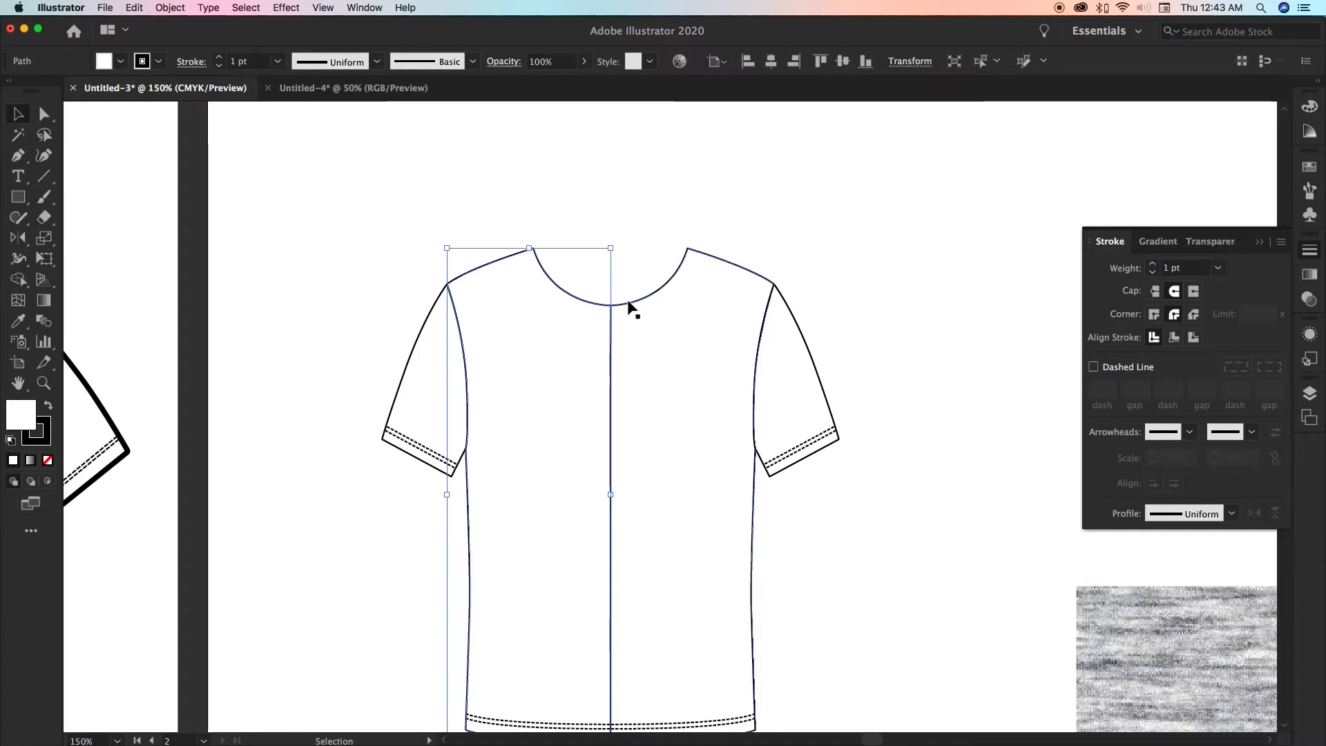
left_click(630, 255)
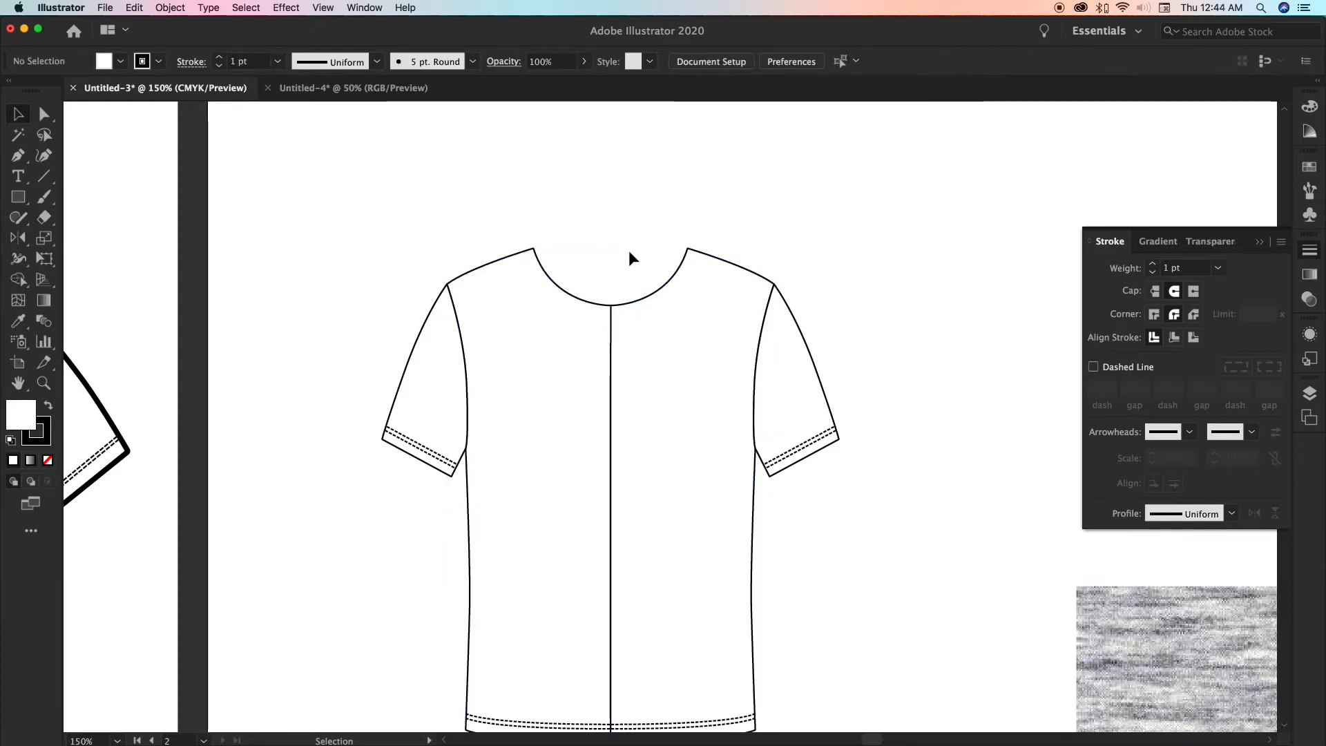
scroll(630, 258, "right", 3)
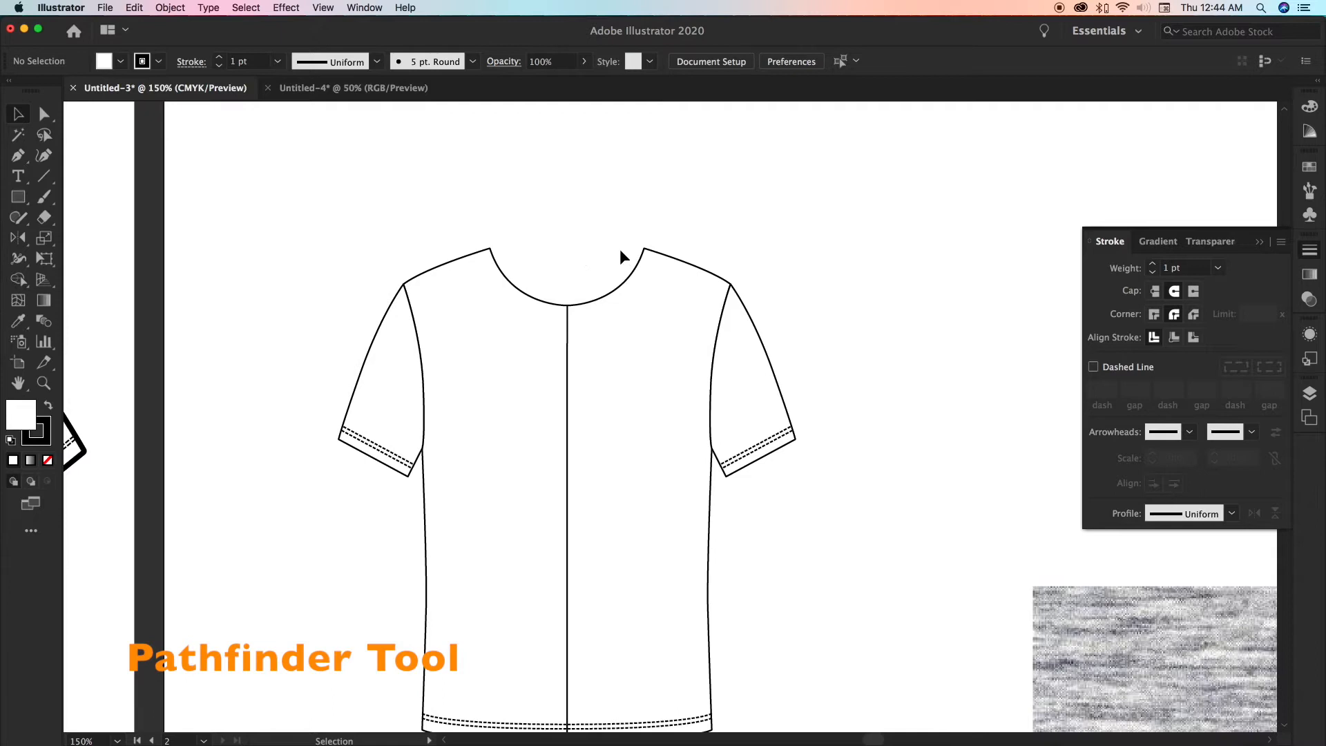
left_click(364, 7)
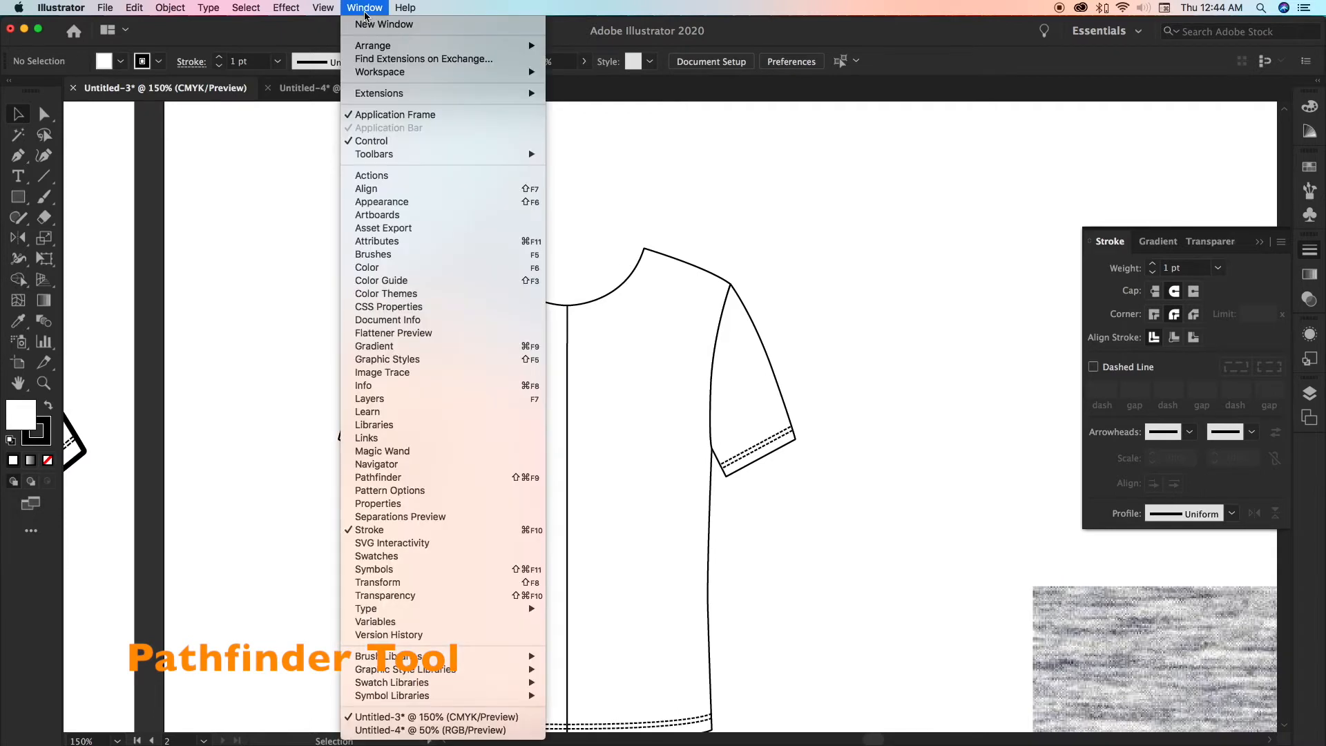
left_click(373, 478)
mouse_move(188, 298)
left_mouse_down()
mouse_move(1038, 98)
mouse_move(1034, 136)
left_mouse_up()
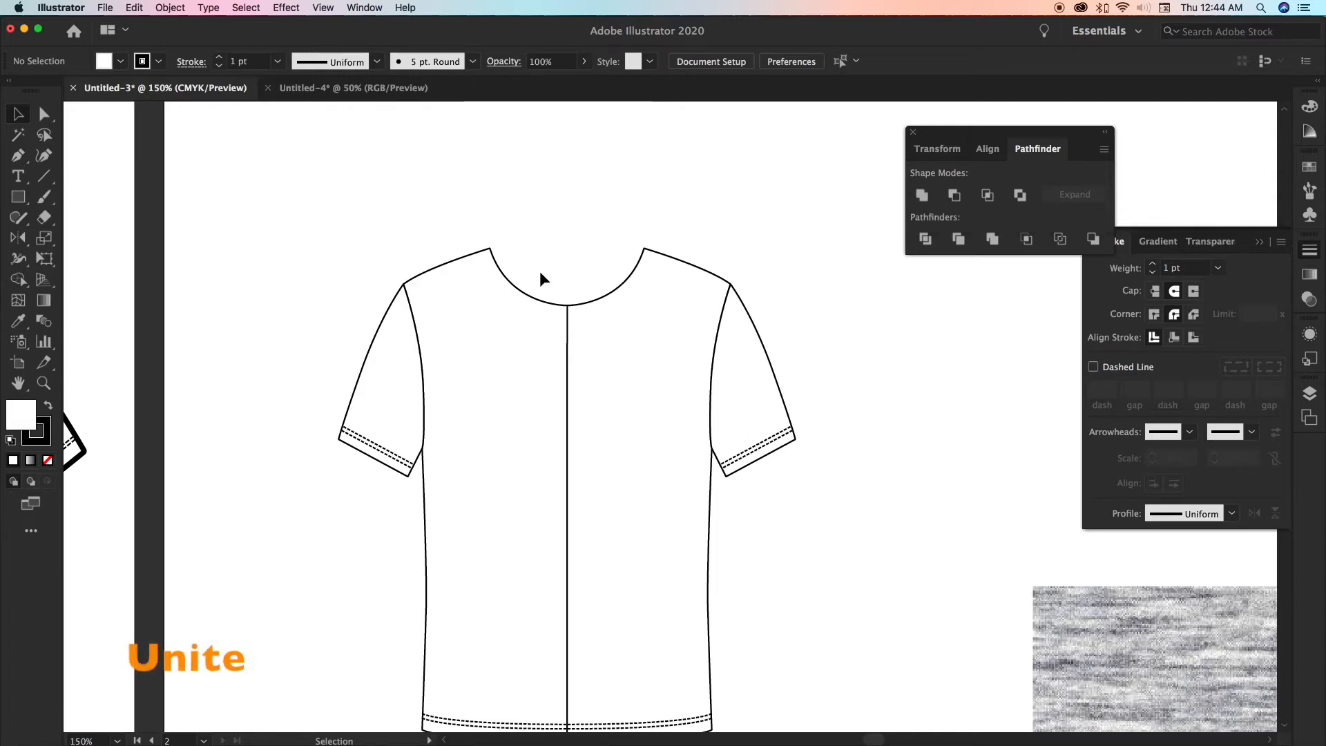
Select both body halves together, without the sleeves, and merge them into one body shape with Pathfinder Unite
left_click(525, 335)
left_click(608, 351)
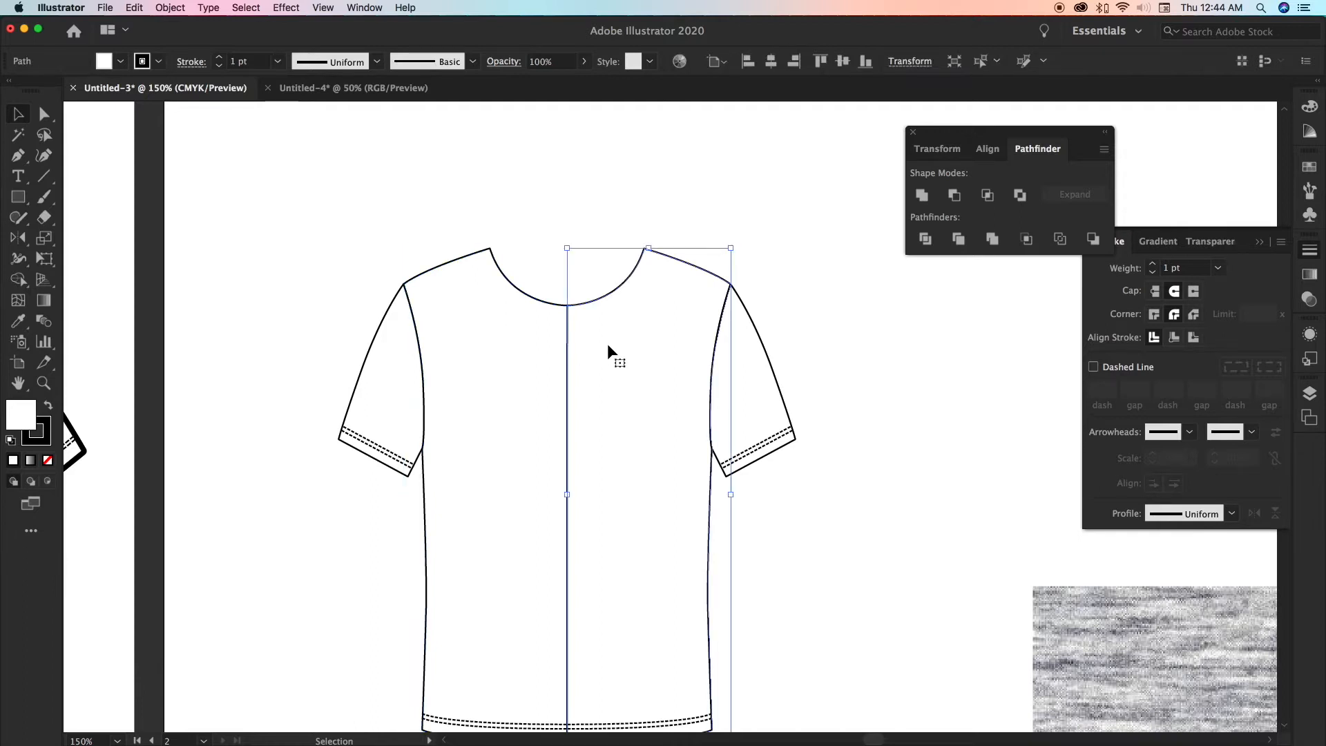
left_click(550, 210)
key("shift")
left_click(518, 374, "shift")
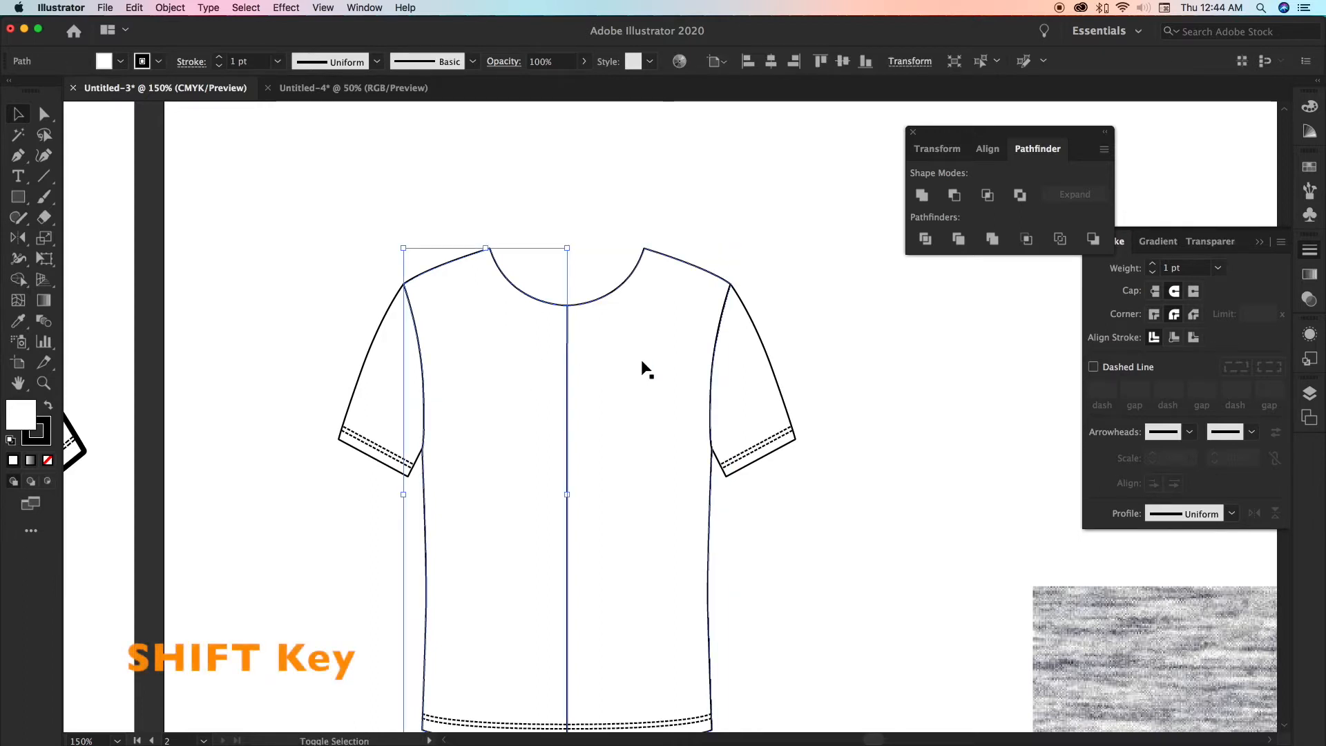
left_click(641, 359, "shift")
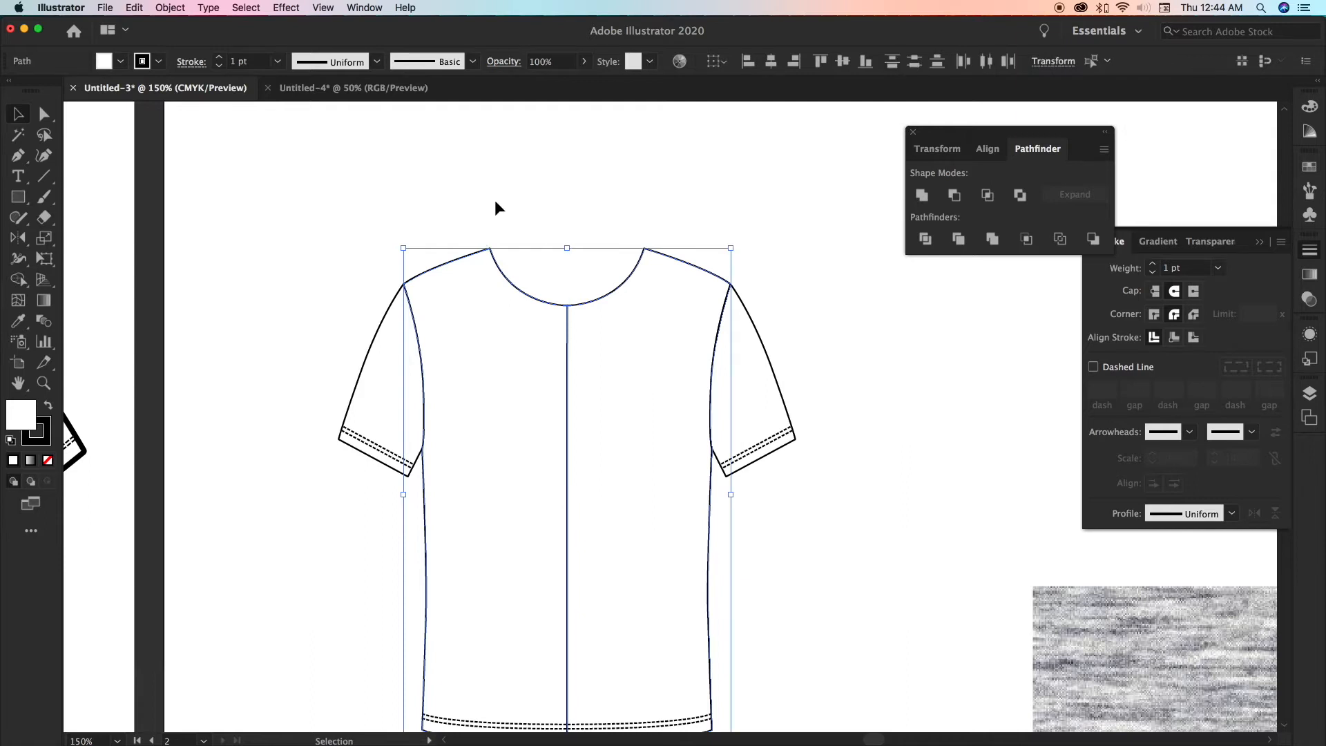
left_click(532, 219)
left_click_drag(545, 262, 586, 325)
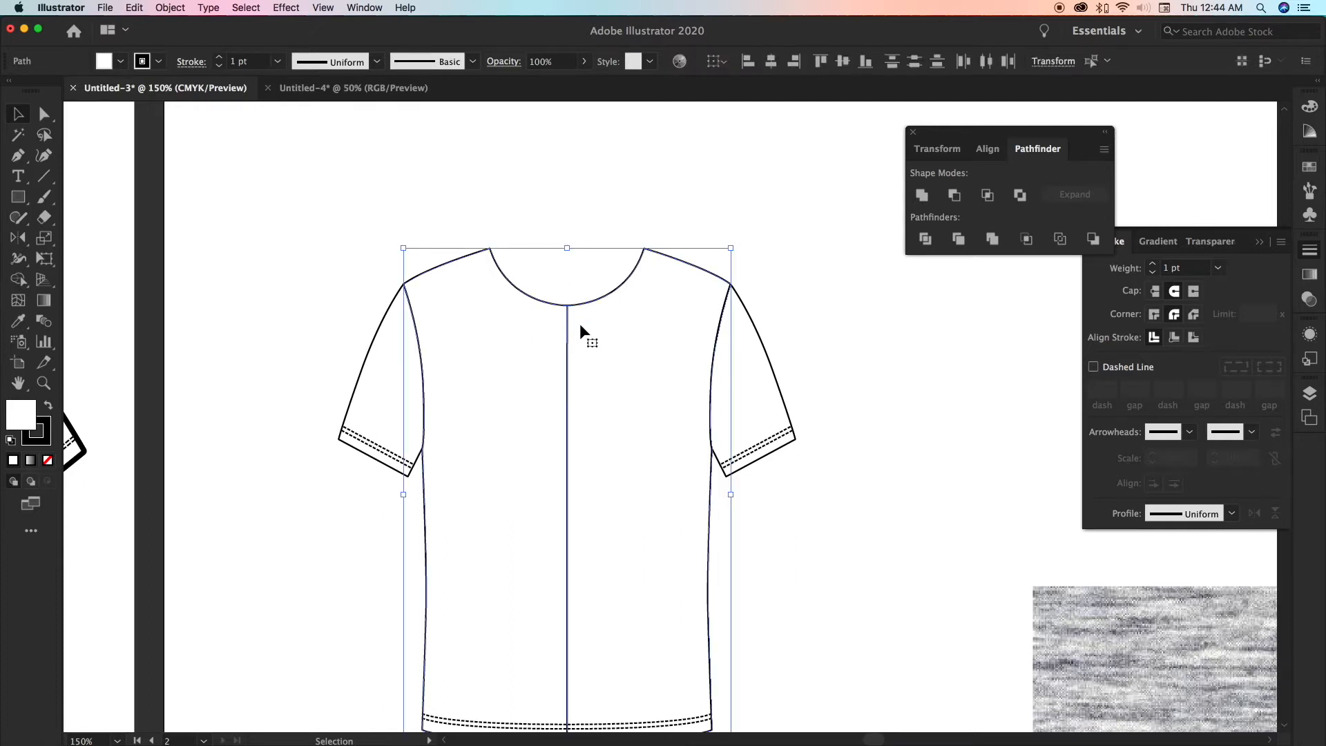
left_click(924, 198)
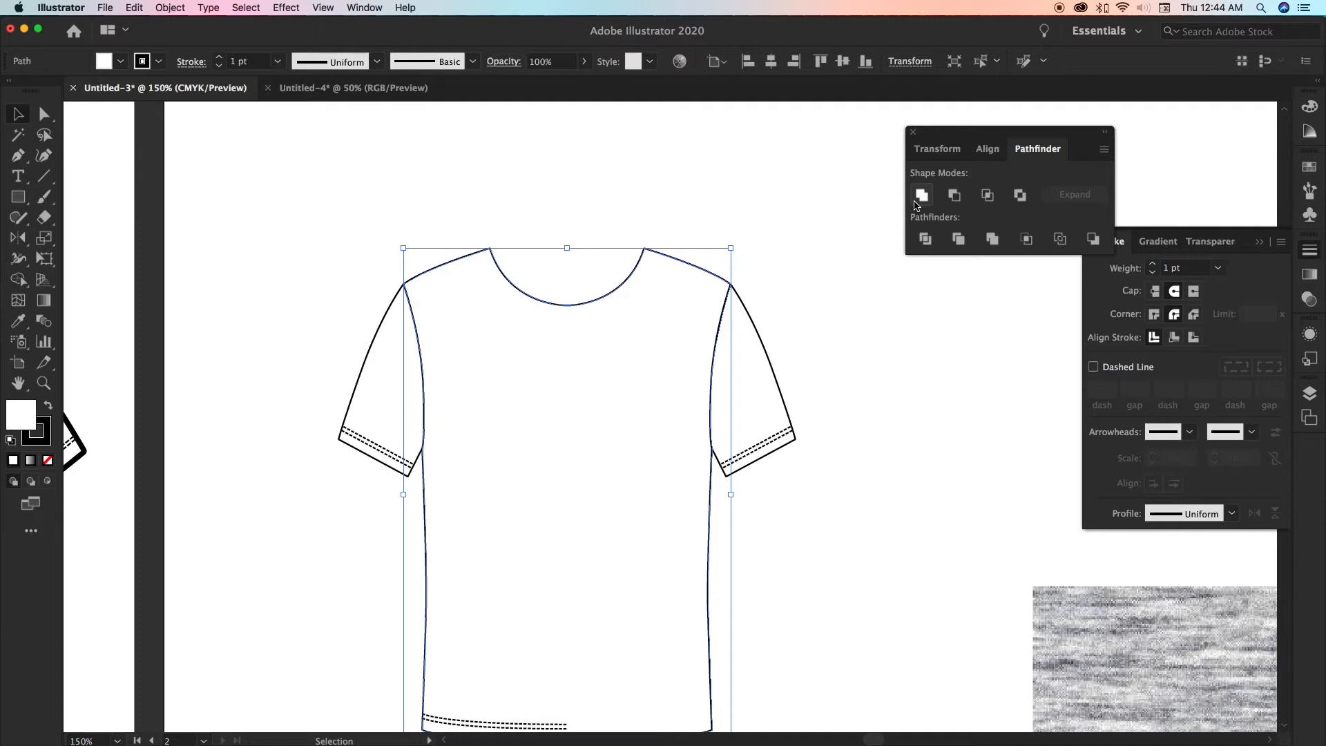
Draw a cluster of seven overlapping ellipses on the empty artboard area beside the shirt
scroll(590, 346, "up", 5)
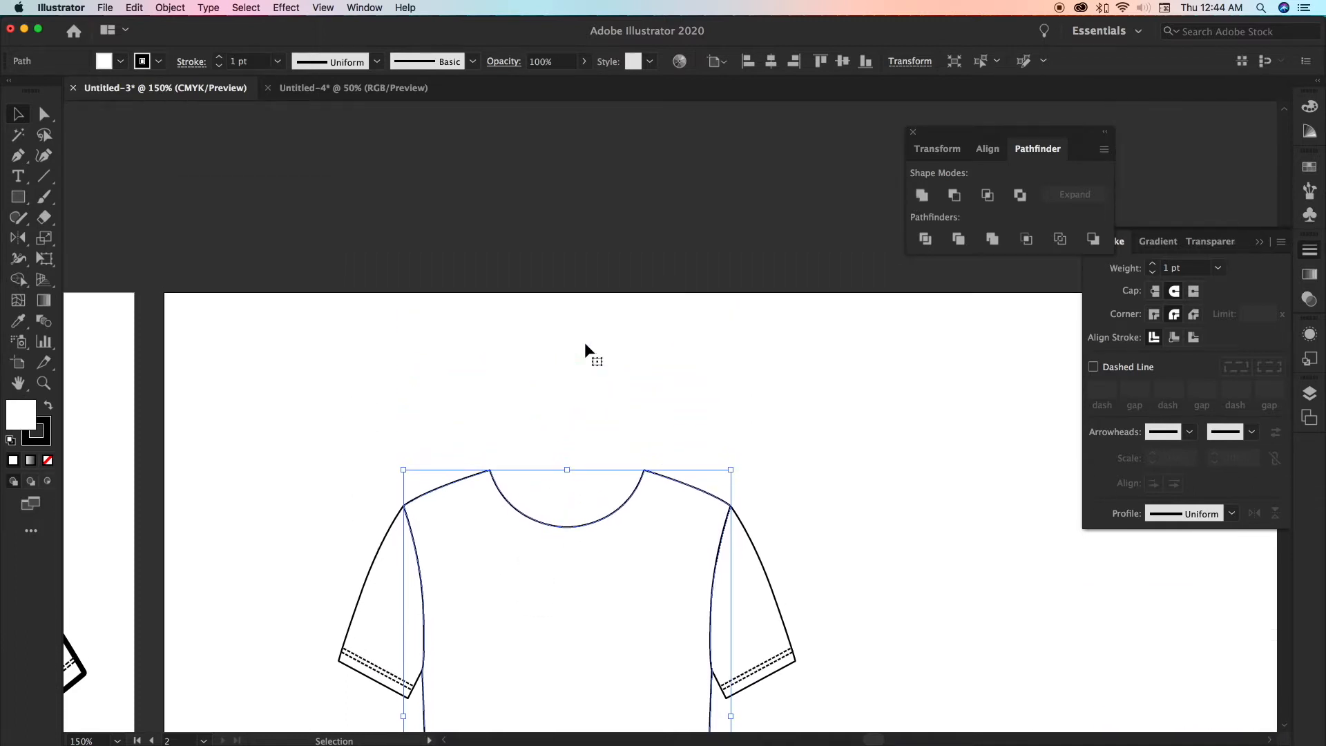
scroll(585, 342, "right", 3)
scroll(584, 342, "down", 2)
scroll(584, 341, "right", 6)
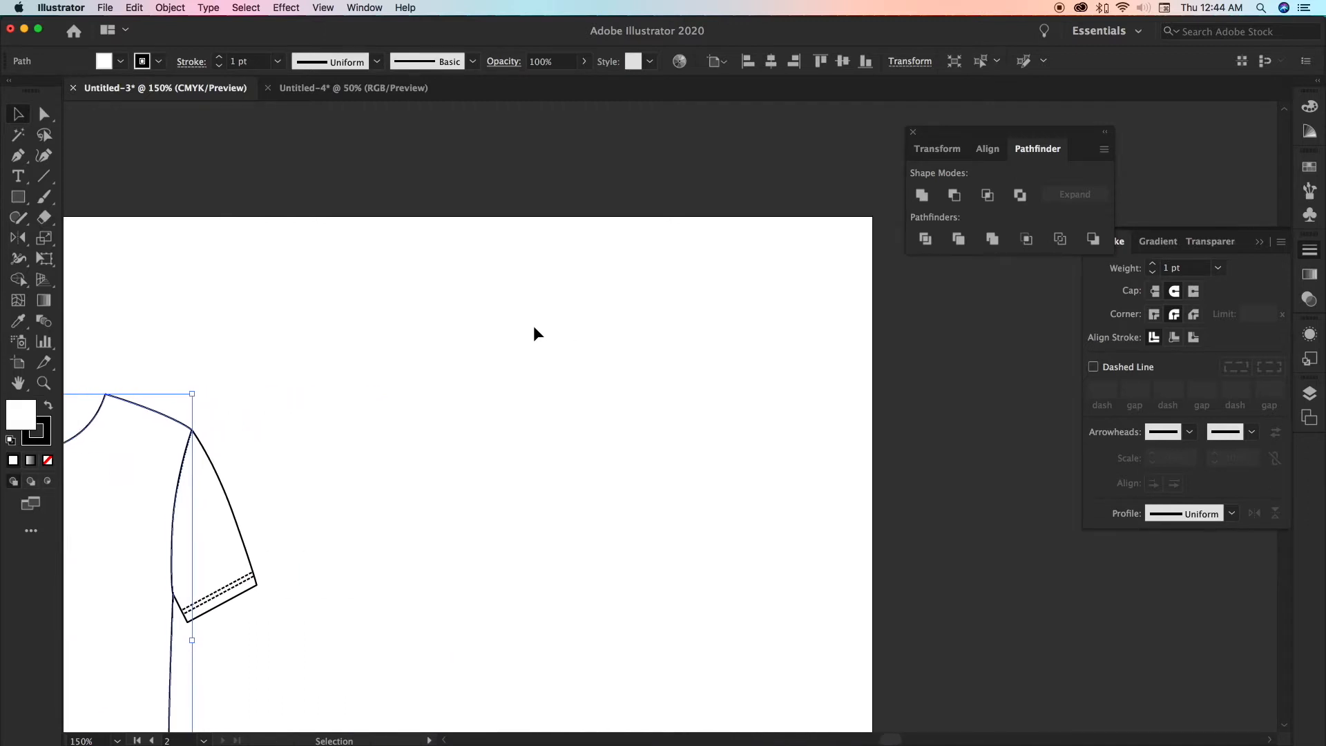
left_click_drag(17, 201, 72, 239)
mouse_move(362, 325)
left_mouse_down()
mouse_move(470, 393)
mouse_move(505, 393)
left_mouse_up()
mouse_move(434, 304)
left_mouse_down()
mouse_move(532, 392)
mouse_move(577, 339)
mouse_move(622, 404)
left_mouse_up()
left_click_drag(531, 301, 721, 409)
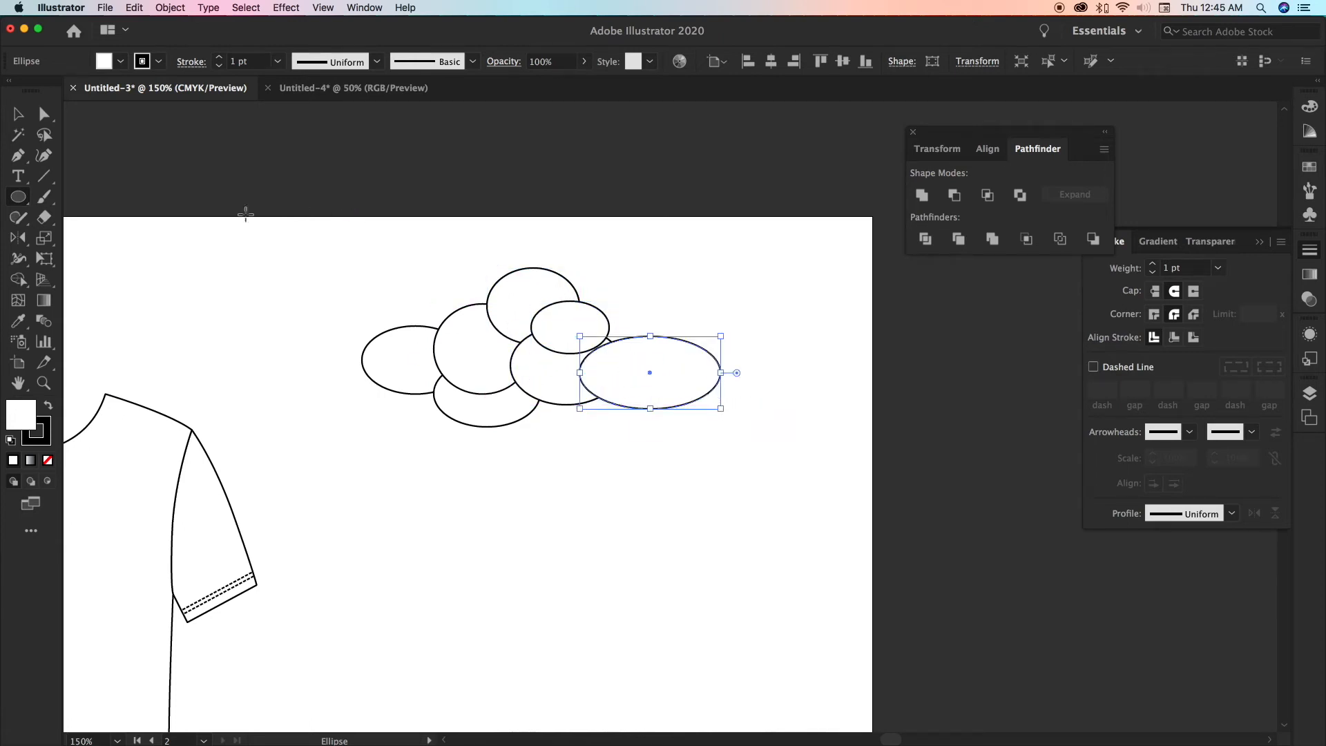
Unite the overlapping ellipses into a single cloud shape, move it above the artboard and delete it
left_click(18, 114)
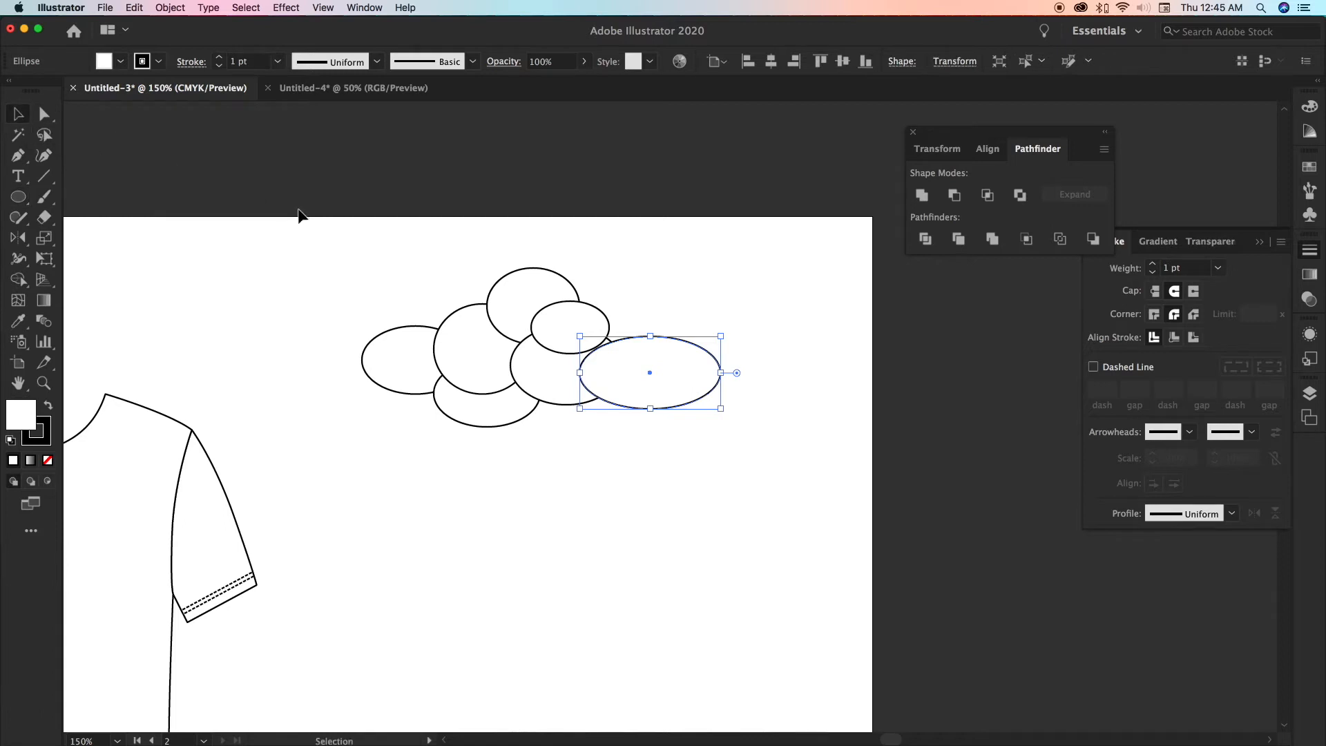
left_click_drag(336, 252, 732, 444)
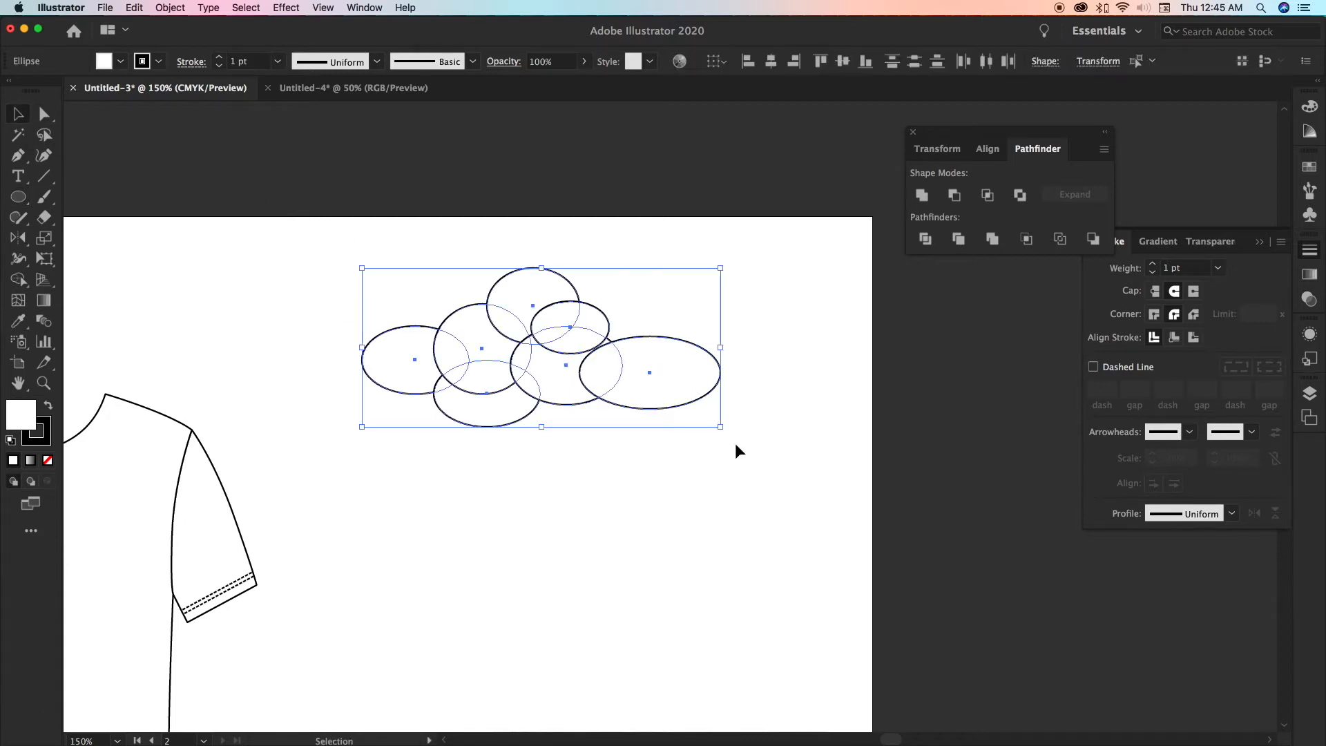
left_click(921, 196)
left_click_drag(553, 350, 625, 127)
scroll(668, 278, "up", 2)
scroll(669, 278, "left", 1)
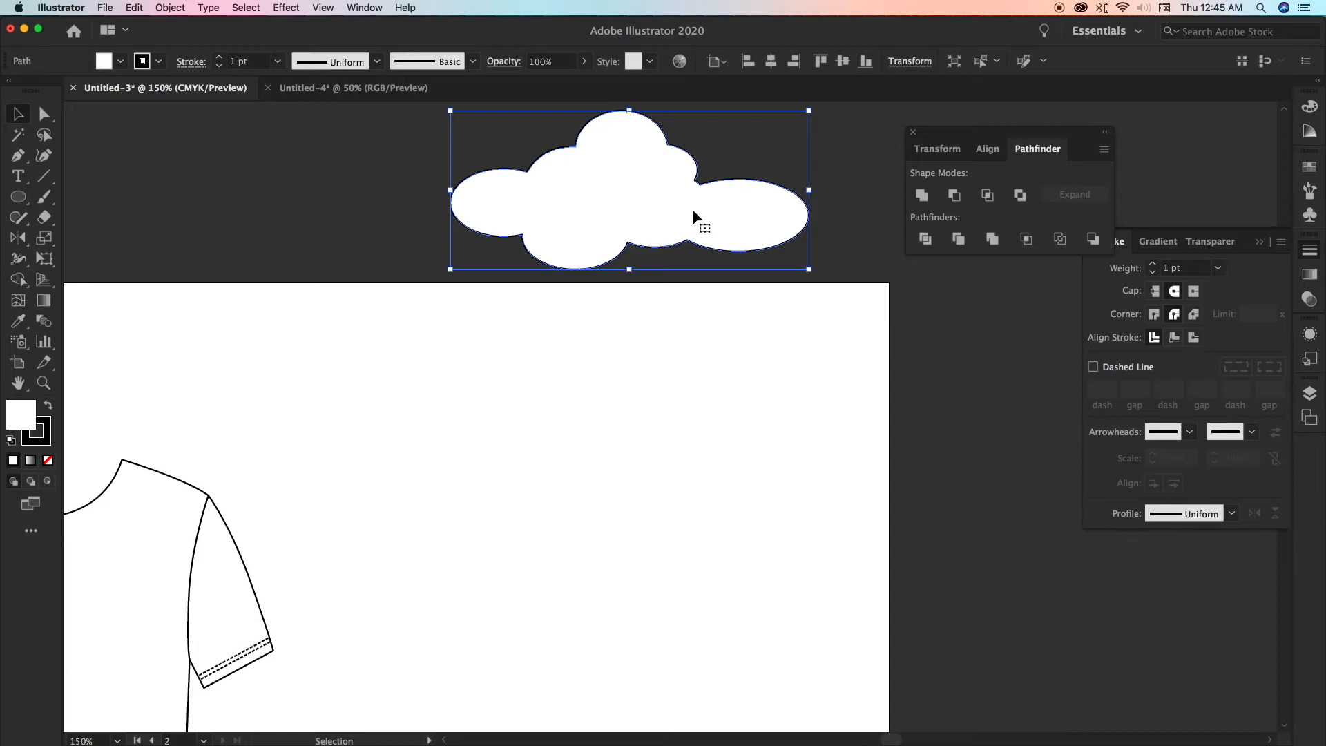
key("Delete")
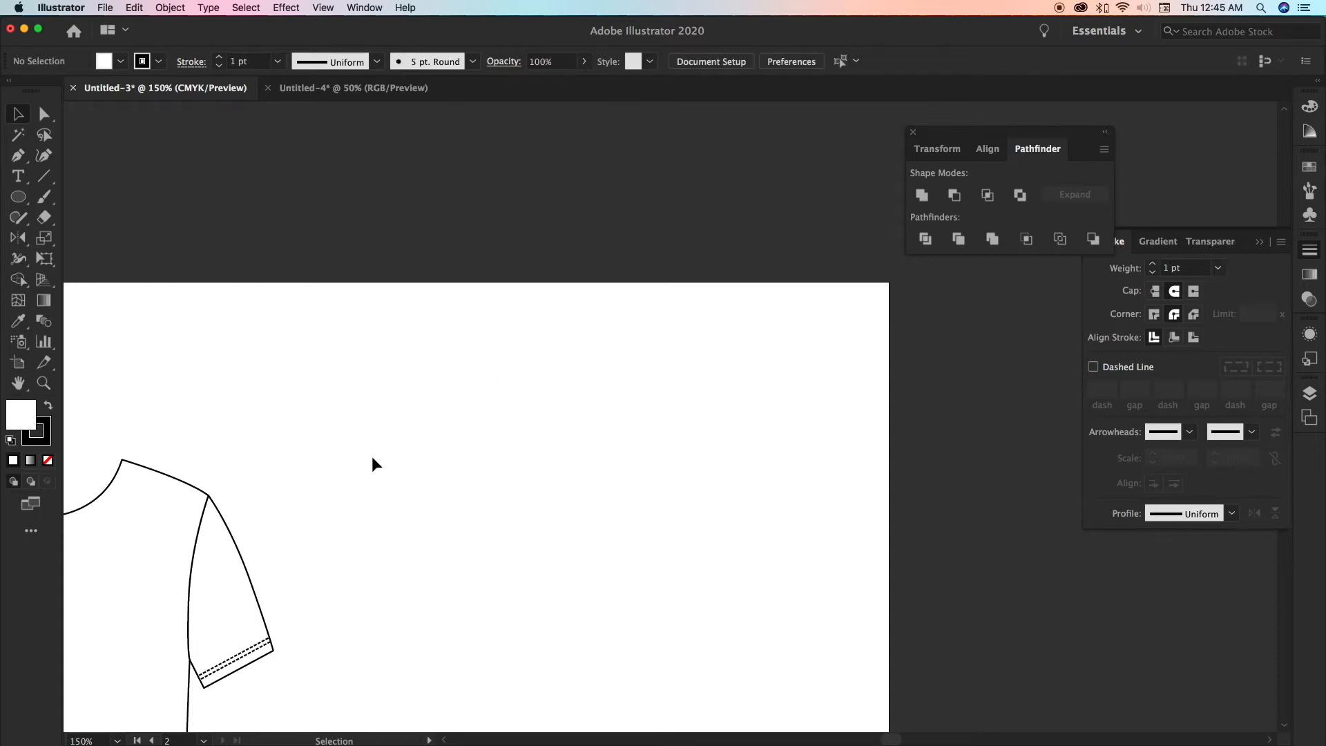
Send the united shirt body to the back of the stacking order, behind the sleeves and hem stitching
scroll(391, 454, "down", 5)
scroll(391, 455, "left", 8)
scroll(391, 462, "down", 5)
scroll(391, 462, "left", 3)
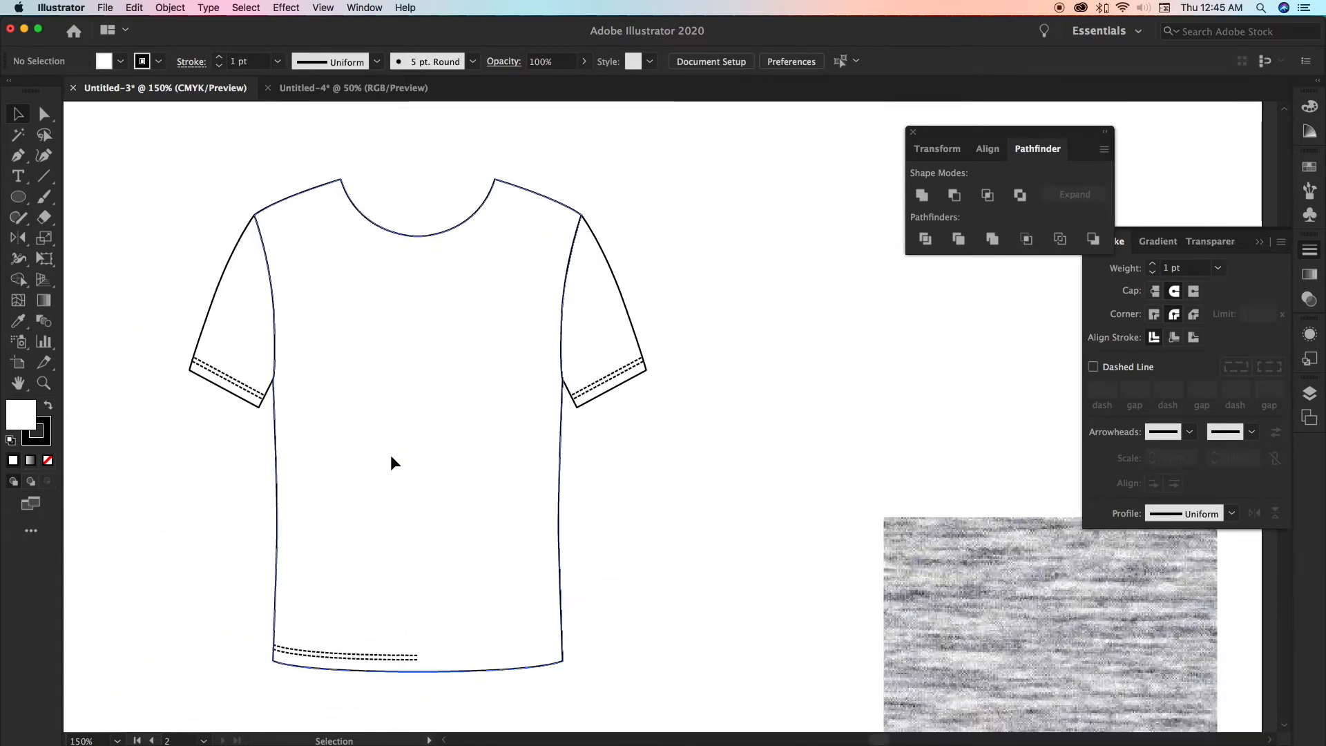
scroll(442, 387, "up", 1)
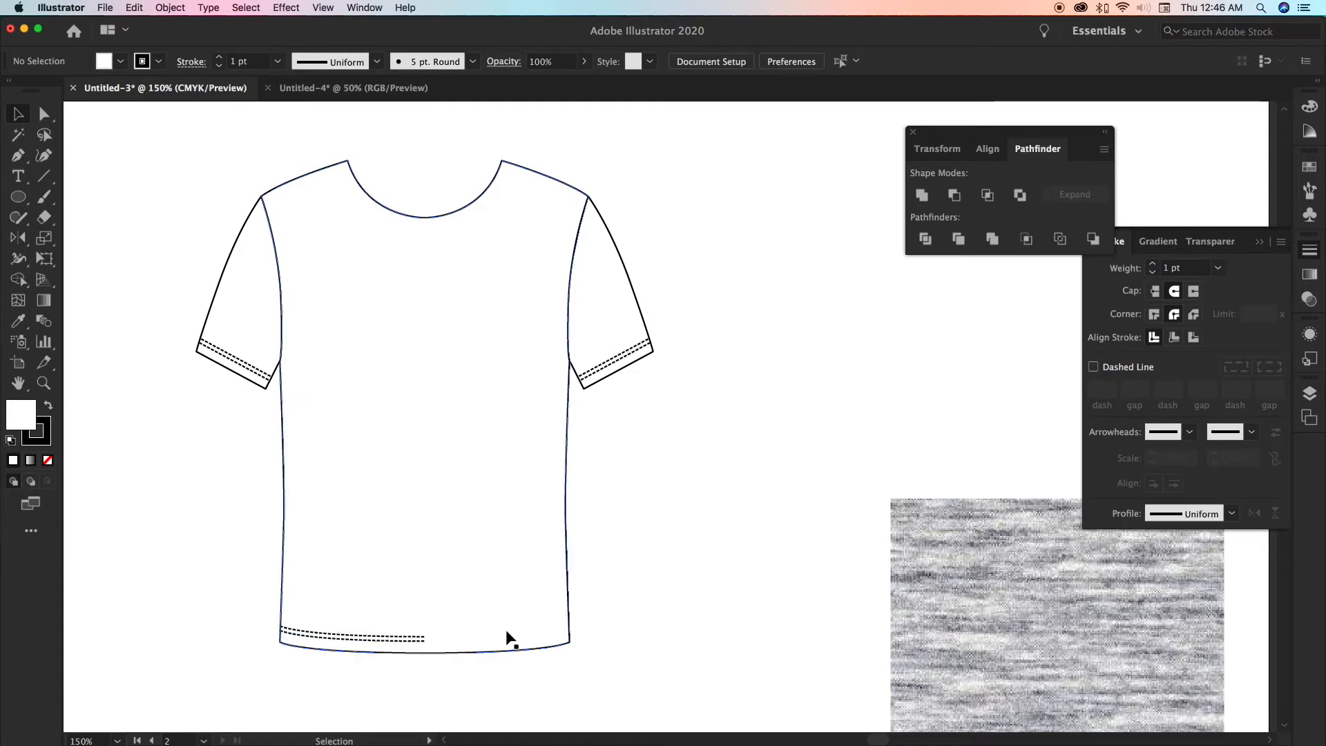
left_click(515, 571)
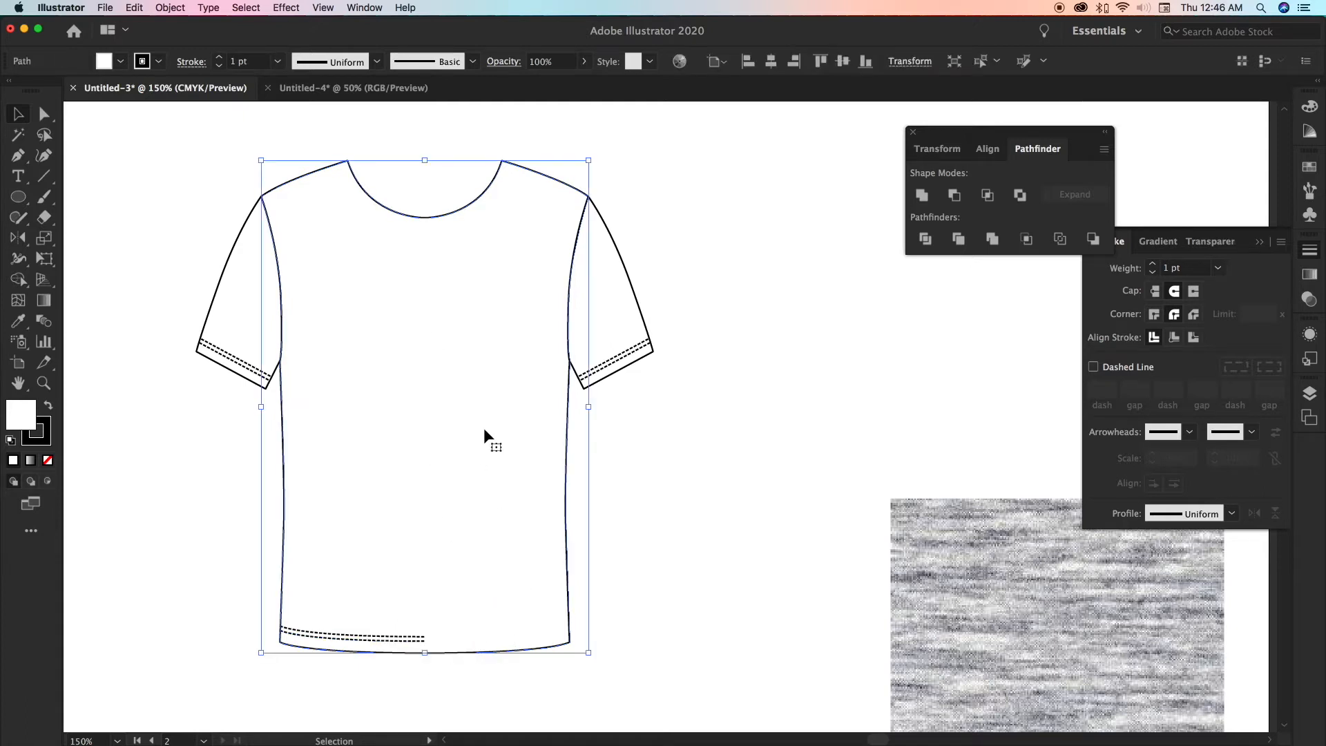
right_click(459, 355)
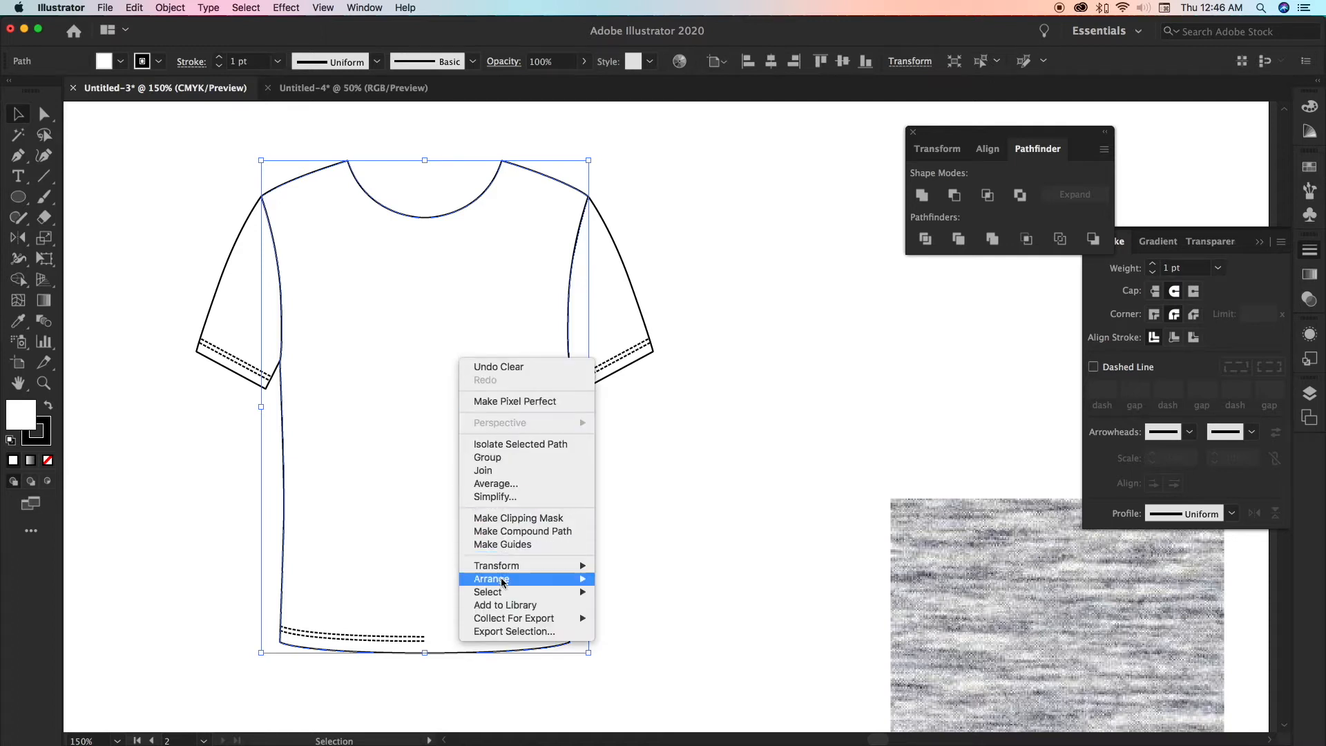
mouse_move(506, 580)
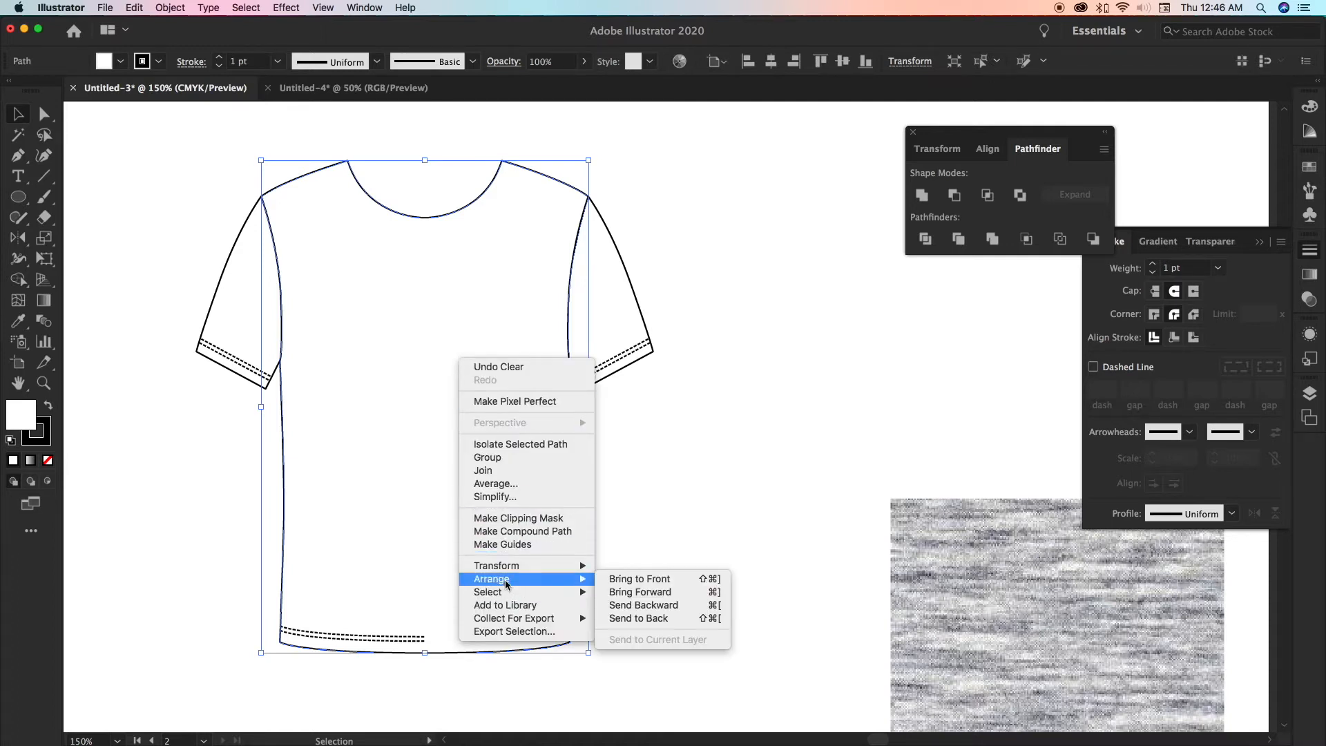
left_click(622, 618)
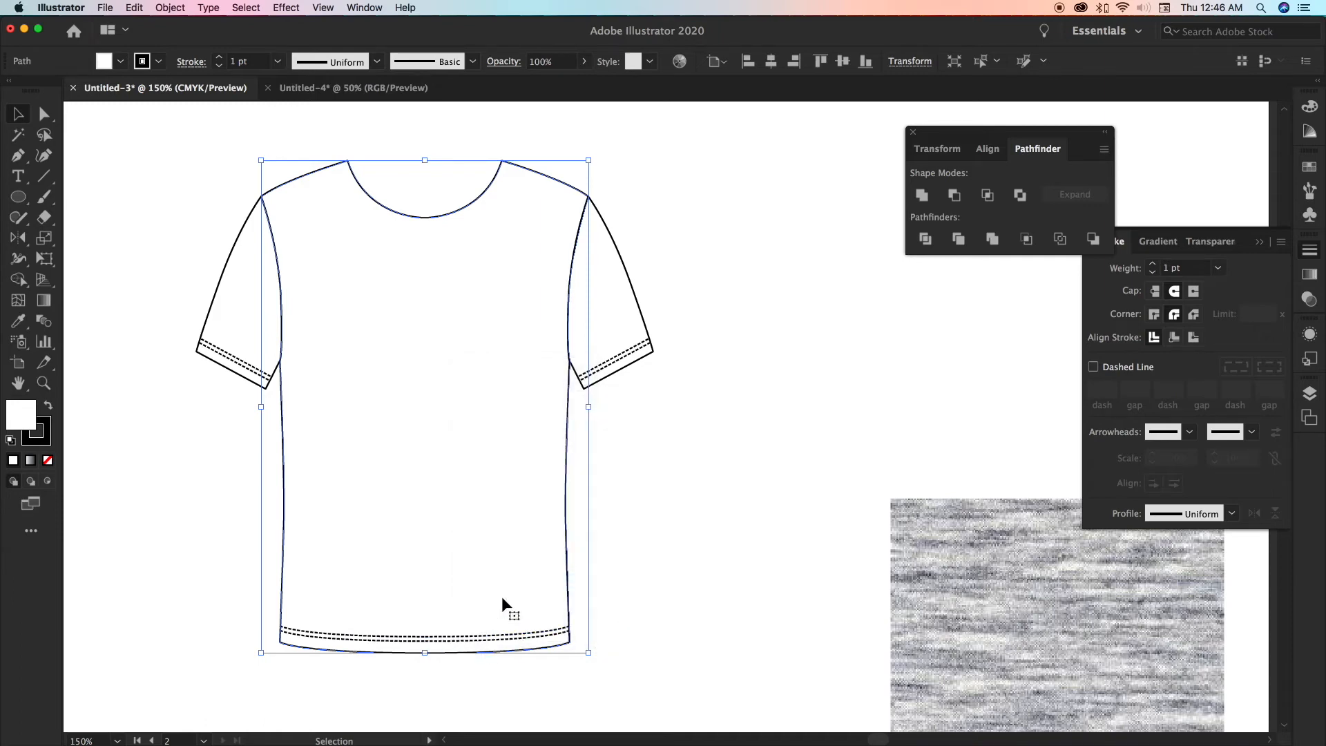
Examine the stacking-order options available for the united shirt body, then leave the body deselected
left_click(810, 447)
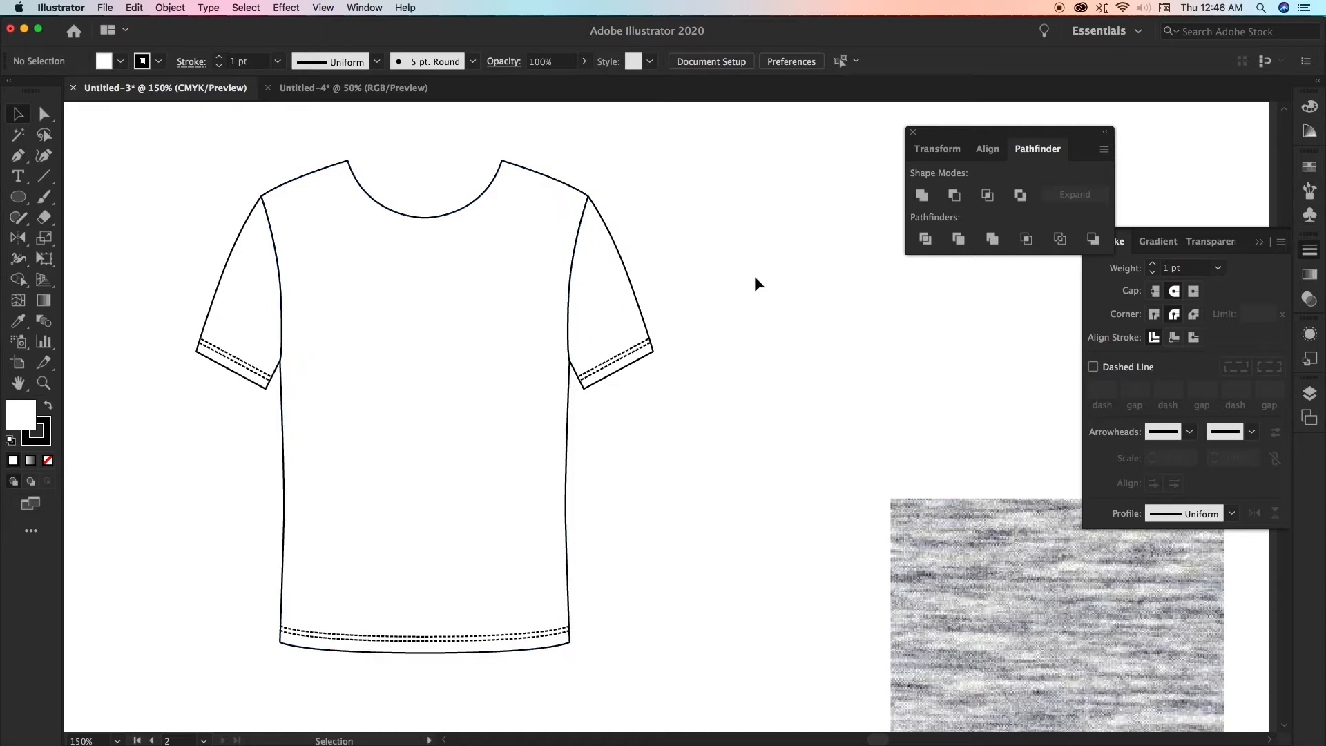
left_click(385, 353)
right_click(385, 354)
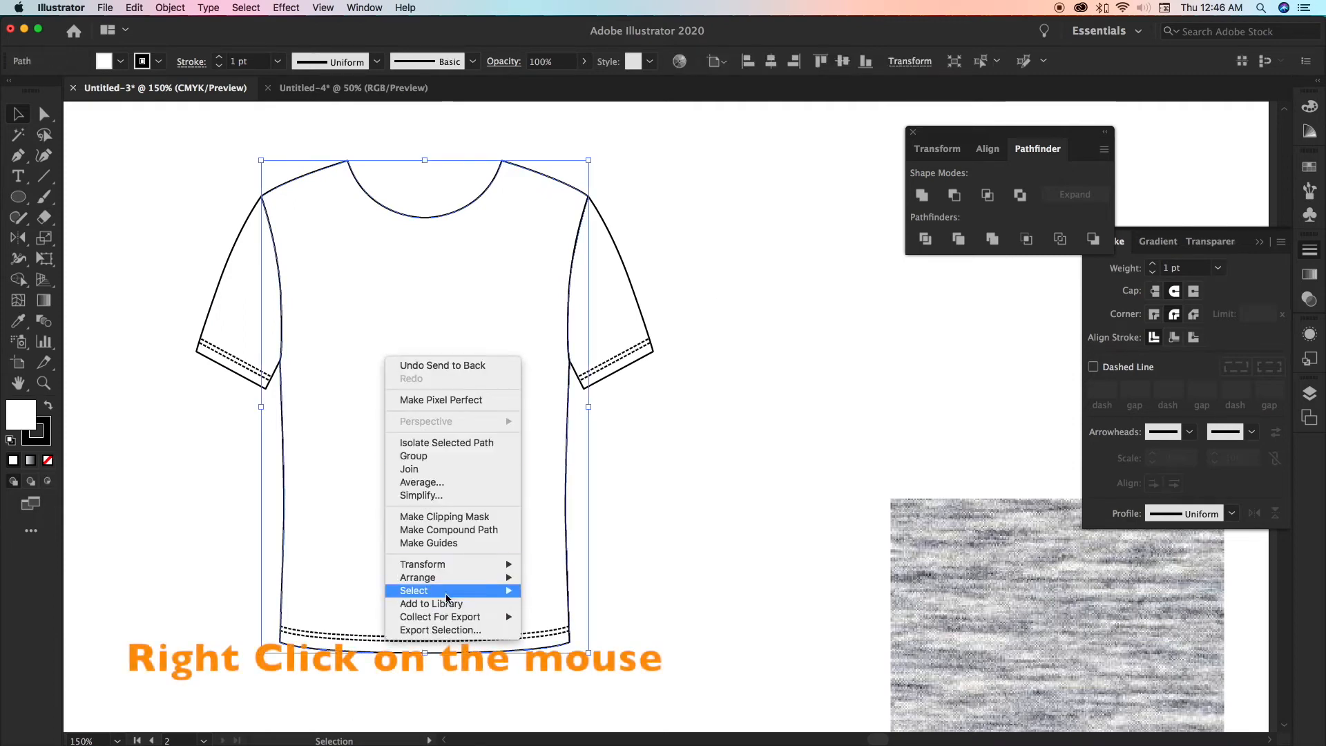
mouse_move(453, 581)
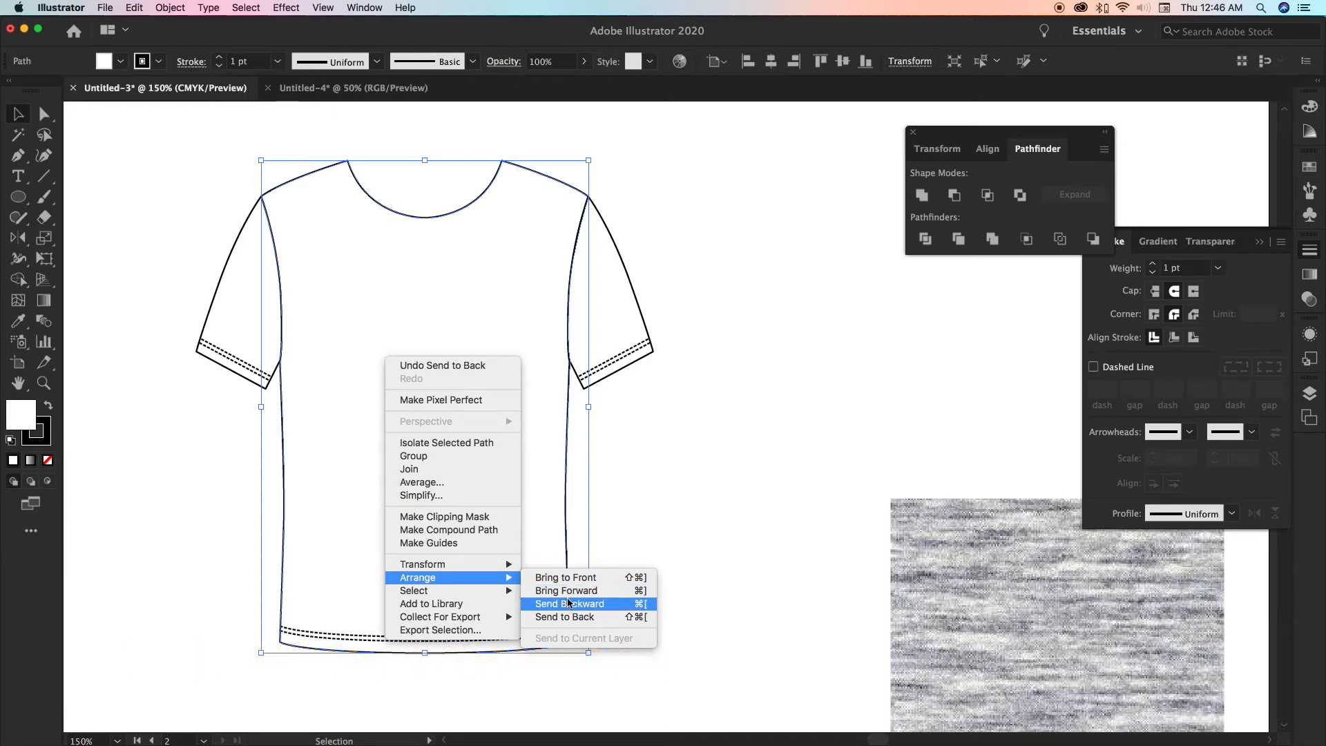
left_click(641, 583)
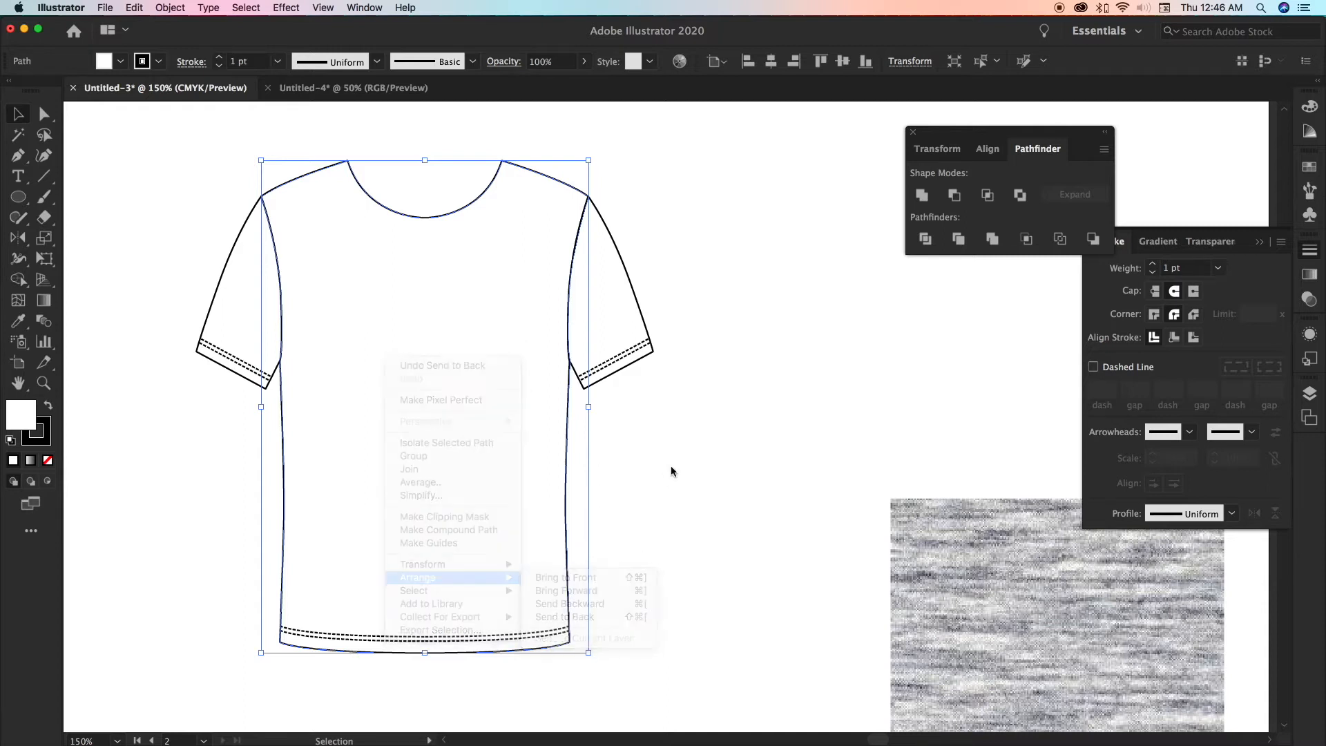
left_click(134, 163)
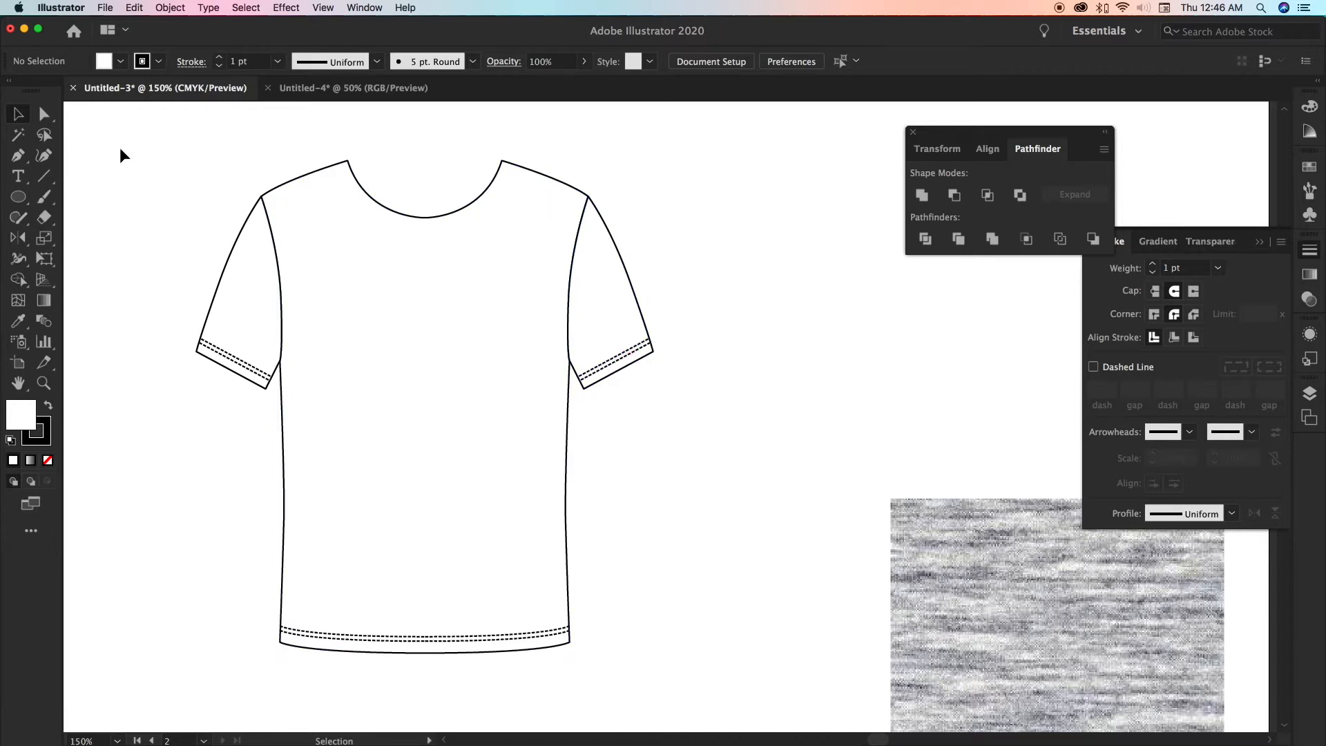
Directly select the left sleeve's outer hem corner with its stitch ends and nudge them three increments left and two up
left_click(44, 114)
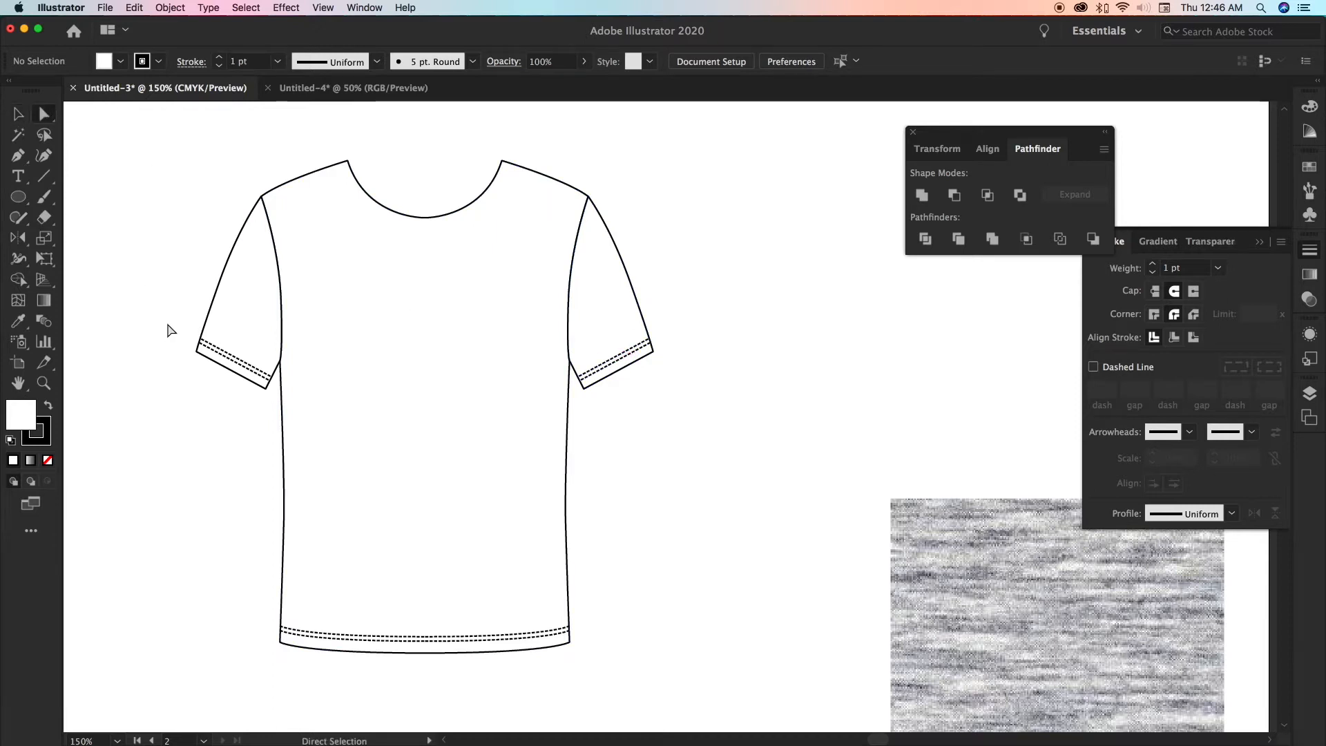
left_click_drag(166, 316, 216, 377)
key("Left")
key("Left")
key("Left")
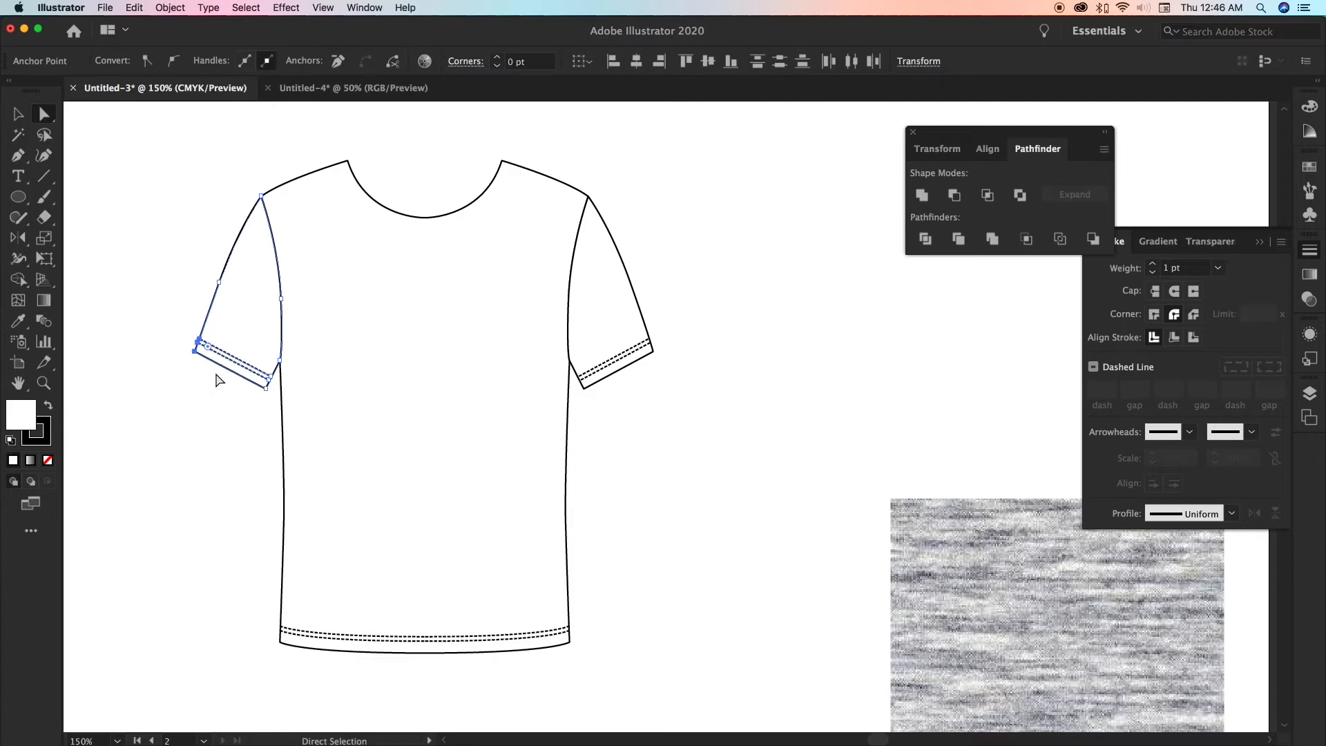
key("Up")
key("Up")
Directly select the right sleeve's outer hem corner with its stitch ends, nudge them three increments right and two up, and deselect
left_click_drag(674, 326, 644, 379)
key("Right")
key("Right")
key("Right")
key("Up")
key("Up")
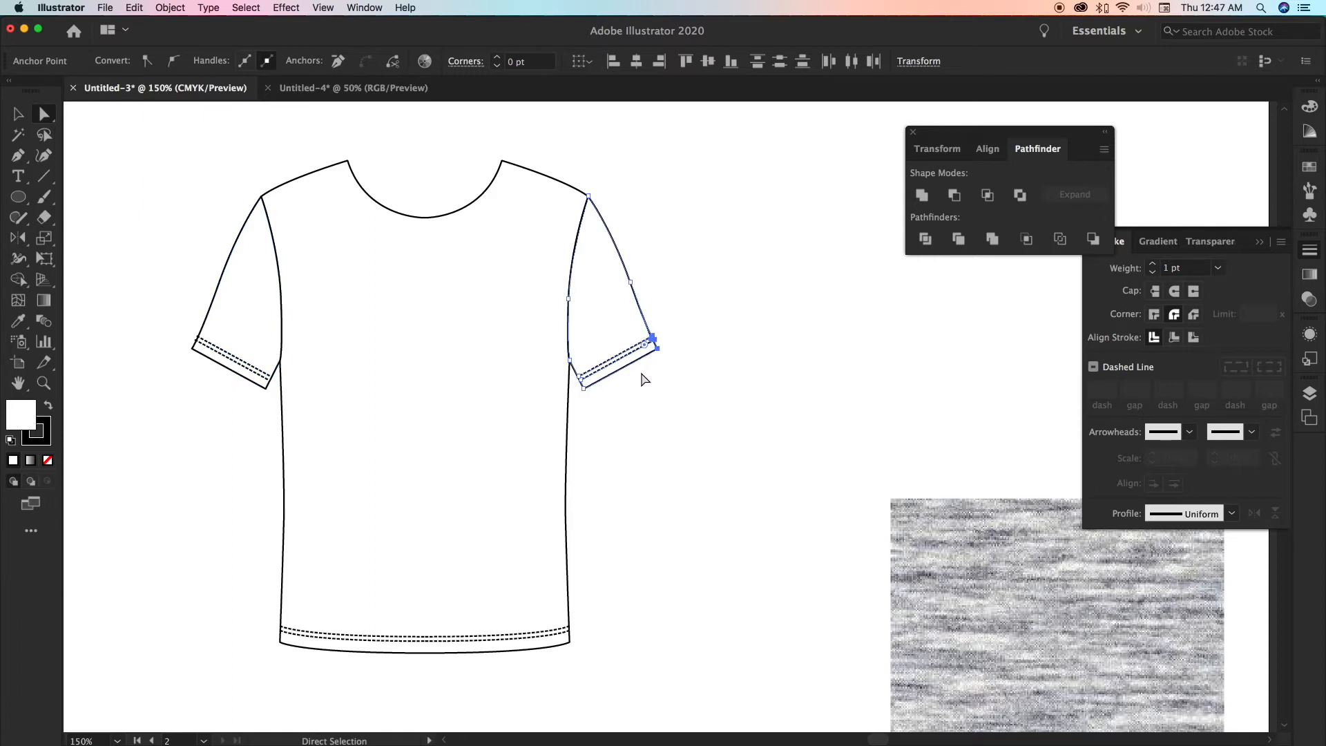
left_click(688, 288)
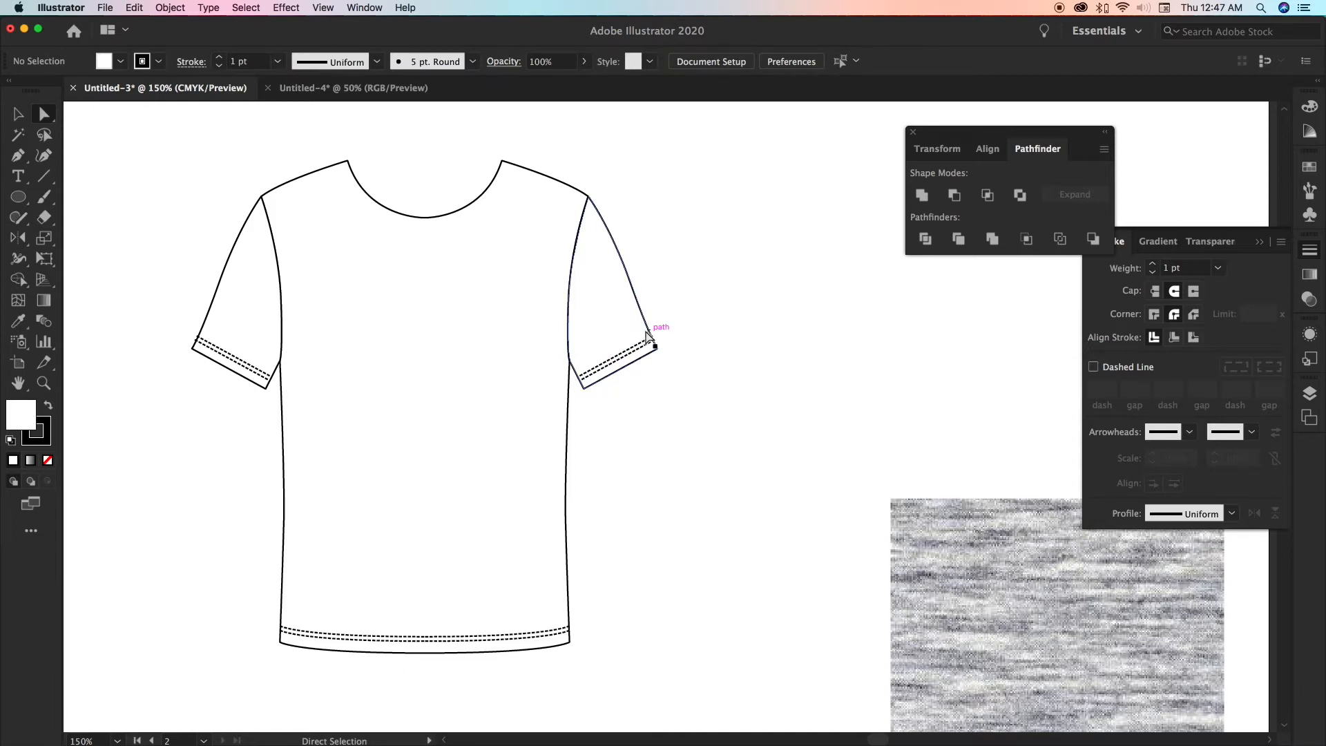
left_click(640, 307)
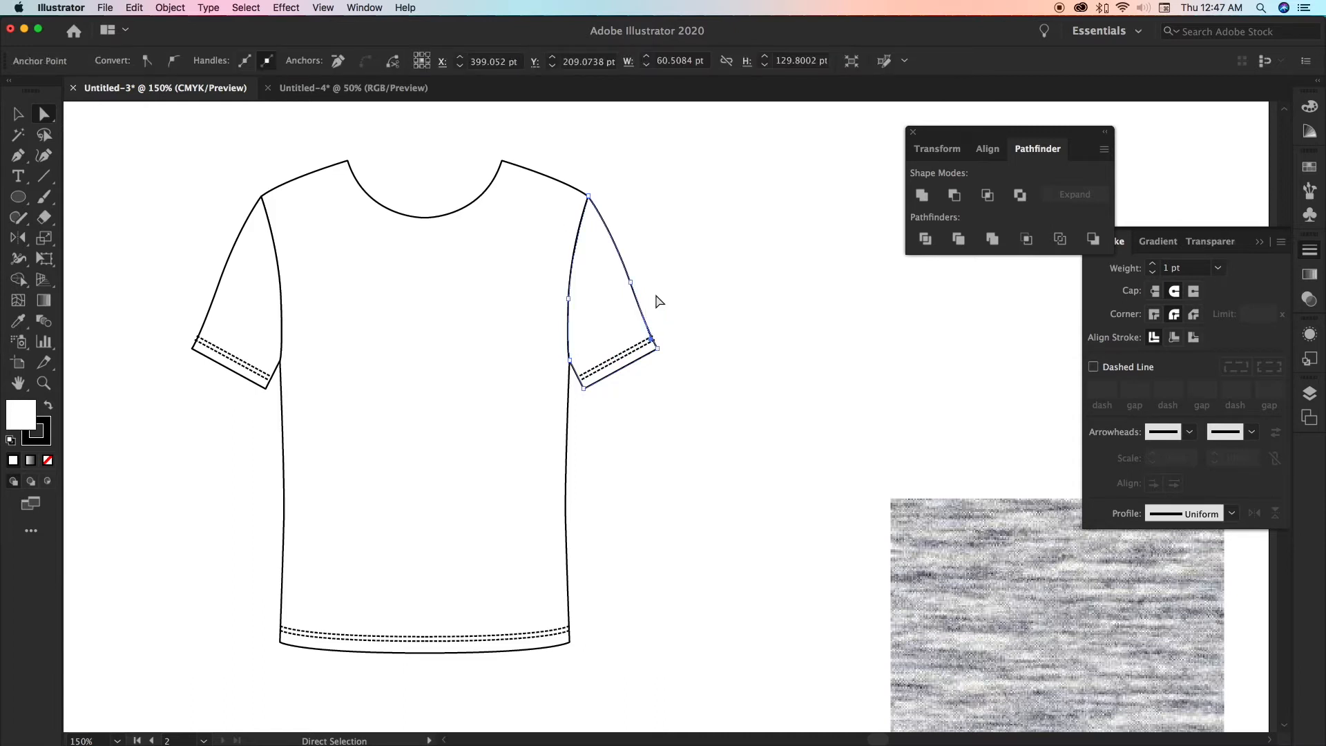
left_click(699, 332)
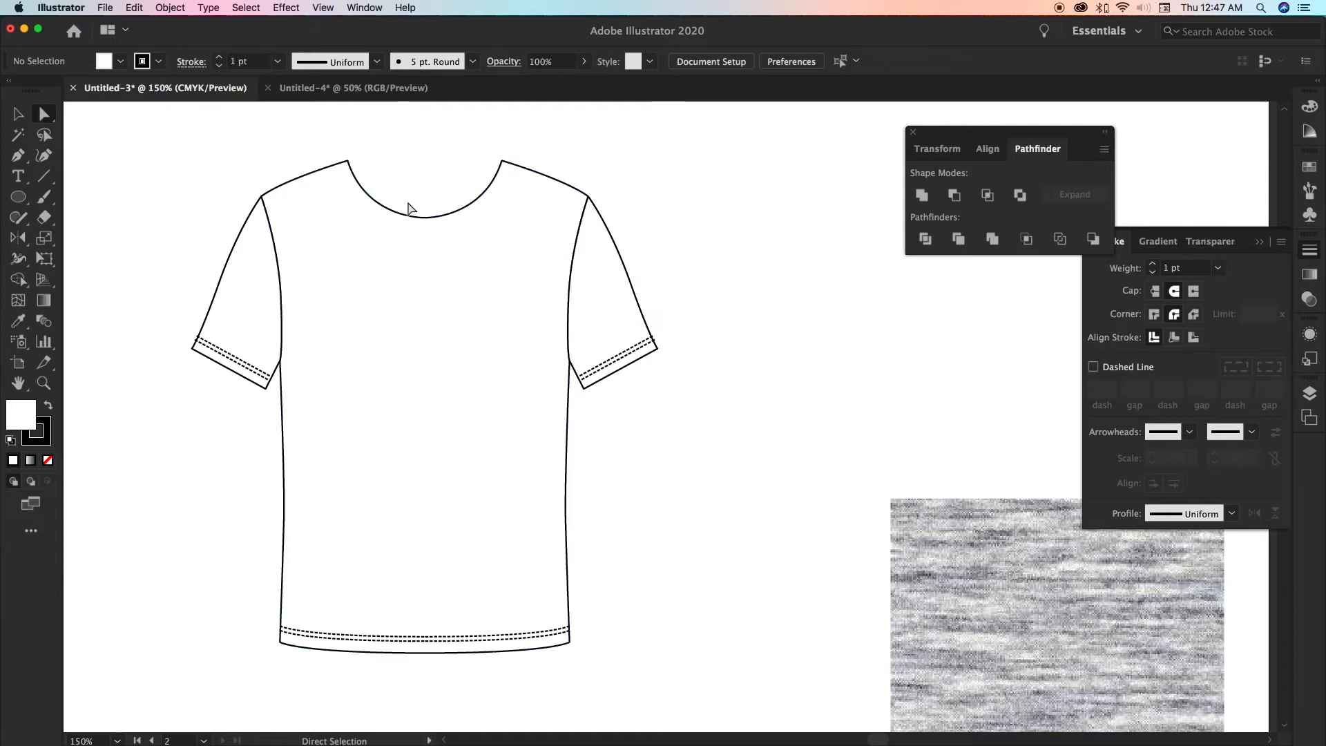
Copy only the neckline curve of the shirt body in place and nudge the copy five increments up
scroll(413, 185, "up", 5)
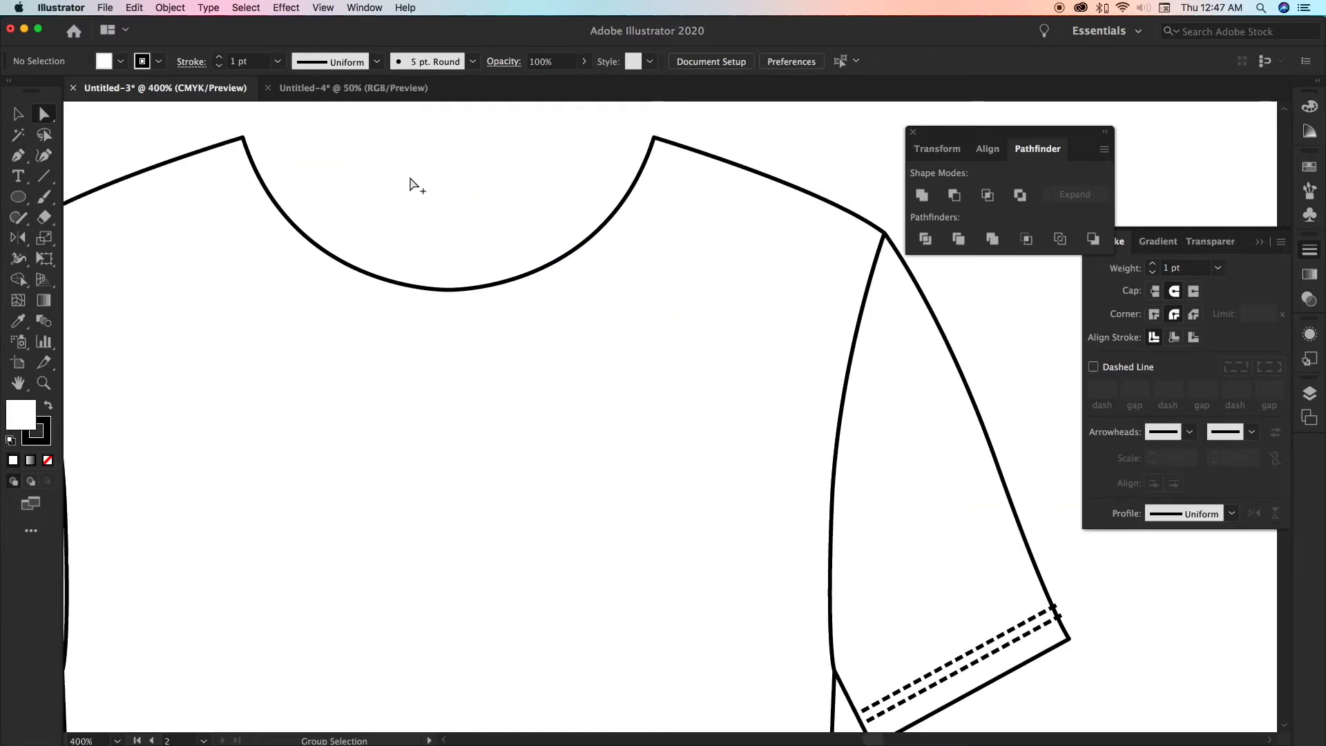
scroll(410, 184, "up", 2)
scroll(410, 184, "left", 2)
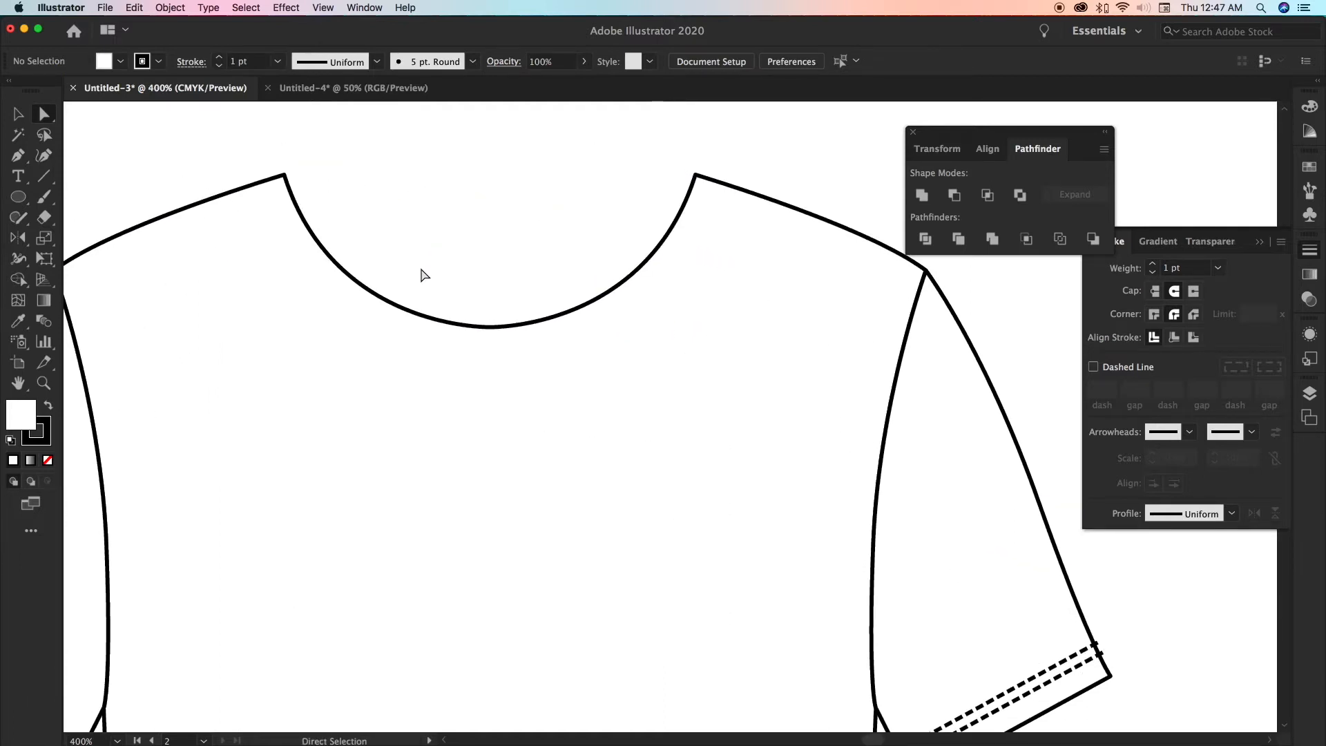
left_click_drag(427, 267, 550, 379)
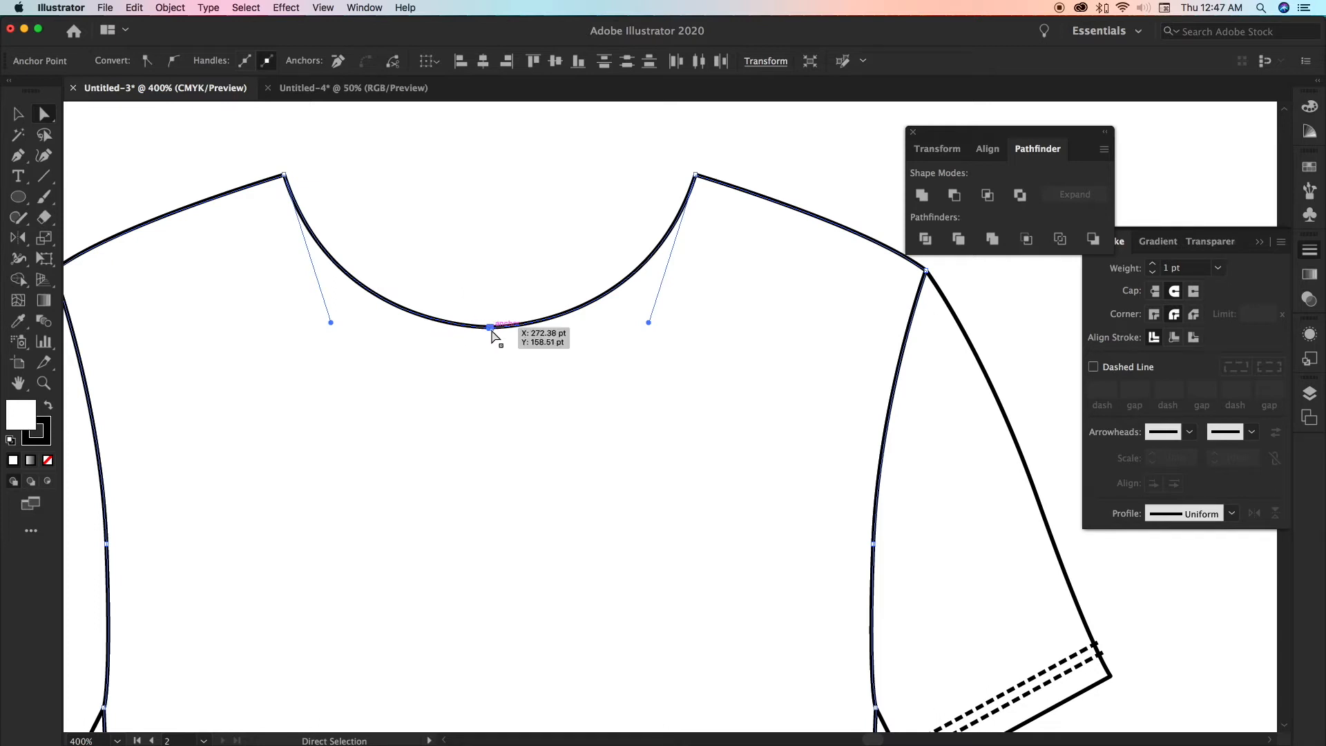
key("super")
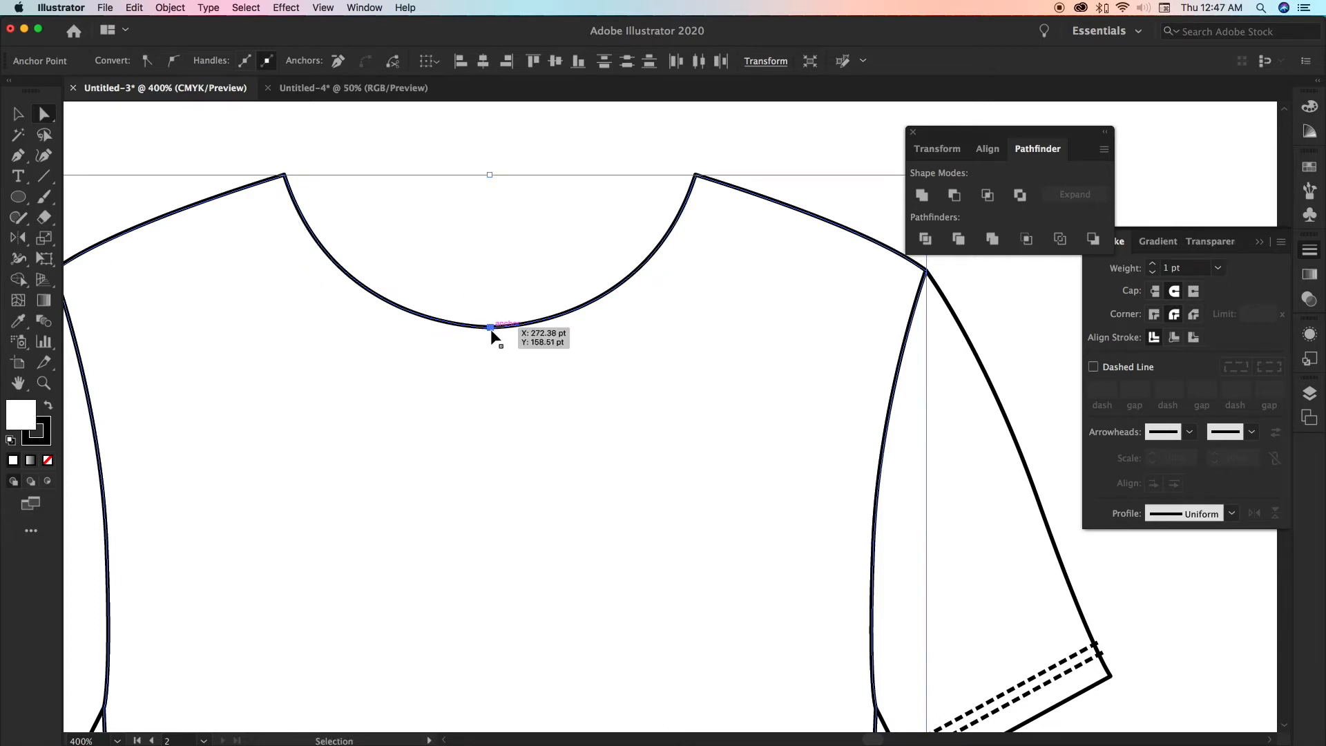
left_click(490, 328, "super")
key("Up")
key("Up")
key("Up")
key("Up")
key("Up")
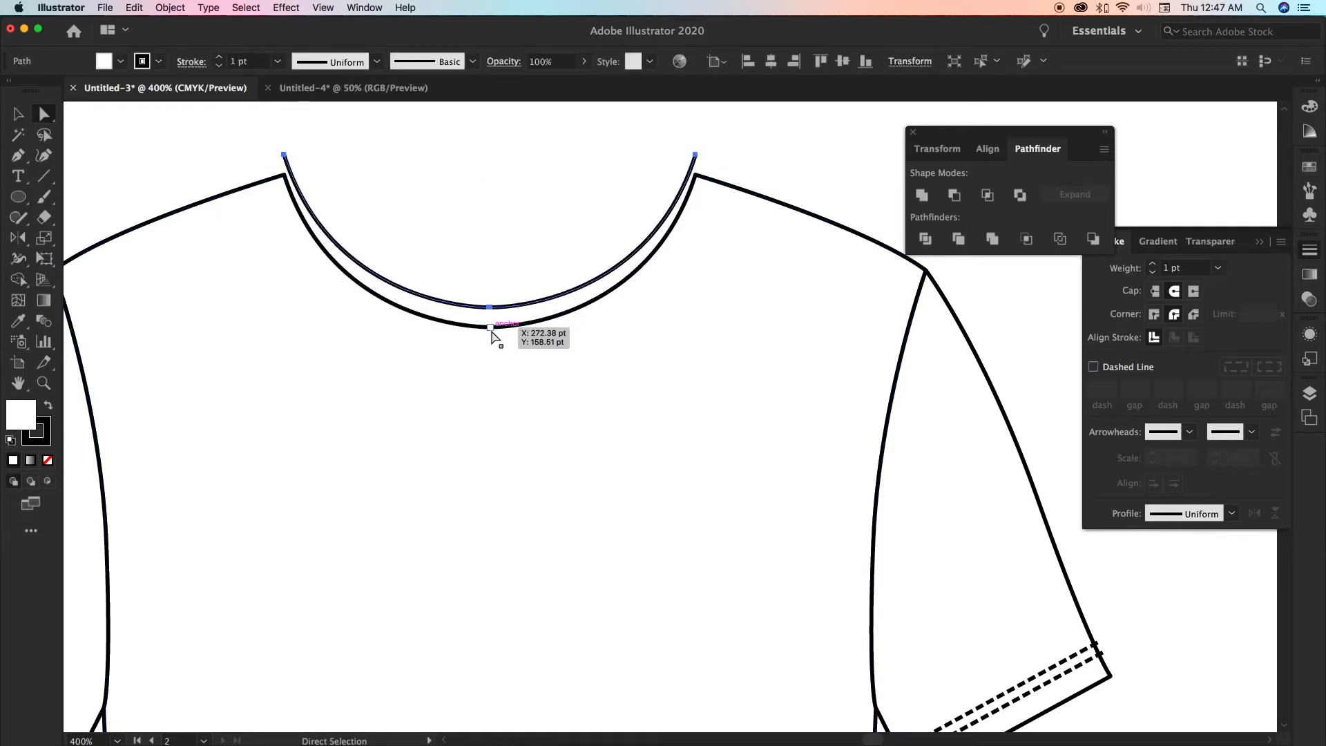
Try to make the inner collar line from a smaller, centrally scaled duplicate of the raised neckline curve, and undo it
left_click(18, 114)
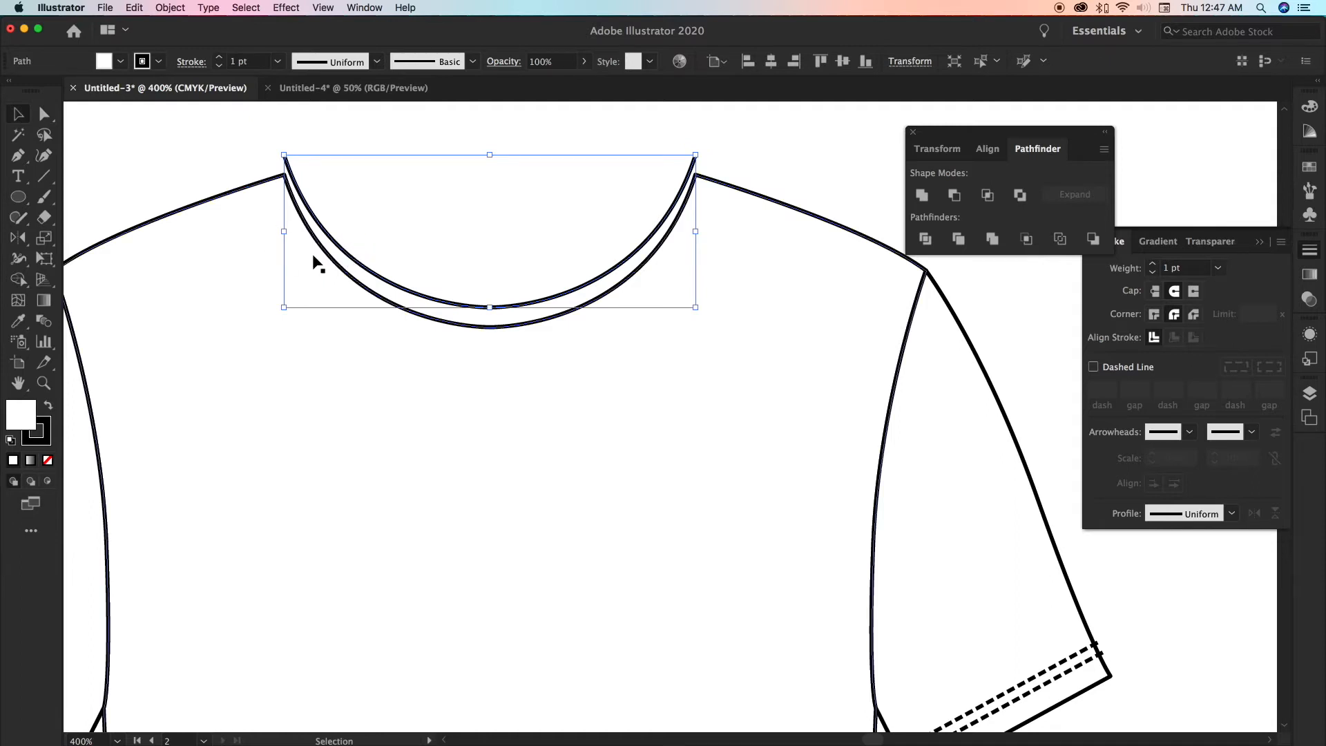
key("a")
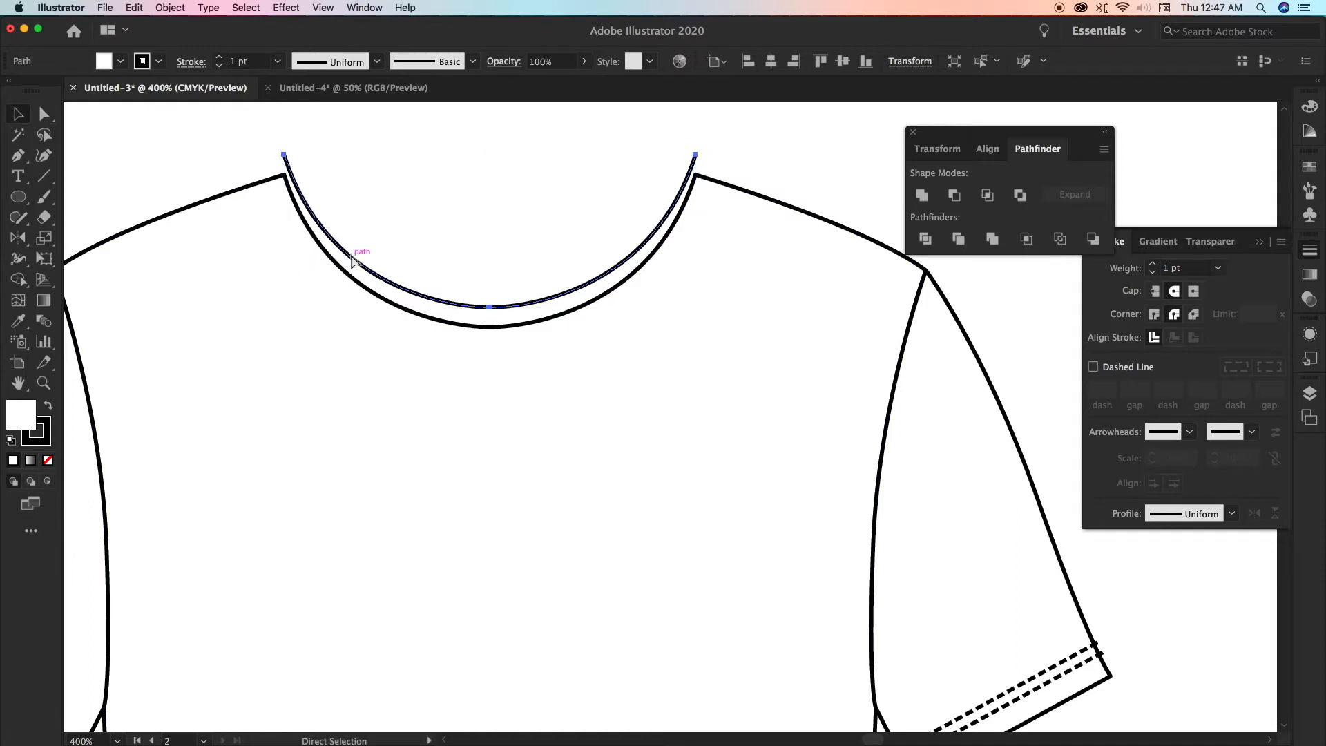
key("v")
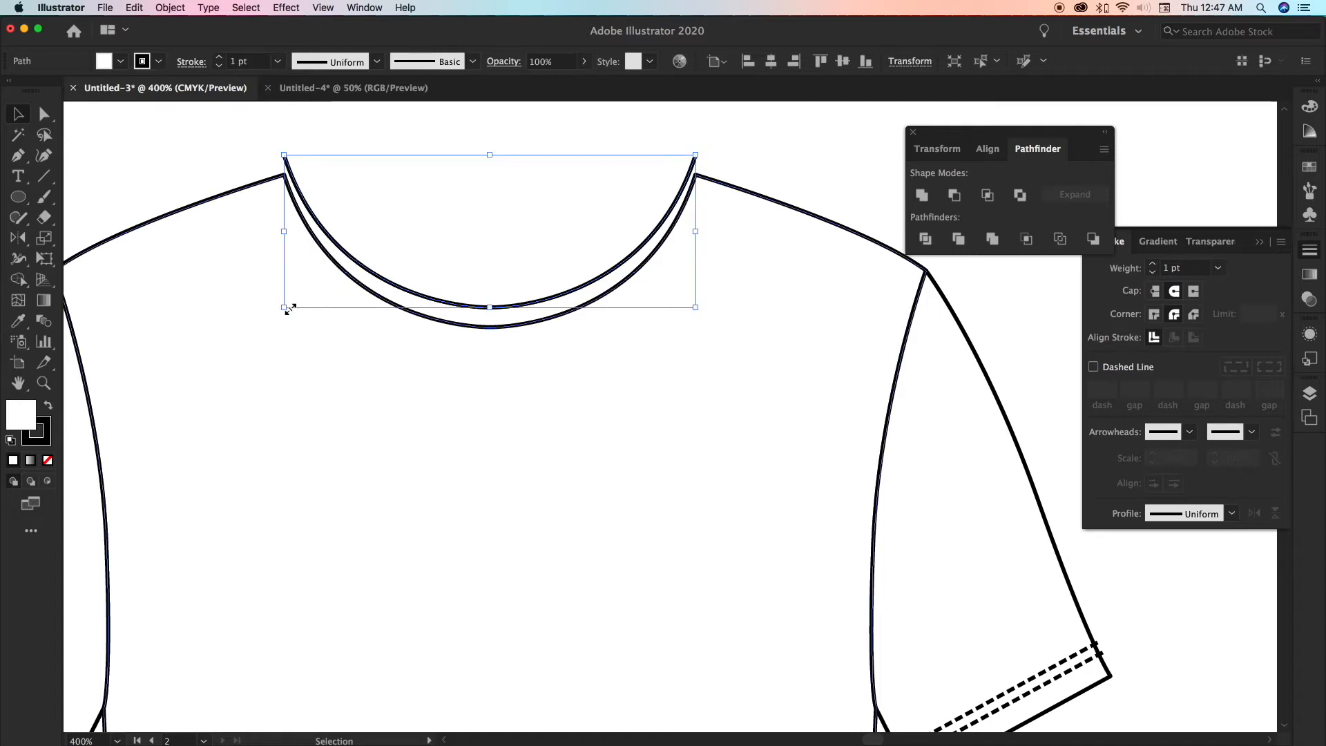
left_click_drag(287, 310, 295, 302)
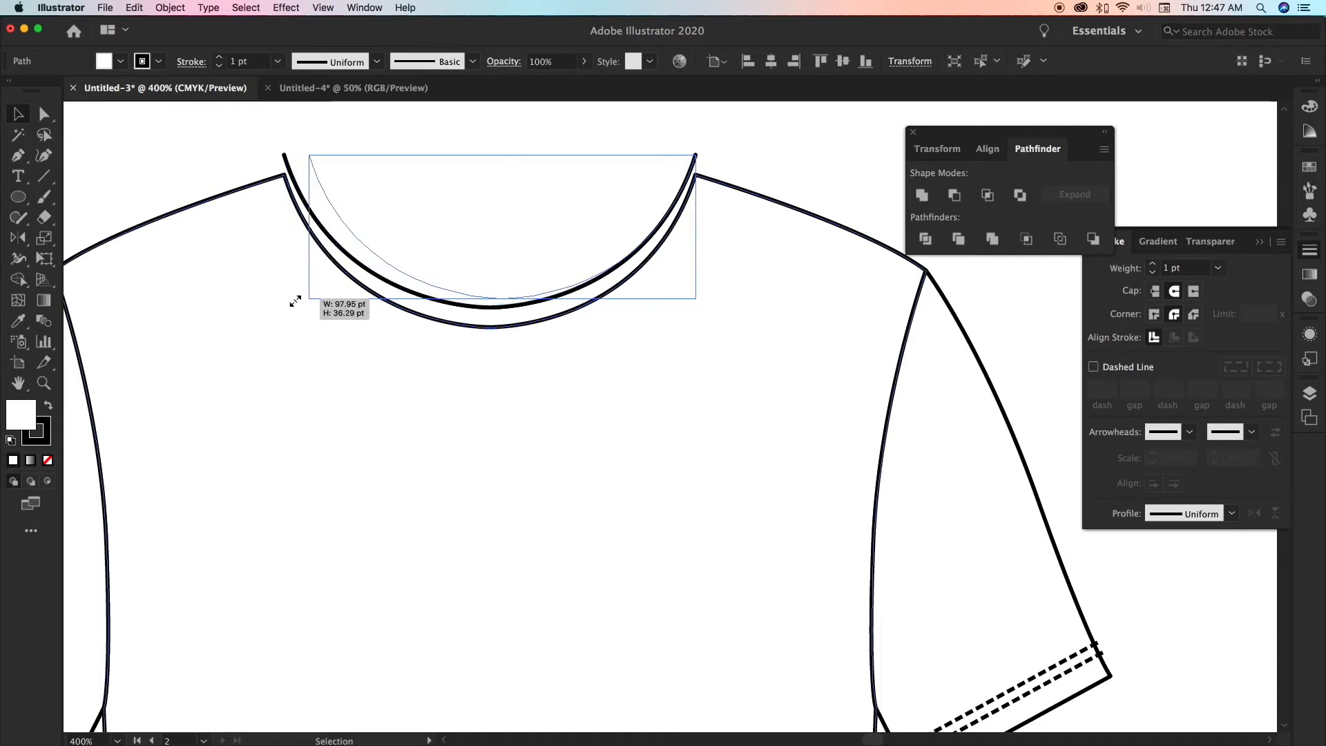
key("alt")
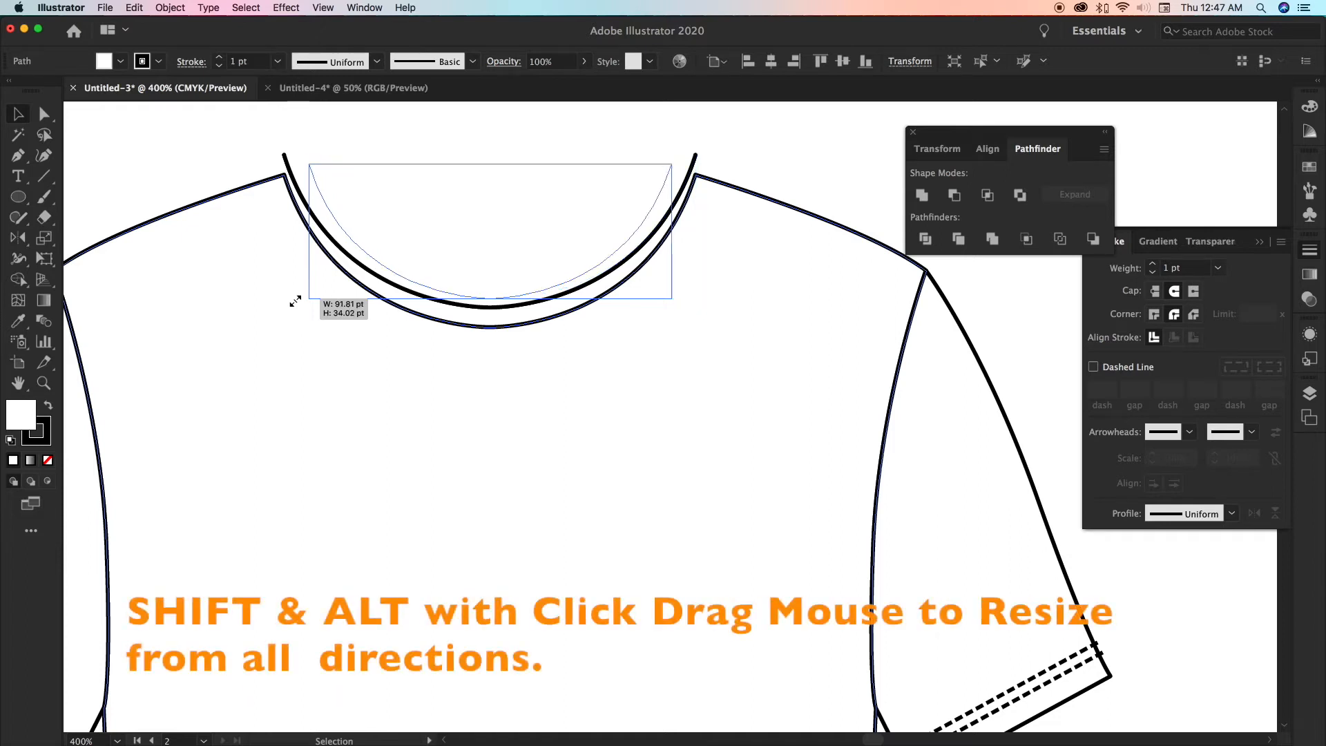
left_click_drag(295, 302, 335, 286)
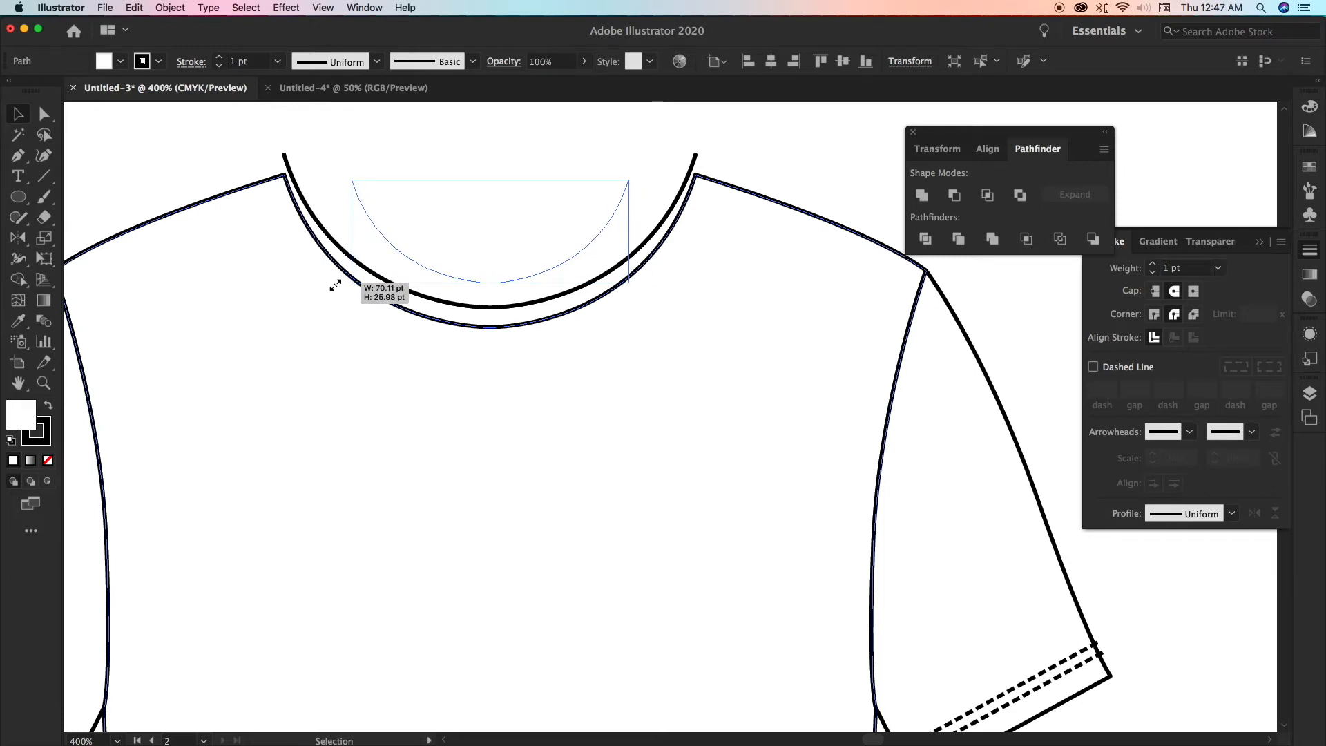
left_click_drag(335, 286, 329, 292)
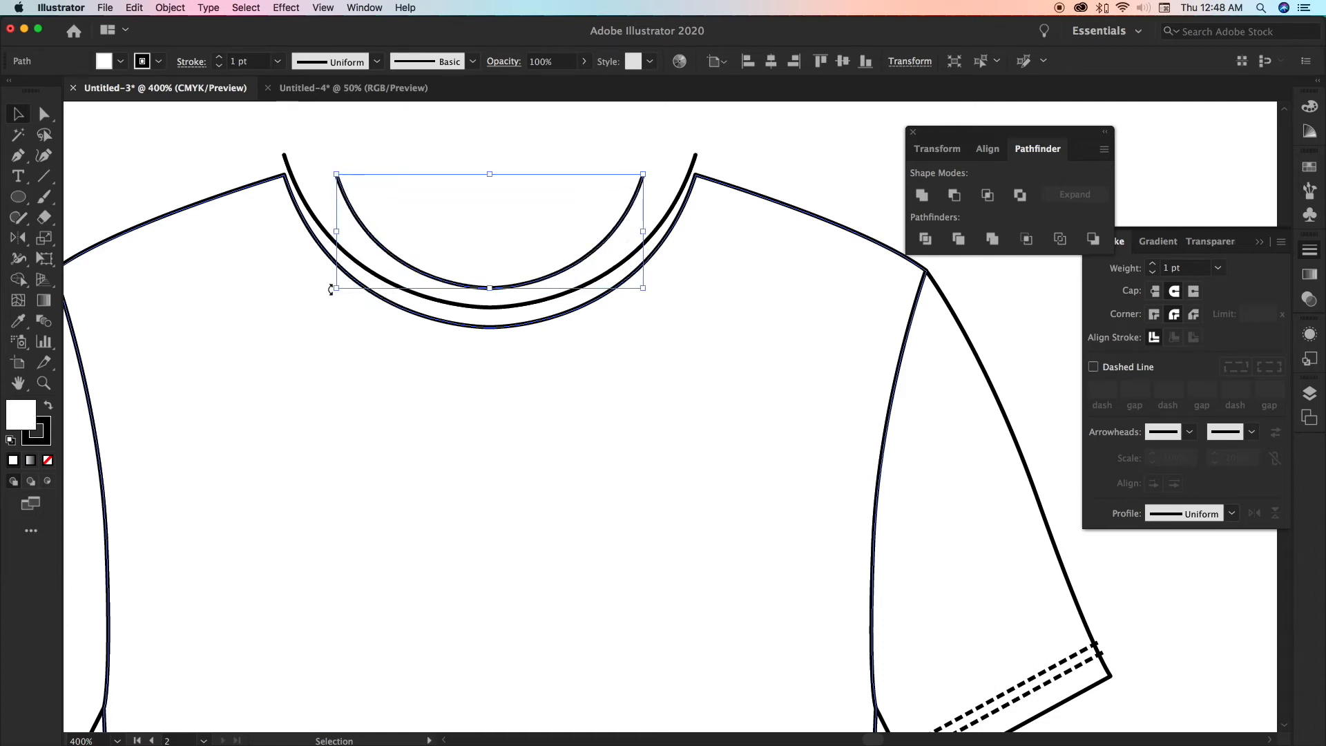
left_click_drag(429, 281, 424, 244)
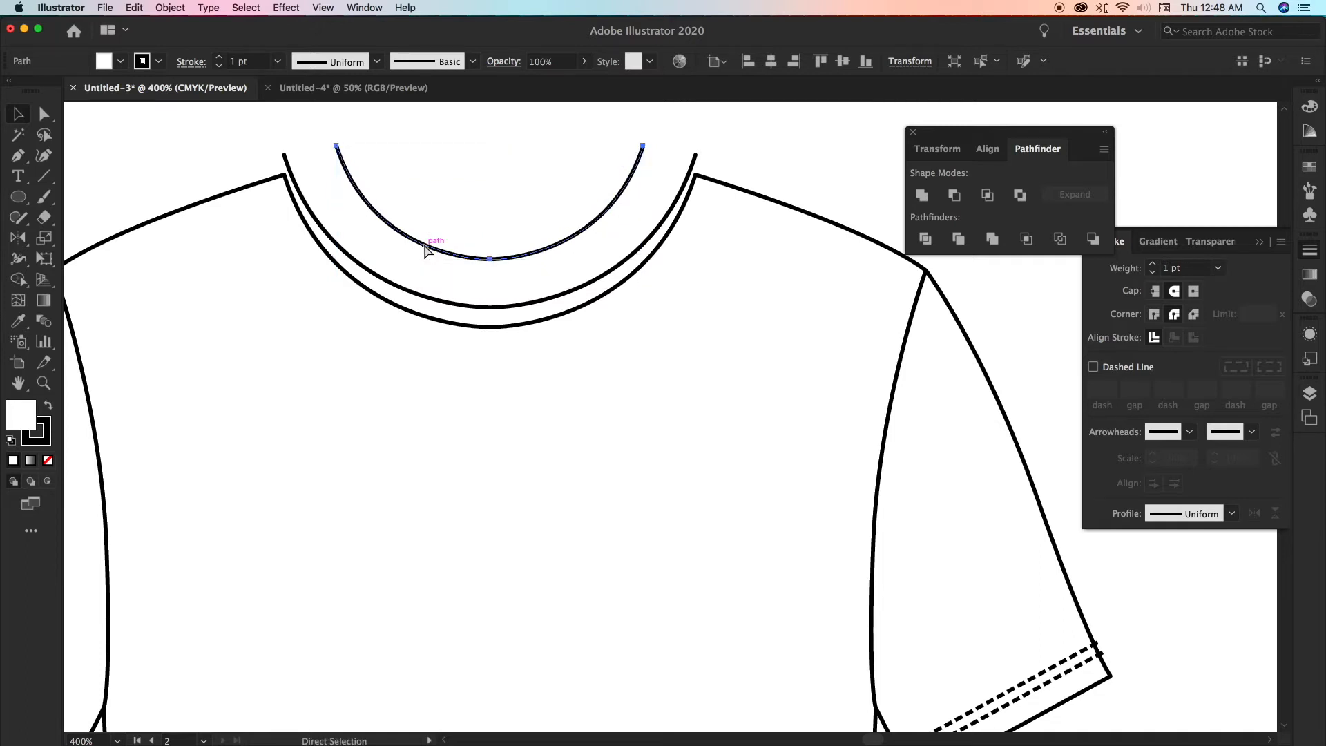
key("super+z")
key("super+z")
Duplicate the raised neckline curve straight up, scale the duplicate down proportionally from its center, and lower it slightly as the inner collar line
left_click(423, 284)
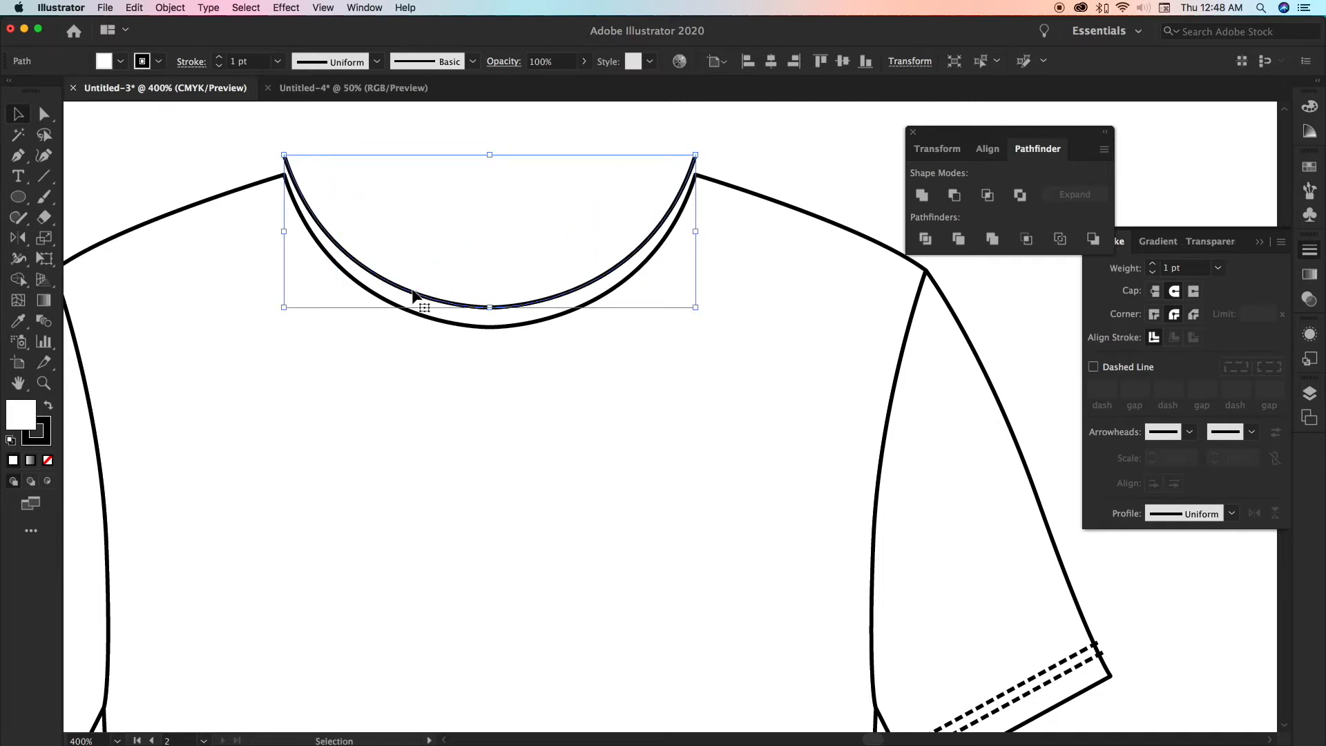
left_click_drag(418, 284, 417, 251)
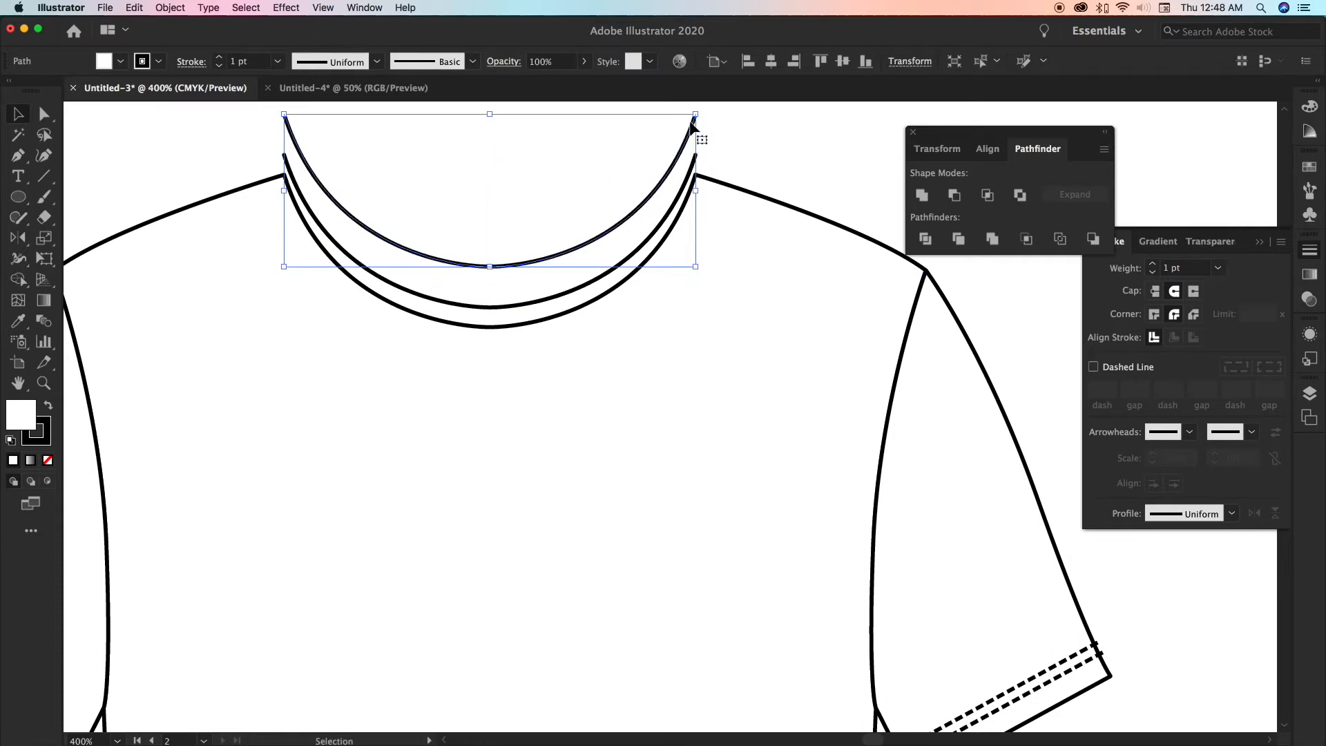
left_click_drag(696, 115, 693, 119)
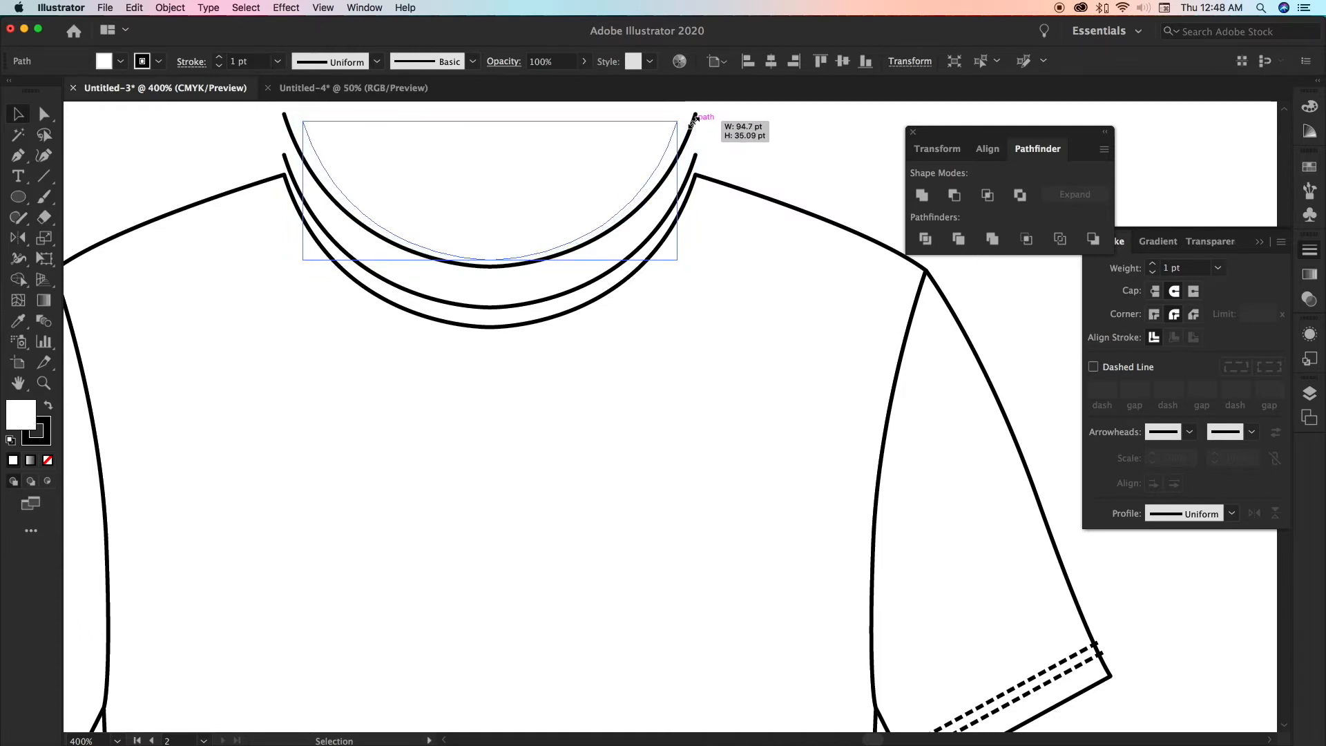
left_click_drag(692, 120, 689, 128)
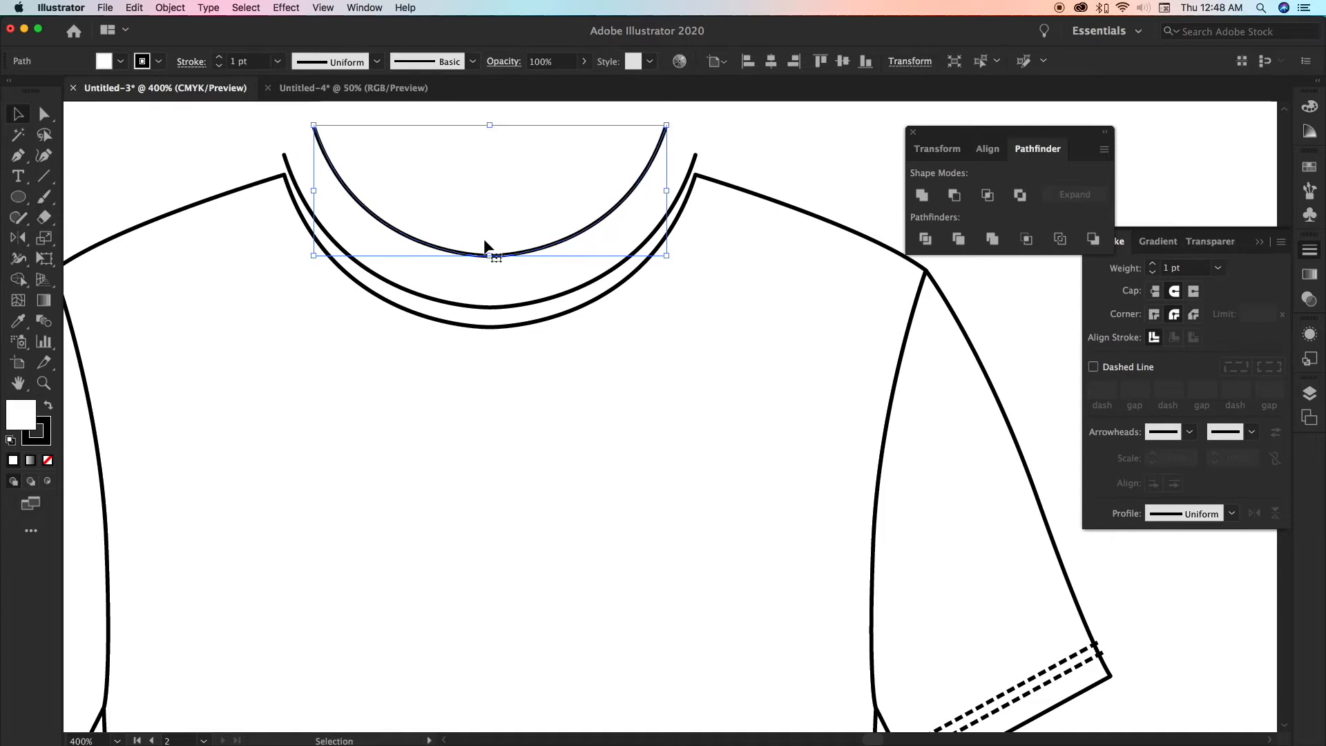
left_click_drag(474, 255, 473, 264)
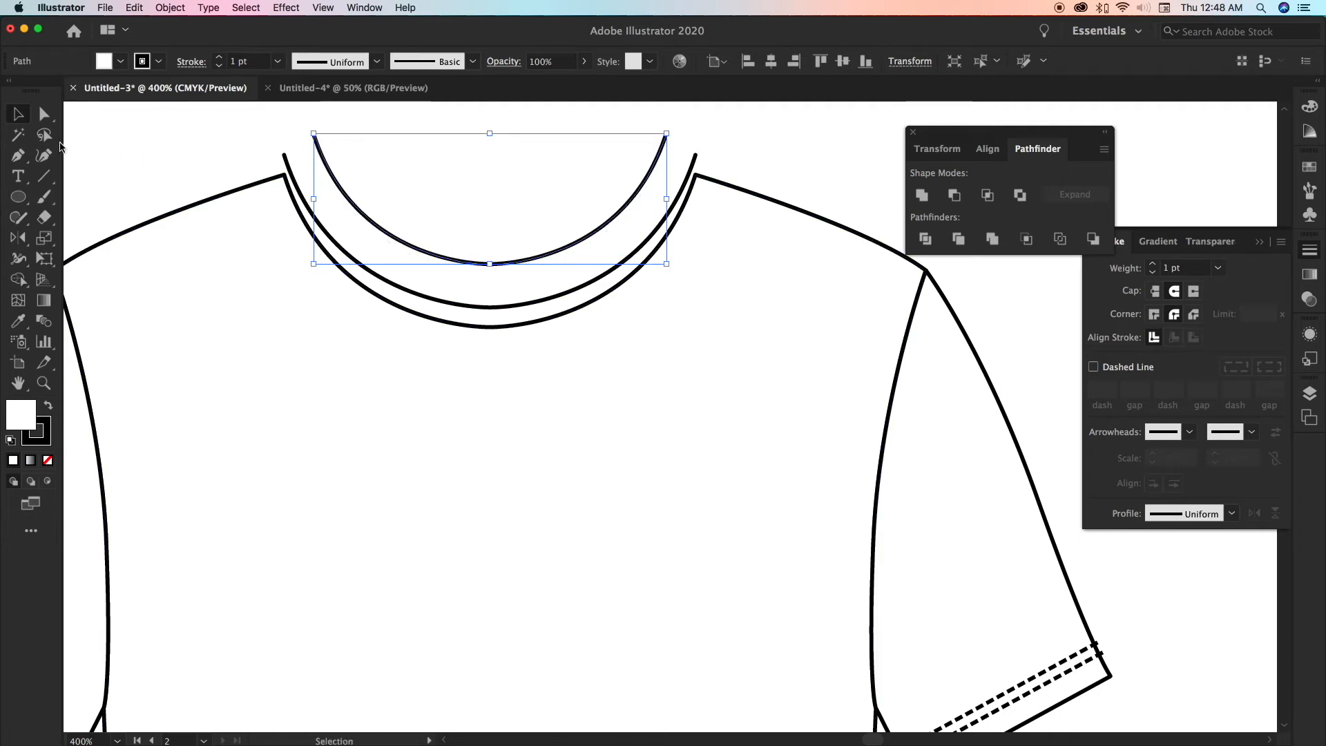
Connect the inner and outer collar curves at both ends with the Pen tool to form one closed collar shape
left_click(18, 155)
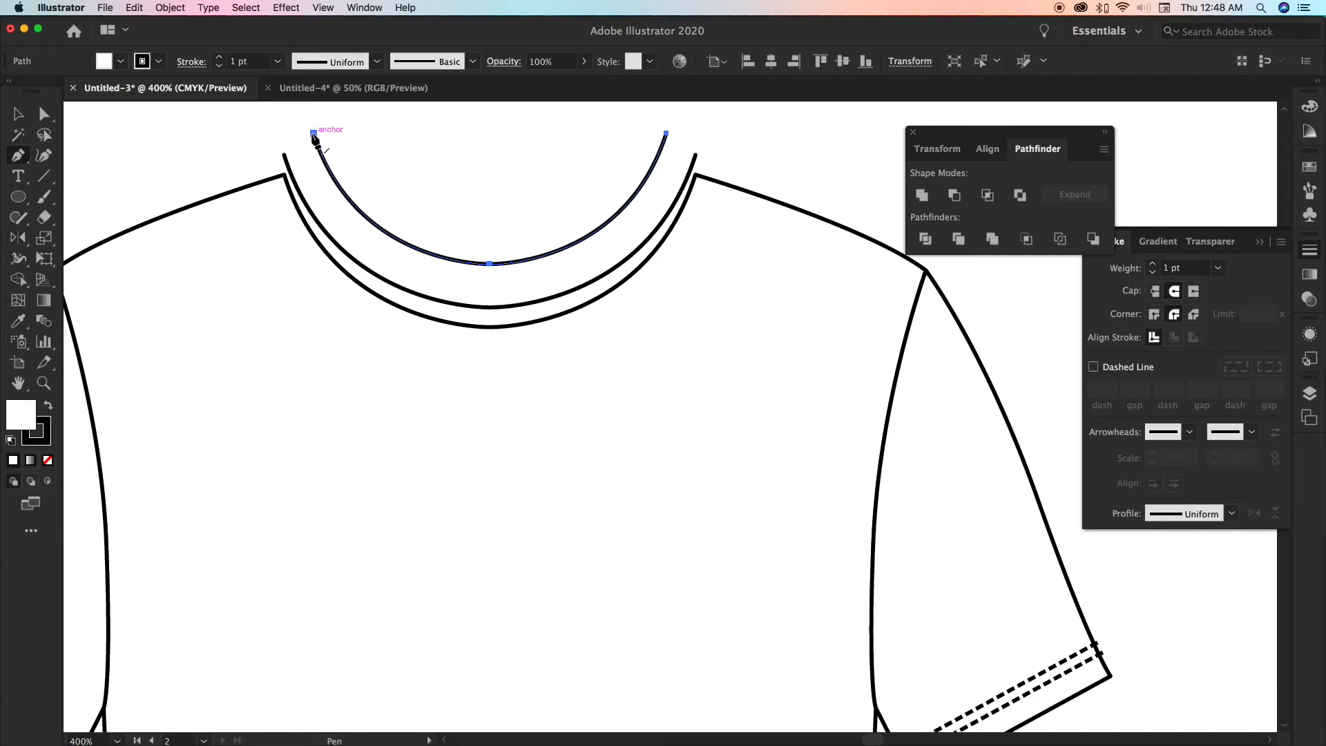
left_click_drag(314, 133, 288, 160)
left_click(284, 154)
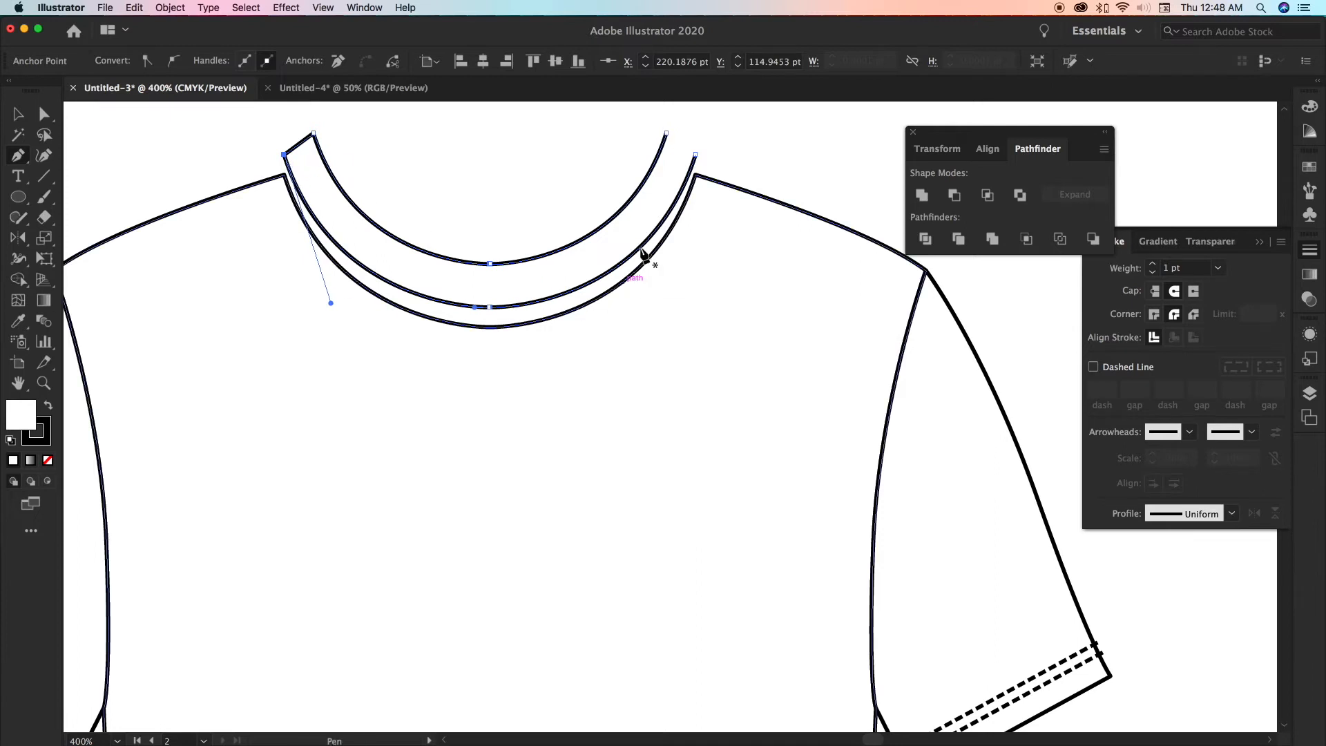
left_click_drag(695, 154, 675, 133)
left_click(667, 133)
left_click(18, 114)
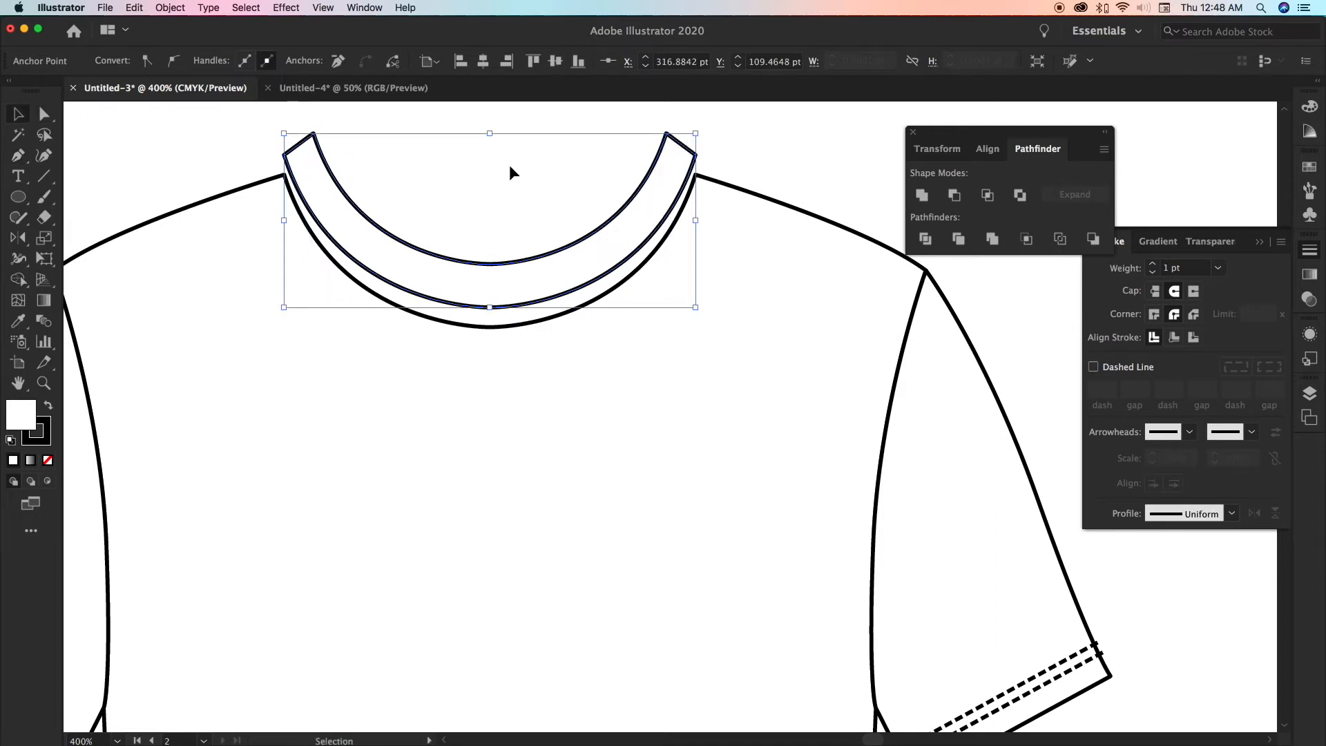
Move the closed collar shape straight down so its outer curve sits exactly on the shirt body's neckline
left_click(509, 173)
left_click_drag(504, 266, 503, 284)
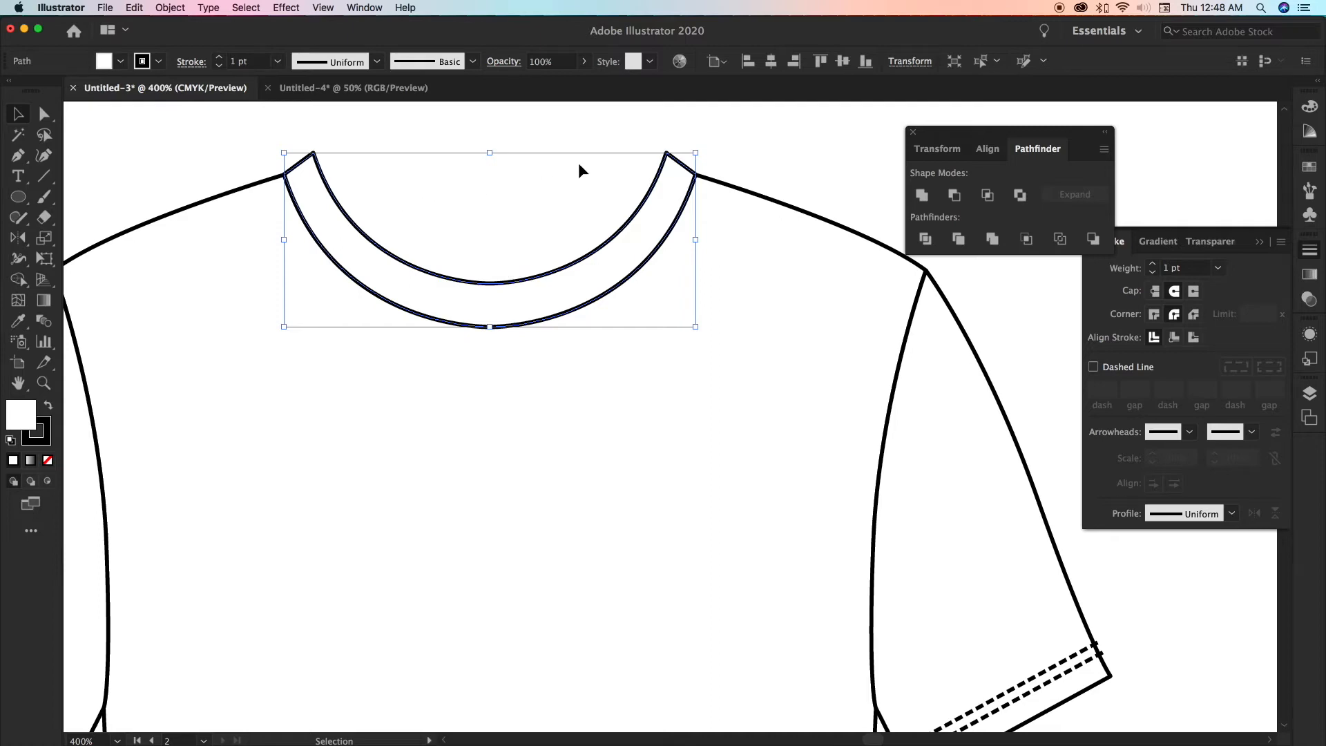
scroll(591, 161, "up", 3)
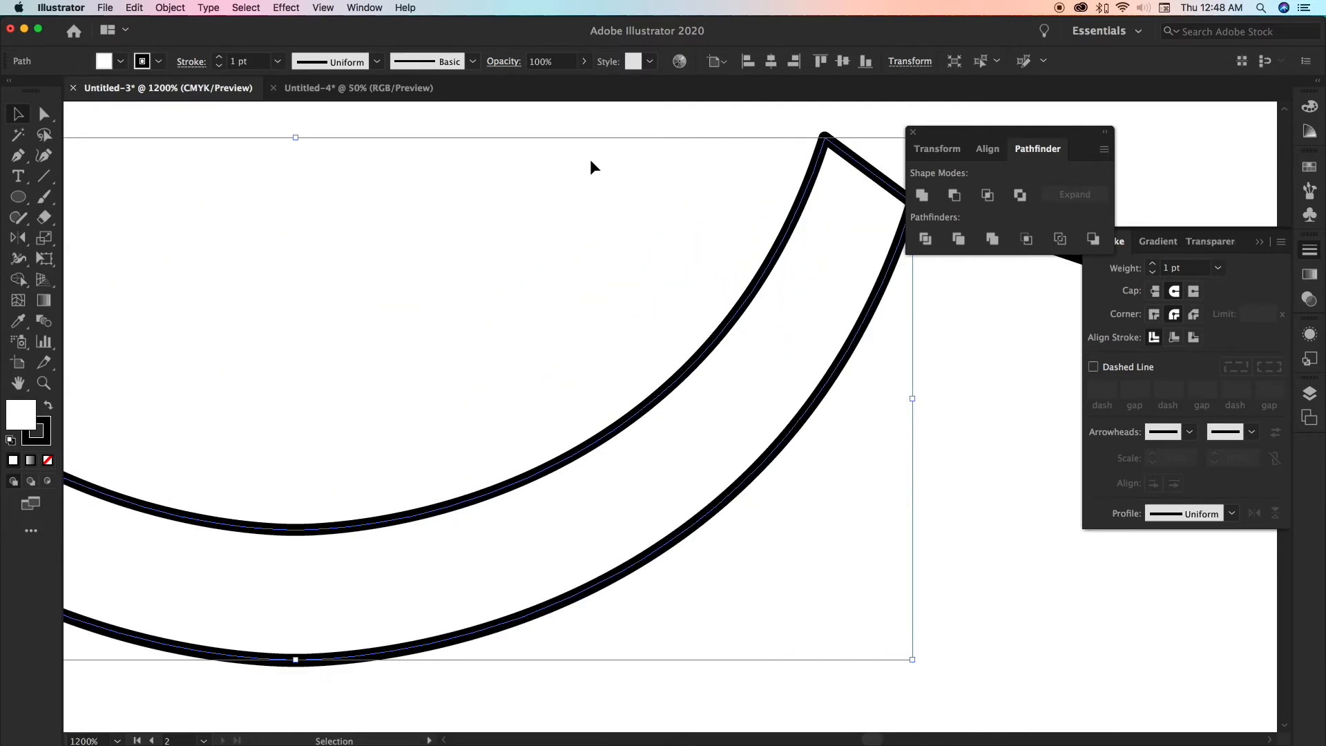
scroll(590, 160, "down", 3)
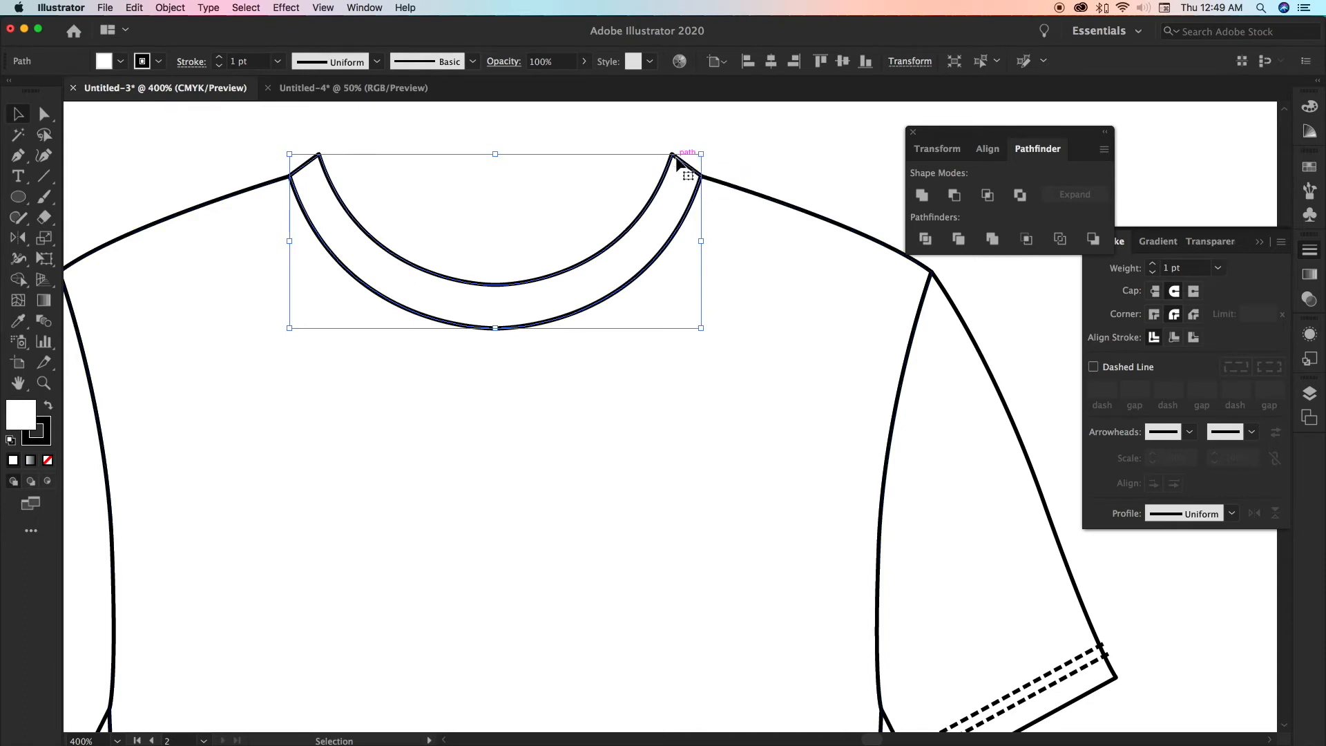
Move the collar shape's two upper inner corner points slightly inward and down with the Direct Selection tool
left_click(46, 114)
left_click(259, 135)
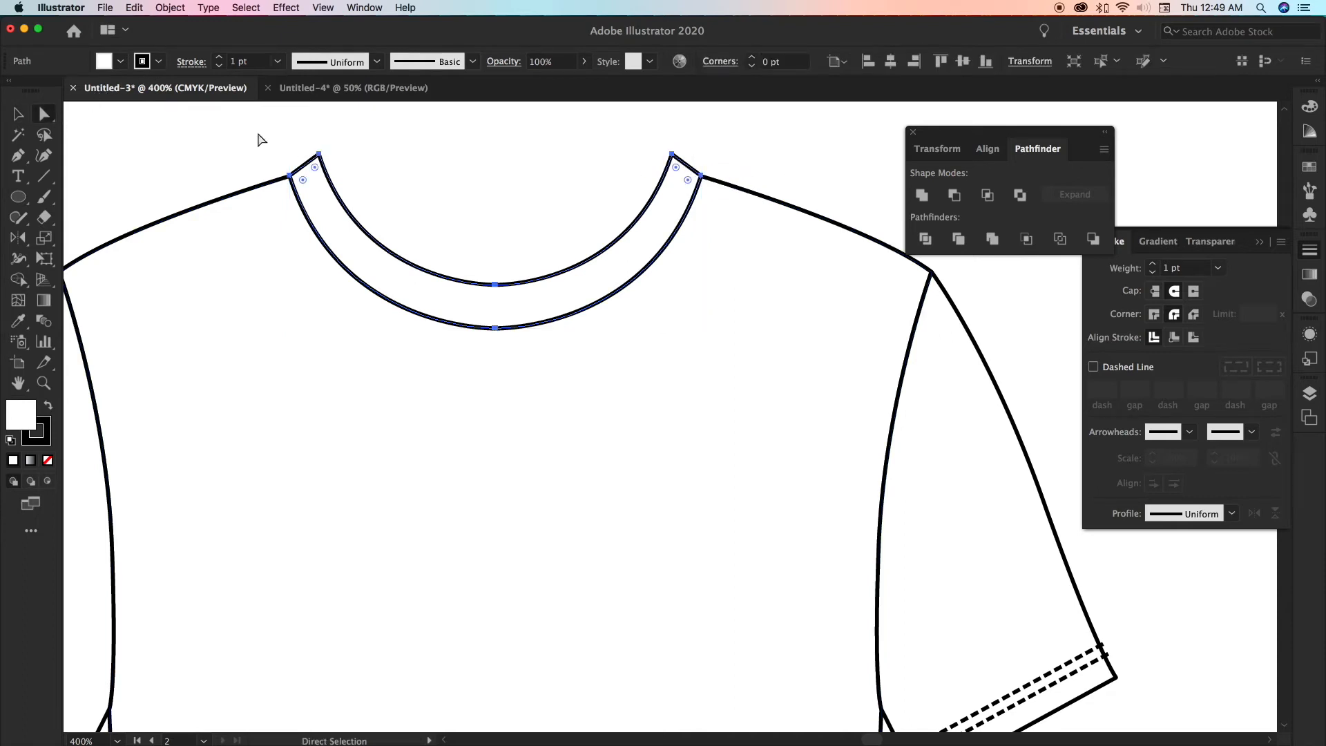
left_click(320, 155)
left_click_drag(320, 158, 326, 162)
left_click_drag(671, 155, 667, 161)
left_click(442, 158)
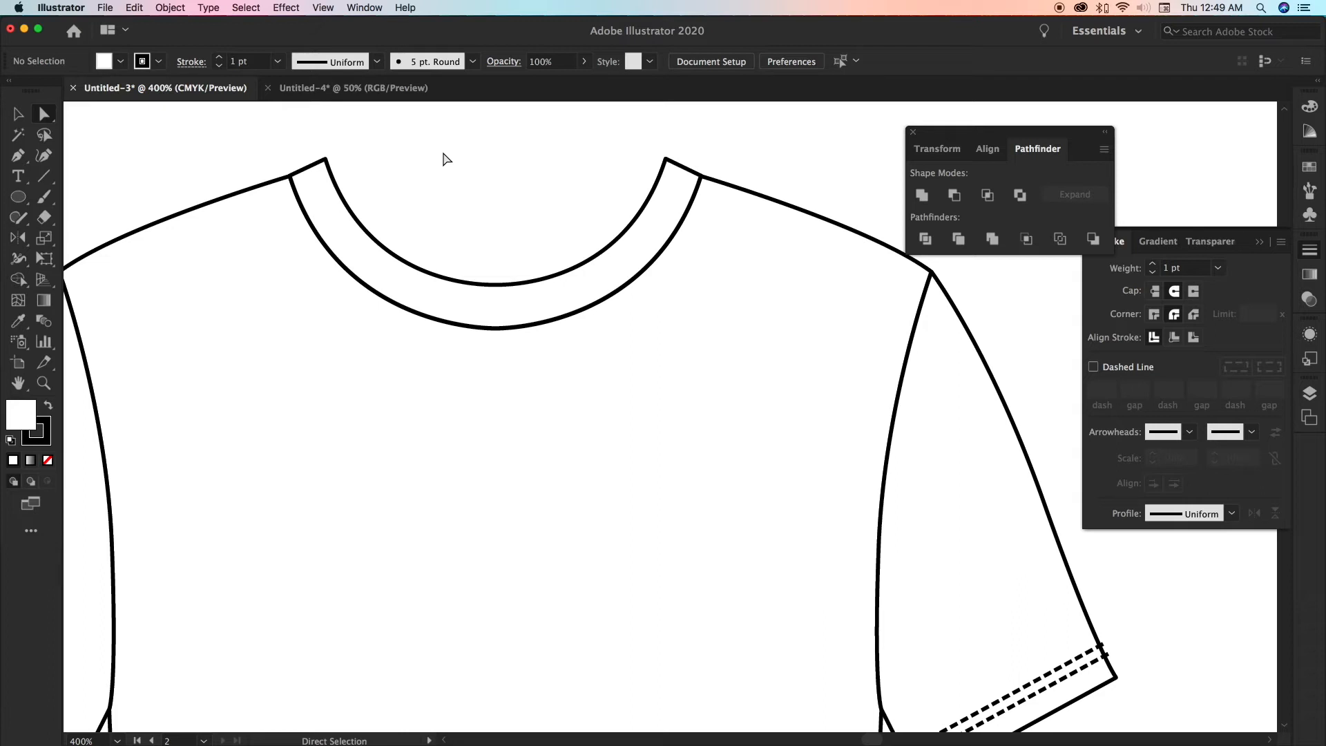
Draw the back neckline with the Pen tool as a shallow downward curve between the collar's two upper inner corners
left_click(18, 156)
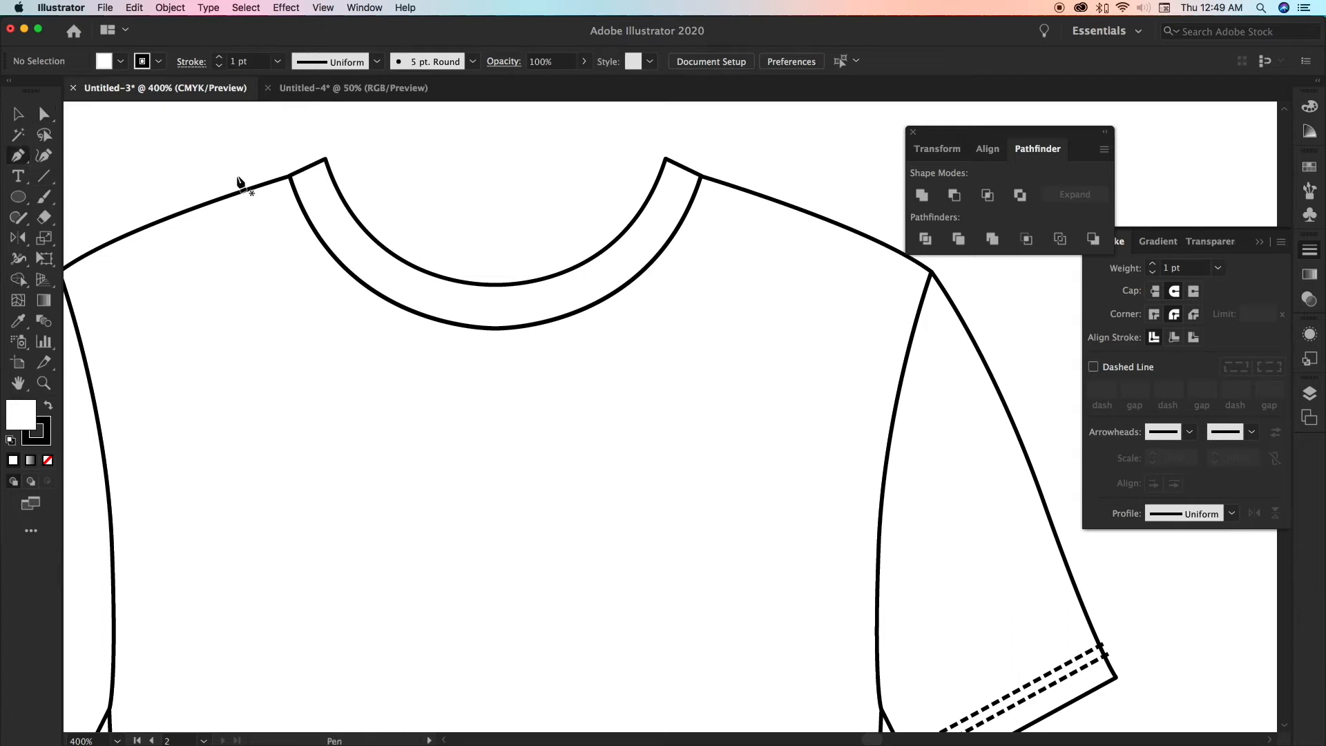
left_click(326, 159)
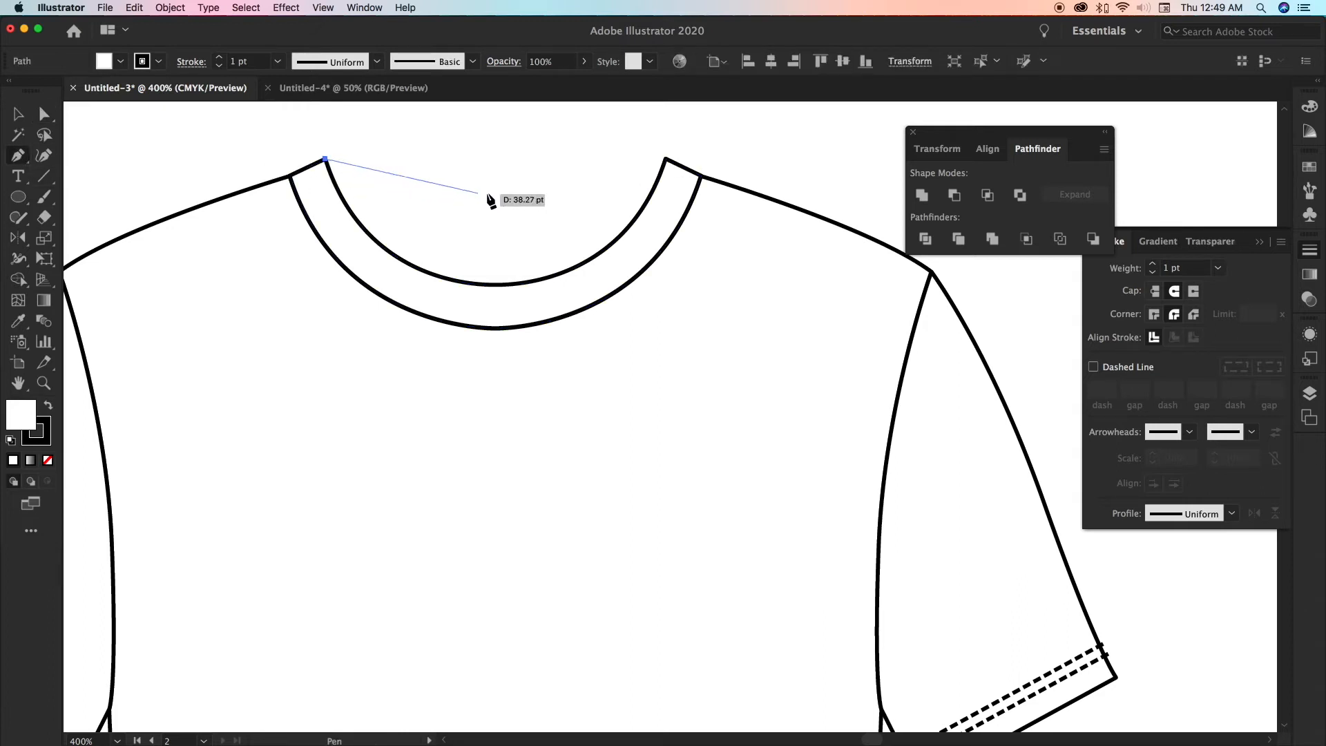
left_click_drag(496, 197, 625, 188)
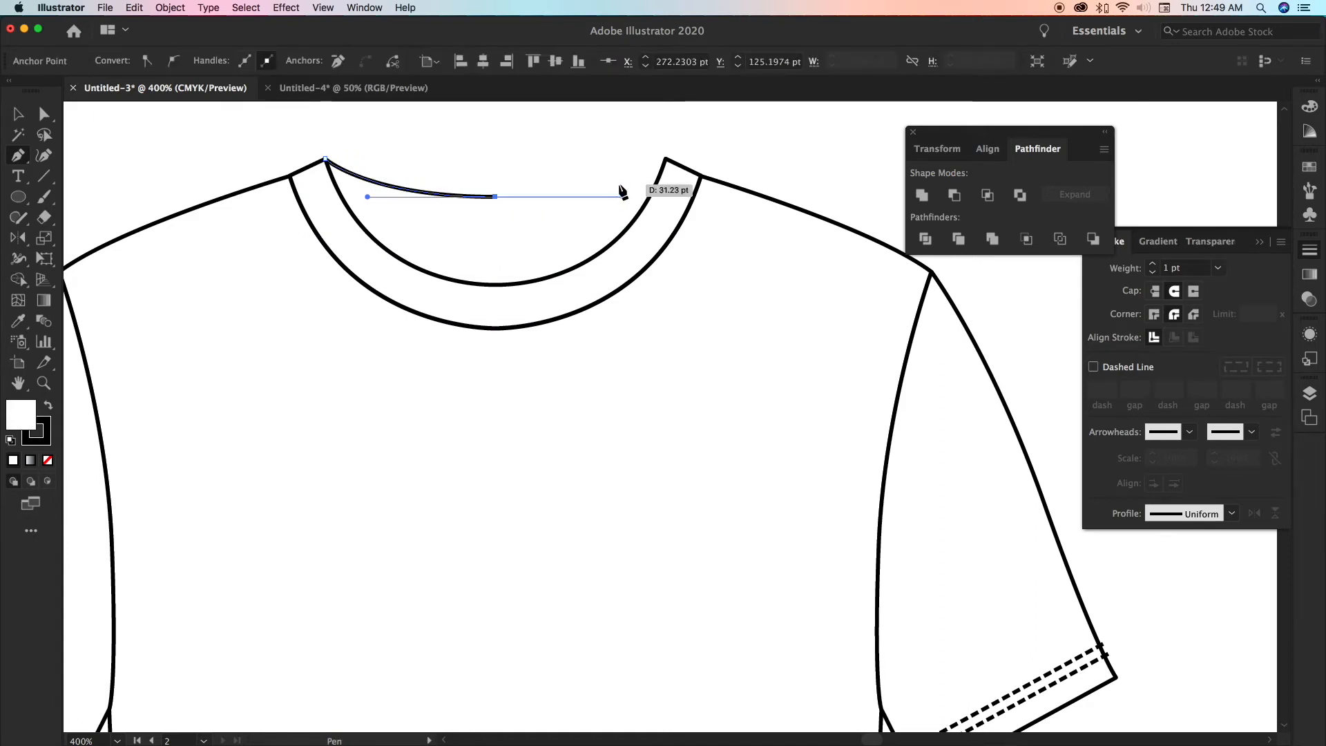
left_click(665, 159)
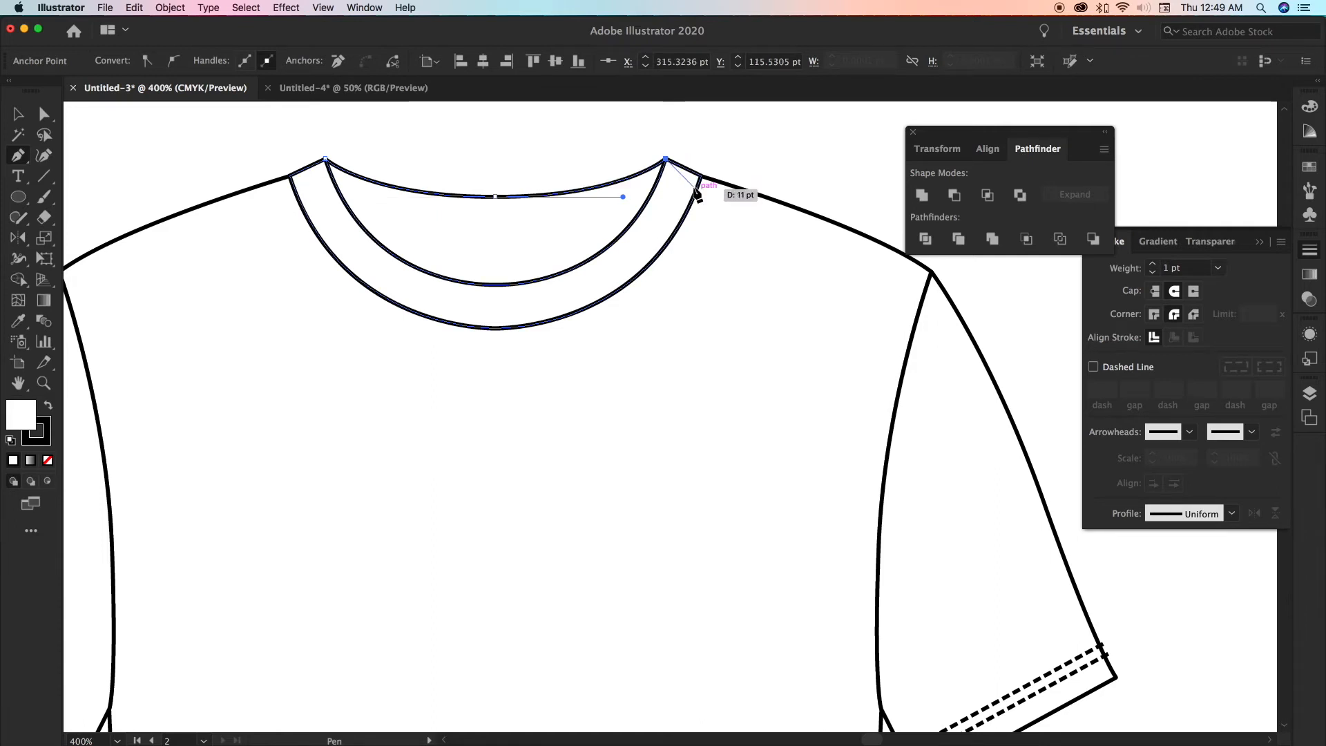
key("v")
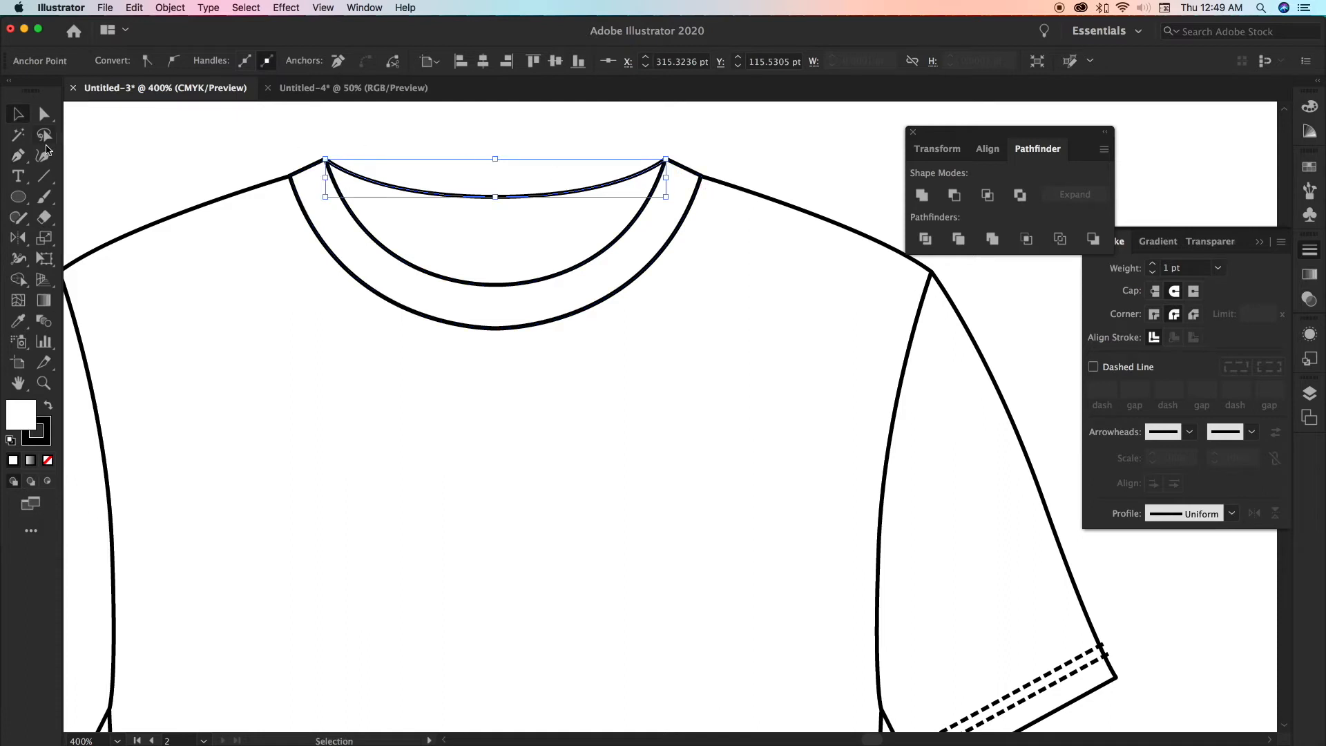
Duplicate the back neckline curve straight down and connect both curves' ends with the Pen tool into one closed back collar shape
left_click(504, 199)
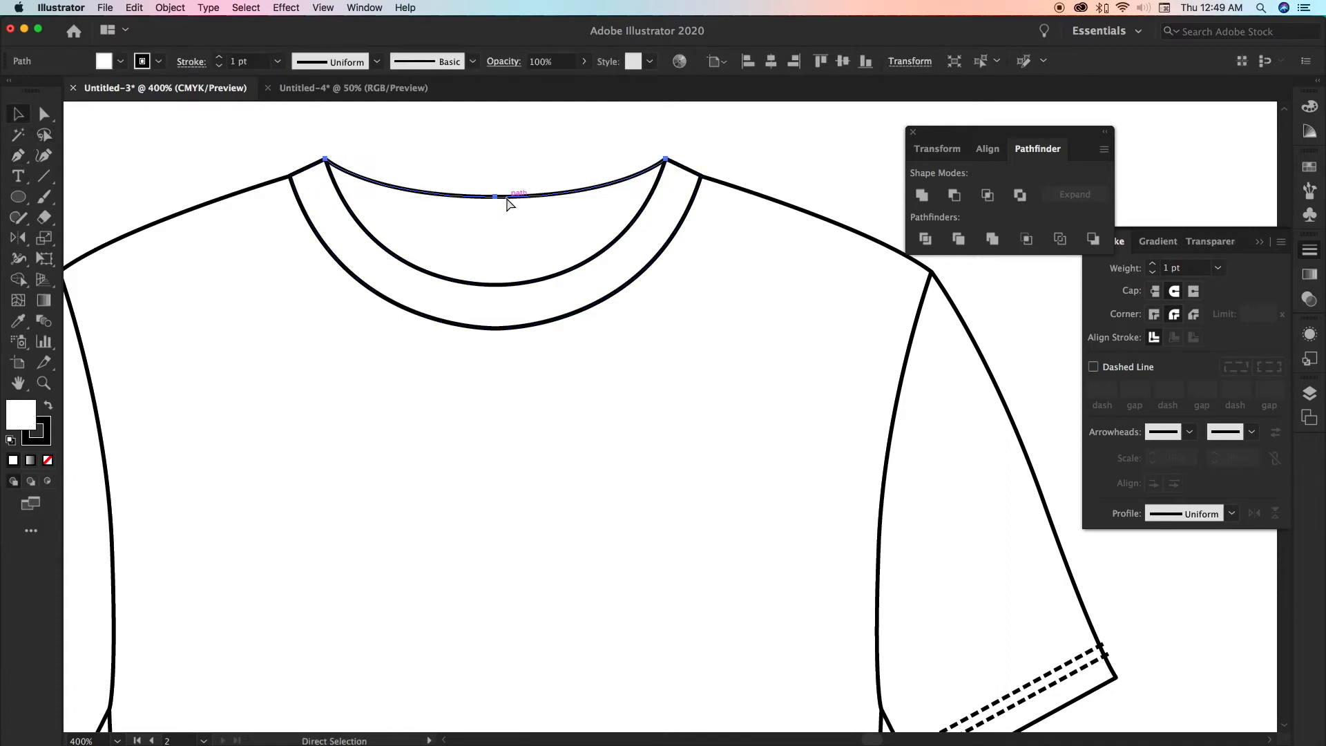
left_click_drag(507, 199, 503, 235)
key("p")
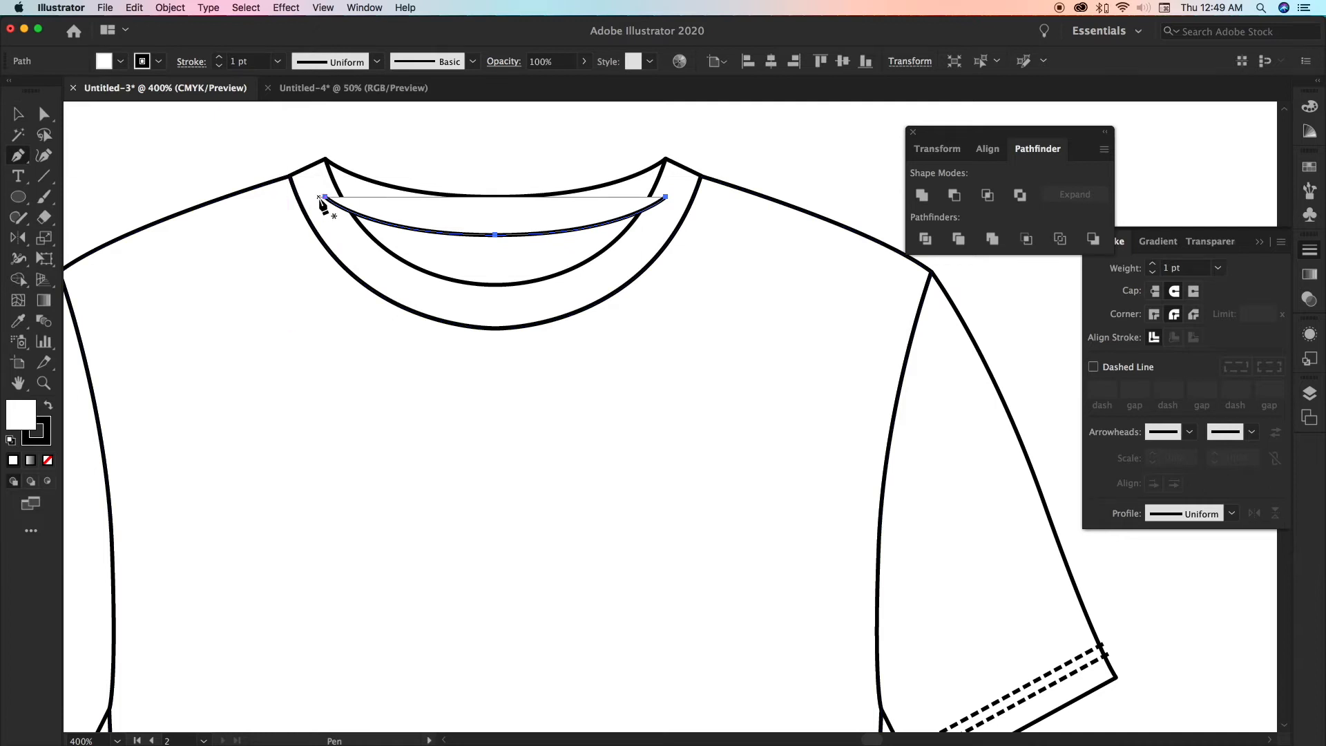
left_click_drag(326, 197, 326, 162)
left_click(326, 160)
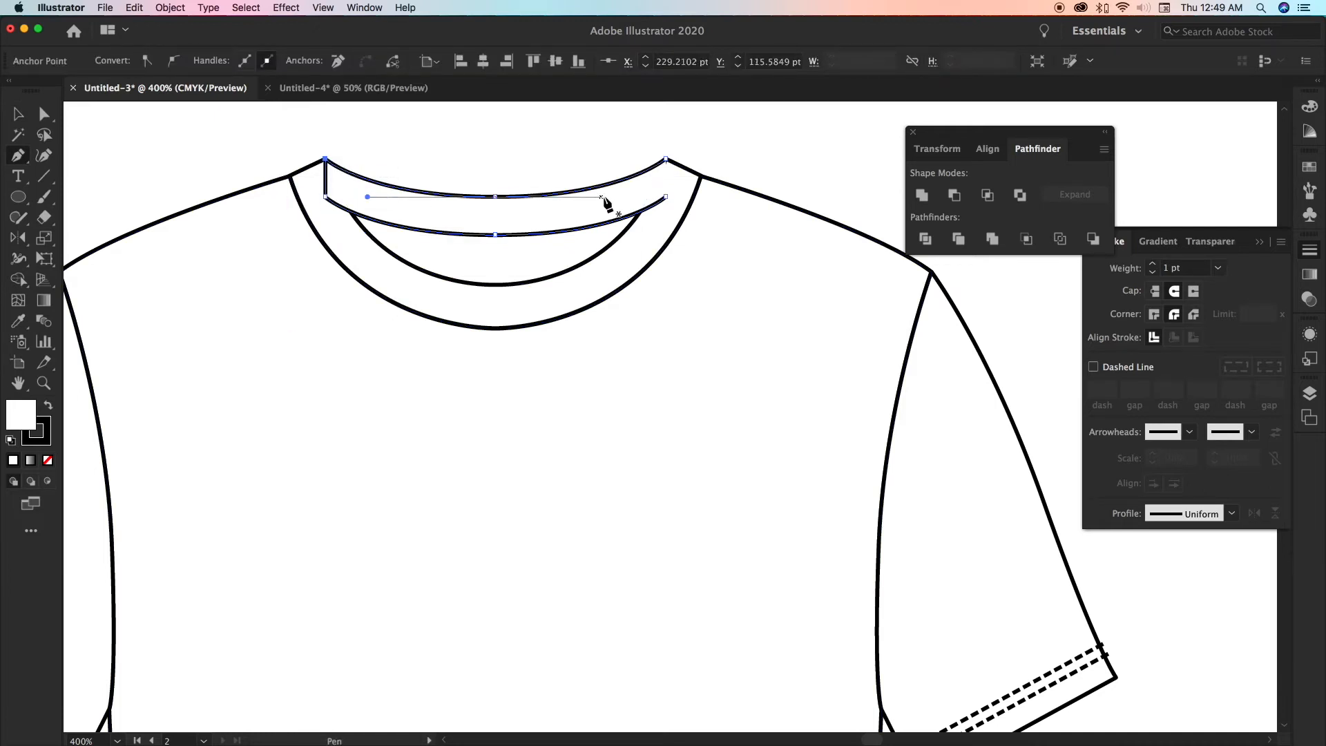
left_click_drag(666, 197, 669, 180)
left_click(666, 160)
left_click(19, 116)
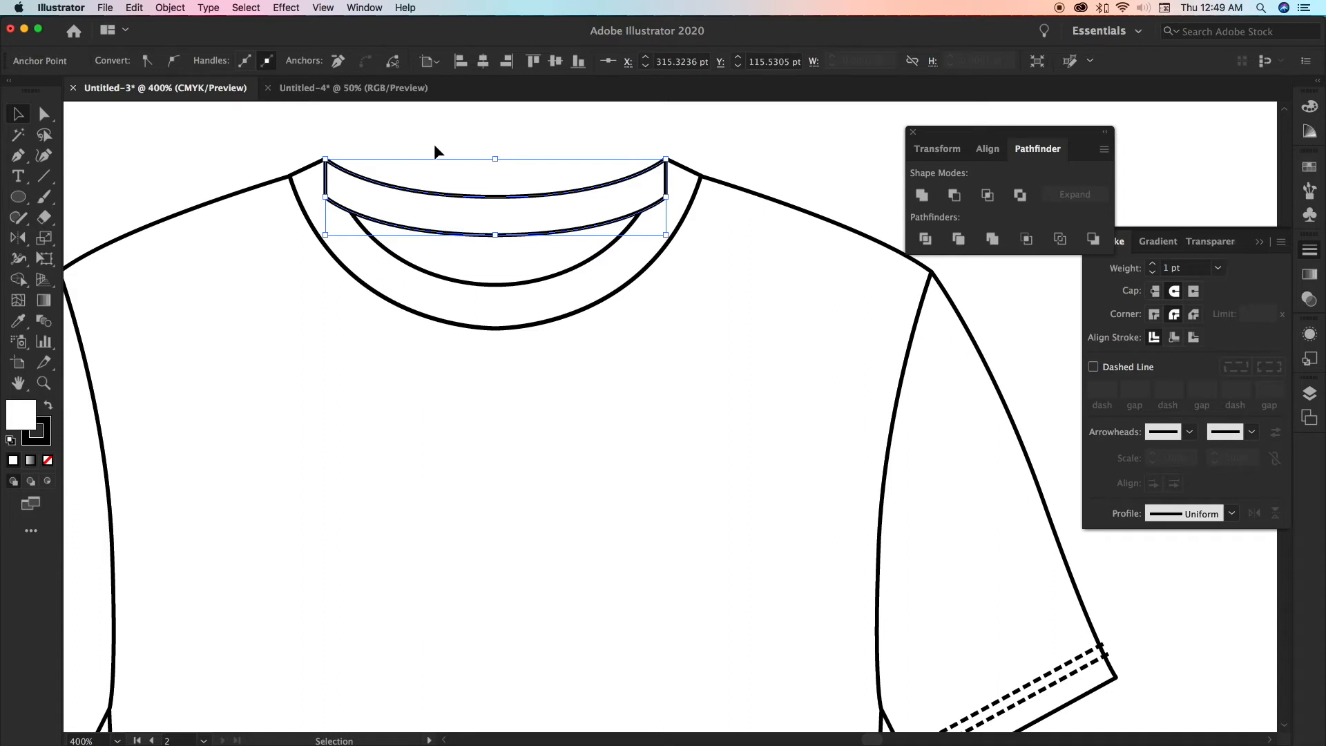
Send the back collar shape behind the front collar and deselect it
key("super")
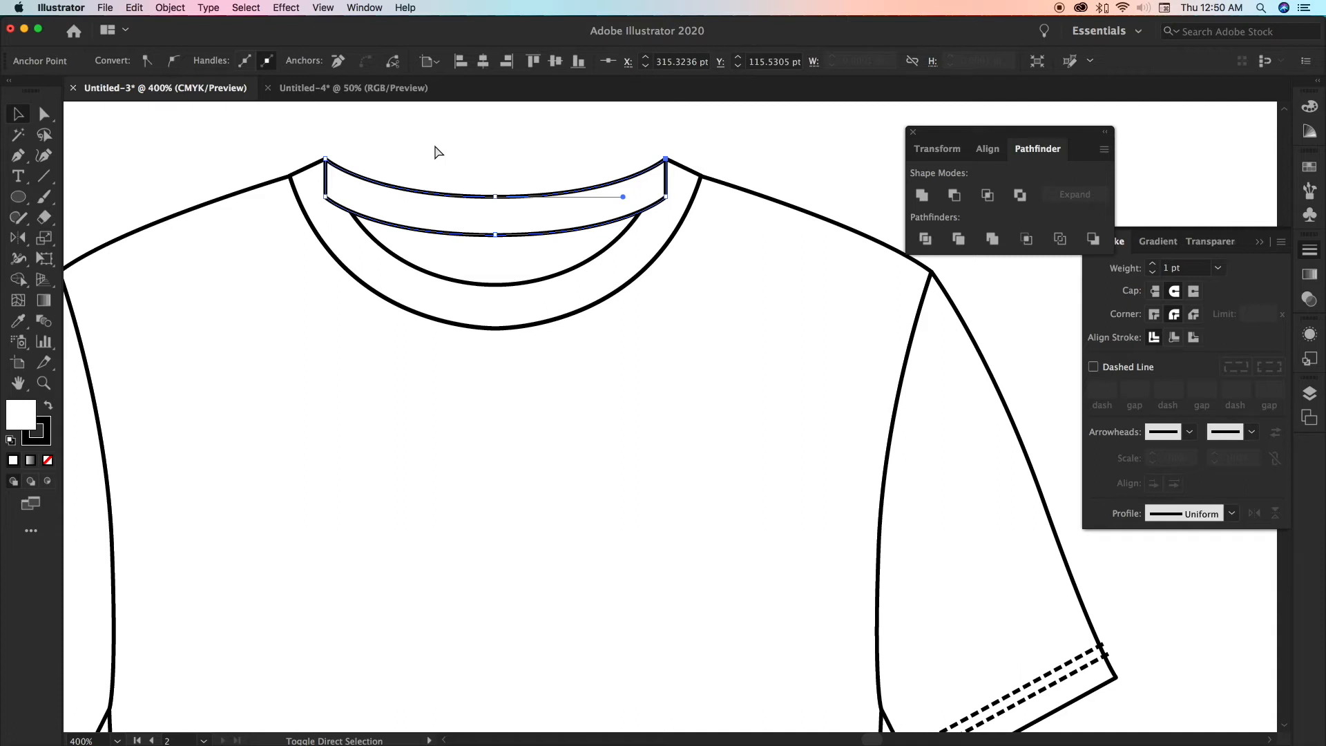
key("super+shift+[")
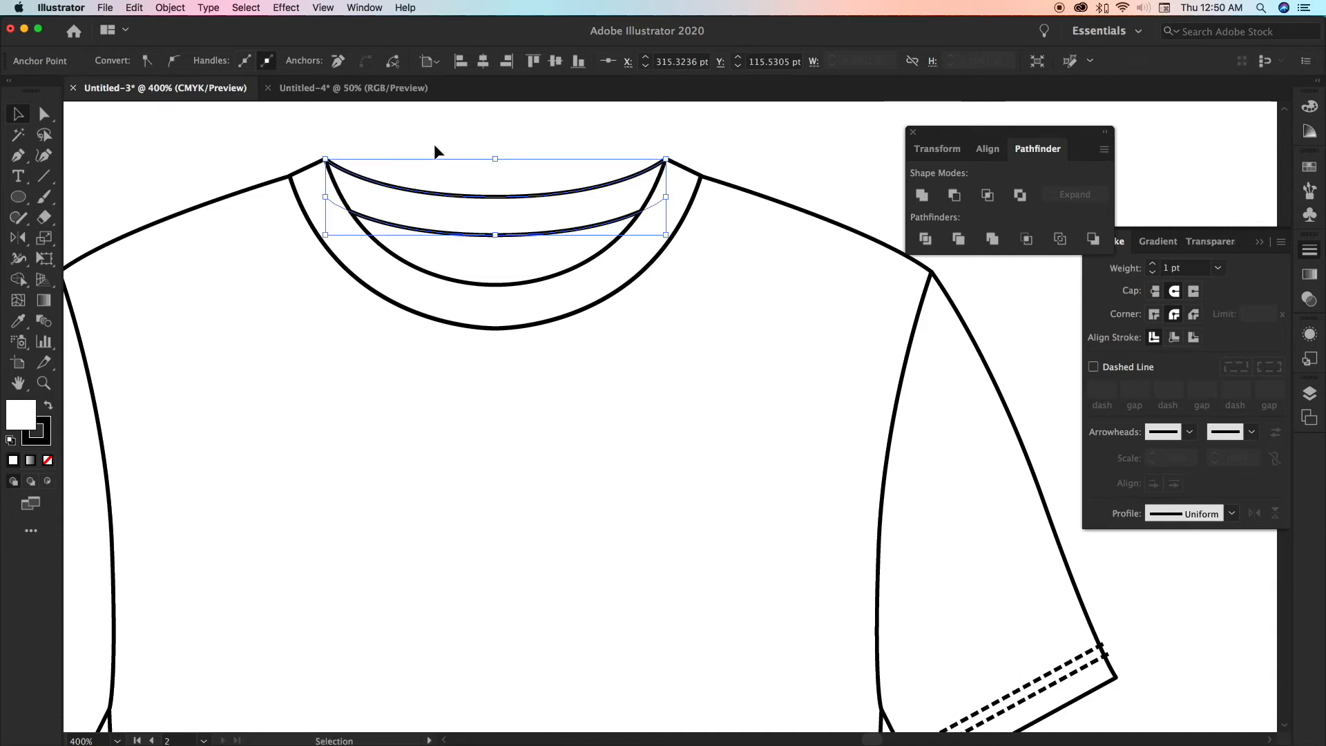
left_click(434, 143)
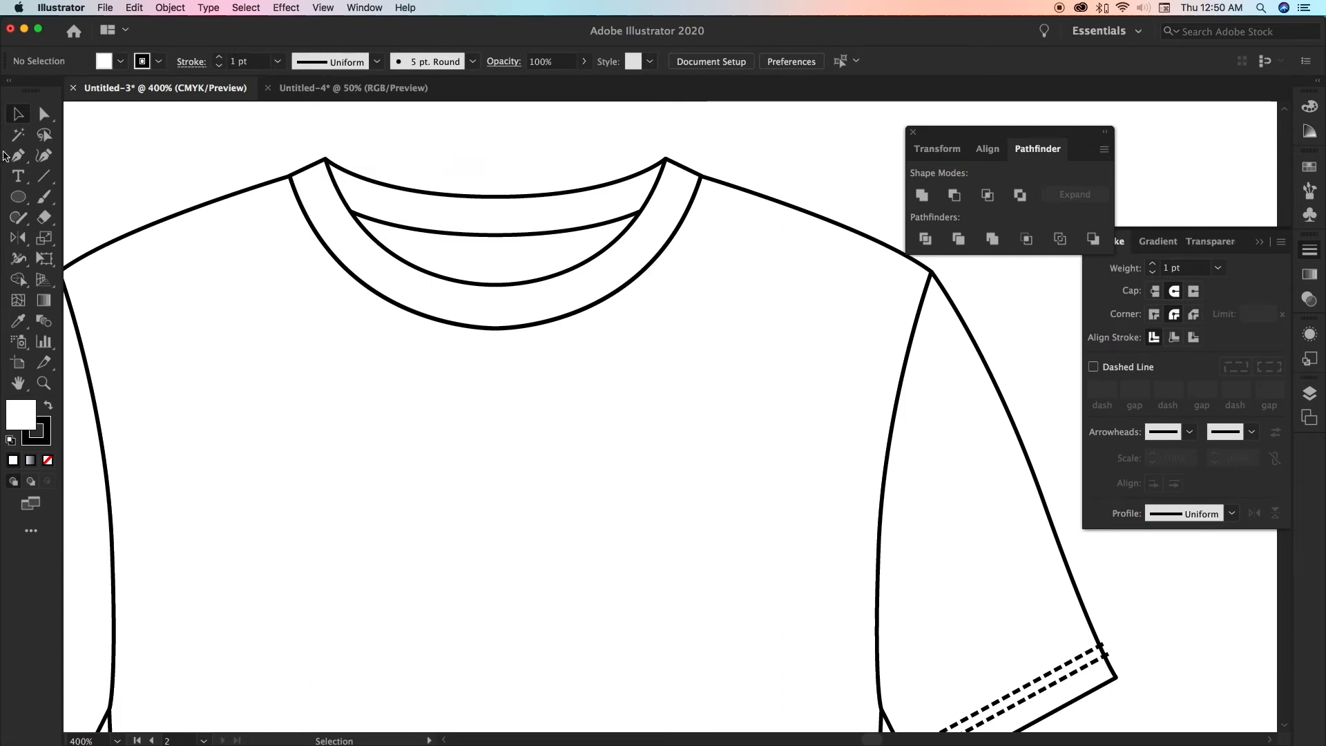
Select the clustered anchor points at the bottom center of the collar's outer neckline curve
left_click(43, 116)
left_click(494, 328)
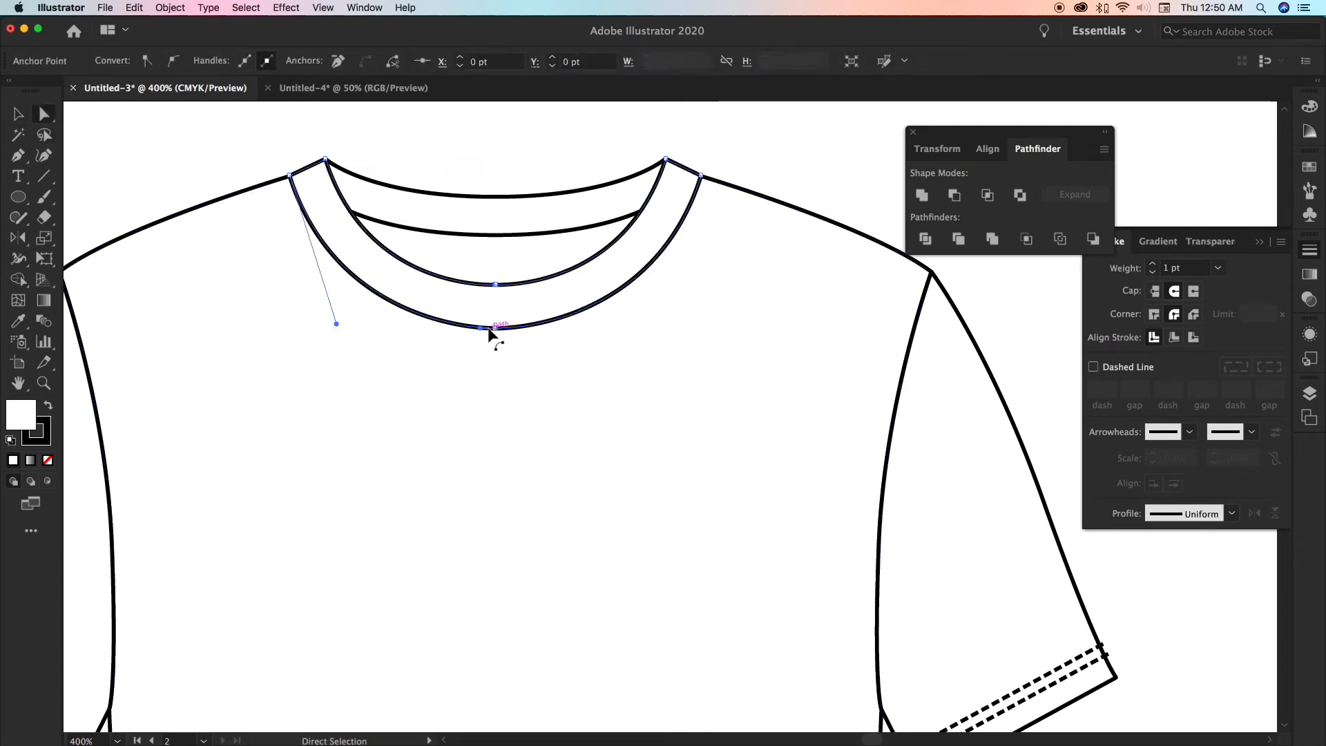
left_click(495, 329)
scroll(496, 335, "up", 10)
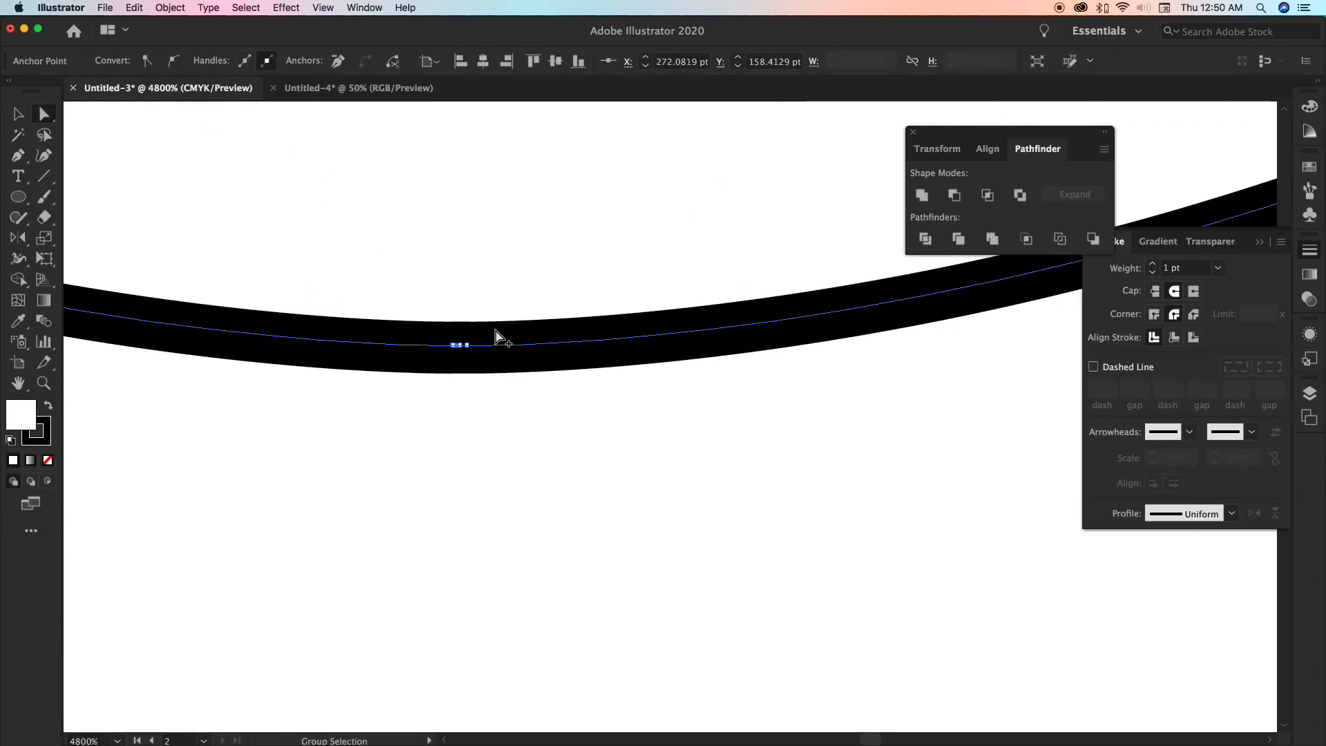
left_click(453, 346, "shift")
left_click(460, 346, "shift")
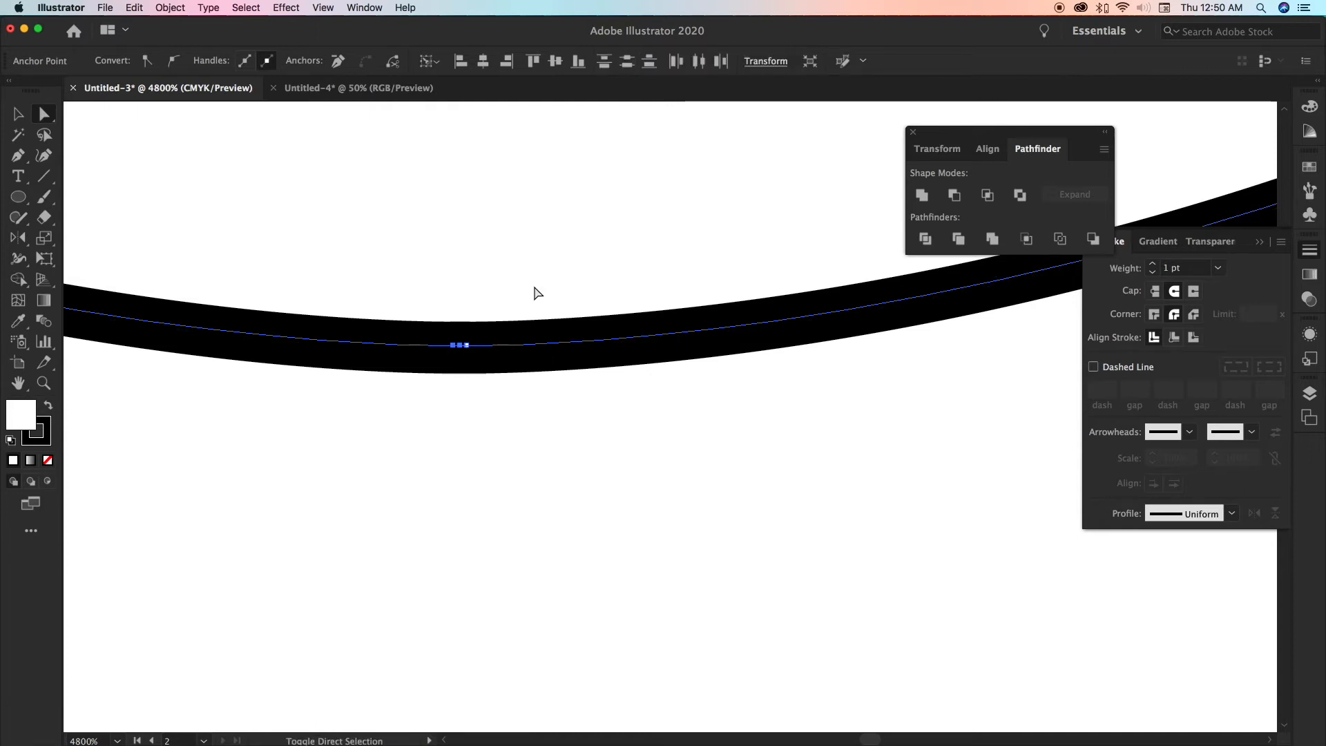
left_click(467, 346, "shift")
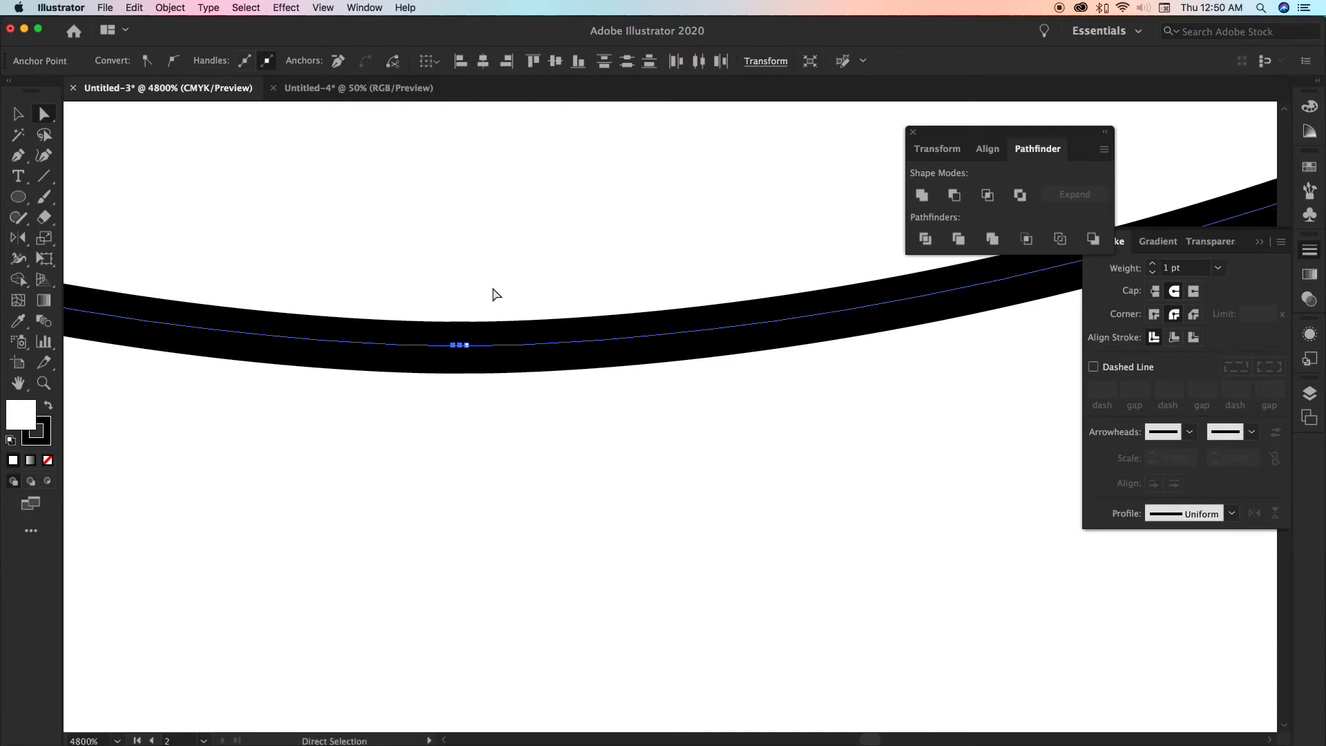
left_click(492, 286)
left_click(480, 352)
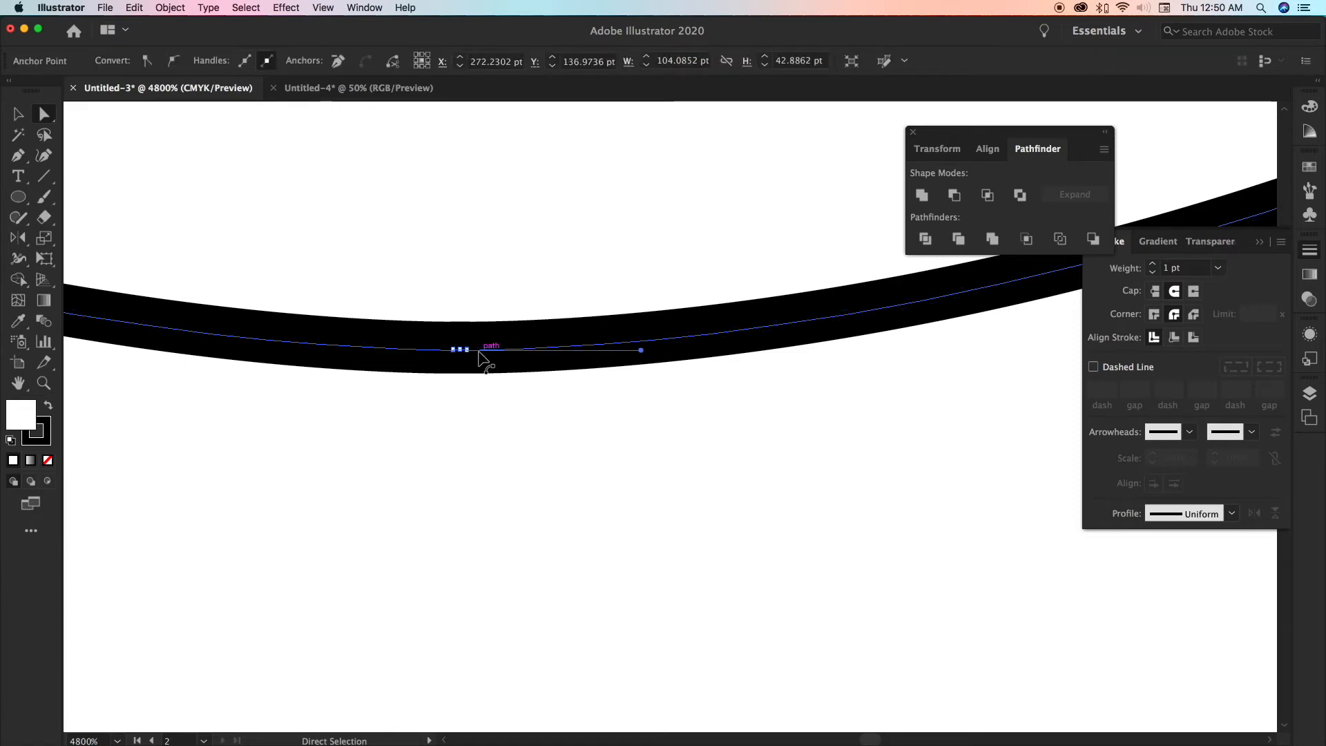
left_click(467, 350, "shift")
left_click(454, 351, "shift")
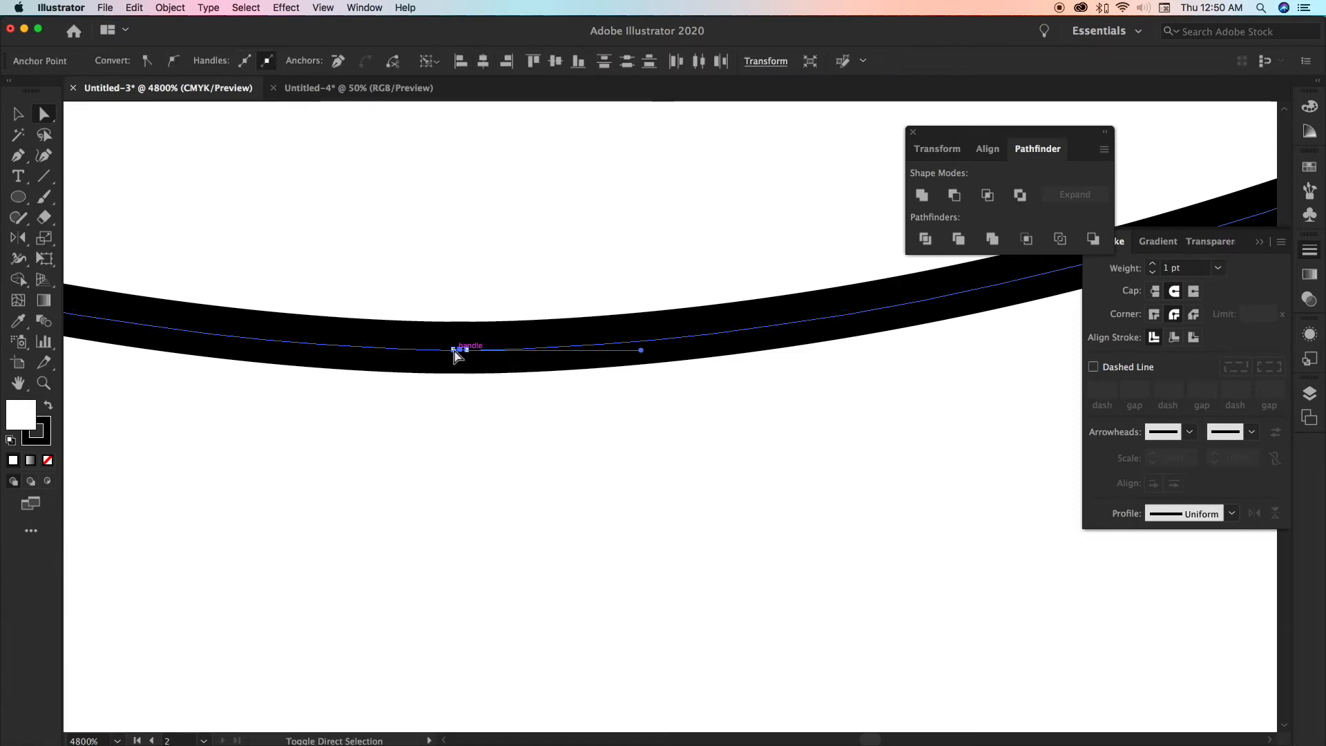
left_click(495, 279)
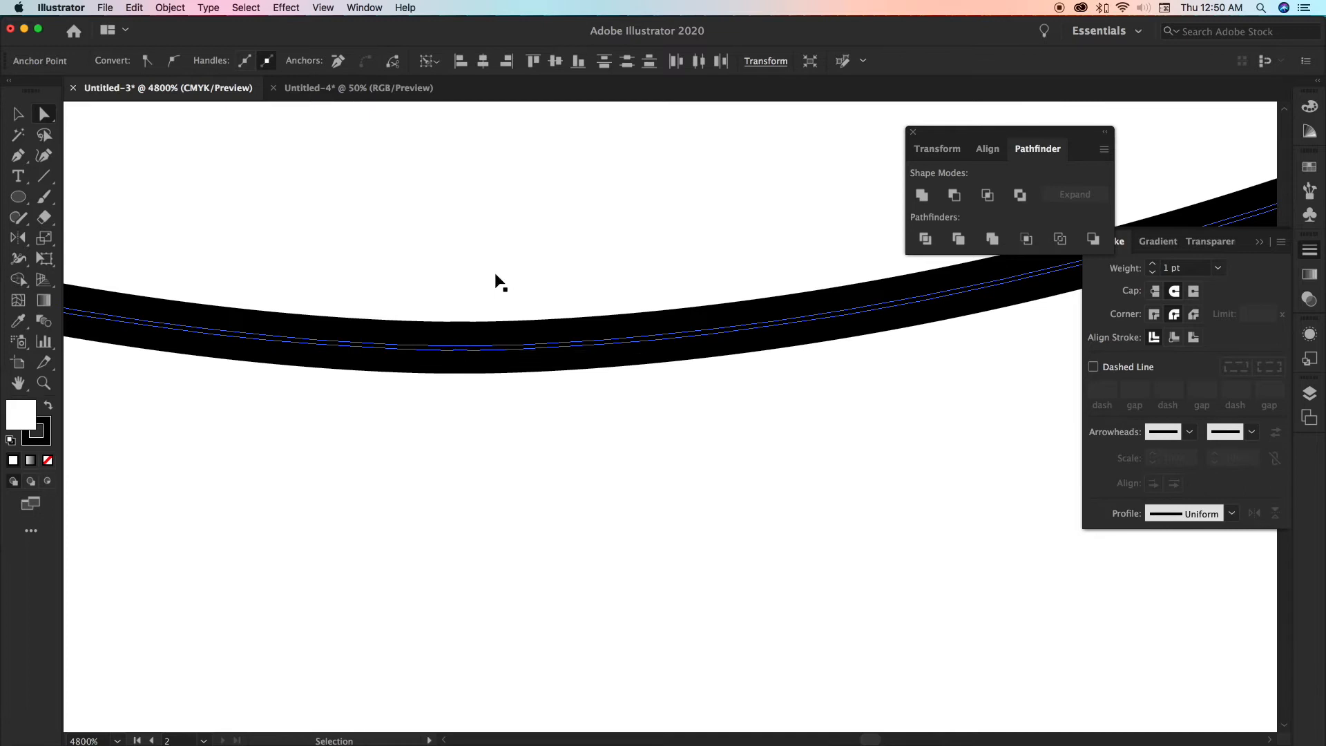
Place a copy of the neckline's right half just outside the collar seam, offset slightly down and to the right
key("super+z")
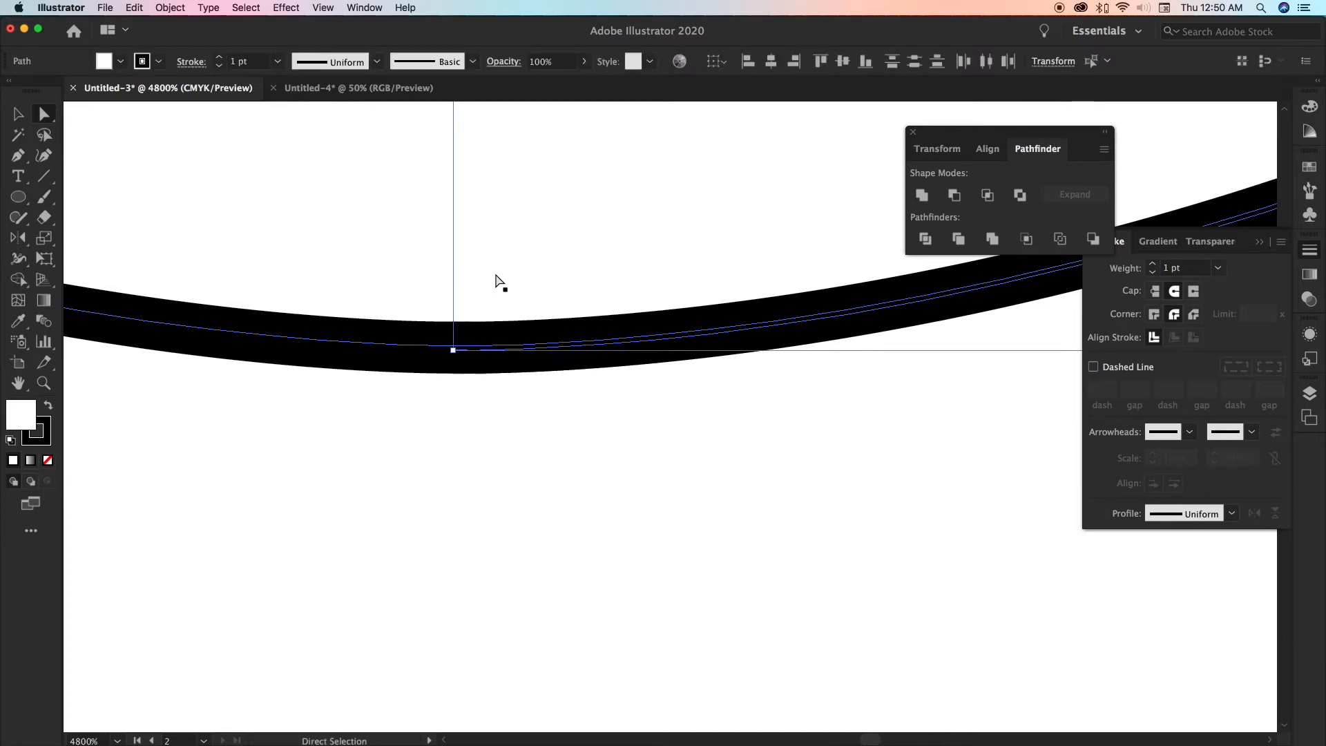
key("super+z")
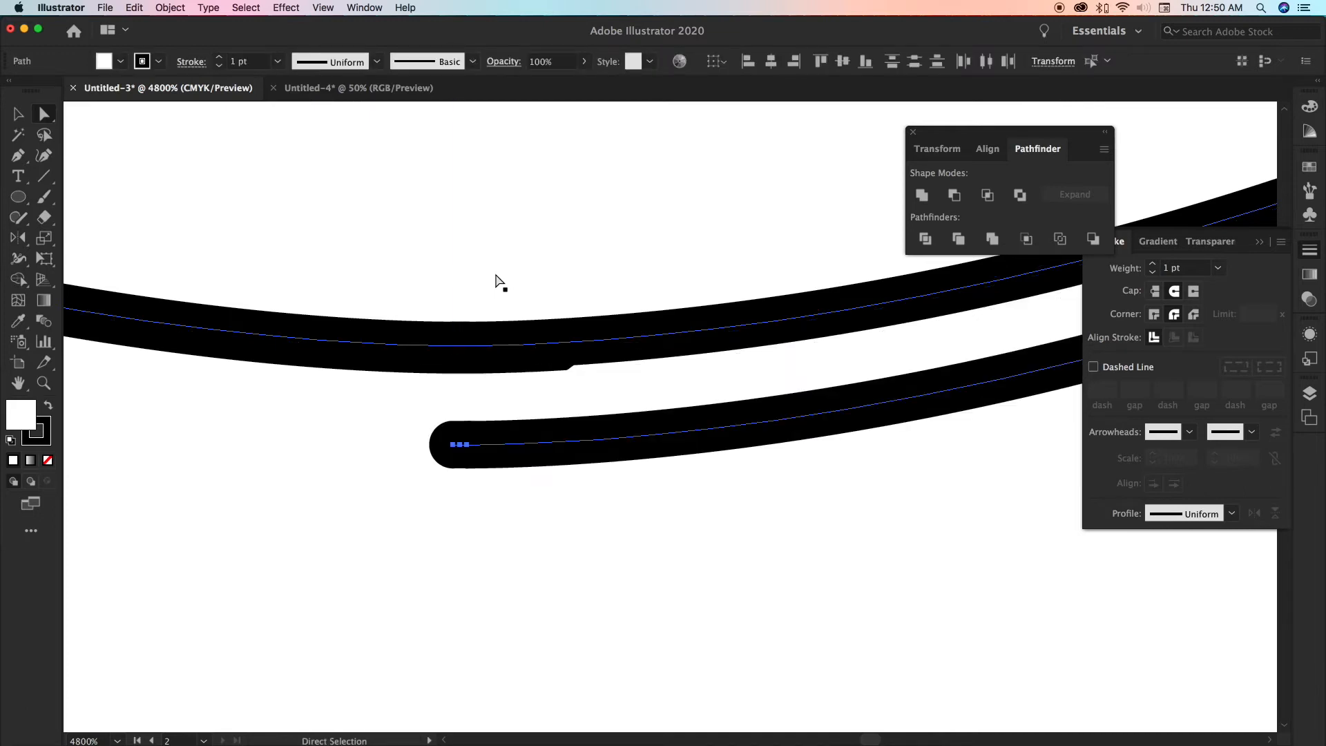
key("super+minus")
key("super+minus")
key("super+minus")
key("super+minus")
key("super+minus")
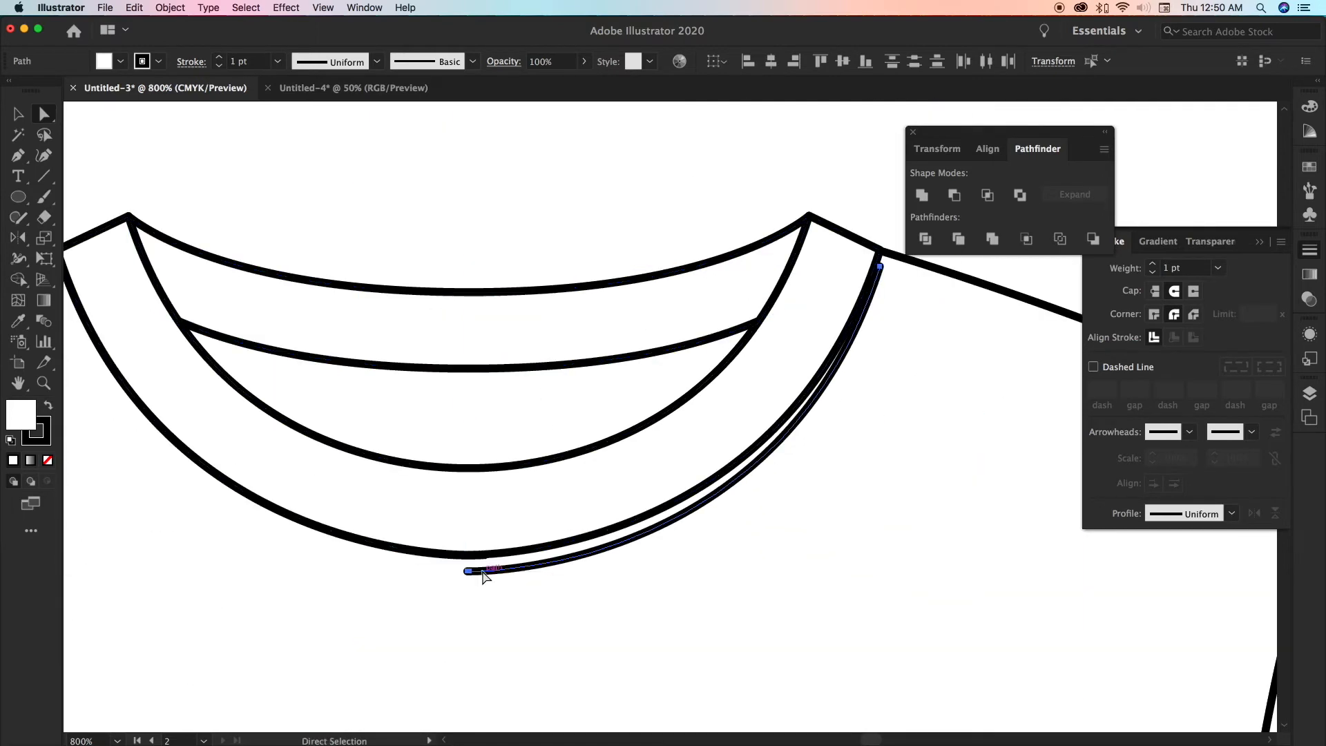
key("Up")
key("Right")
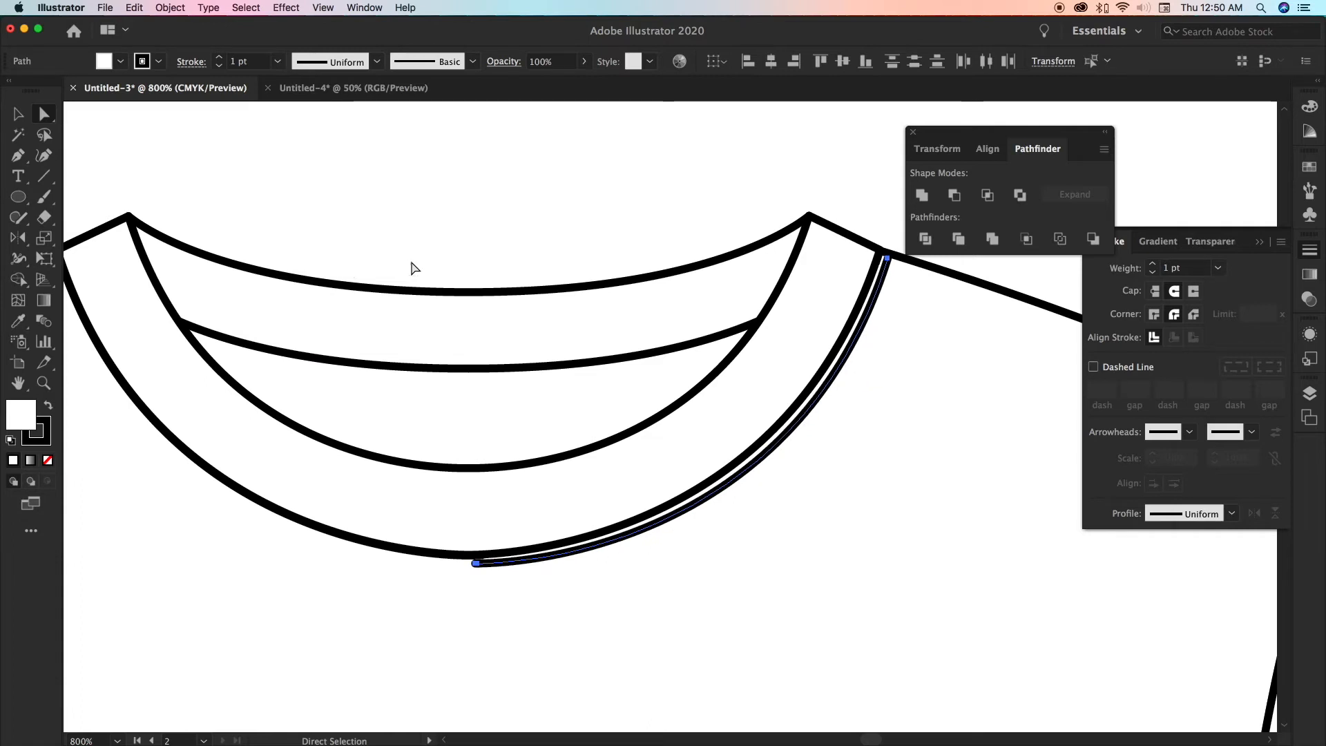
Make the offset neckline copy a dashed stitch line with 2 pt dashes, 1 pt gaps and a butt cap
left_click(1094, 367)
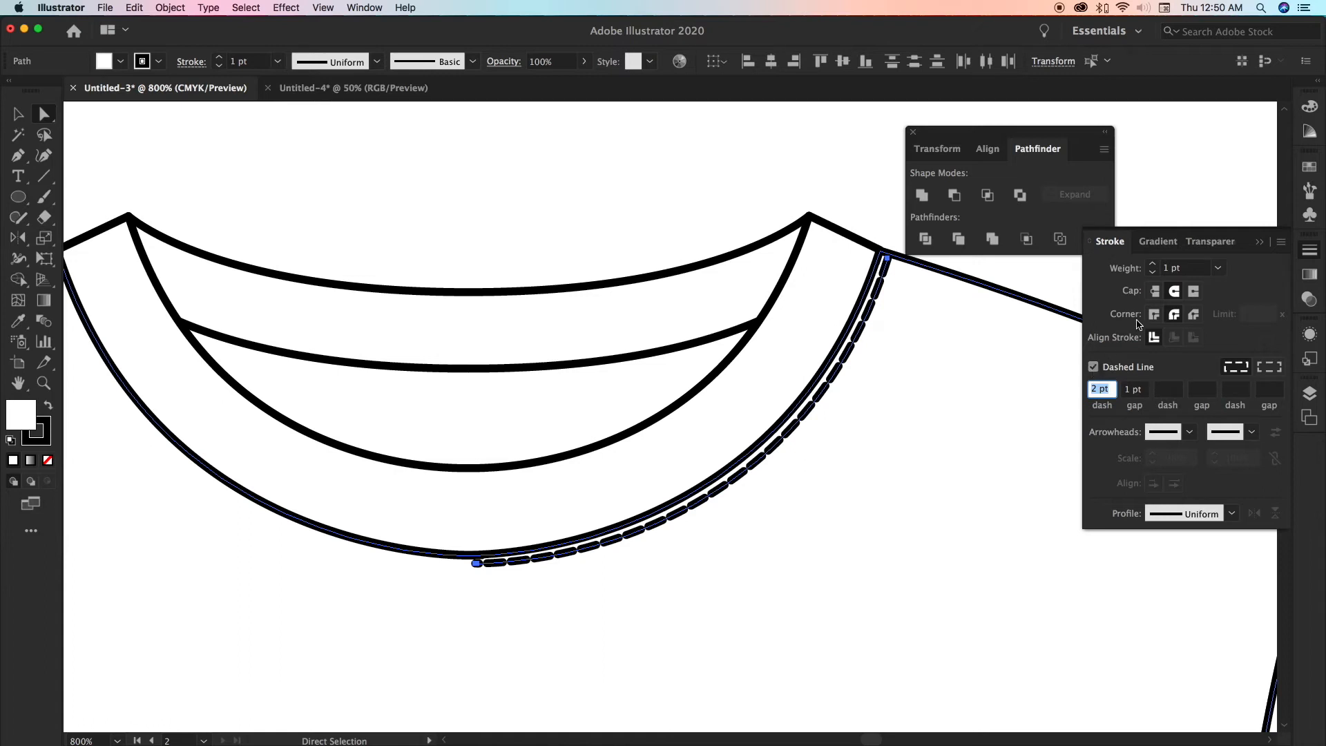
left_click(1154, 291)
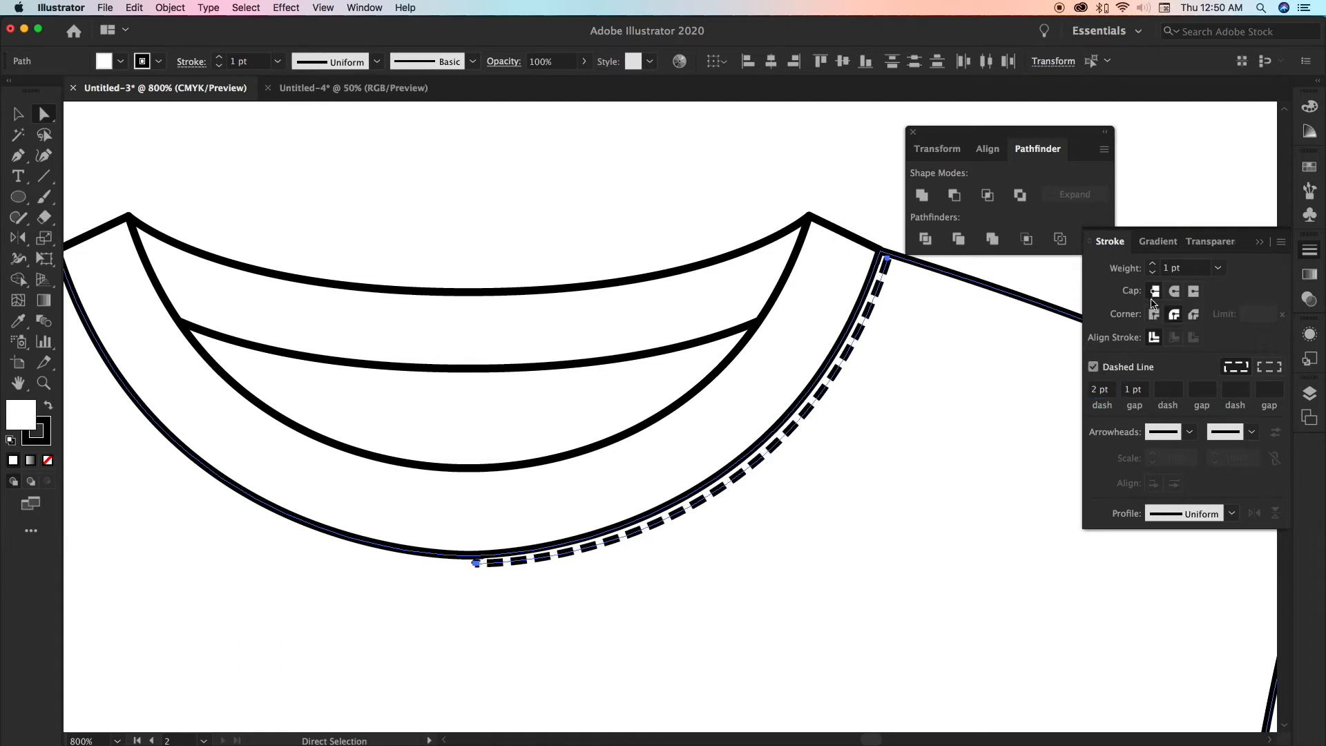
left_click(18, 114)
left_click(319, 259)
Delete the stray extra anchor points at the bottom-center end of the dashed neckline stitch
left_click(44, 116)
scroll(476, 567, "up", 2)
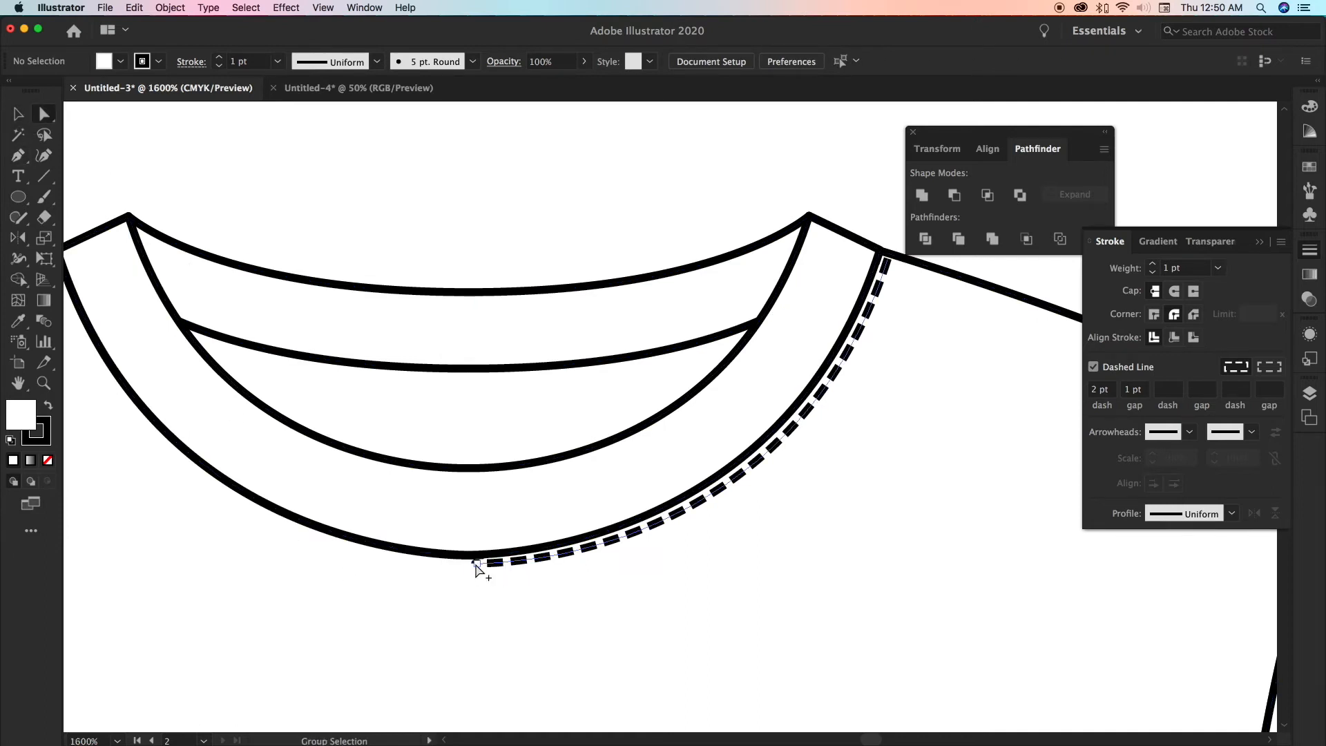
scroll(476, 567, "up", 3)
scroll(504, 604, "down", 3)
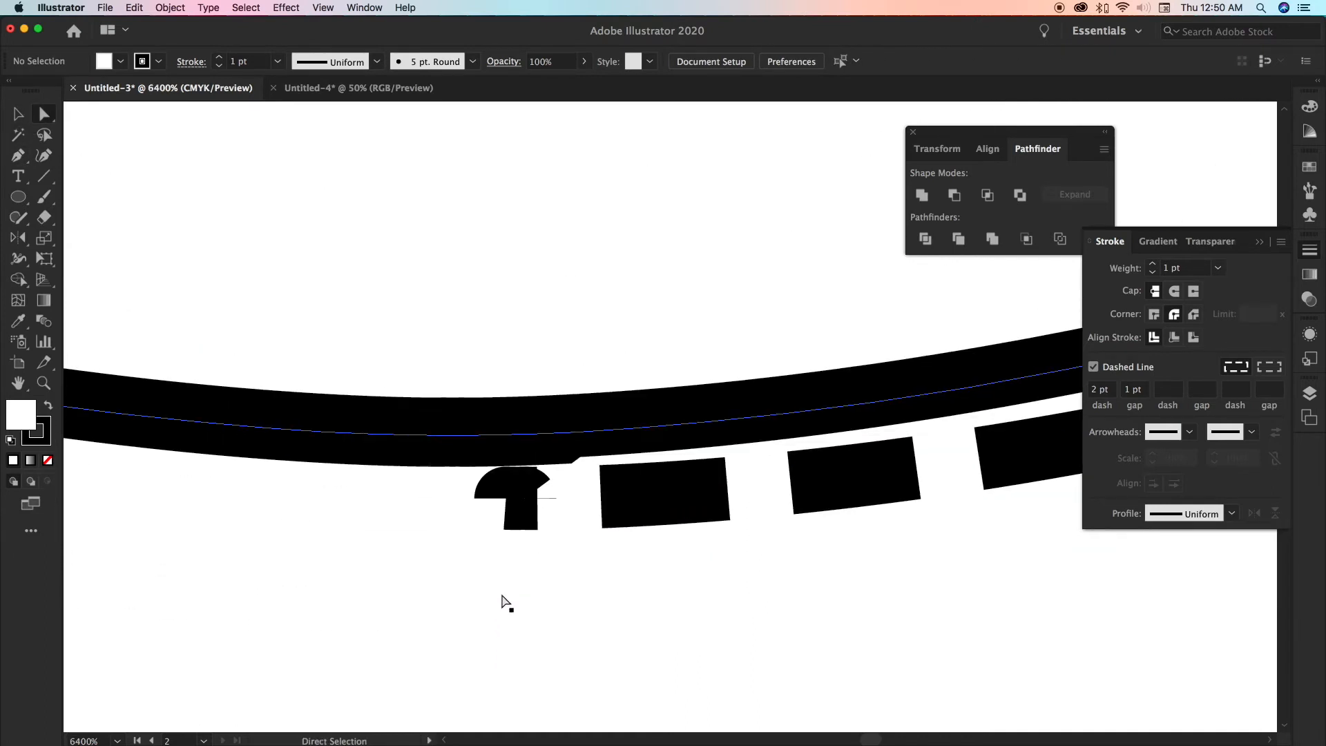
left_click(517, 503)
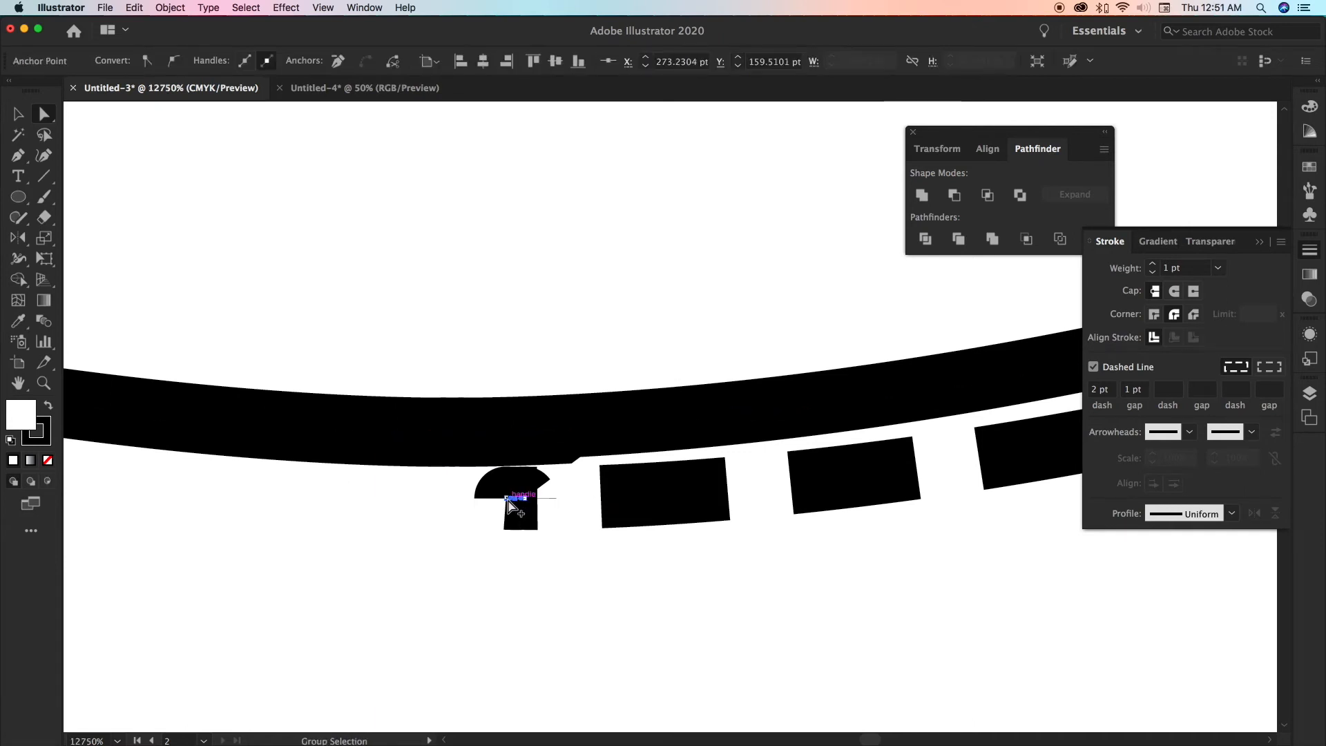
scroll(518, 509, "up", 5)
scroll(518, 511, "down", 3)
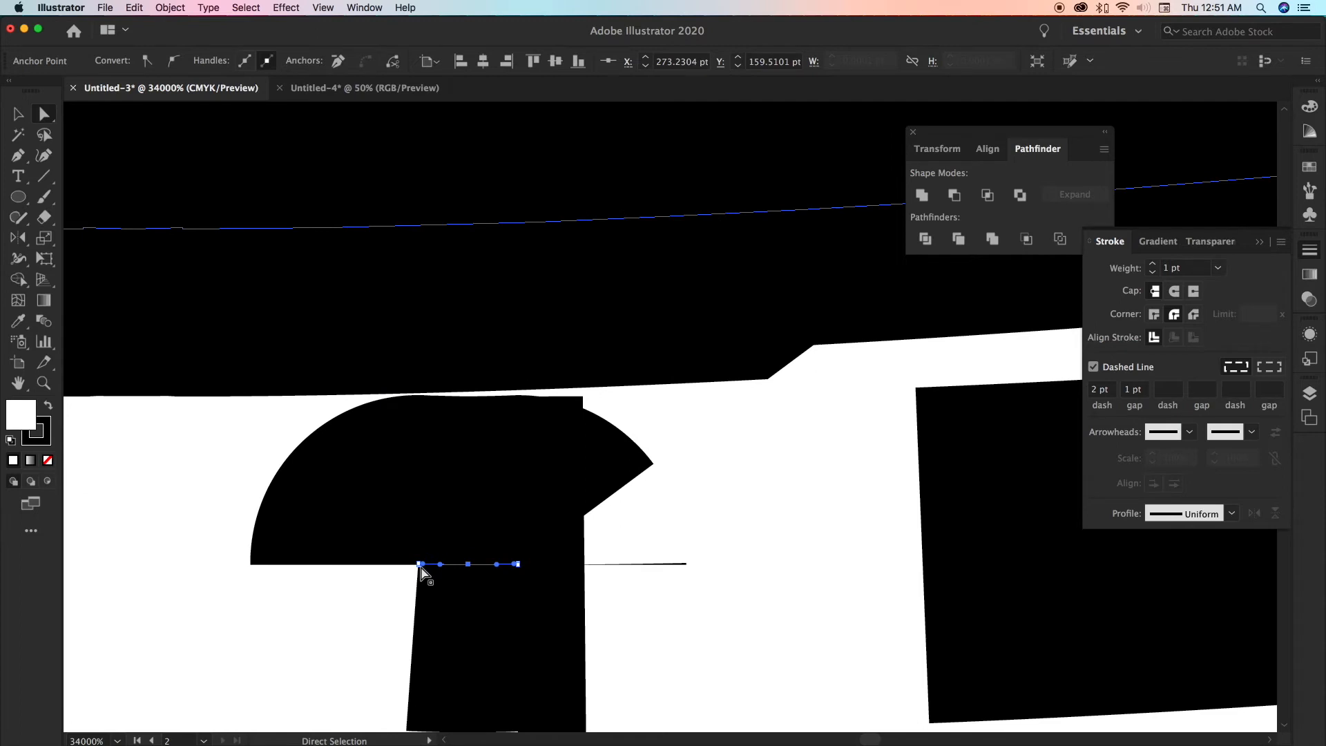
left_click(418, 564)
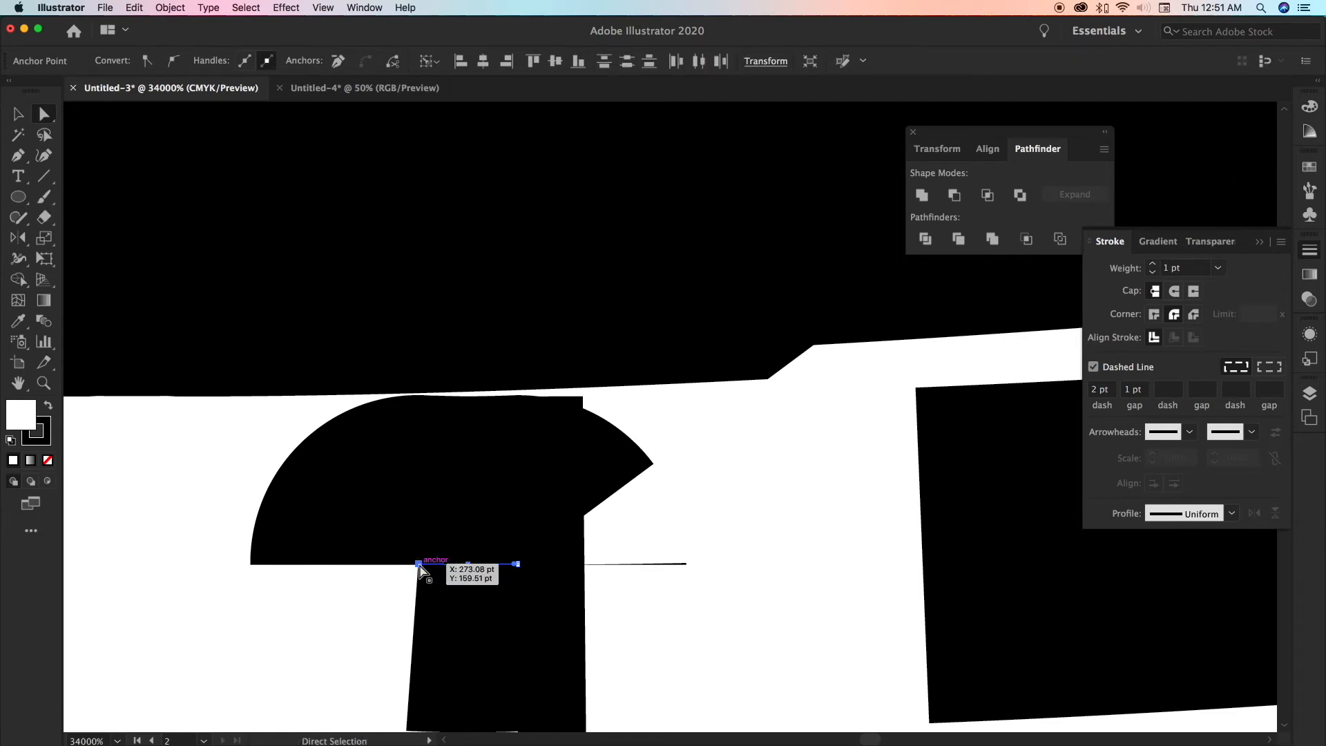
key("Delete")
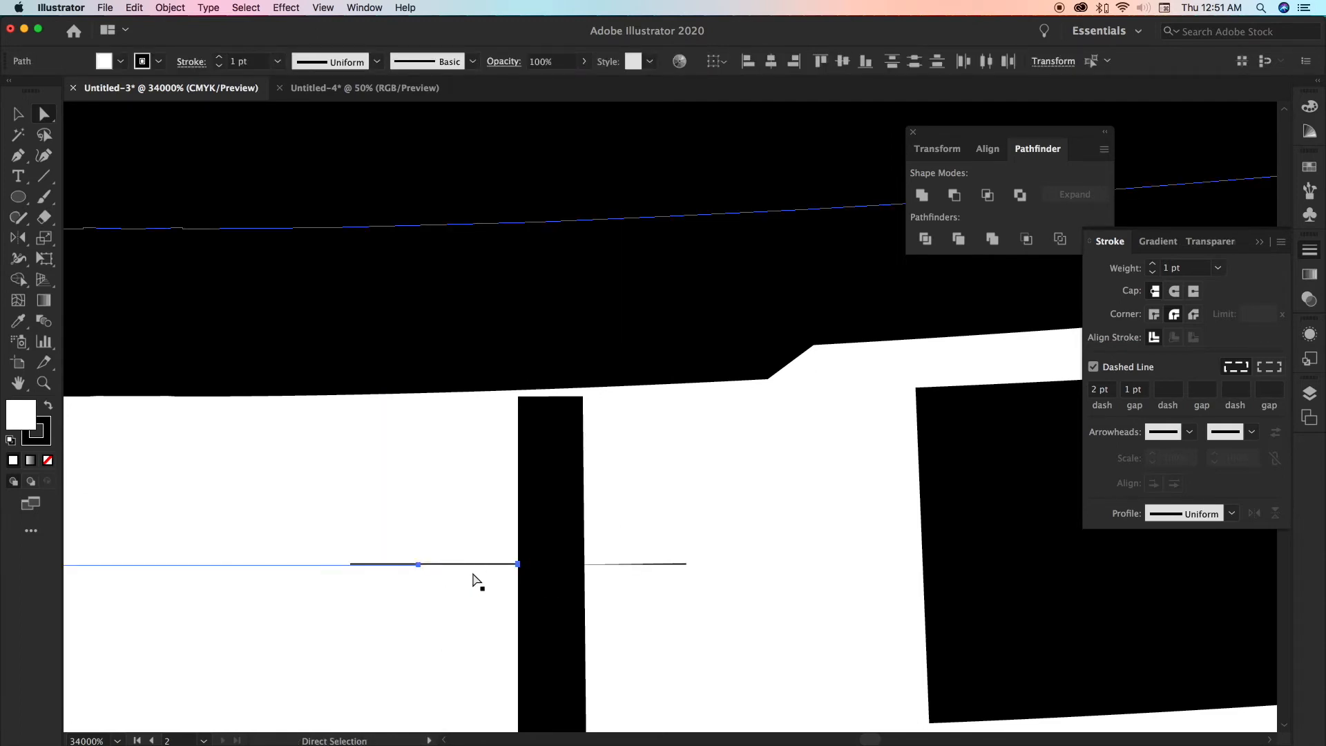
left_click(434, 586)
left_click(420, 565)
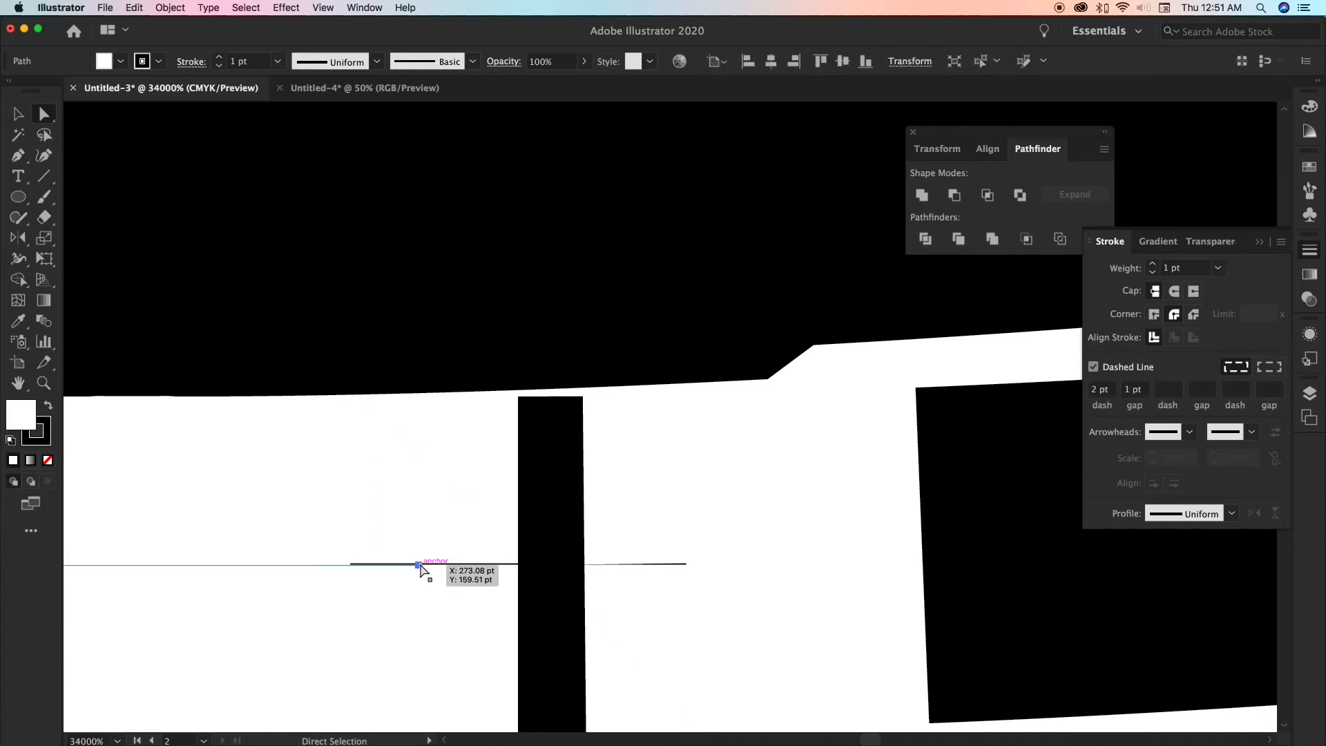
key("Delete")
left_click(420, 566)
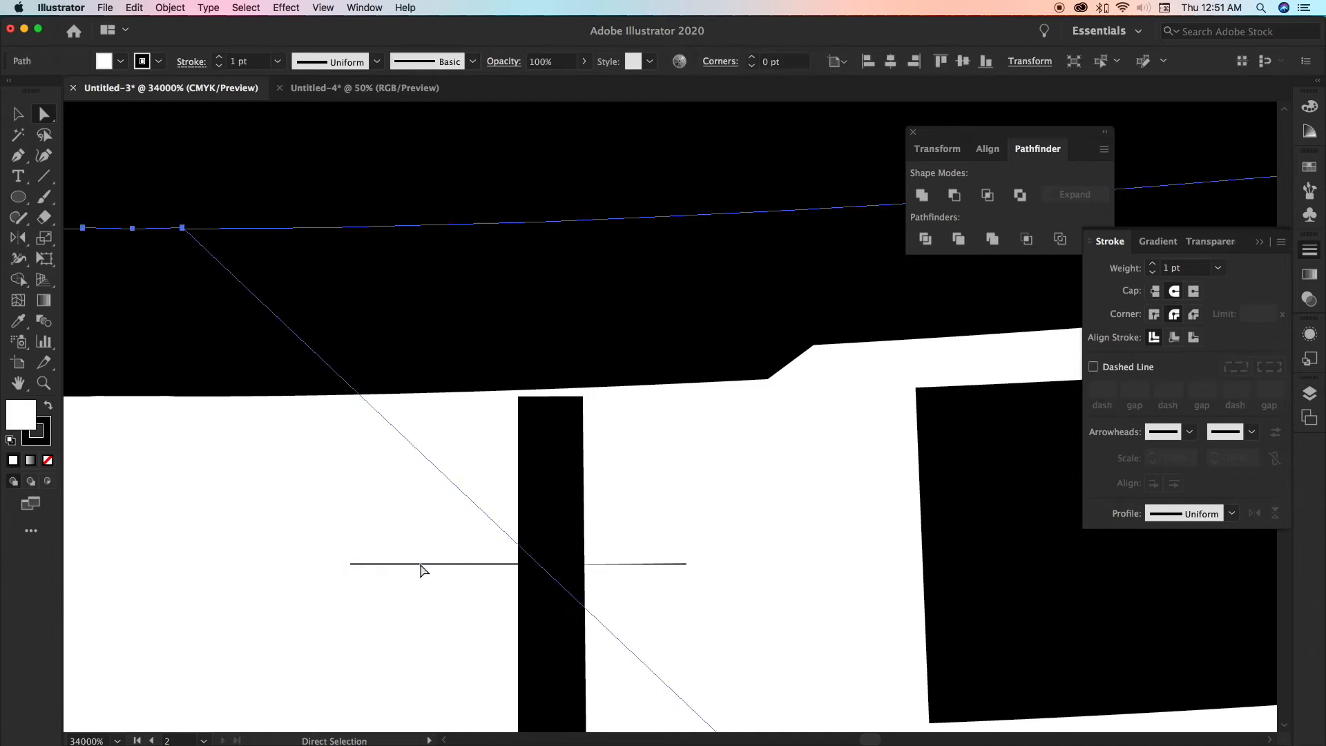
left_click(550, 566)
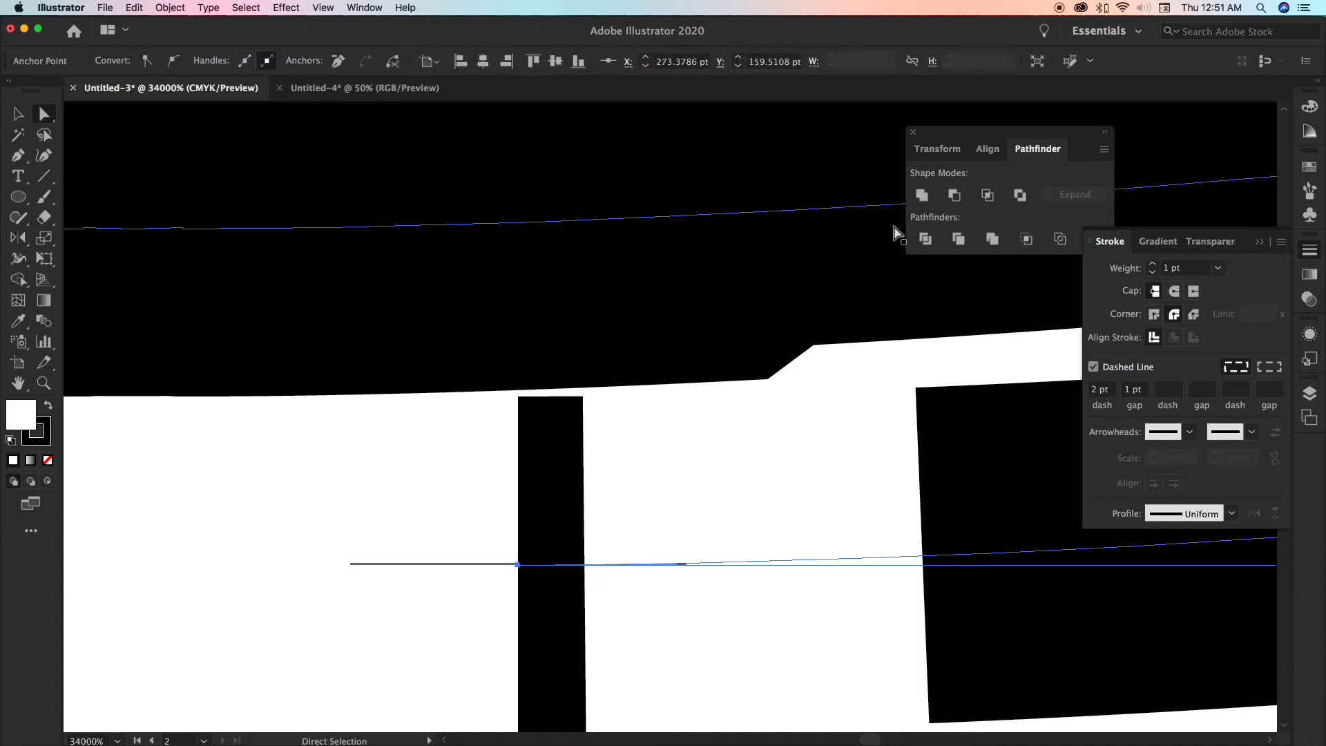
left_click(438, 424)
Create a copy of the dashed neckline stitch reflected across the vertical axis
key("super+minus")
key("super+minus")
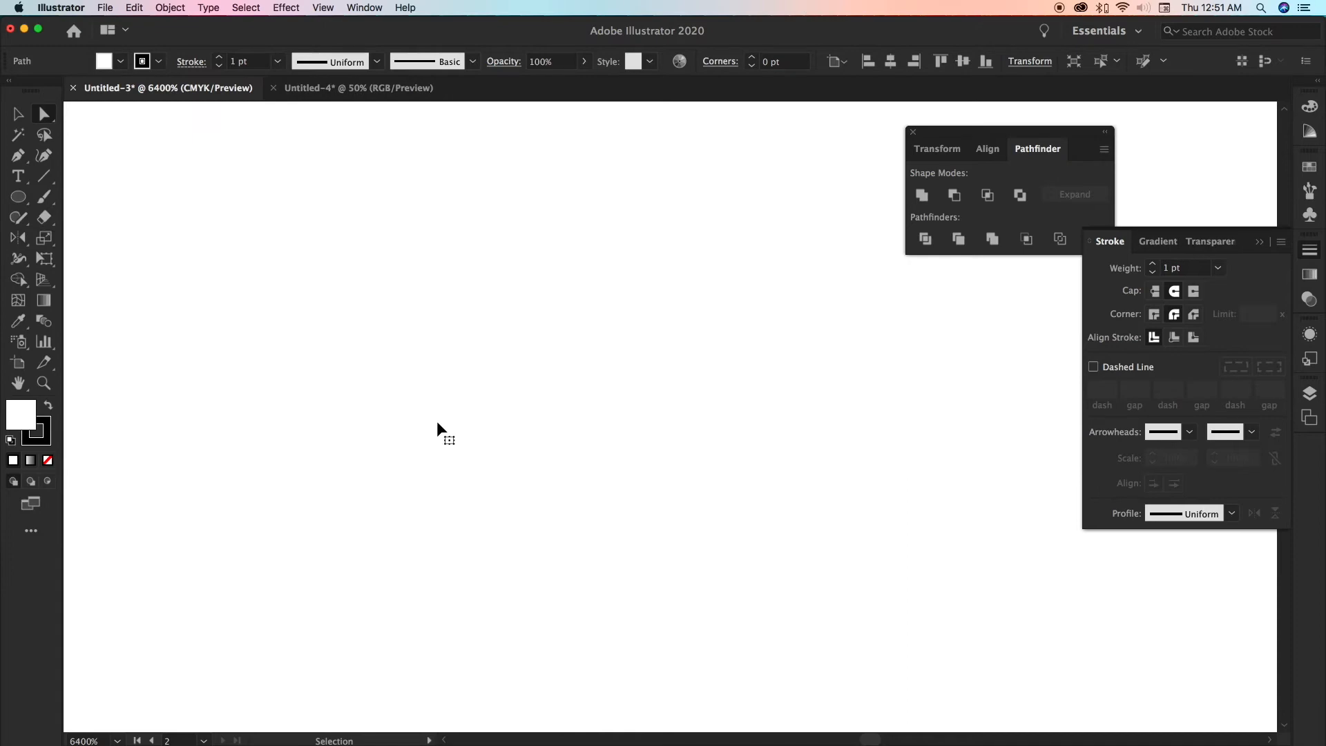
key("super+0")
key("super+minus")
key("super+minus")
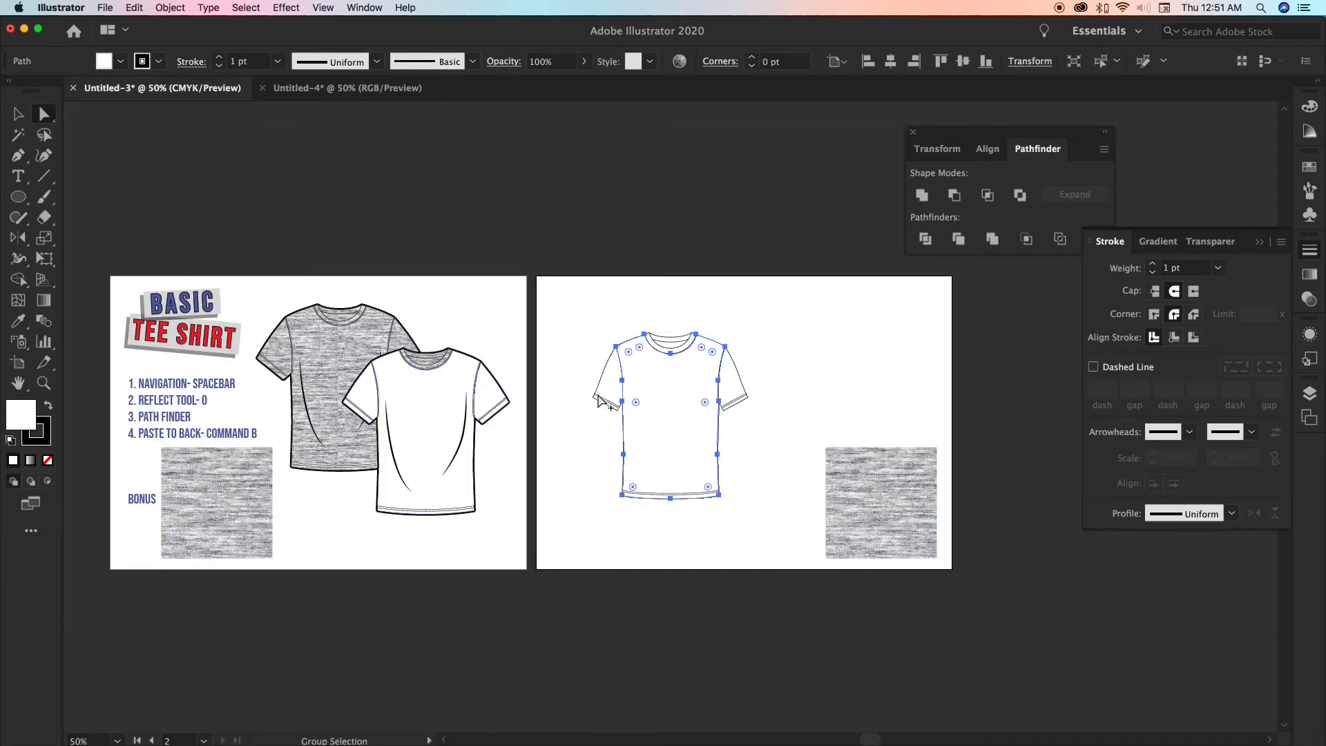
scroll(665, 379, "up", 9)
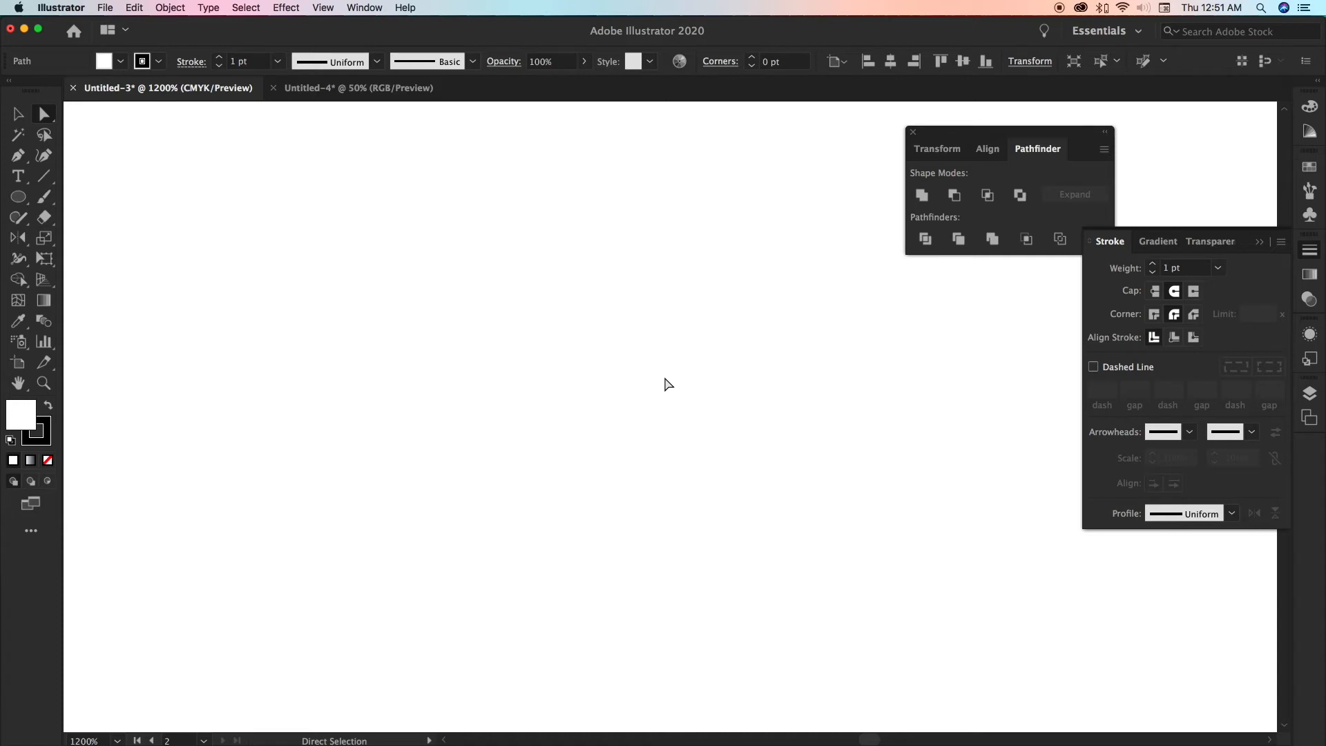
scroll(664, 379, "down", 8)
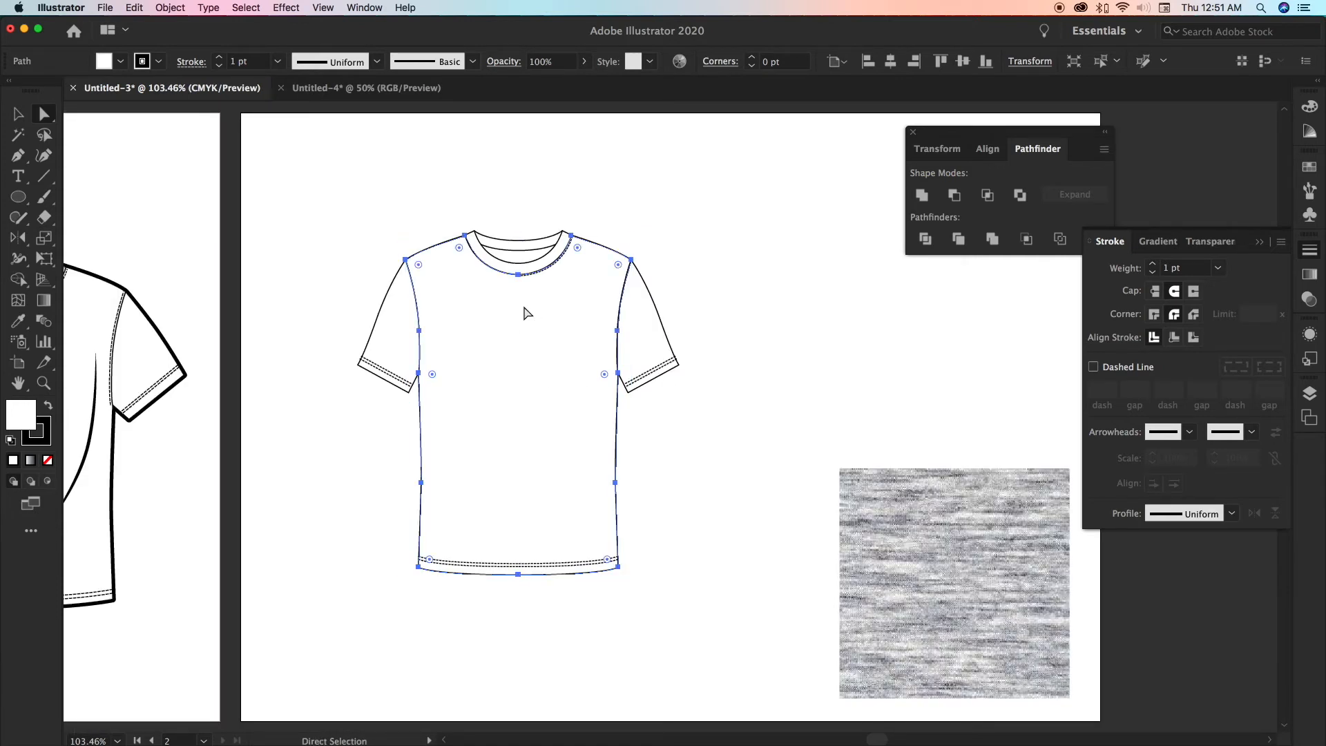
scroll(525, 289, "up", 4)
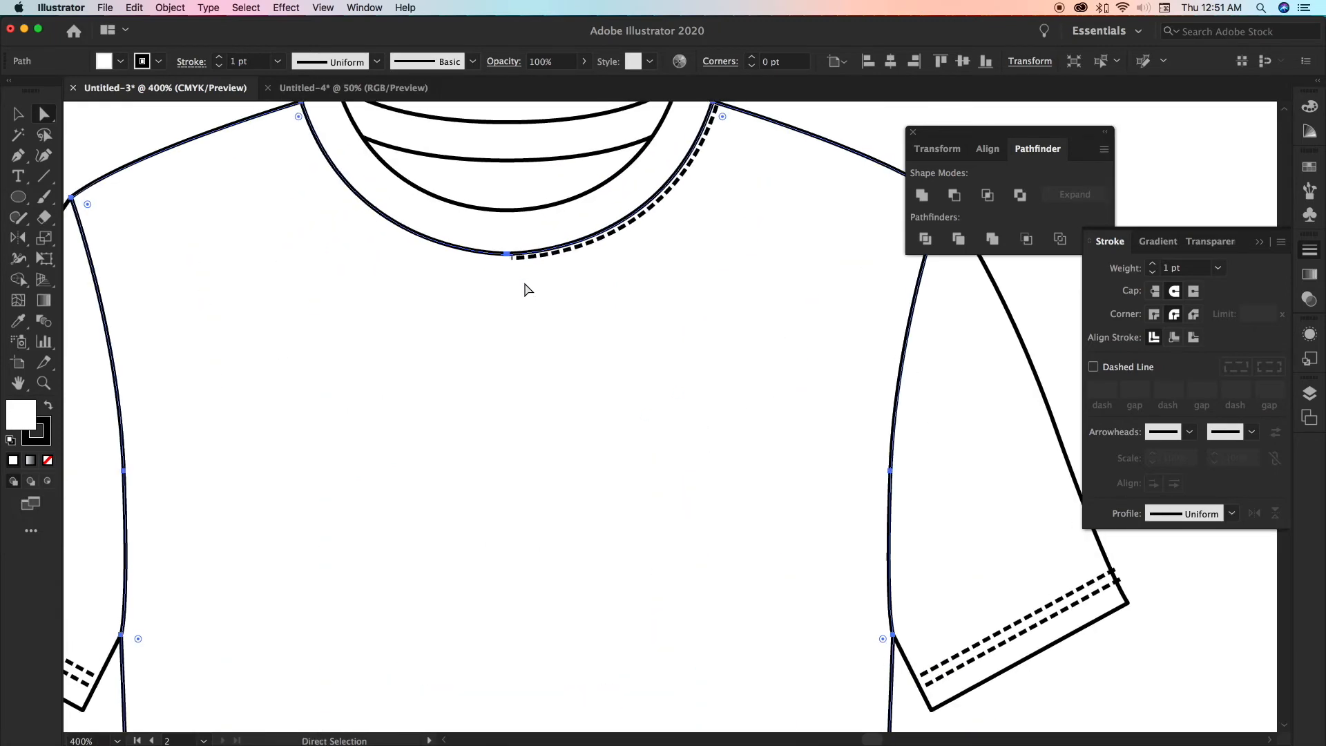
scroll(525, 289, "up", 1)
scroll(525, 288, "left", 1)
left_click(15, 118)
left_click(164, 126)
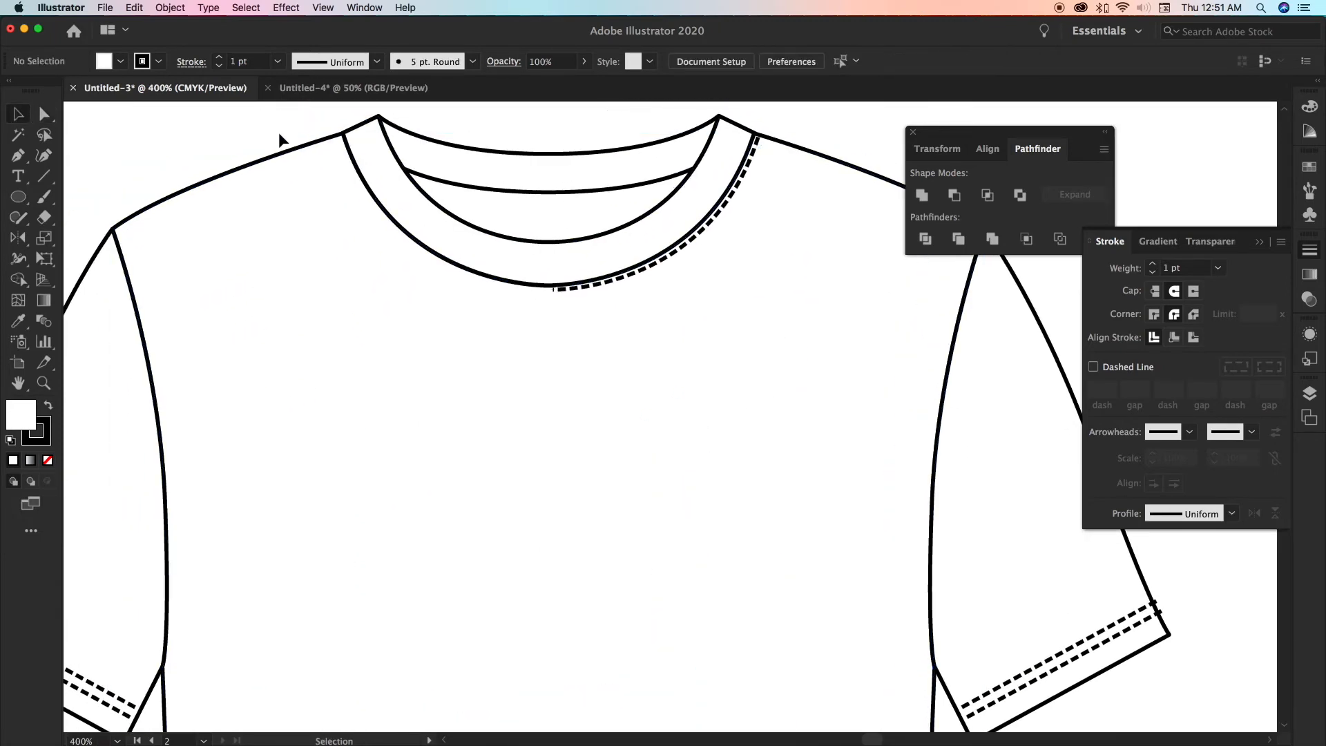
left_click(598, 288)
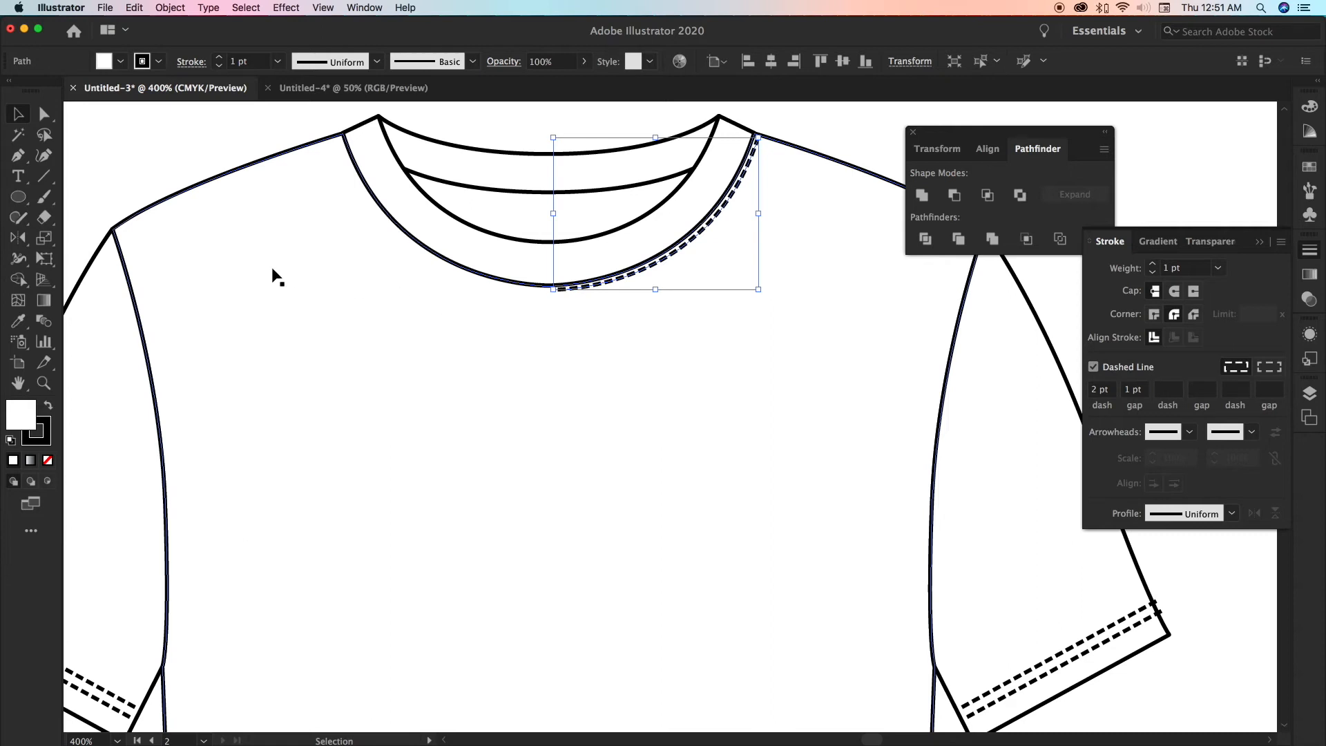
left_click(20, 238)
double_click(21, 239)
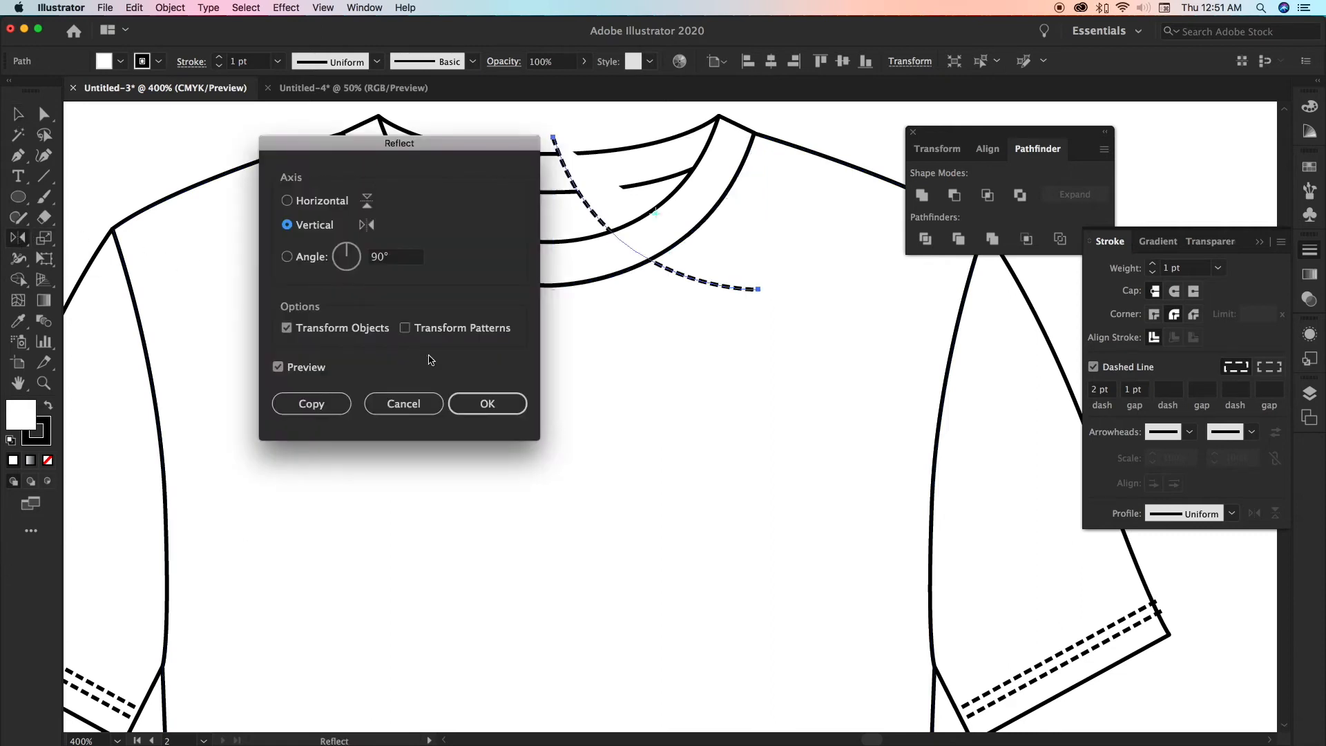
left_click(339, 403)
Move the reflected stitch copy over so it follows the left half of the neckline just outside the collar seam
left_click(18, 115)
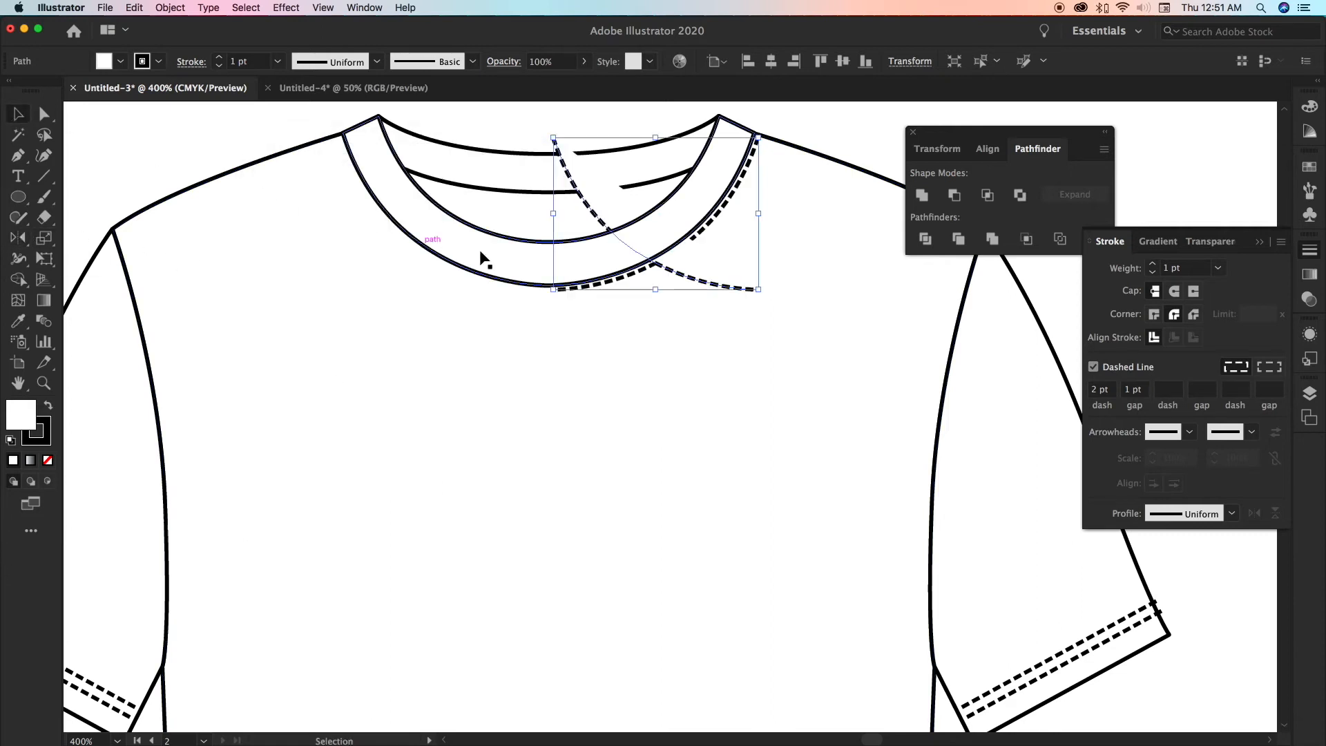
left_click_drag(689, 284, 472, 282)
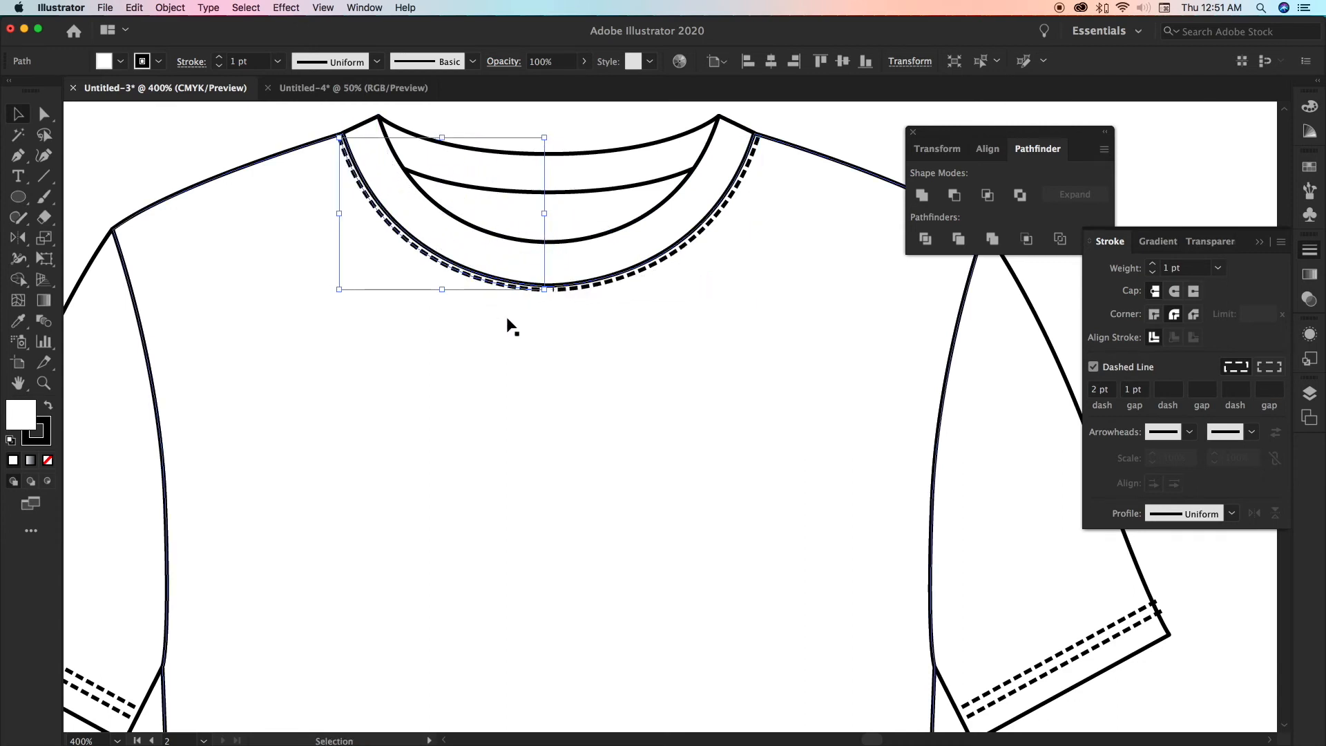
left_click(546, 318)
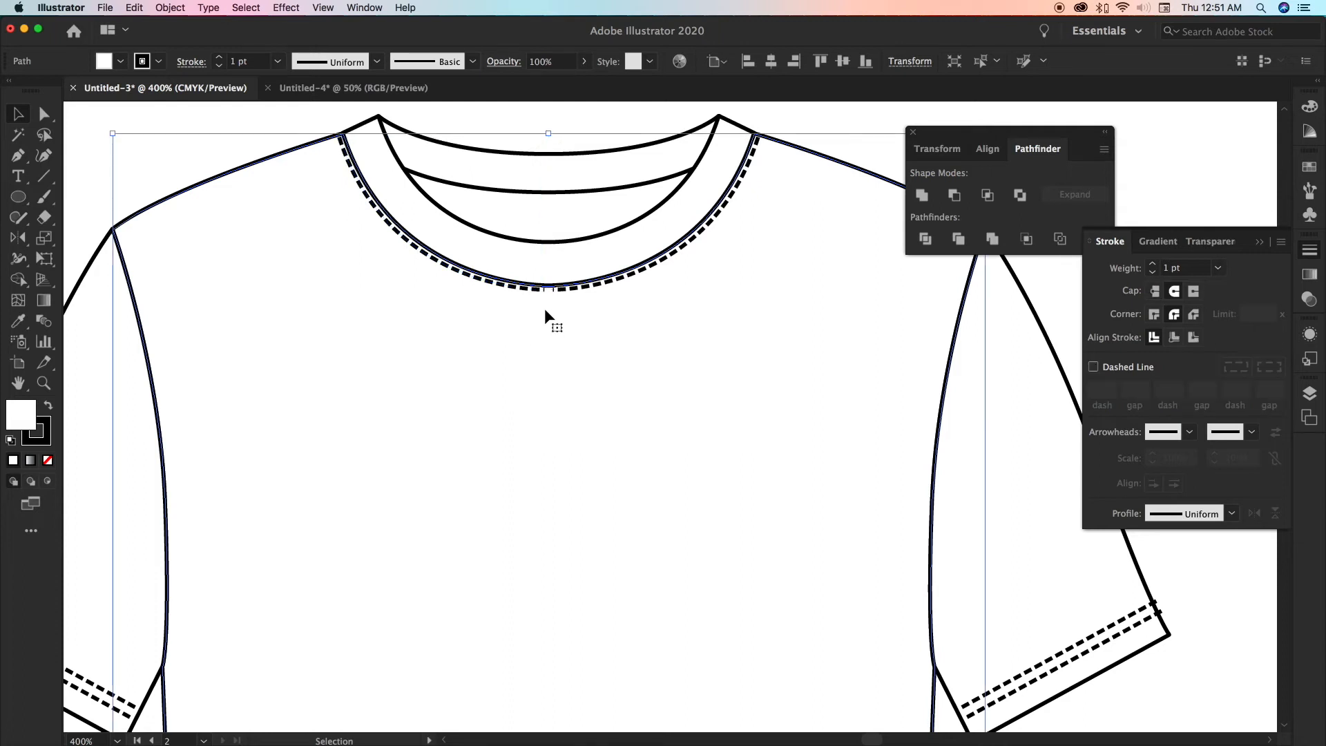
Join the left and right neckline stitch halves with the Pen tool across the gap at the bottom center
scroll(556, 311, "up", 5)
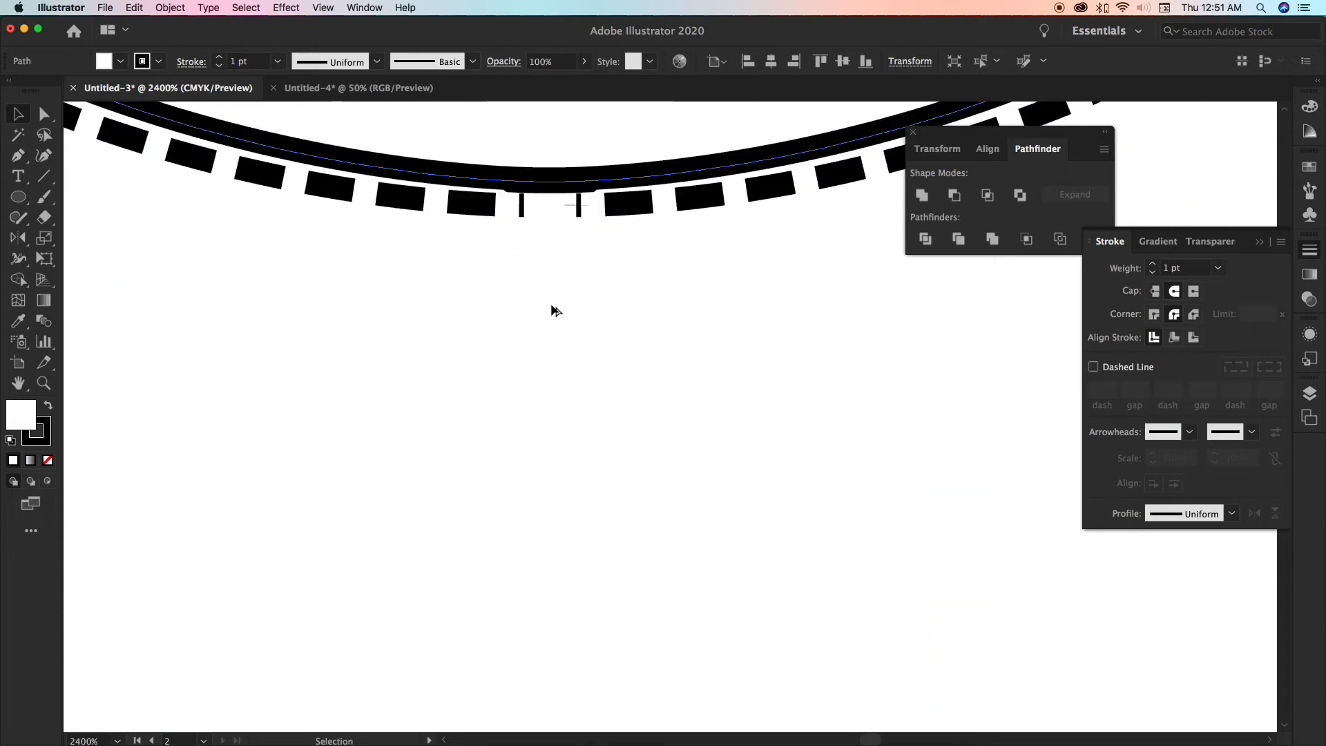
left_click(44, 114)
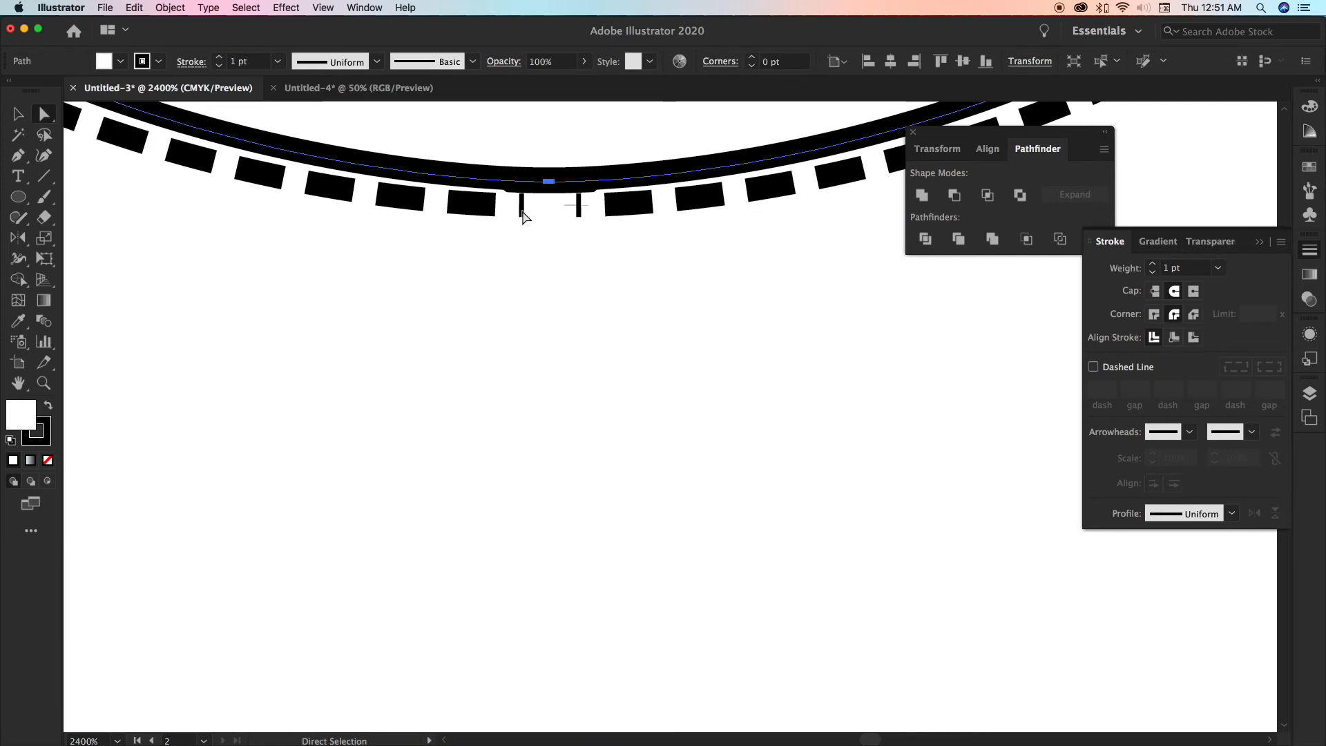
left_click(522, 207)
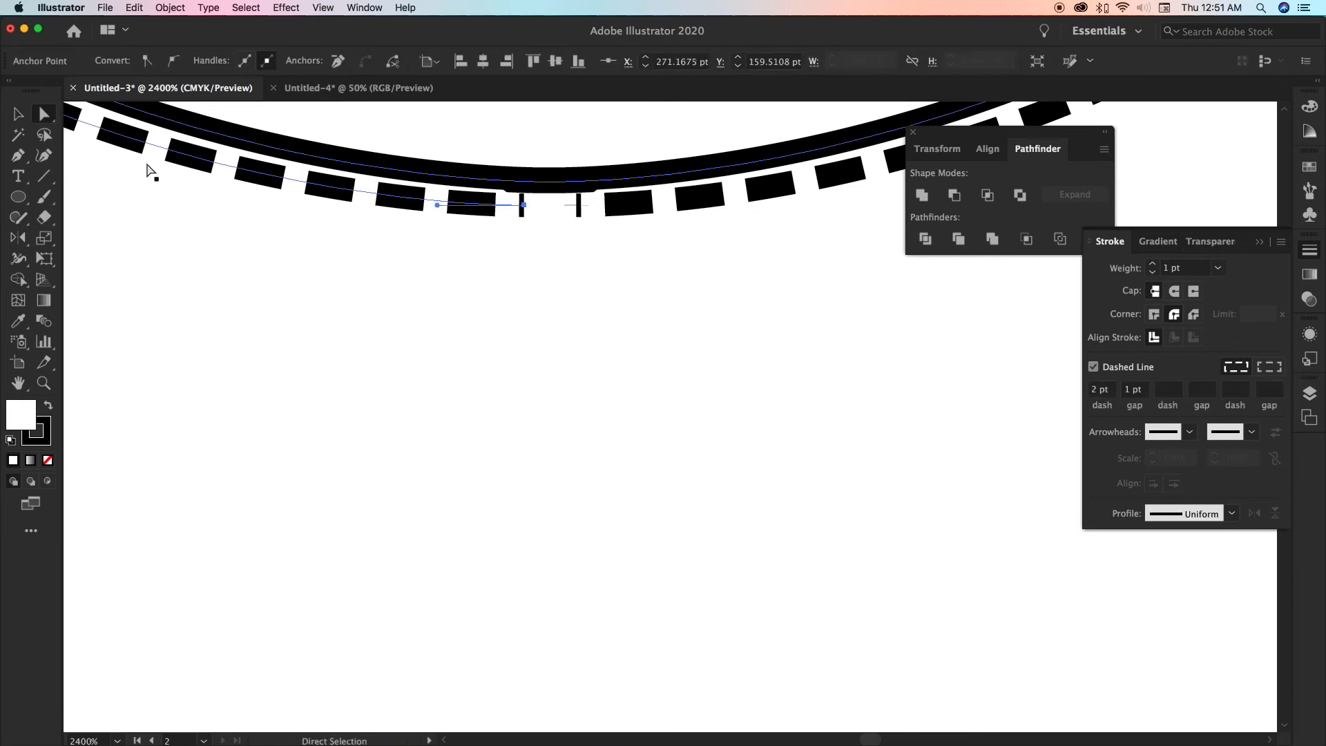
left_click(17, 158)
left_click(525, 206)
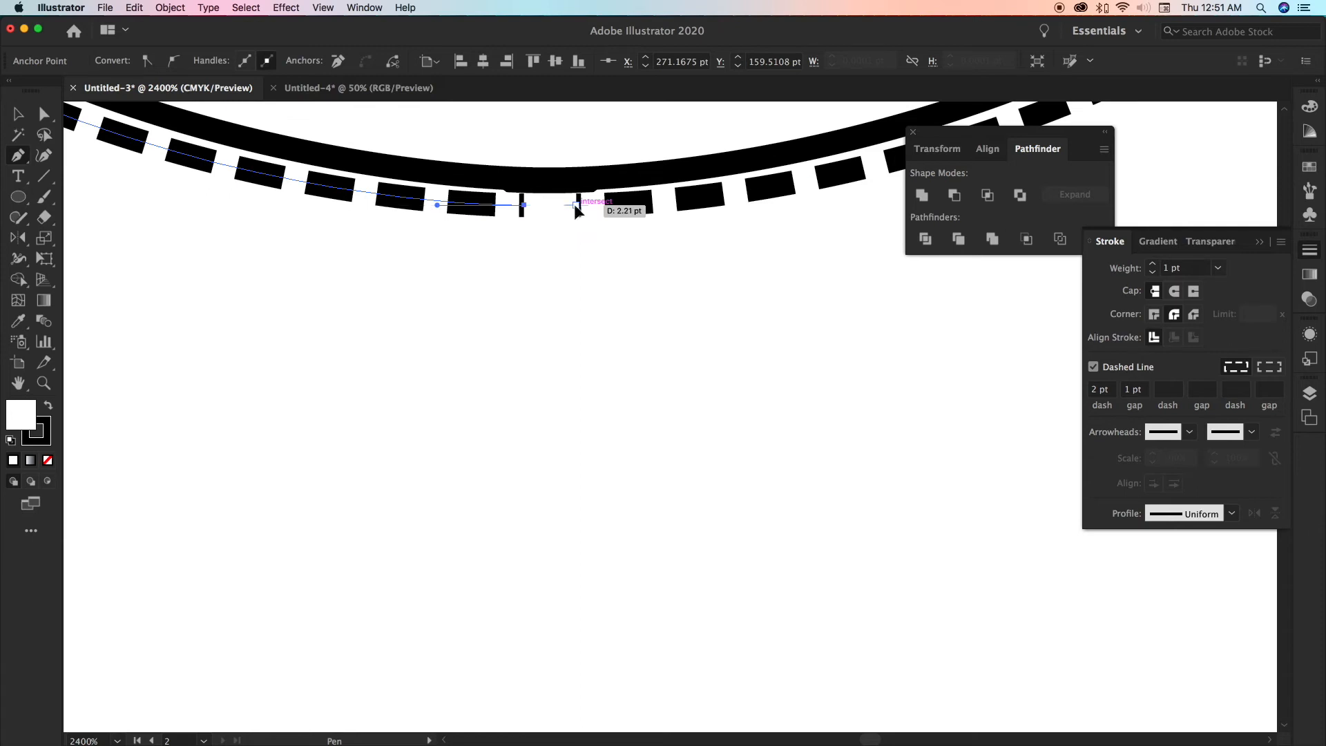
left_click(576, 205)
left_click(17, 113)
left_click(387, 171)
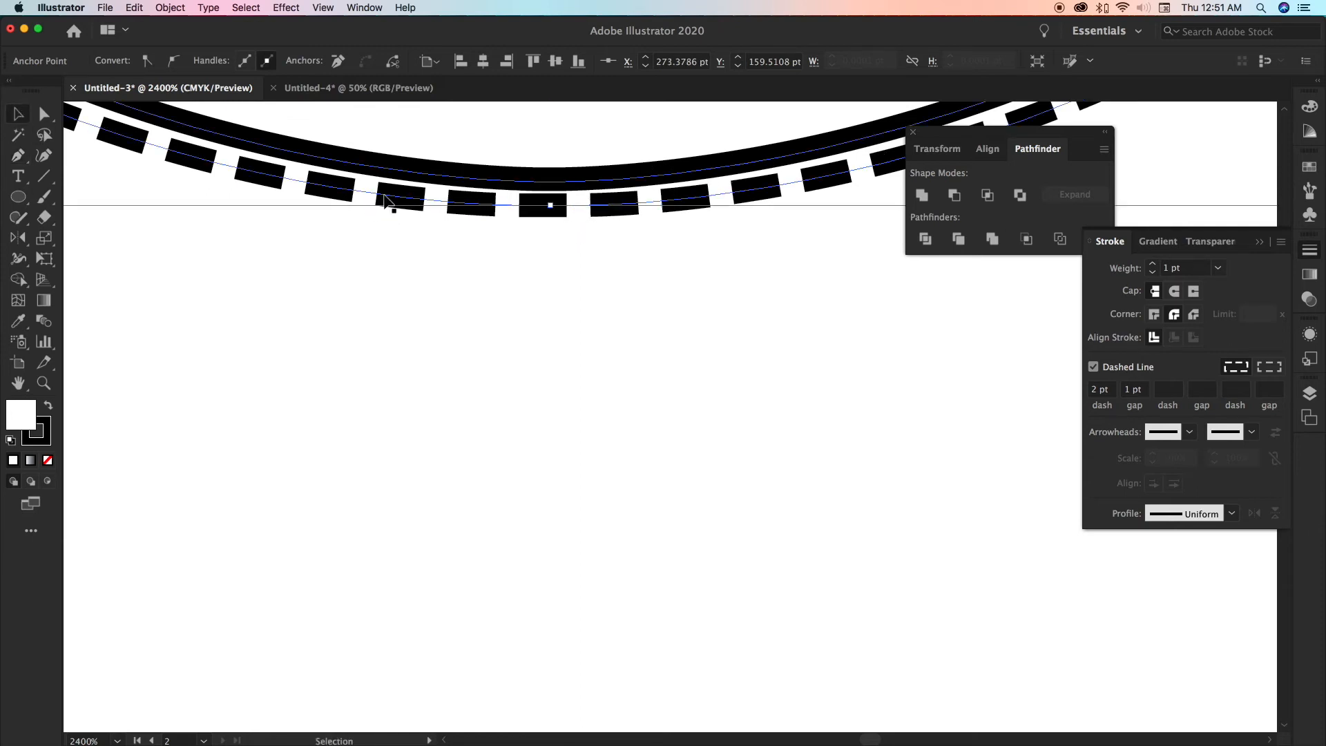
Remove the white fill from the joined neckline stitch so it keeps only its dashed stroke, and deselect it
key("super+minus")
key("super+minus")
key("super+minus")
key("super+minus")
key("super+minus")
key("super+minus")
key("super+minus")
key("super+minus")
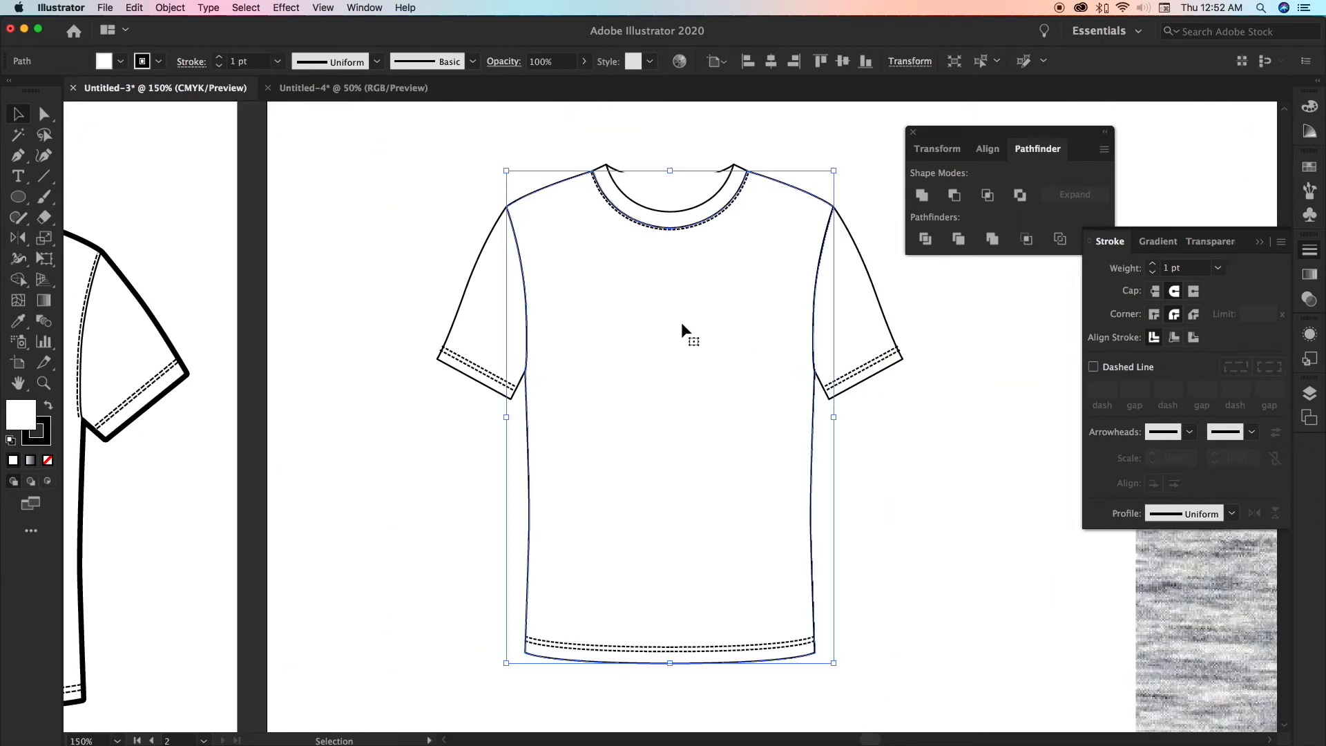
left_click(658, 150)
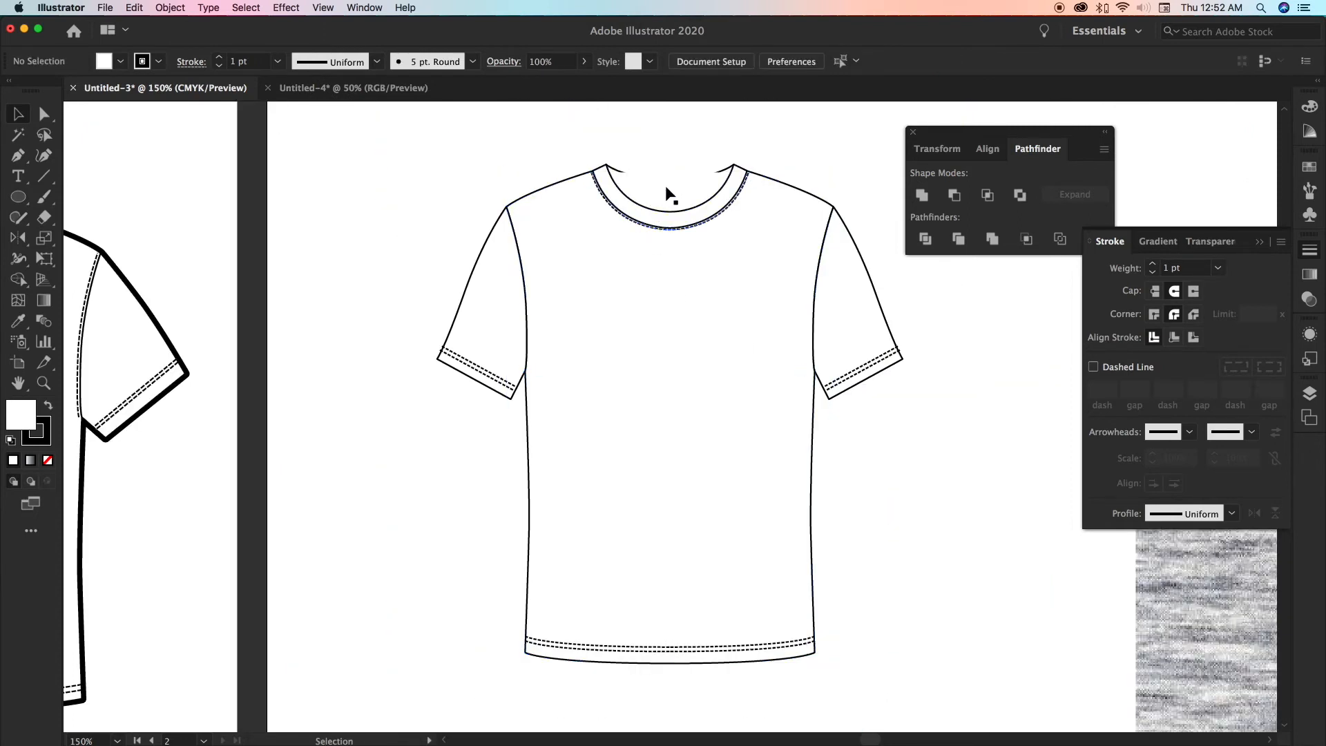
left_click(666, 185)
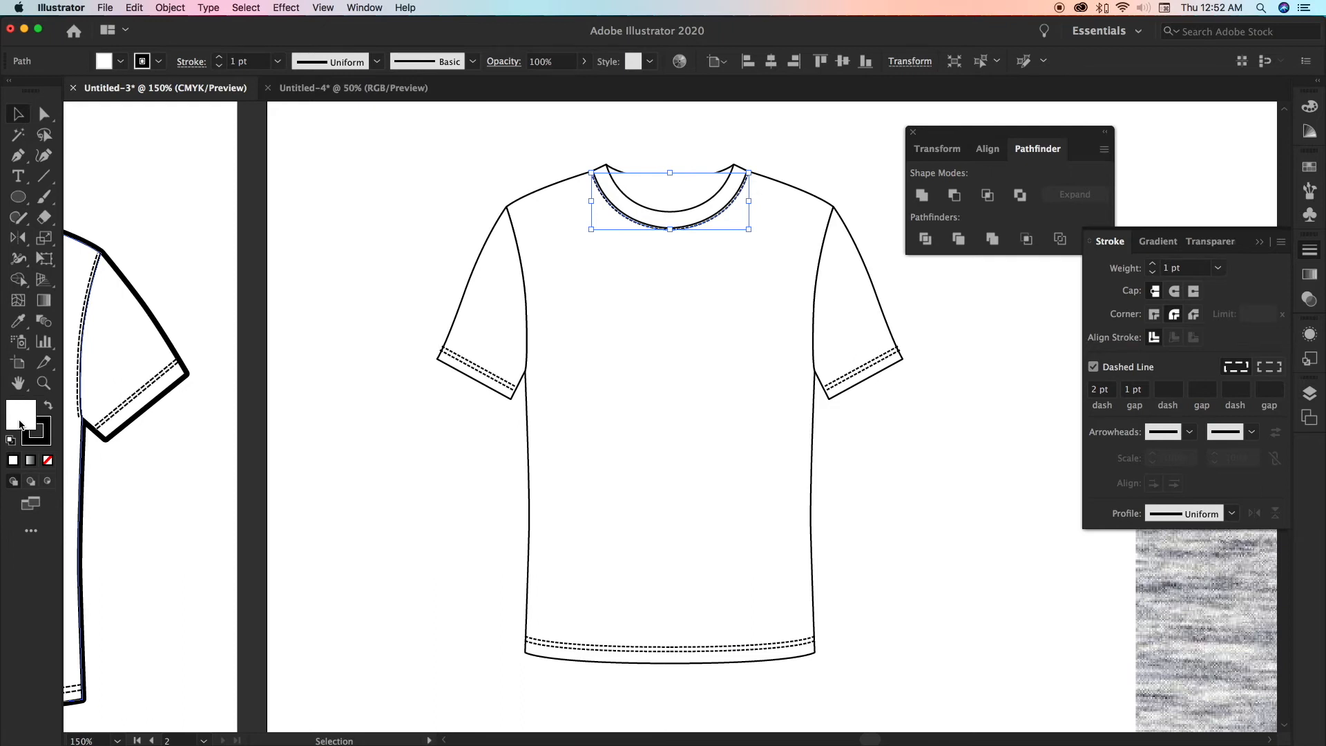
left_click(48, 461)
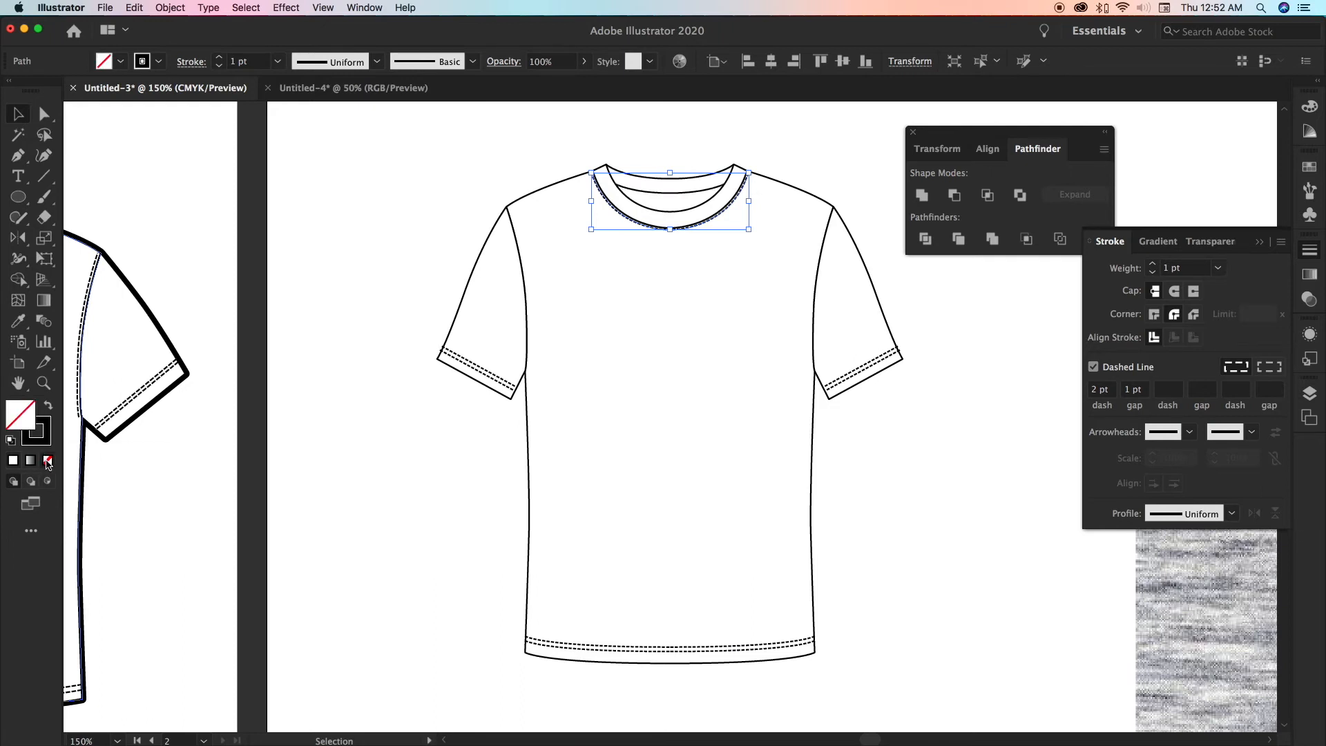
left_click(354, 430)
Pull the left sleeve's outer hem corner with its stitching outward and curve the sleeve's outer edge outward to match
scroll(353, 429, "left", 1)
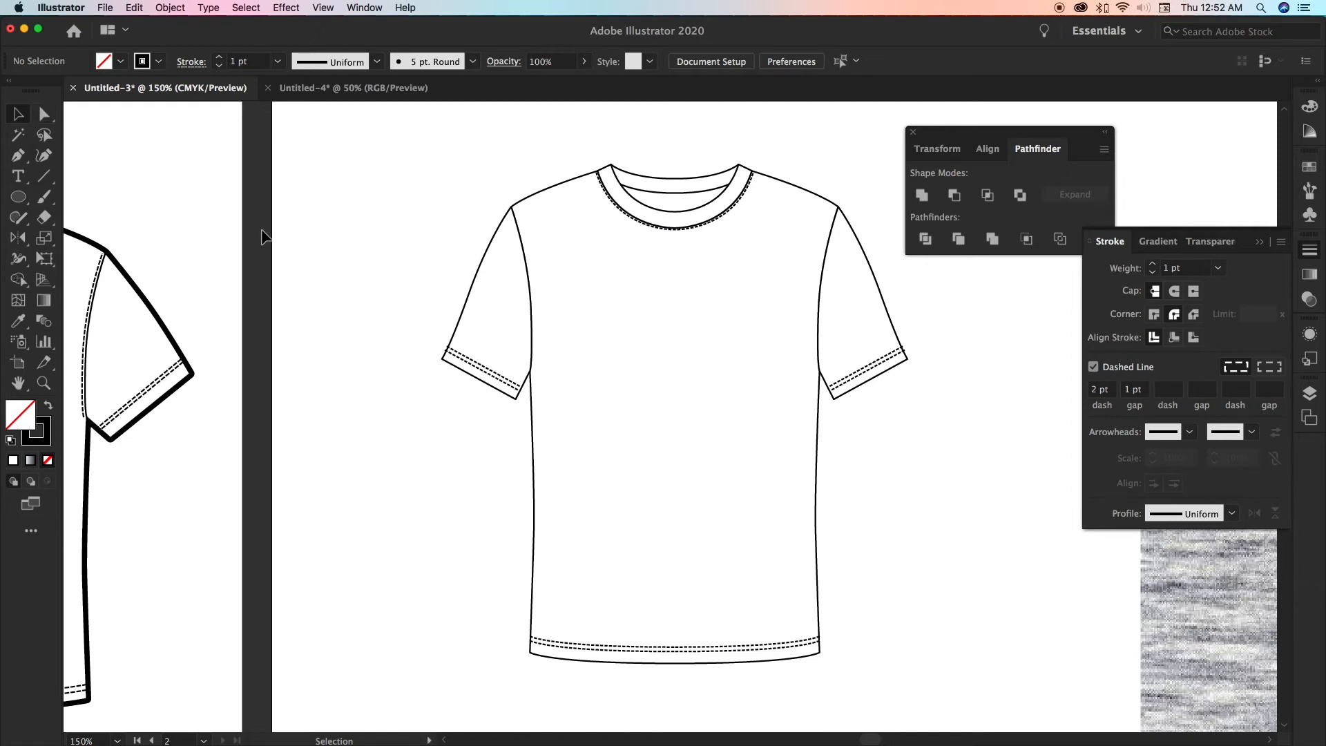
scroll(264, 237, "left", 5)
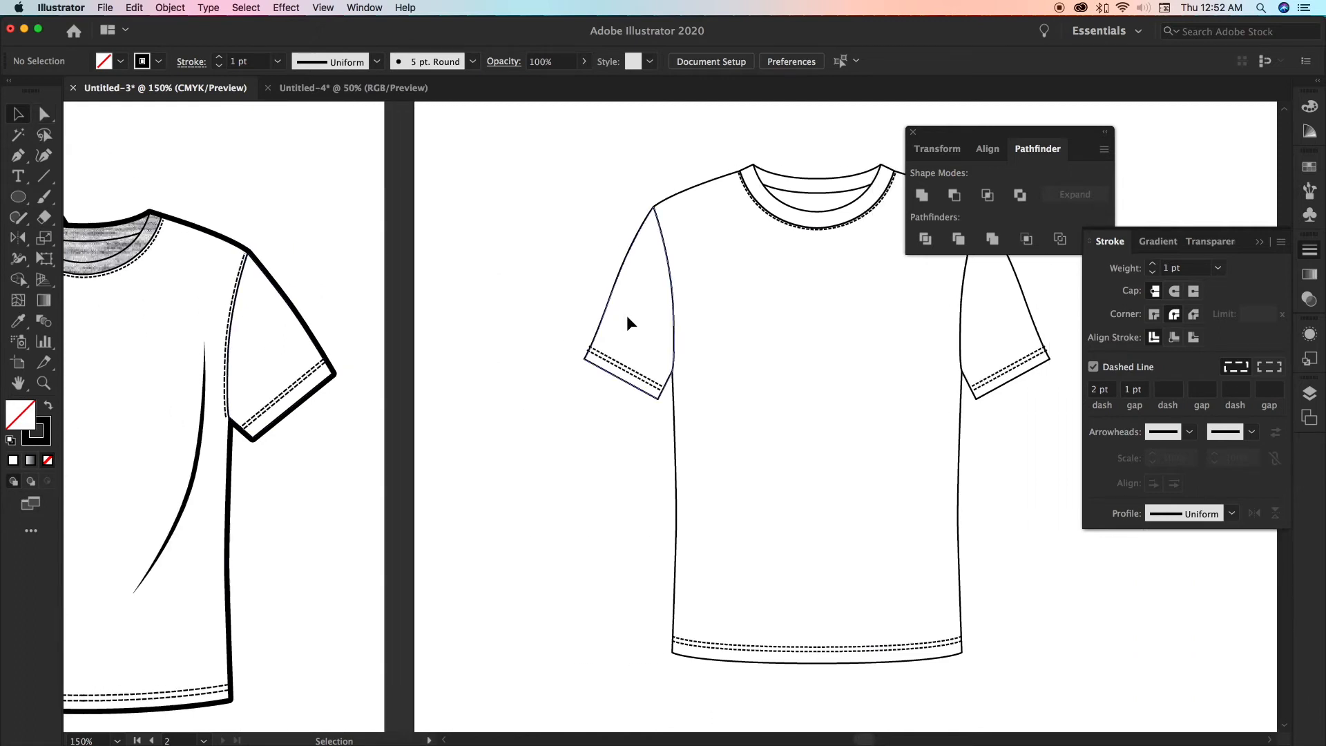
scroll(627, 322, "right", 7)
left_click(43, 114)
left_click_drag(382, 319, 379, 351)
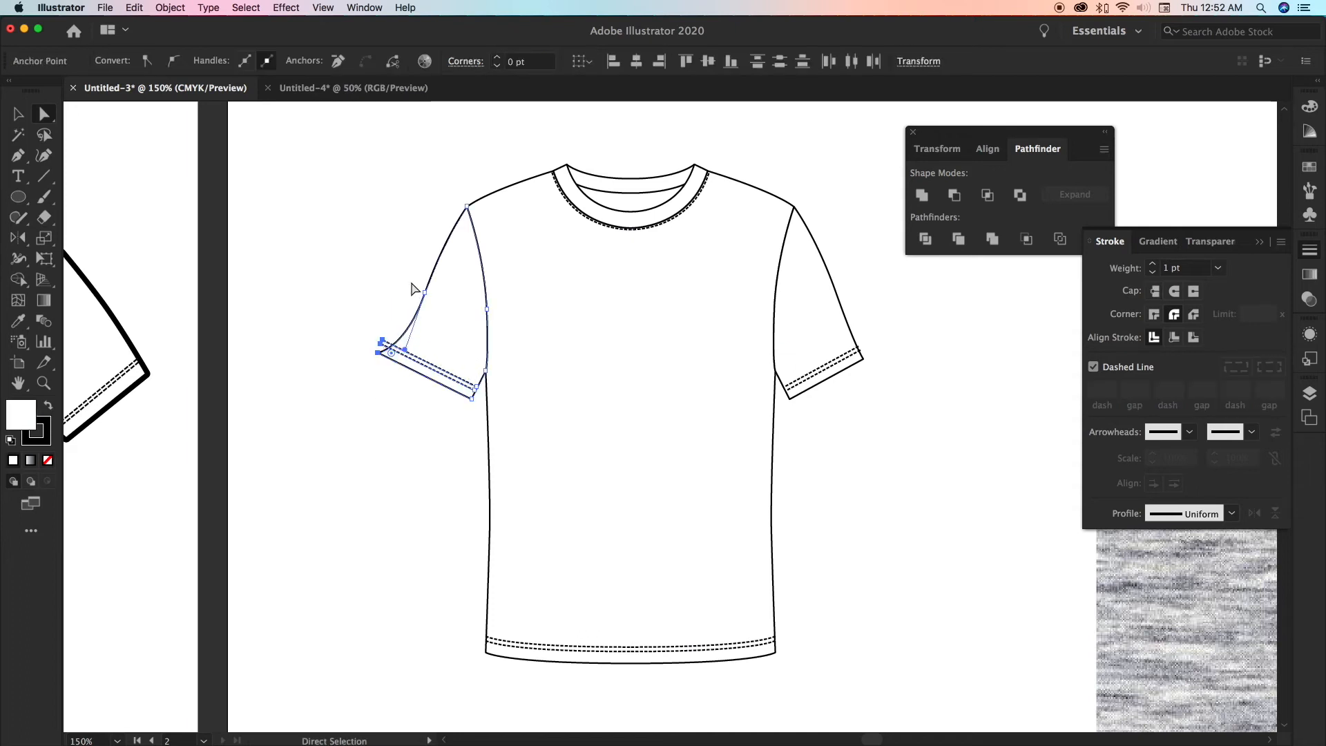
left_click_drag(424, 292, 413, 283)
left_click_drag(433, 226, 438, 227)
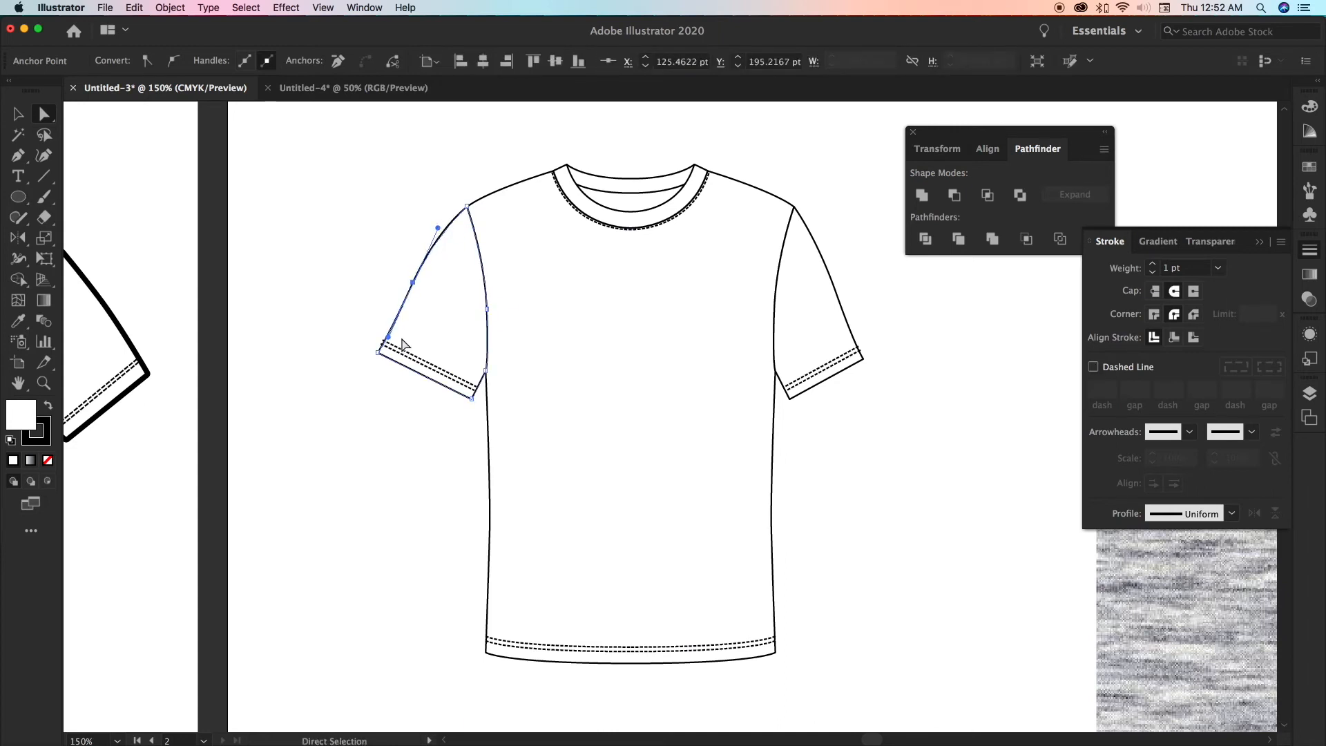
Shift the left sleeve's outer hem corner and stitch ends slightly inward and down, then deselect the sleeve
left_click_drag(364, 317, 394, 373)
left_click_drag(379, 352, 387, 357)
left_click(386, 461)
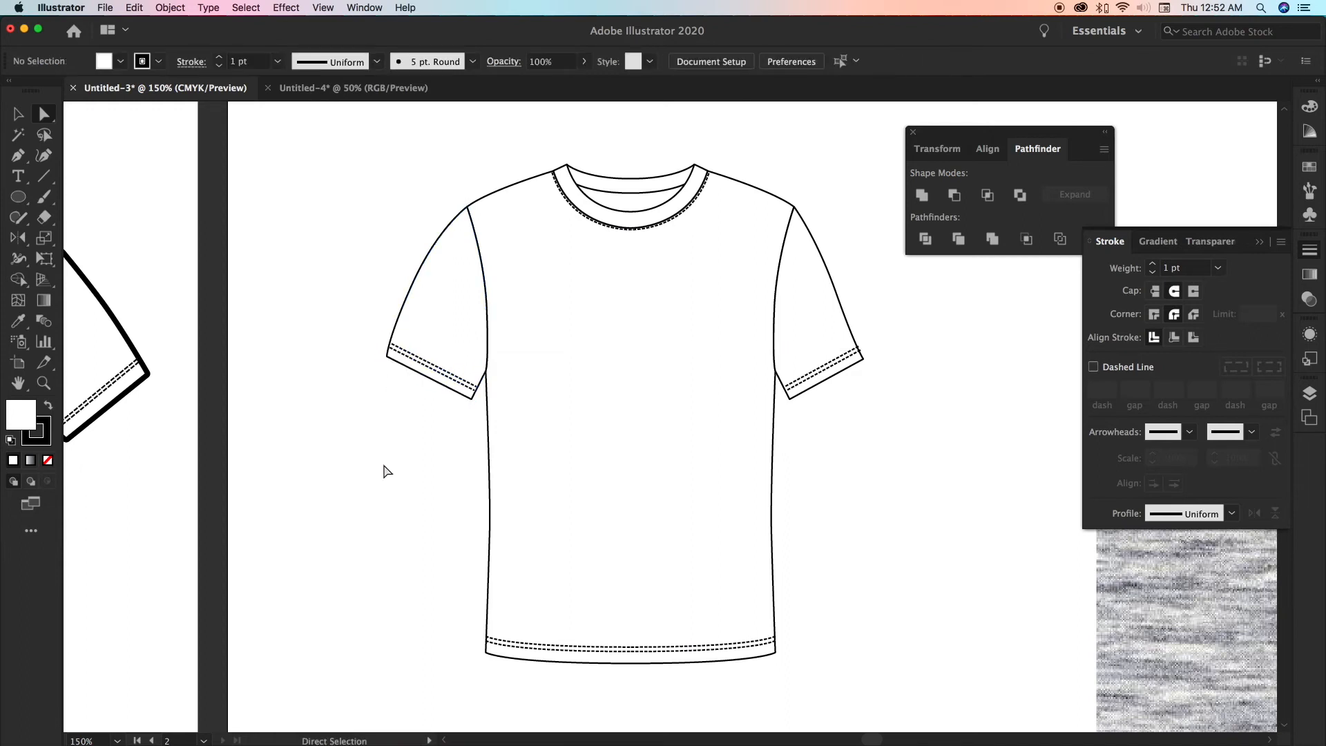
left_click(19, 118)
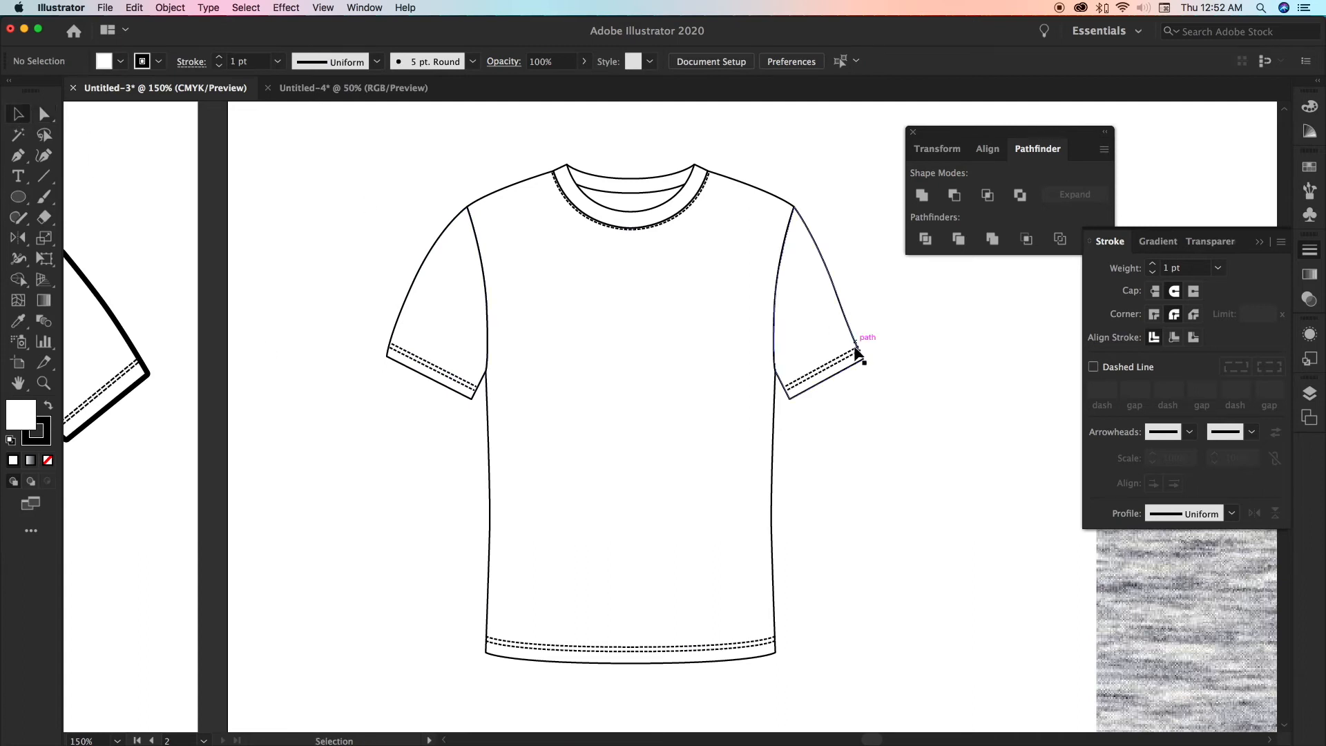
Delete the right sleeve with its stitching and make a vertically reflected copy of the left sleeve and its hem stitching
left_click_drag(869, 308, 829, 420)
key("Delete")
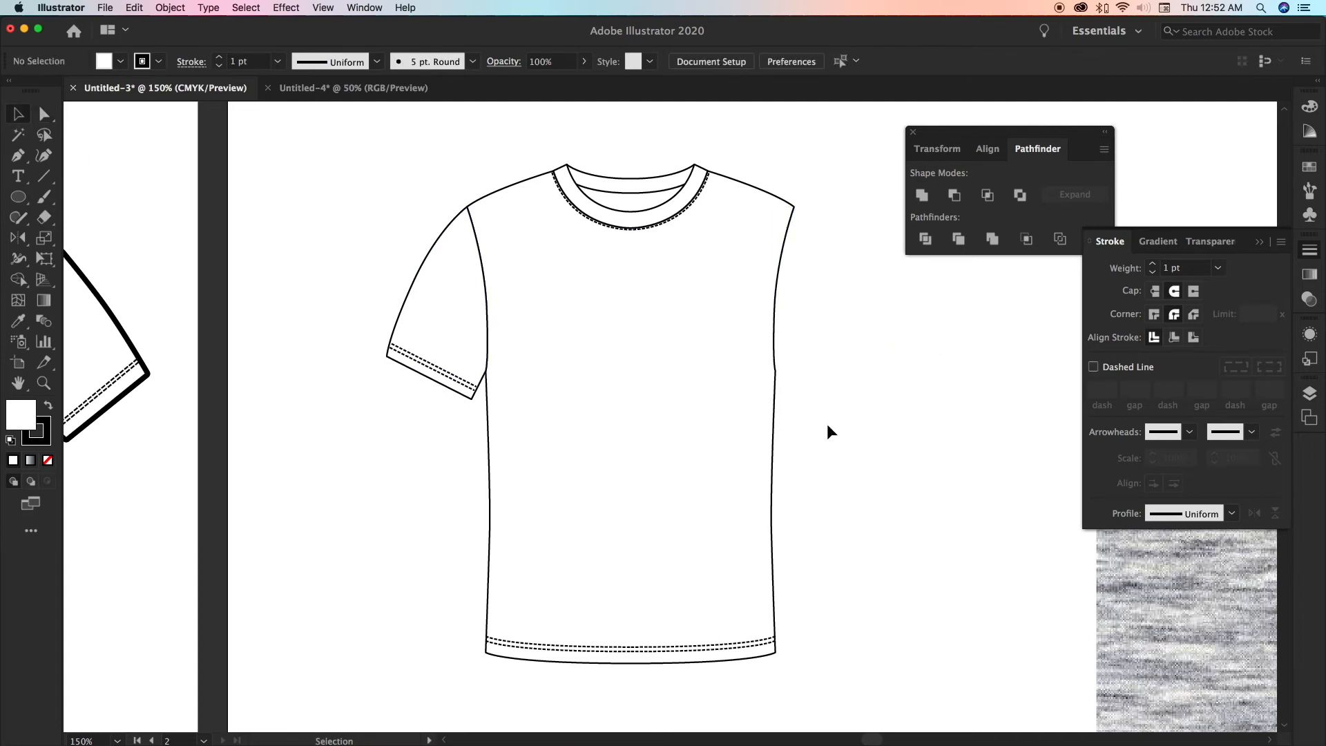
left_click_drag(407, 380, 411, 380)
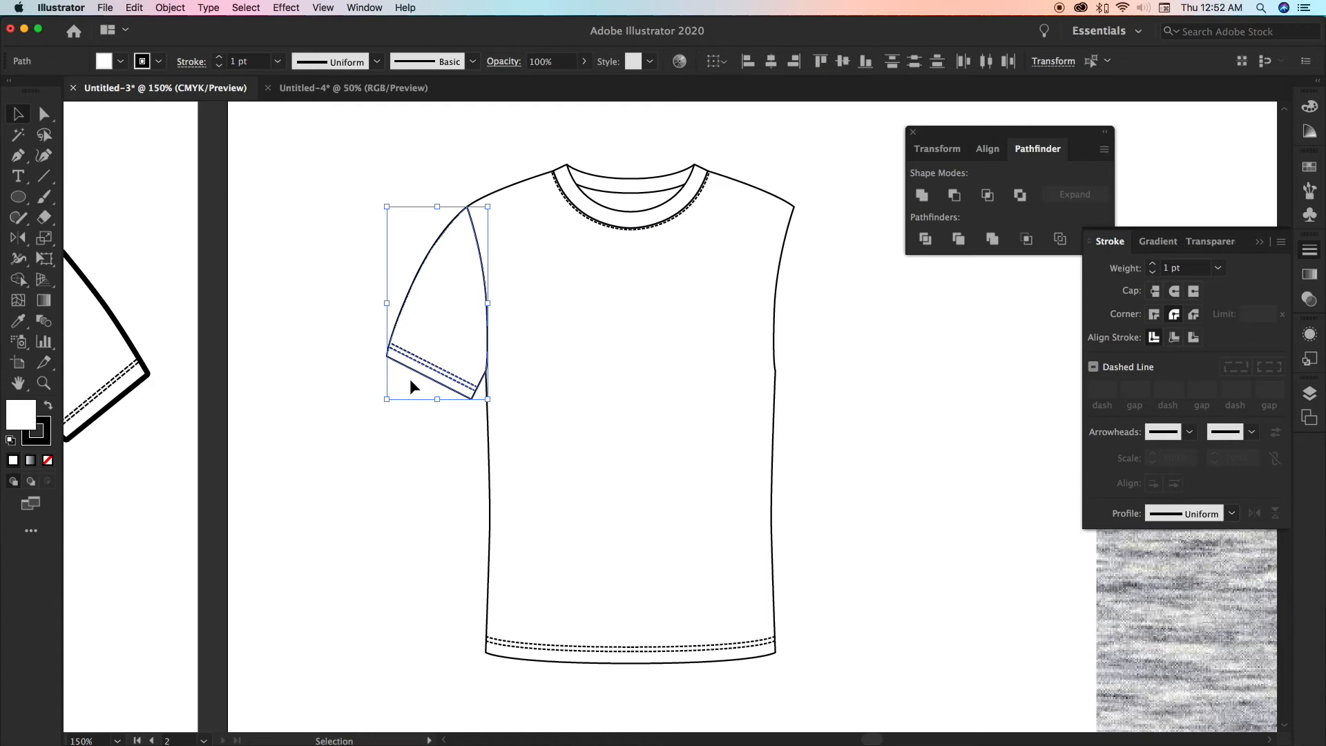
double_click(18, 237)
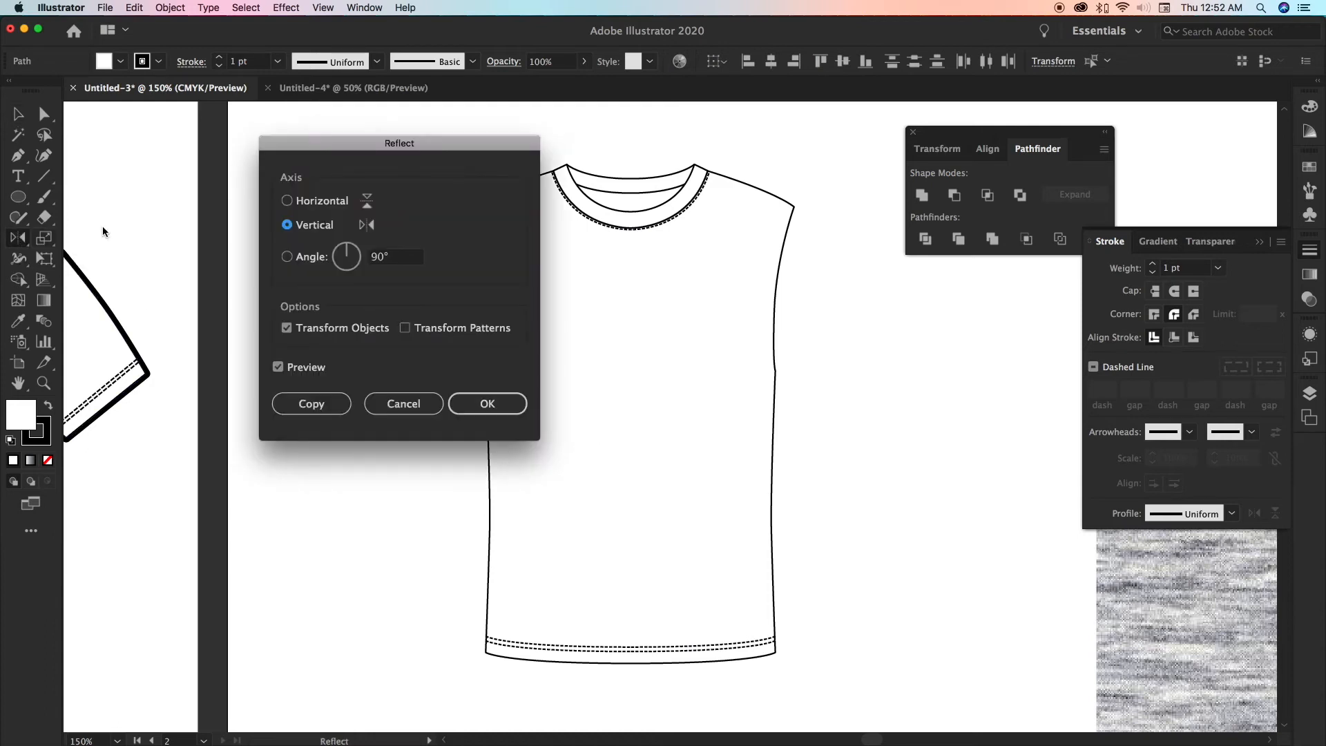
left_click(304, 402)
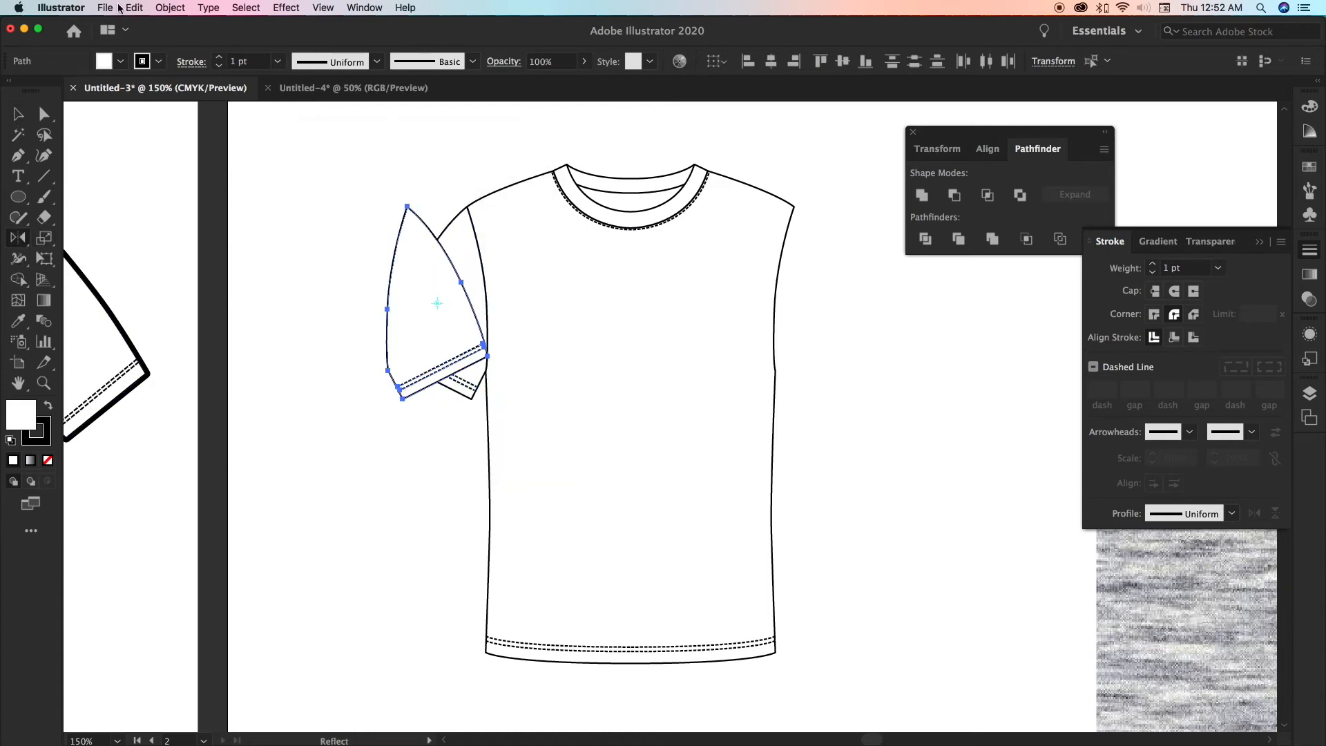
Move the reflected sleeve onto the shirt's right armhole, nudge it into alignment with the shoulder, and deselect it
left_click(19, 113)
left_click_drag(420, 271, 801, 293)
key("Right")
left_click(899, 429)
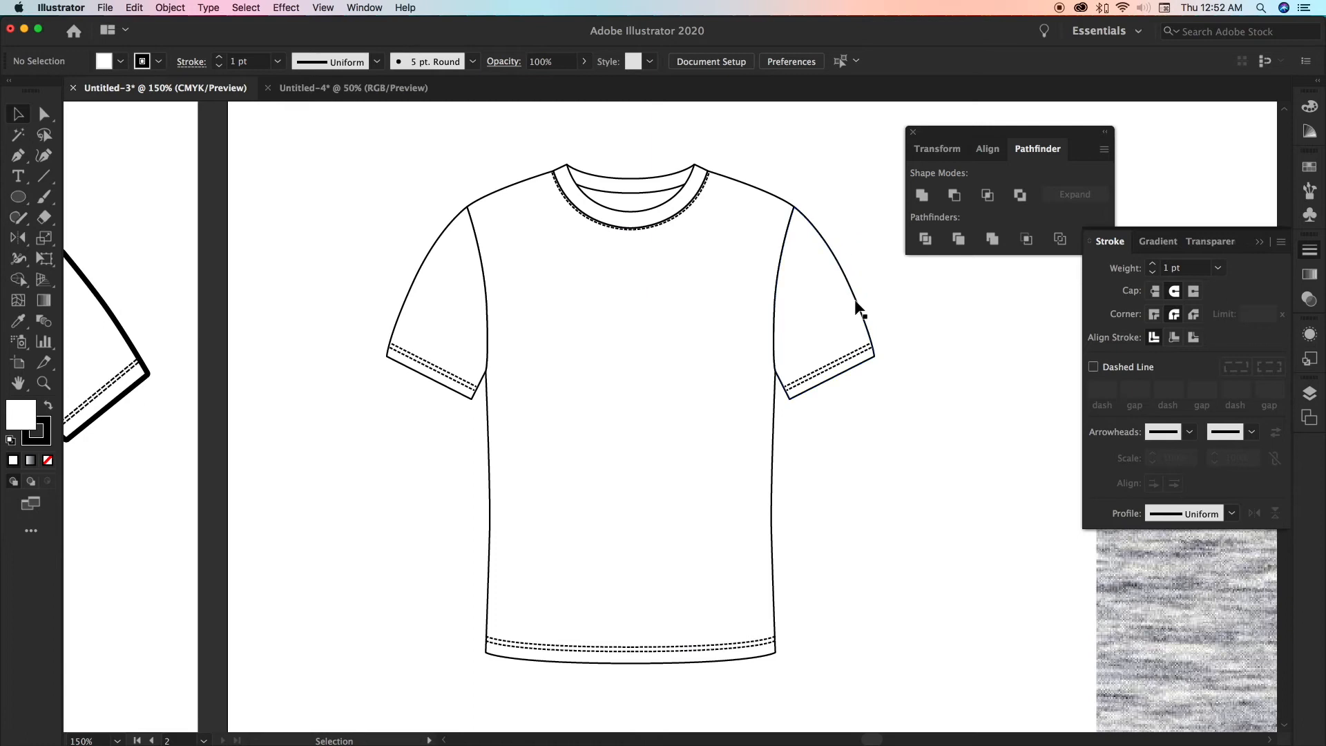
Shift the middle anchor of each sleeve's outer edge slightly inward to flatten the curve on both sleeves
left_click(44, 115)
left_click(413, 282)
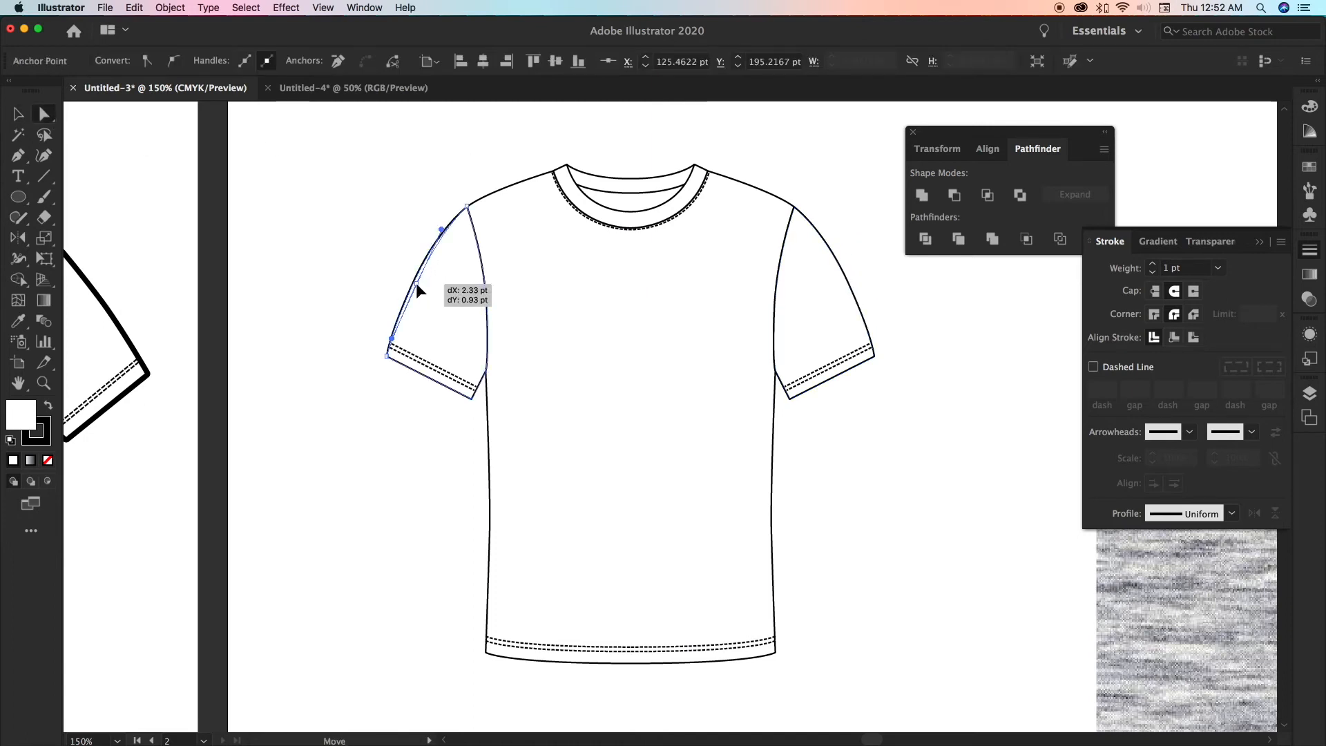
left_click_drag(417, 288, 420, 288)
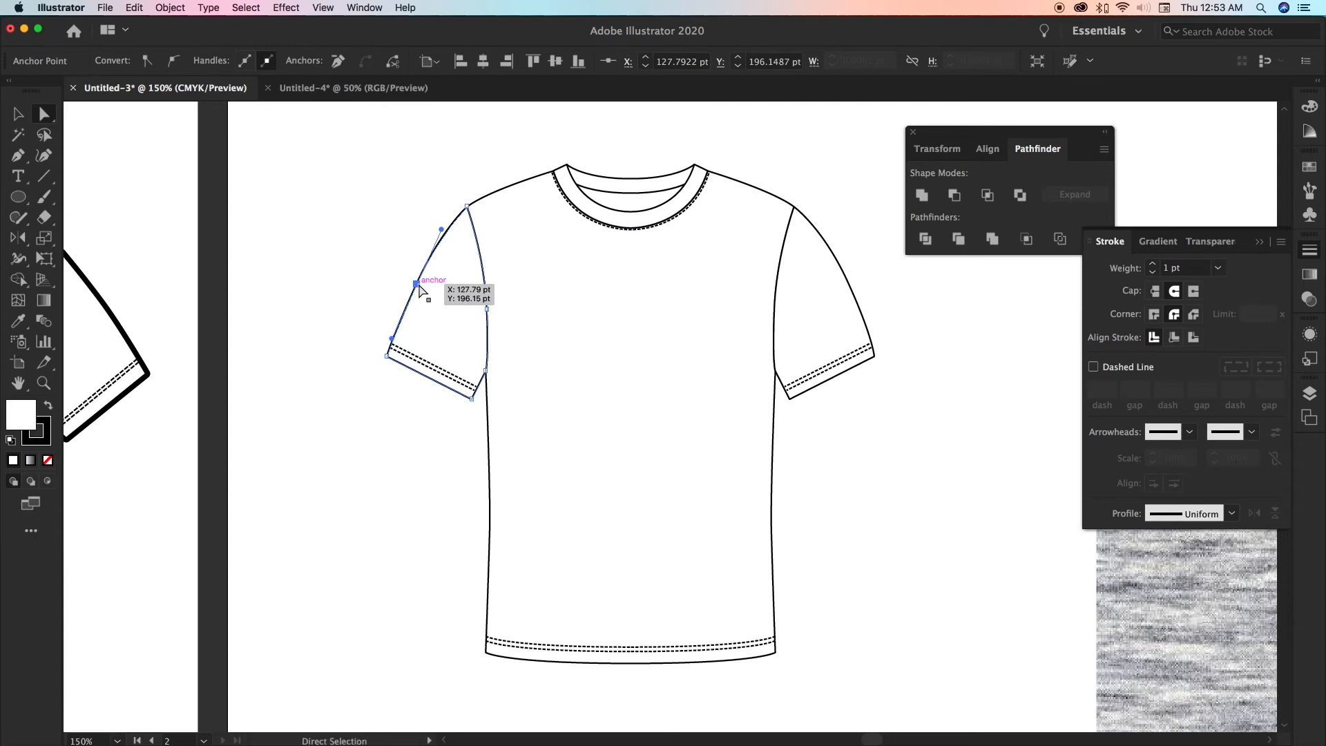
left_click(848, 283)
left_click_drag(848, 282, 844, 284)
left_click(891, 348)
Draw an open curved fold line with the Pen tool from the upper left of the shirt body toward the lower center
scroll(931, 432, "down", 3)
scroll(931, 432, "right", 3)
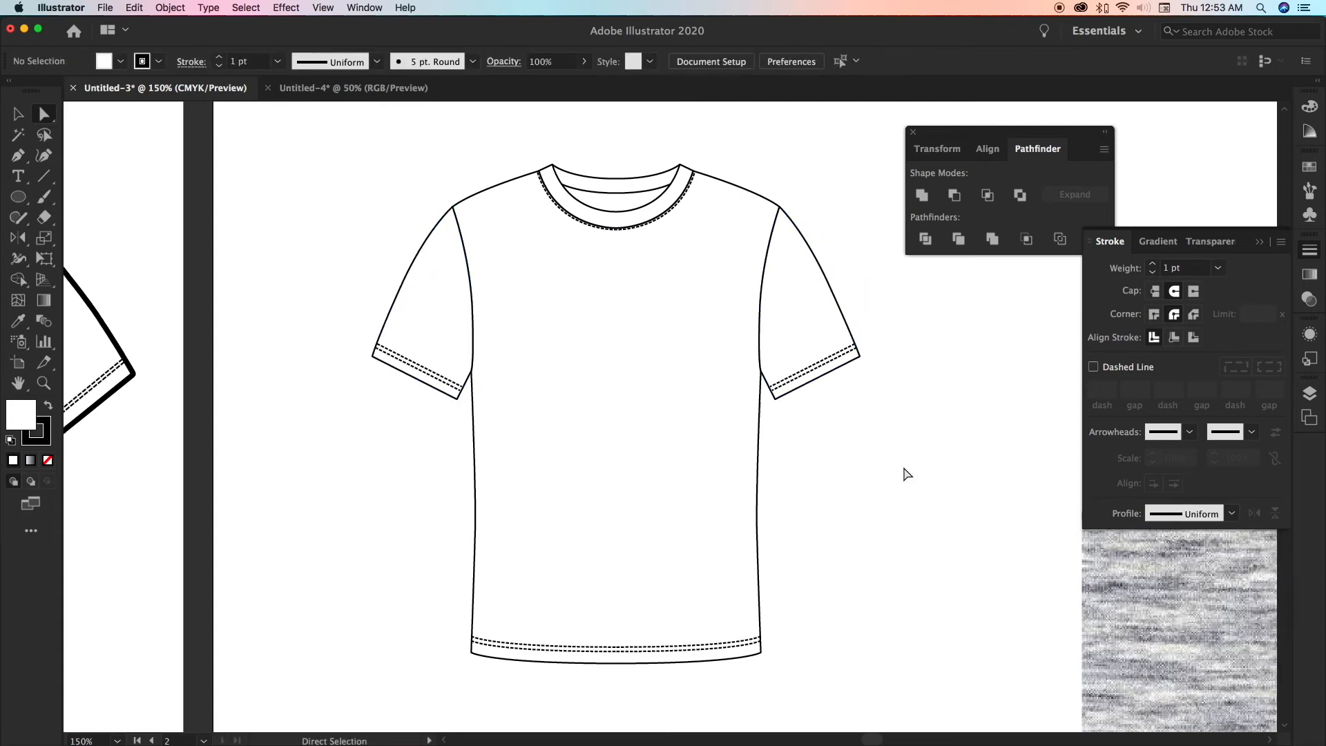
scroll(855, 411, "down", 1)
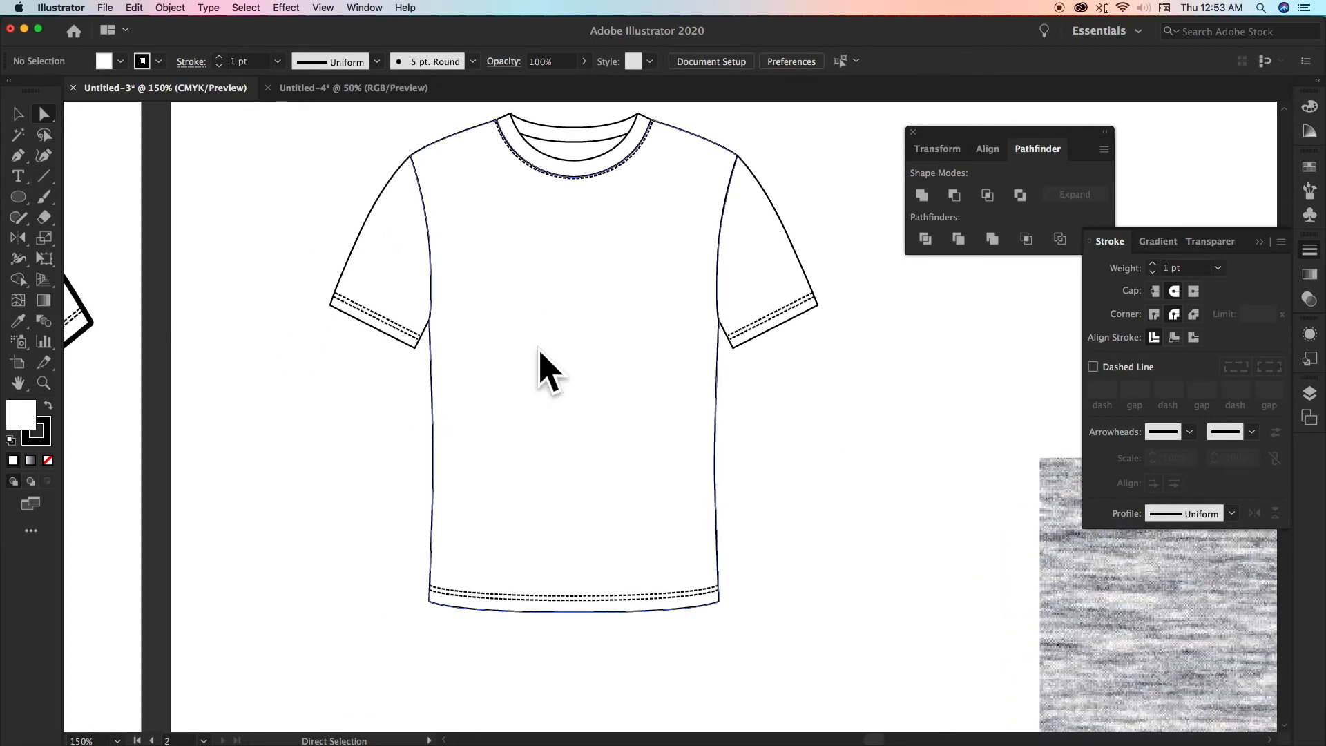
left_click(18, 156)
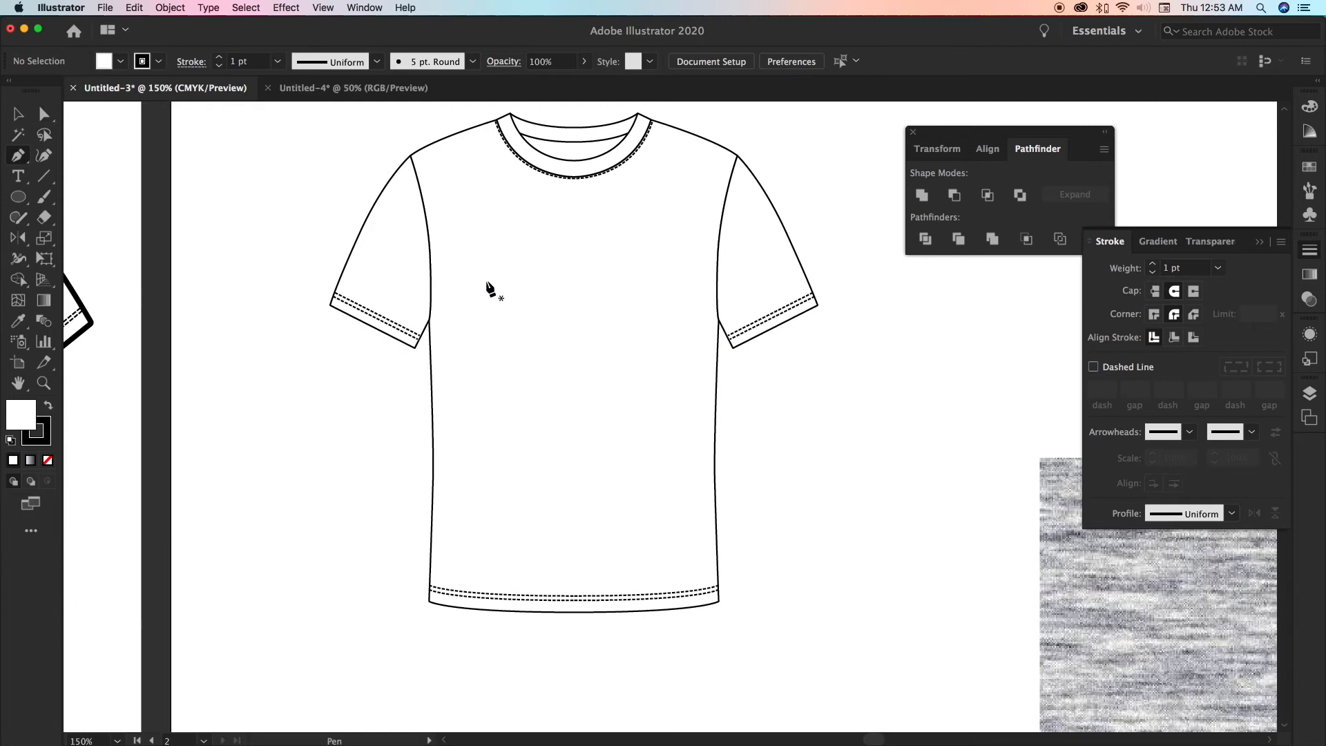
left_click(469, 264)
left_click_drag(522, 457, 566, 527)
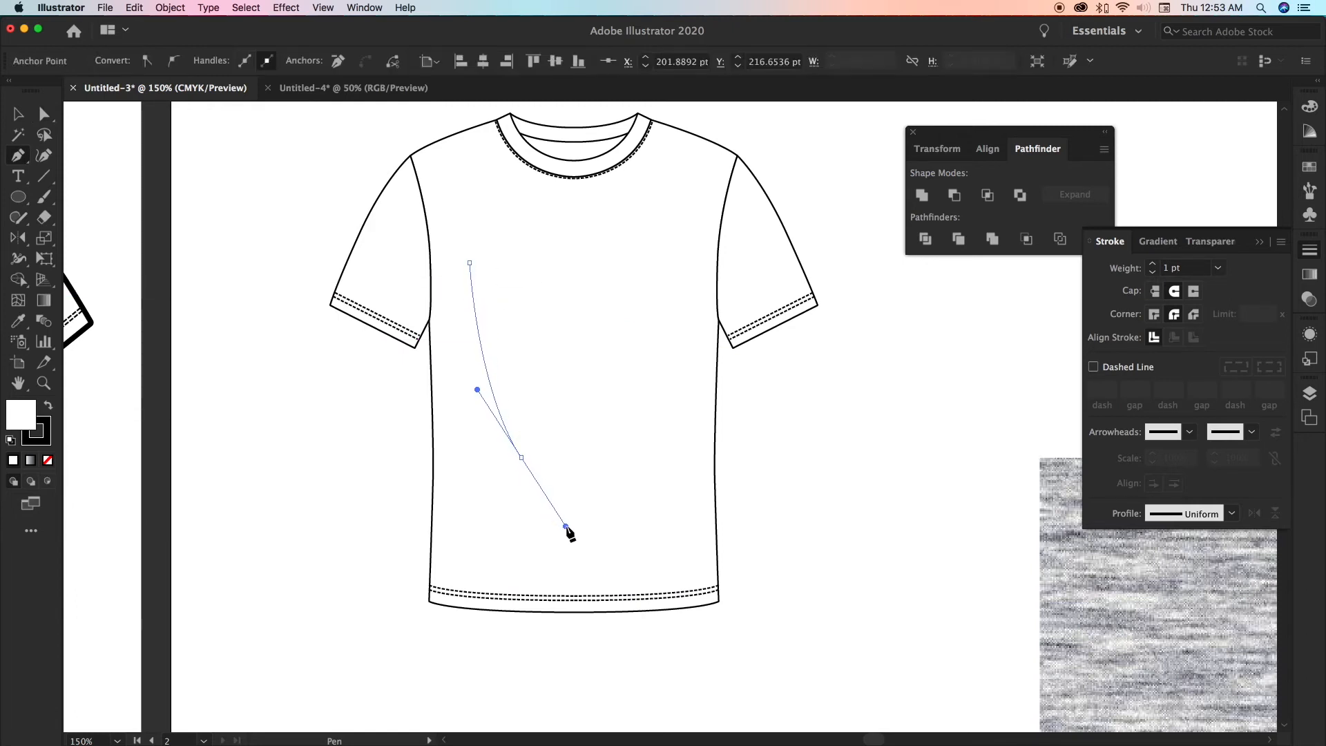
left_click(598, 546)
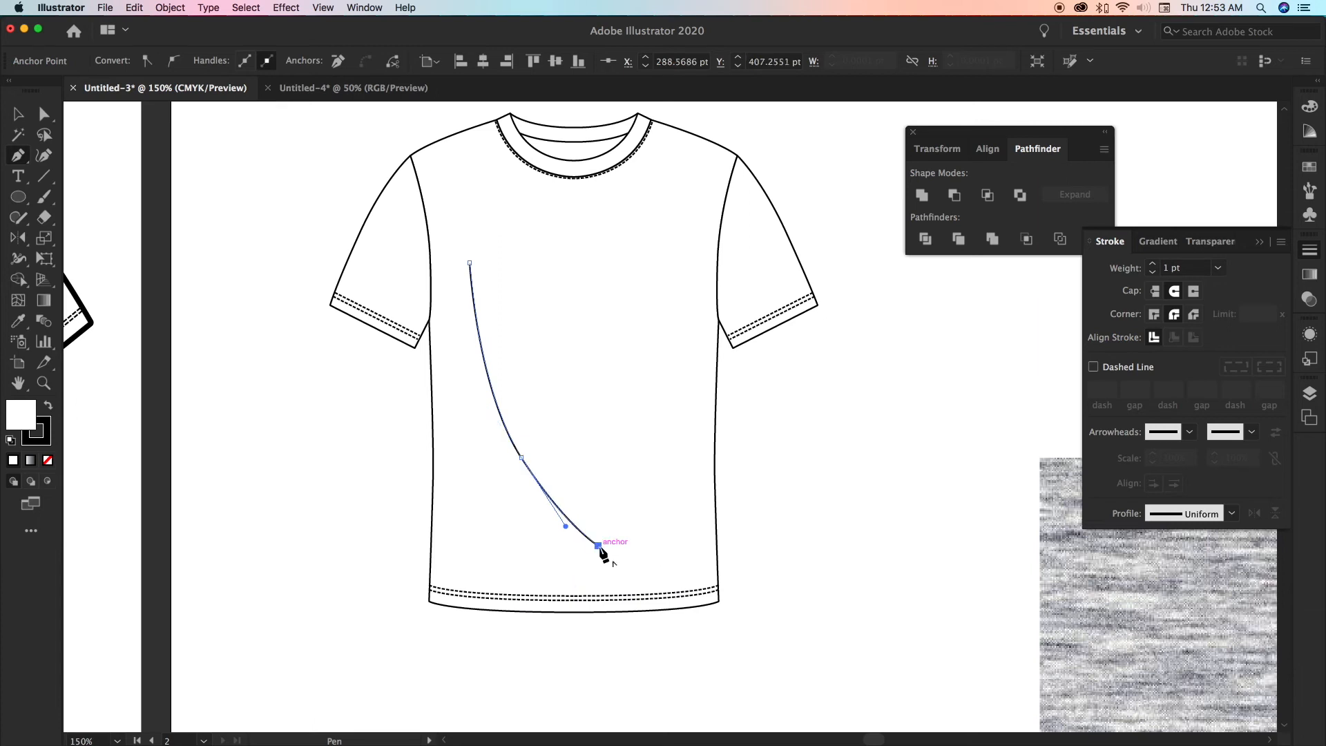
Move the fold line's middle anchor slightly down to deepen its curve
left_click(44, 114)
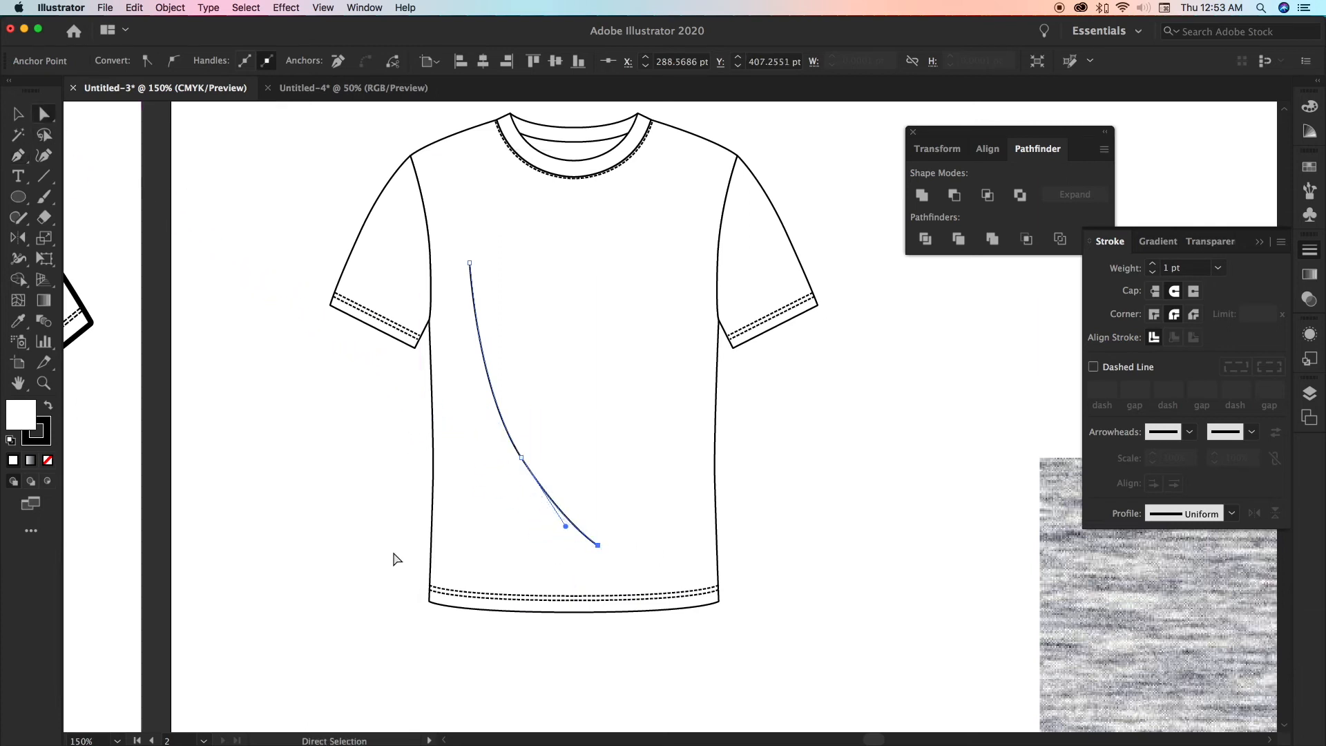
left_click(393, 554)
mouse_move(520, 464)
left_mouse_down()
mouse_move(525, 488)
mouse_move(520, 470)
left_mouse_up()
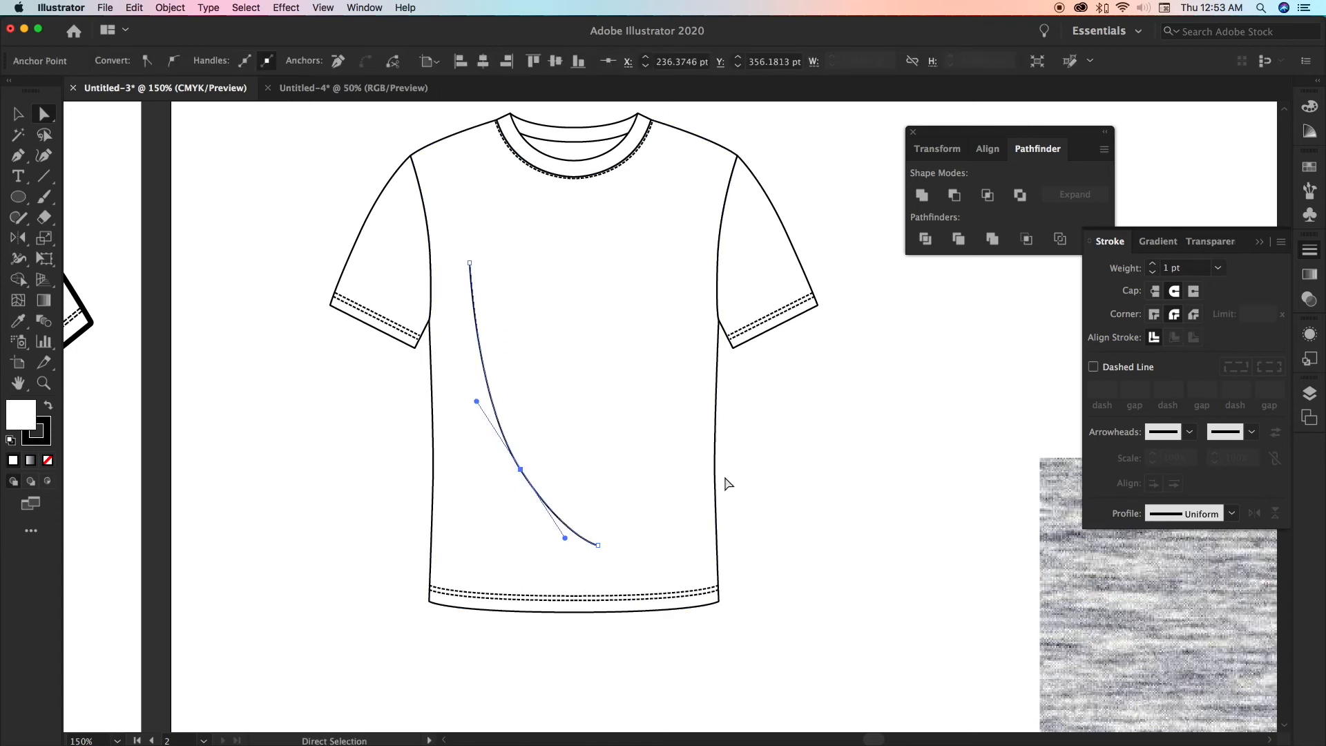
Give the fold line the width profile tapered at both ends and a 3 pt stroke weight, and deselect it
left_click(1123, 250)
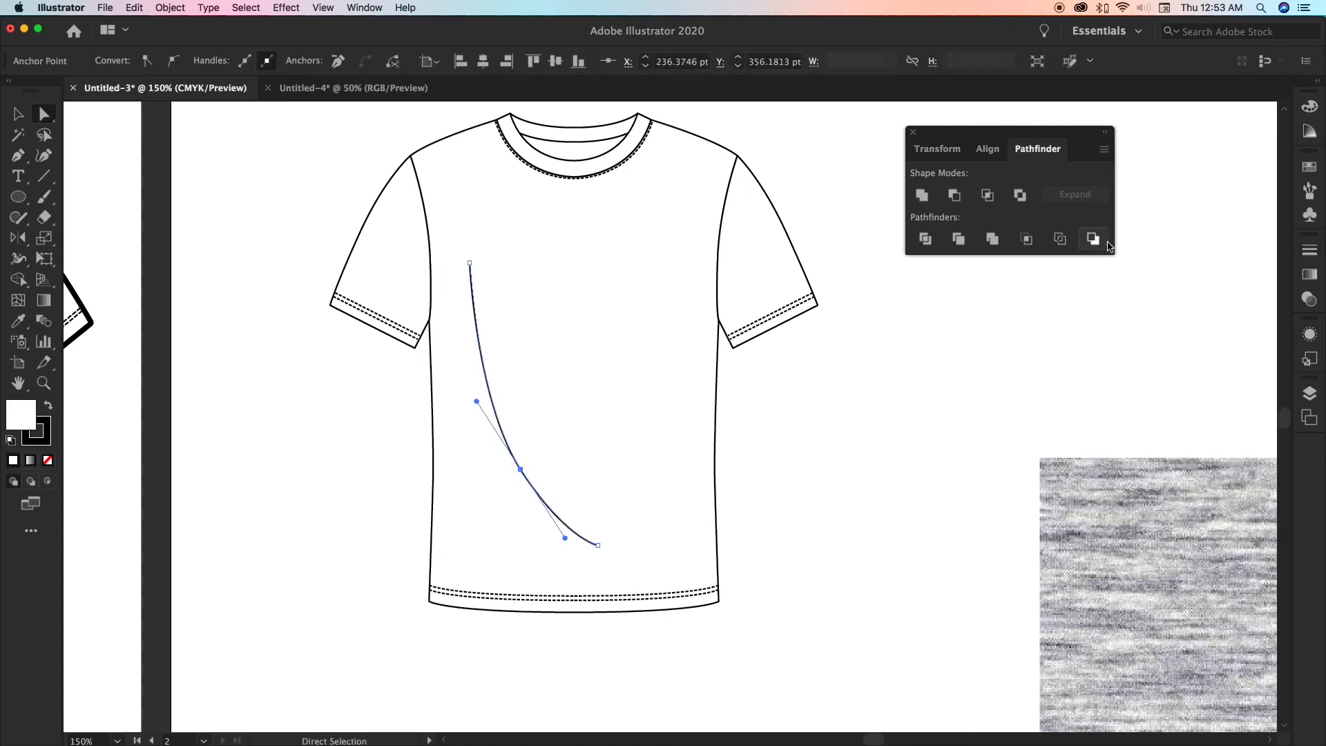
left_click(1310, 250)
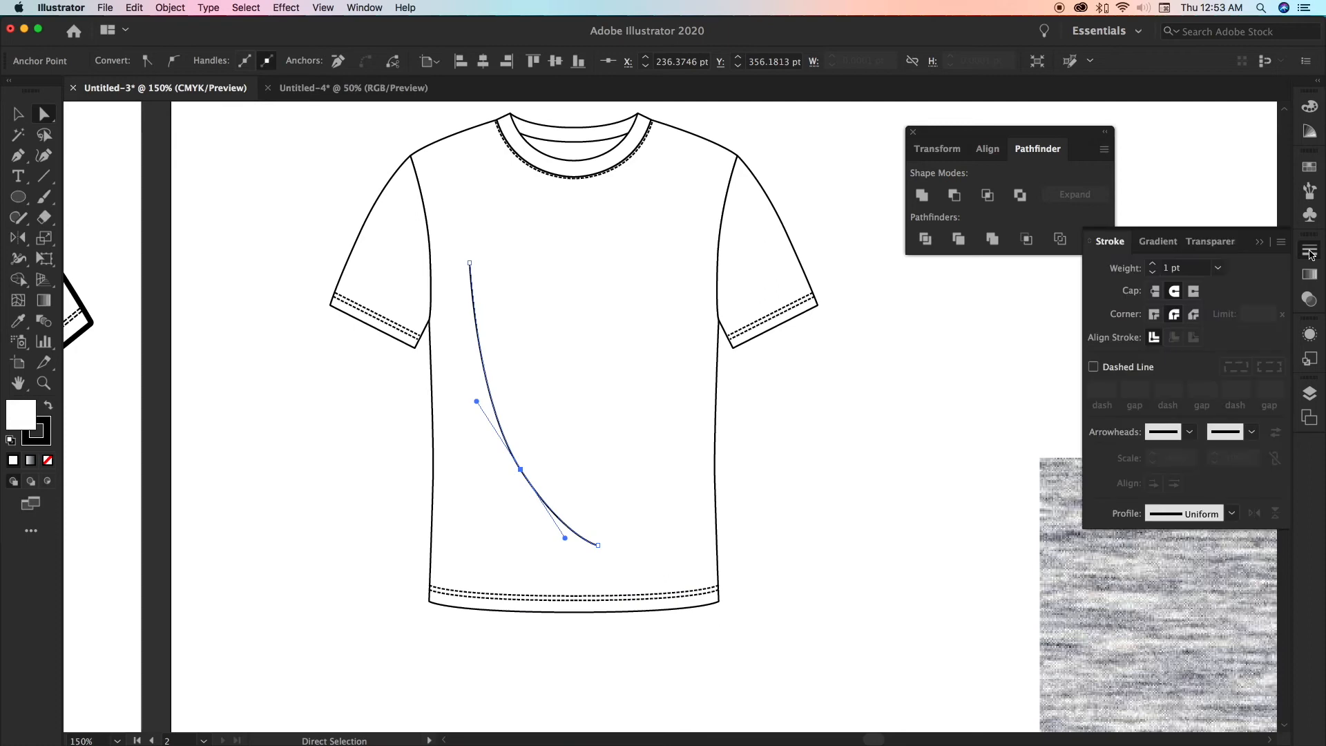
left_click(1231, 514)
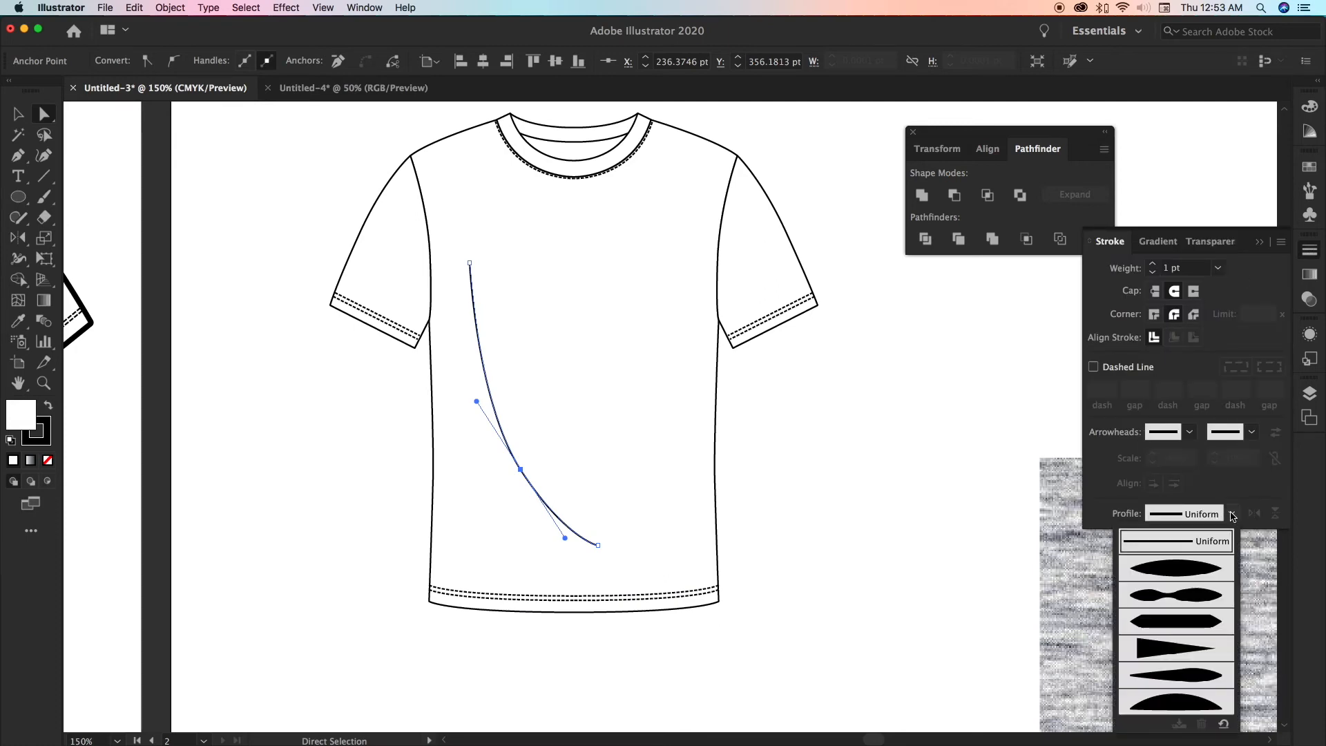
left_click(1173, 575)
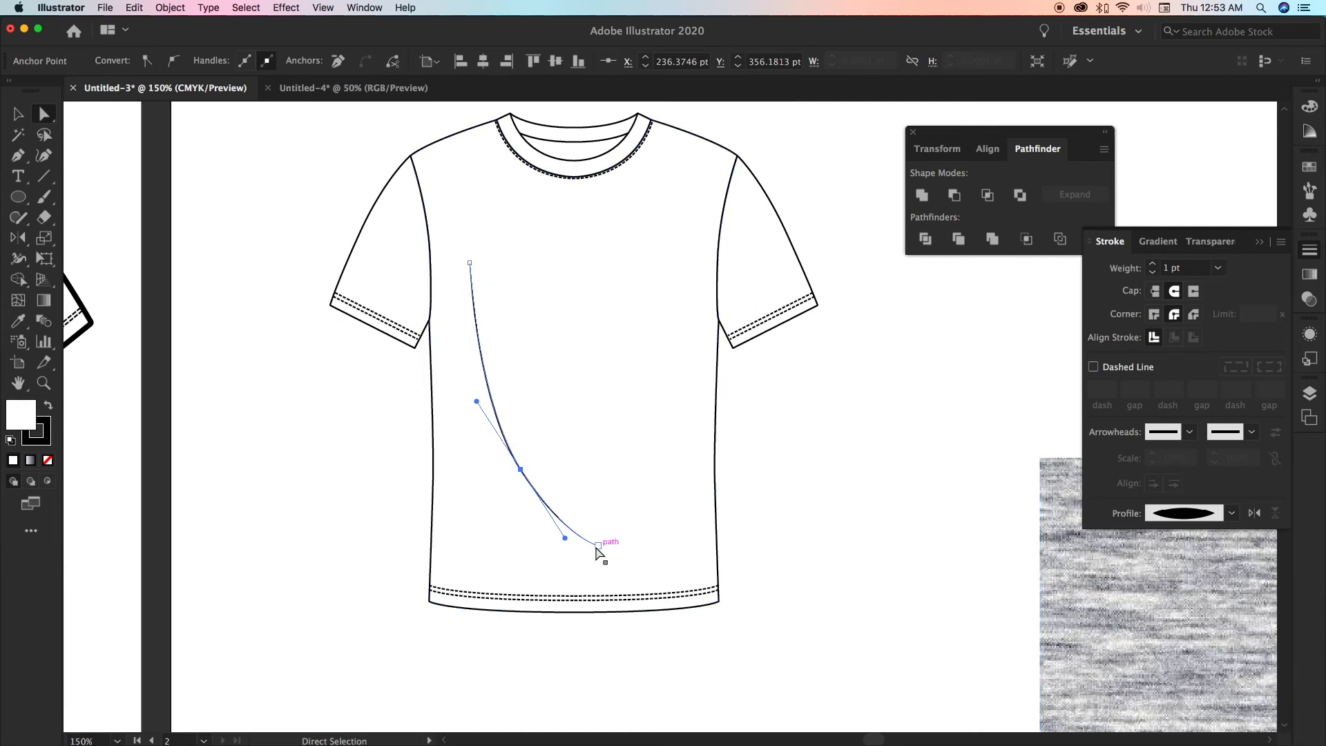
left_click(1154, 266)
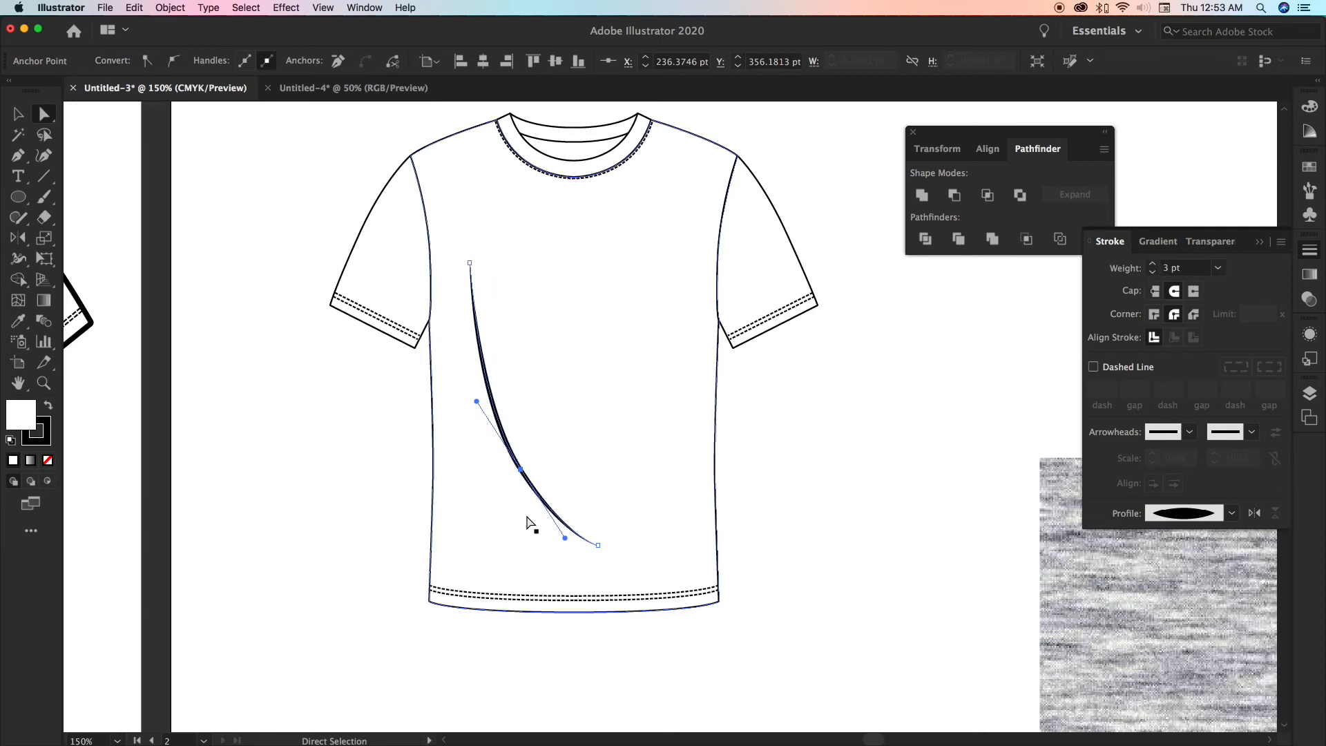
left_click(266, 420)
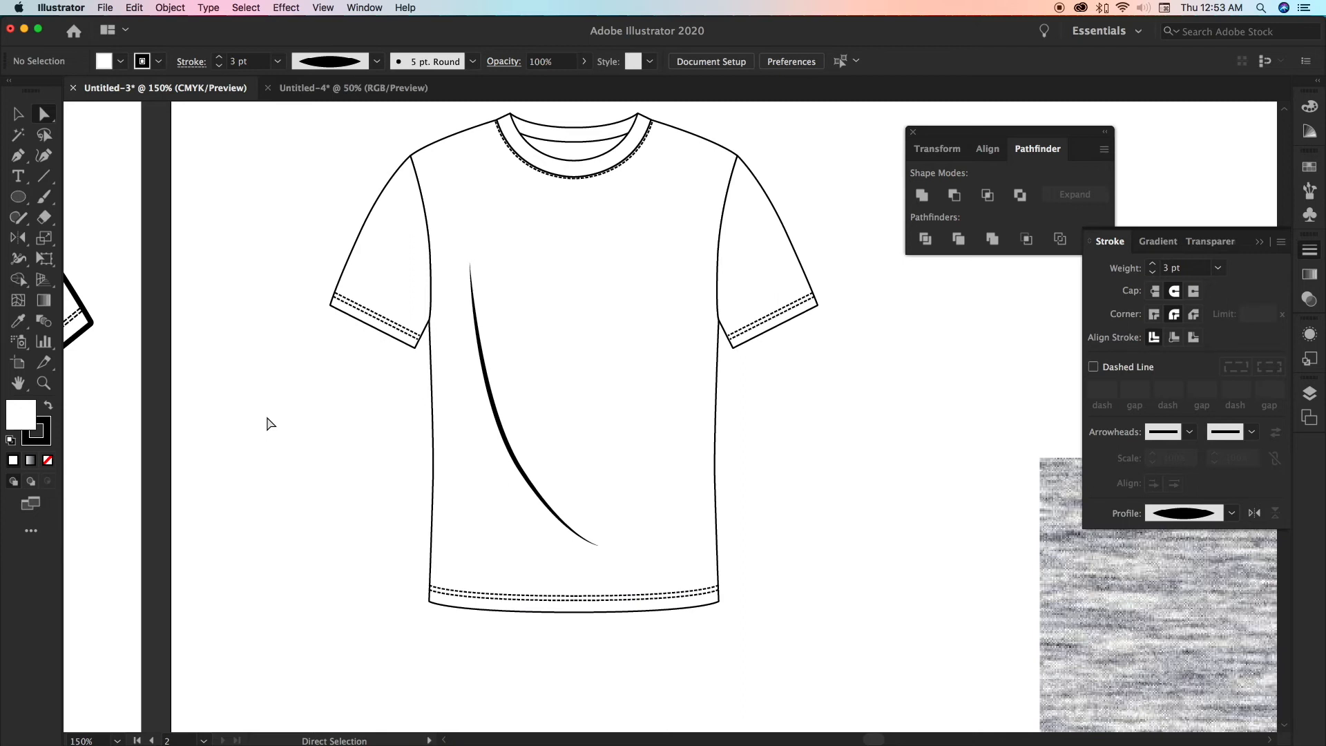
left_click(17, 116)
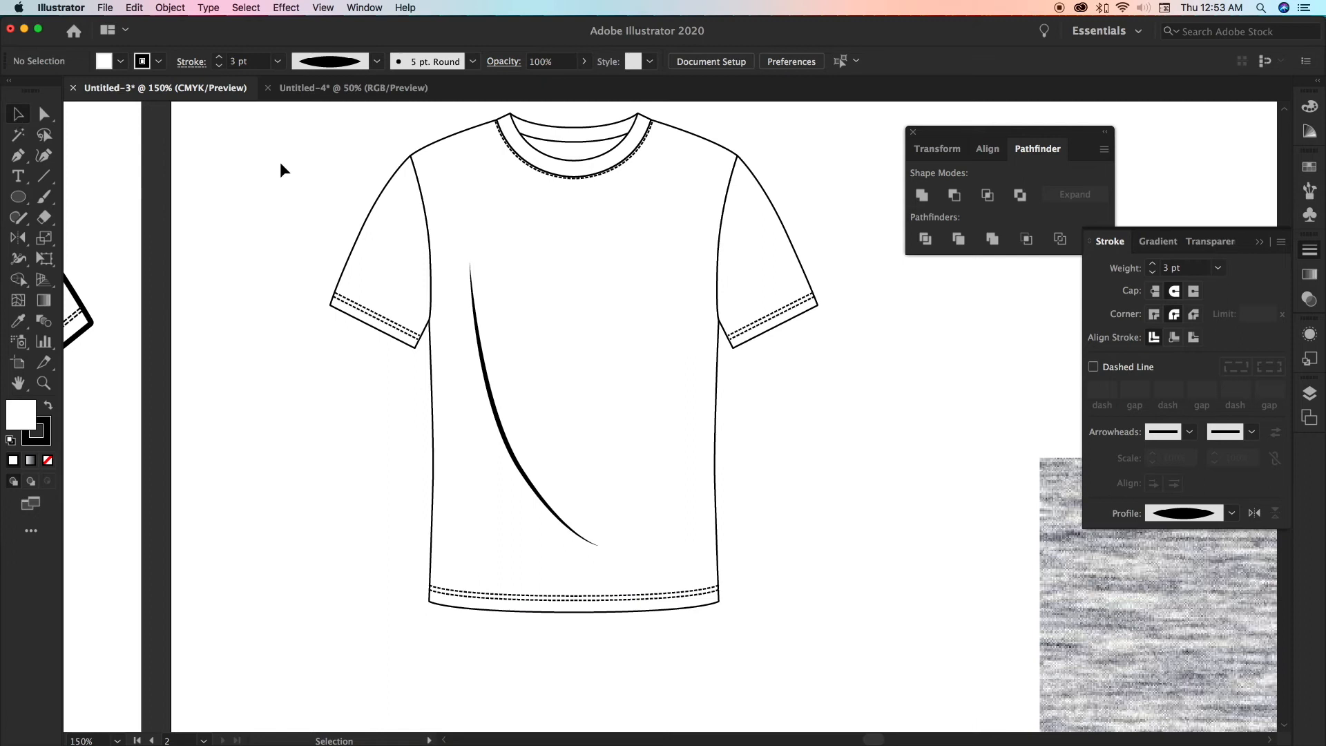
left_click(394, 239)
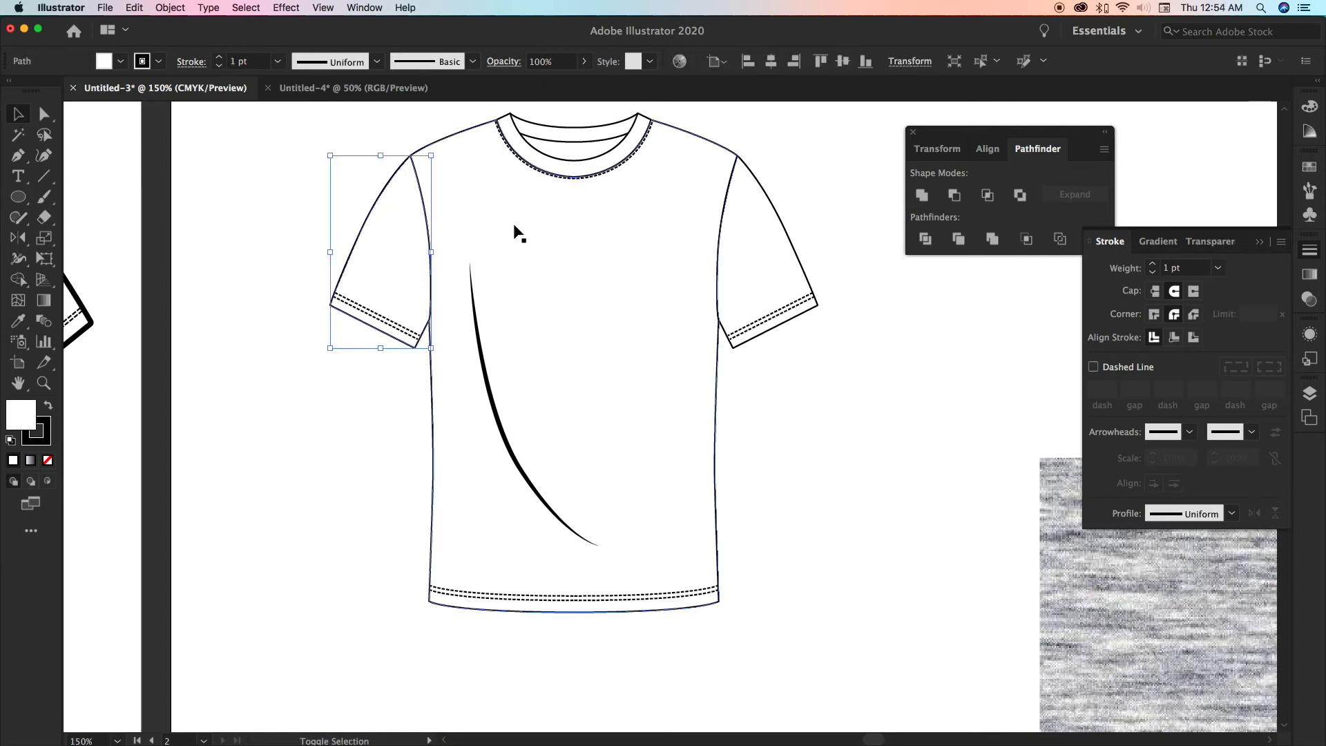
left_click(232, 166)
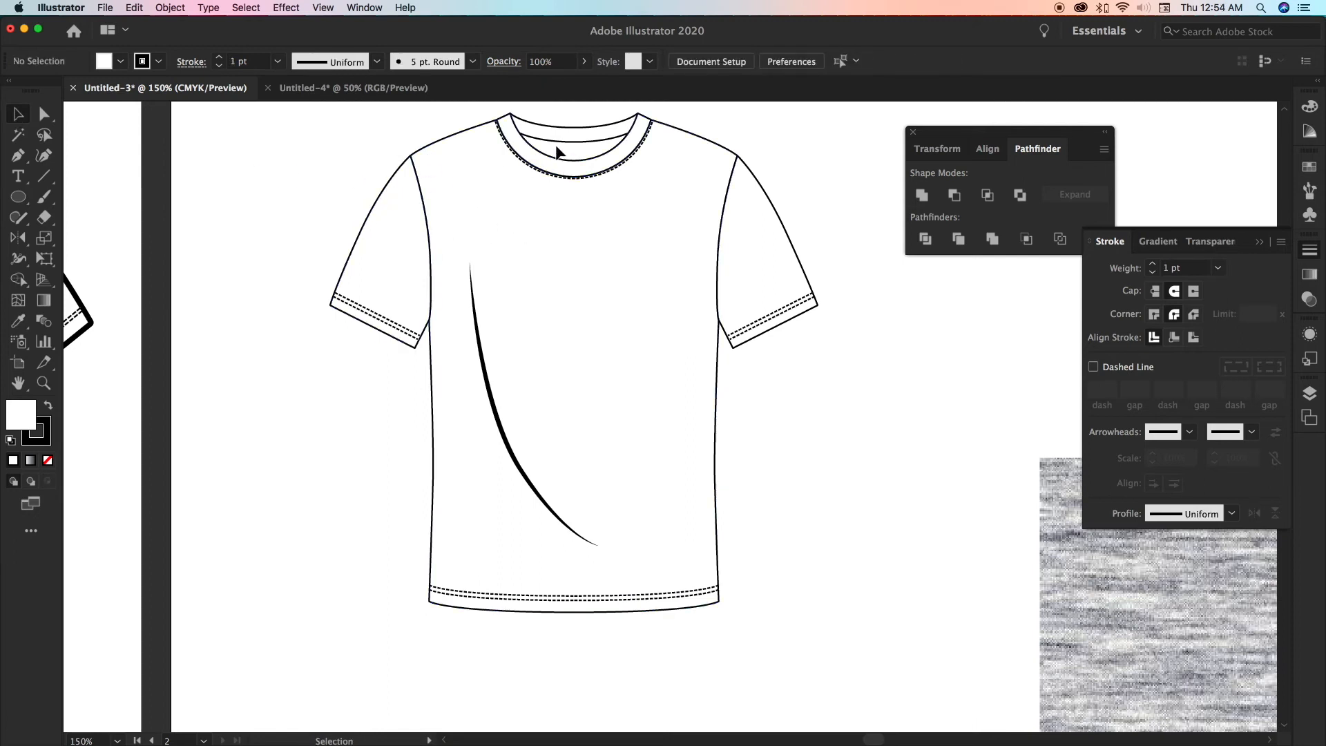
Draw a white rectangle over the neck opening, send it to the back behind the shirt, and deselect it
left_click(19, 199)
left_click_drag(18, 199, 90, 194)
left_click_drag(513, 129, 647, 182)
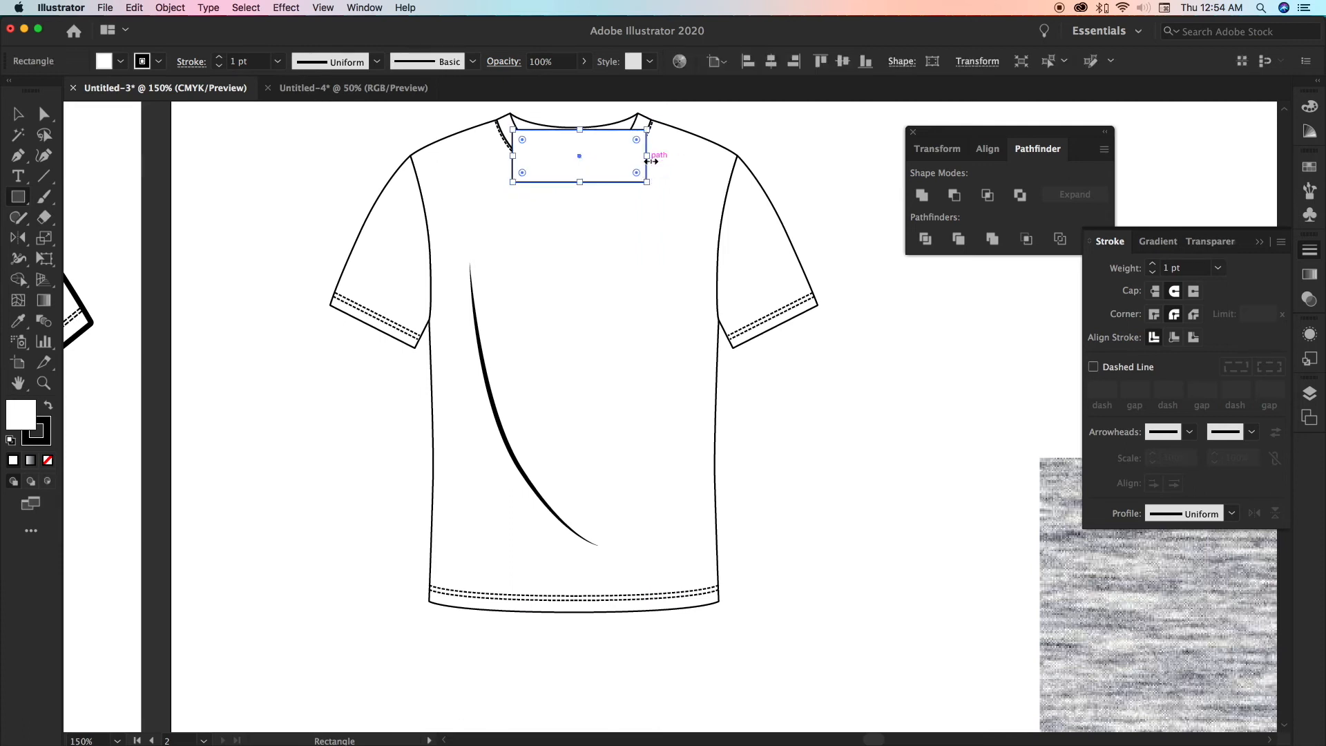
left_click(651, 161, "shift")
key("shift+super+bracketleft")
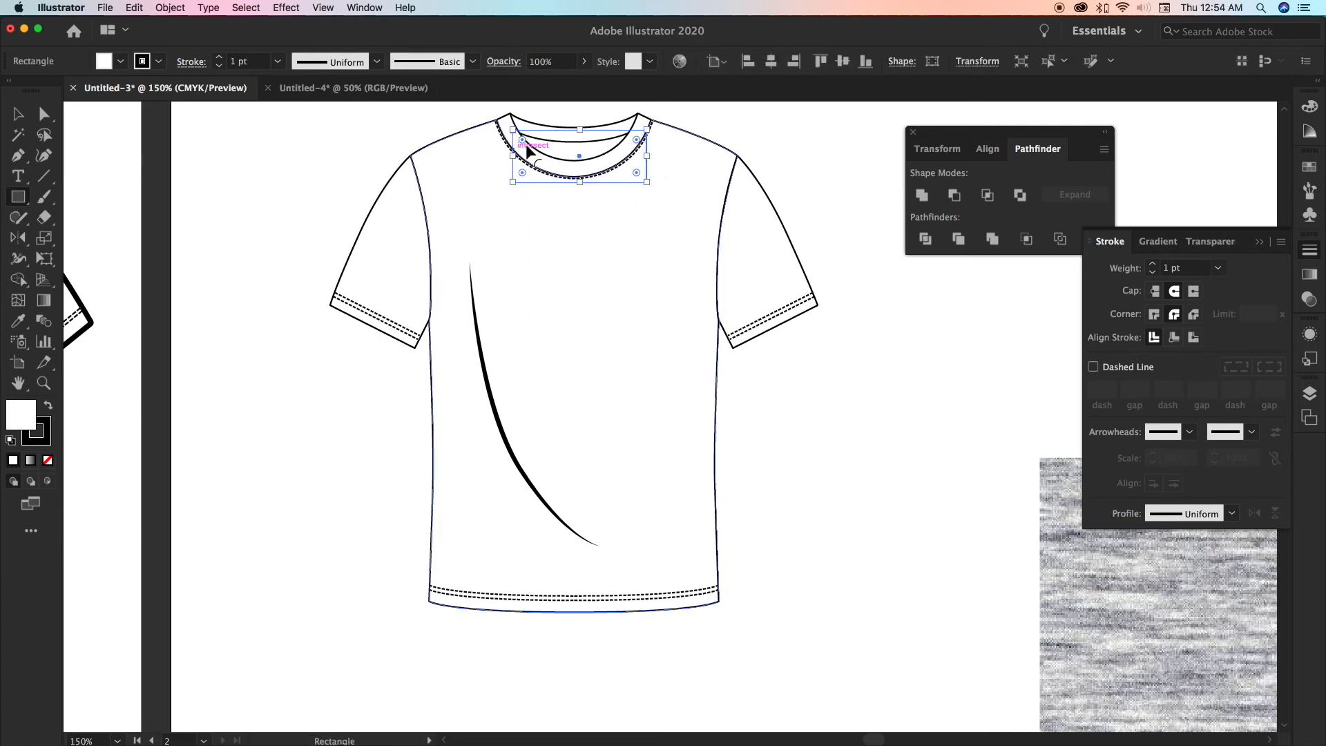
left_click(20, 114)
left_click(308, 172)
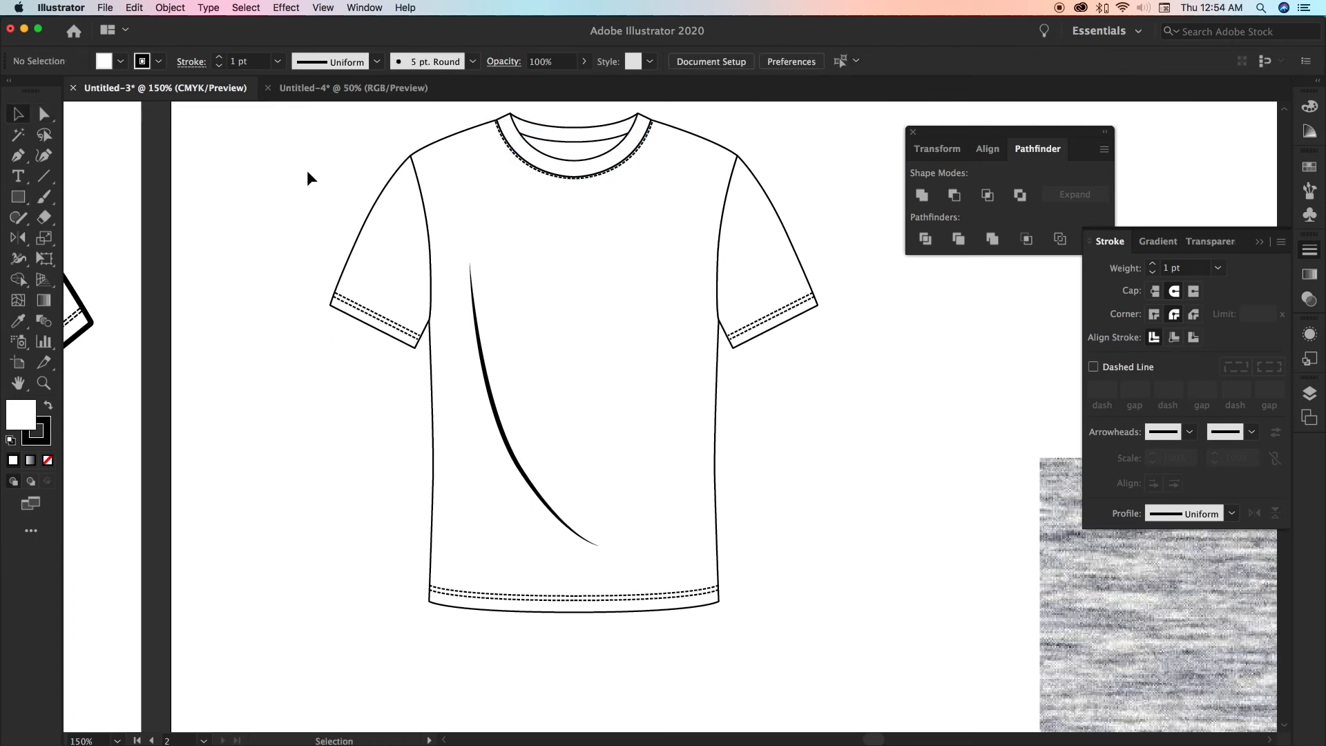
Select the neck rectangle, front and back collar ribs, shirt body and both sleeves together, leaving out the stitching and the fold line
left_click(568, 150)
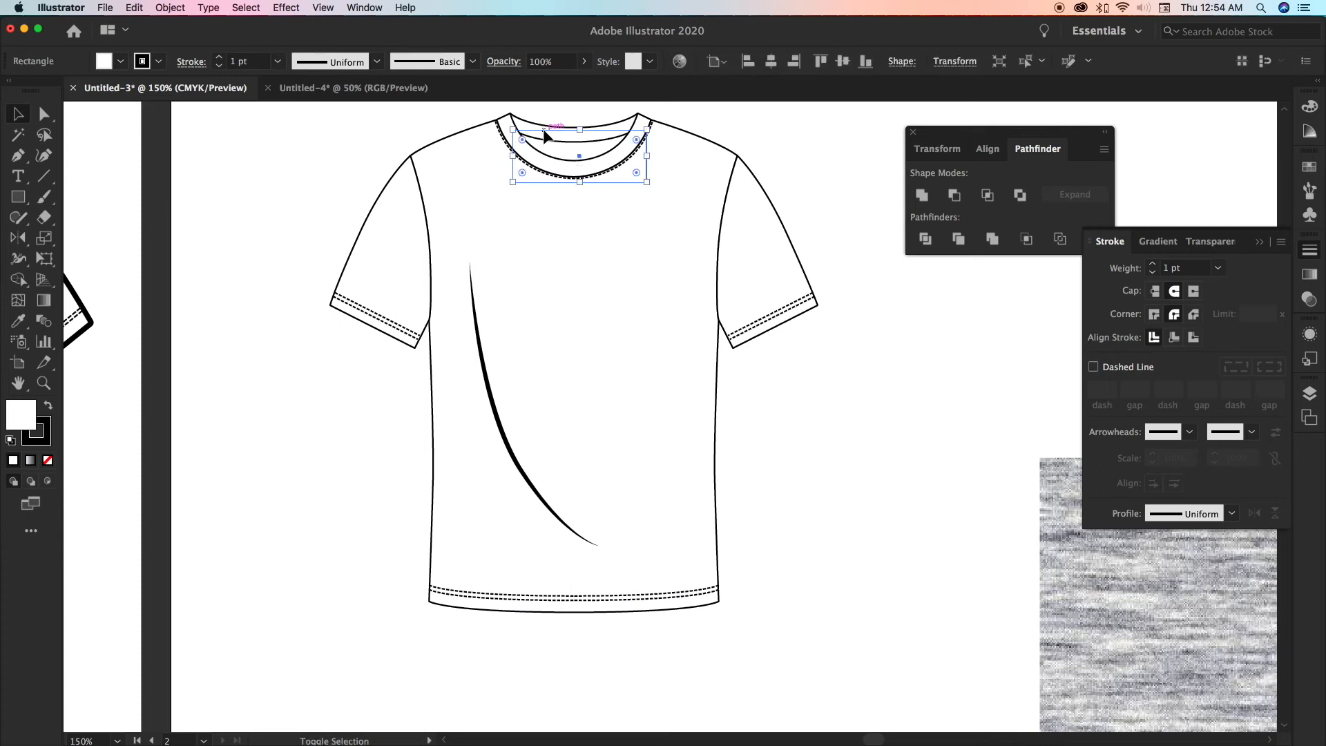
left_click(544, 131, "shift")
left_click(514, 134)
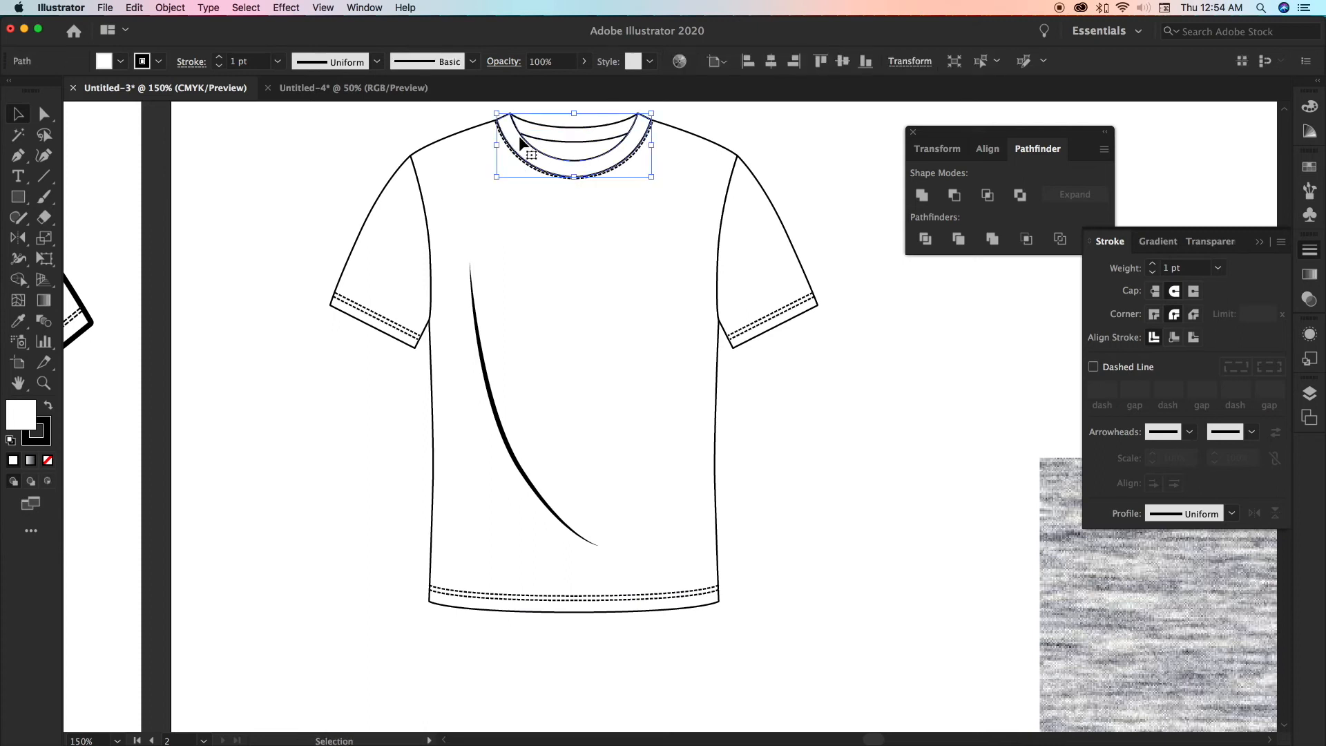
left_click(614, 149, "shift")
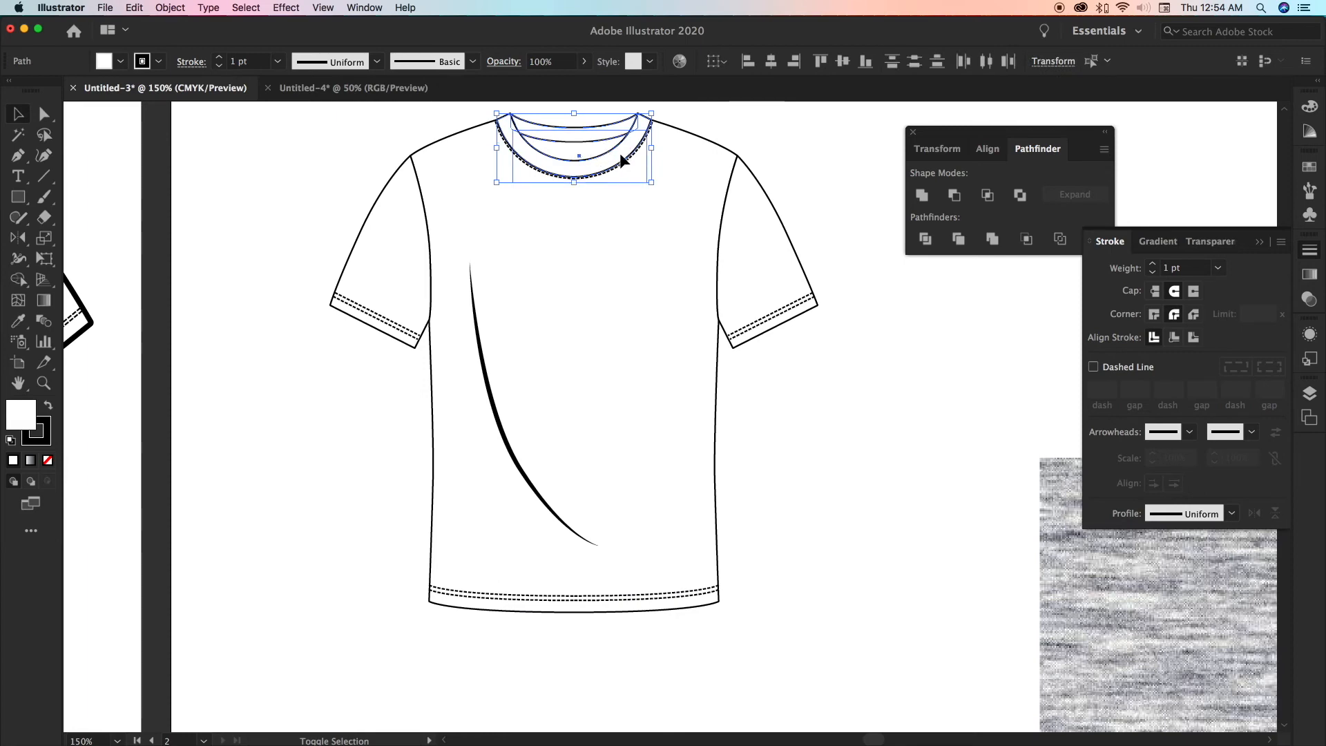
scroll(622, 160, "up", 2)
scroll(622, 161, "up", 1)
left_click(316, 197, "shift")
scroll(316, 197, "down", 3)
scroll(317, 198, "left", 3)
scroll(453, 303, "right", 5)
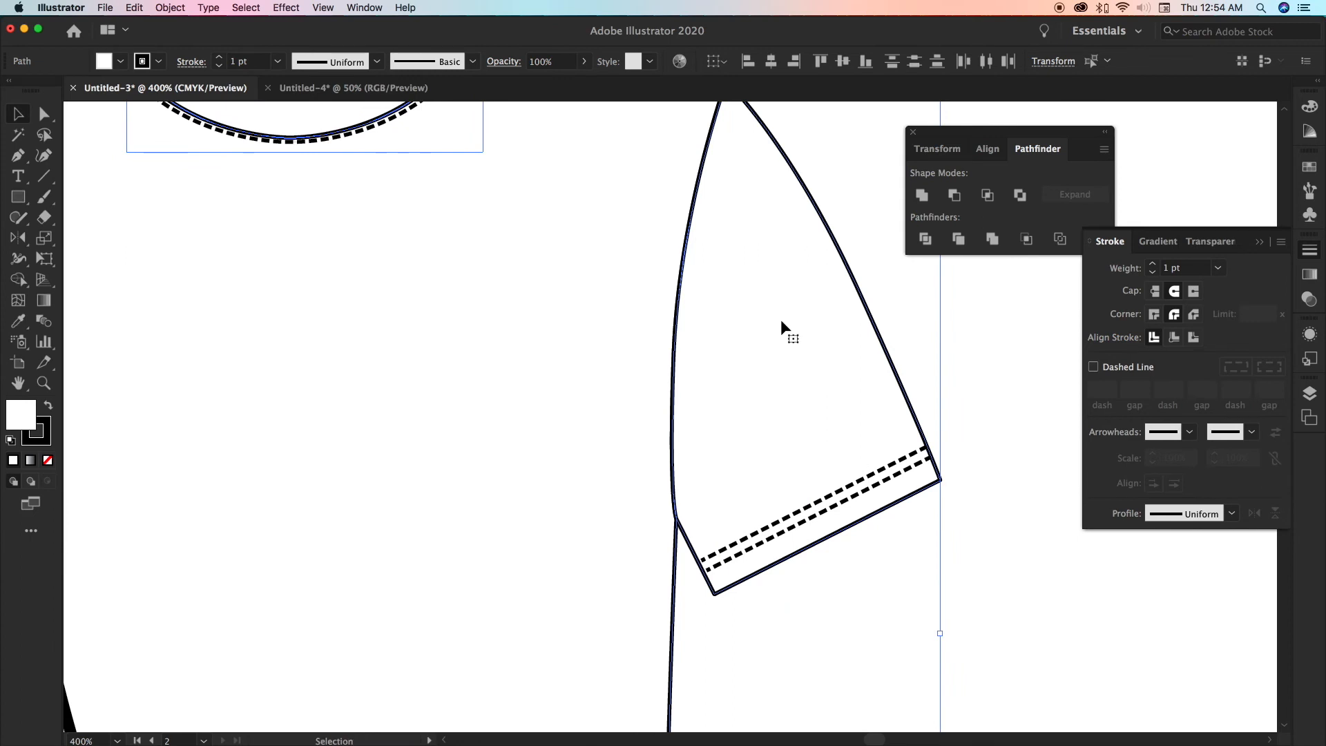
scroll(781, 319, "down", 3)
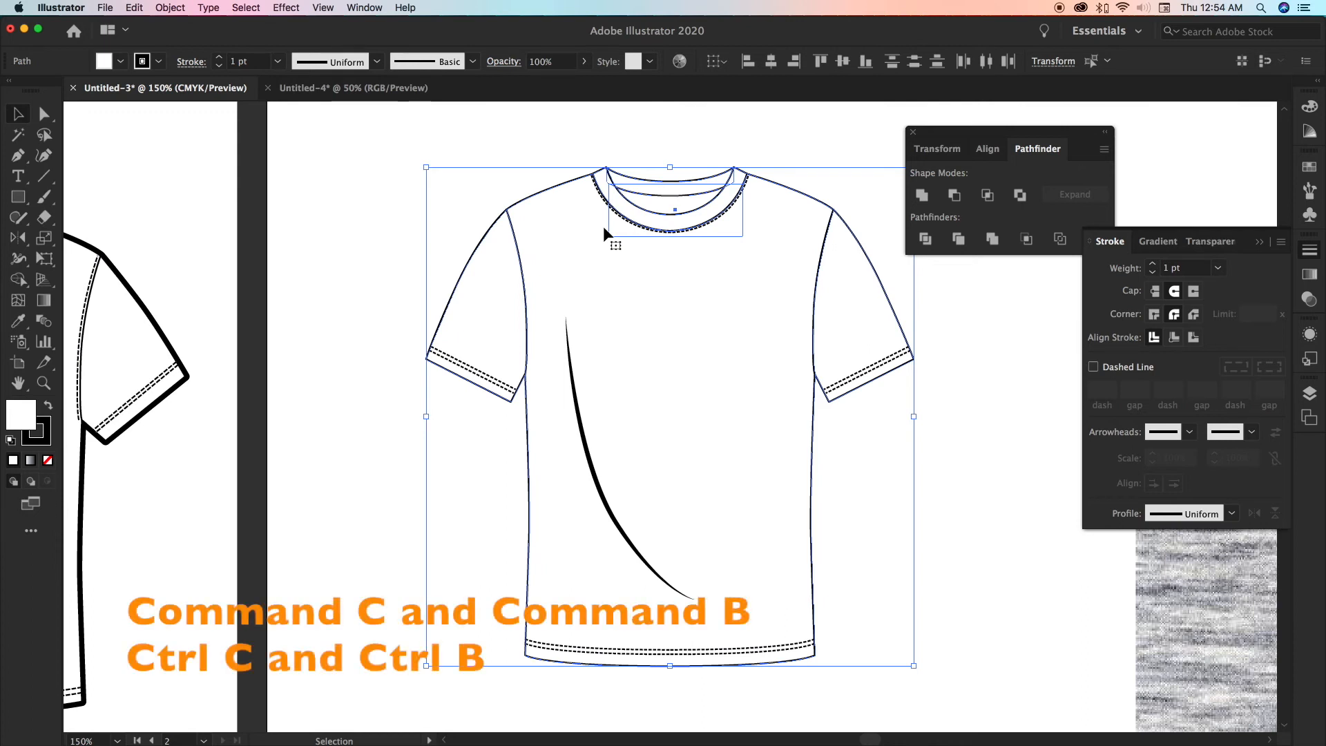
Paste a copy of the selected shirt pieces behind the originals and move it sideways to the right of the shirt
key("a")
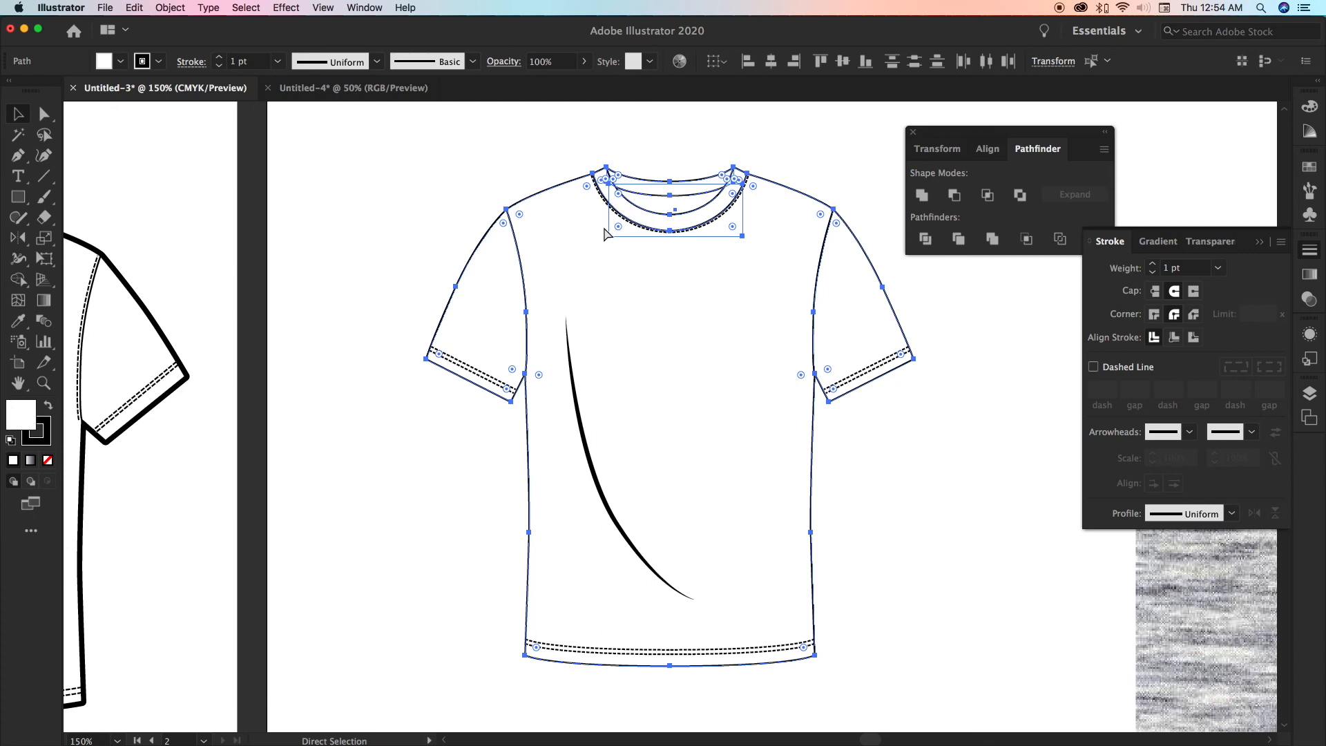
key("v")
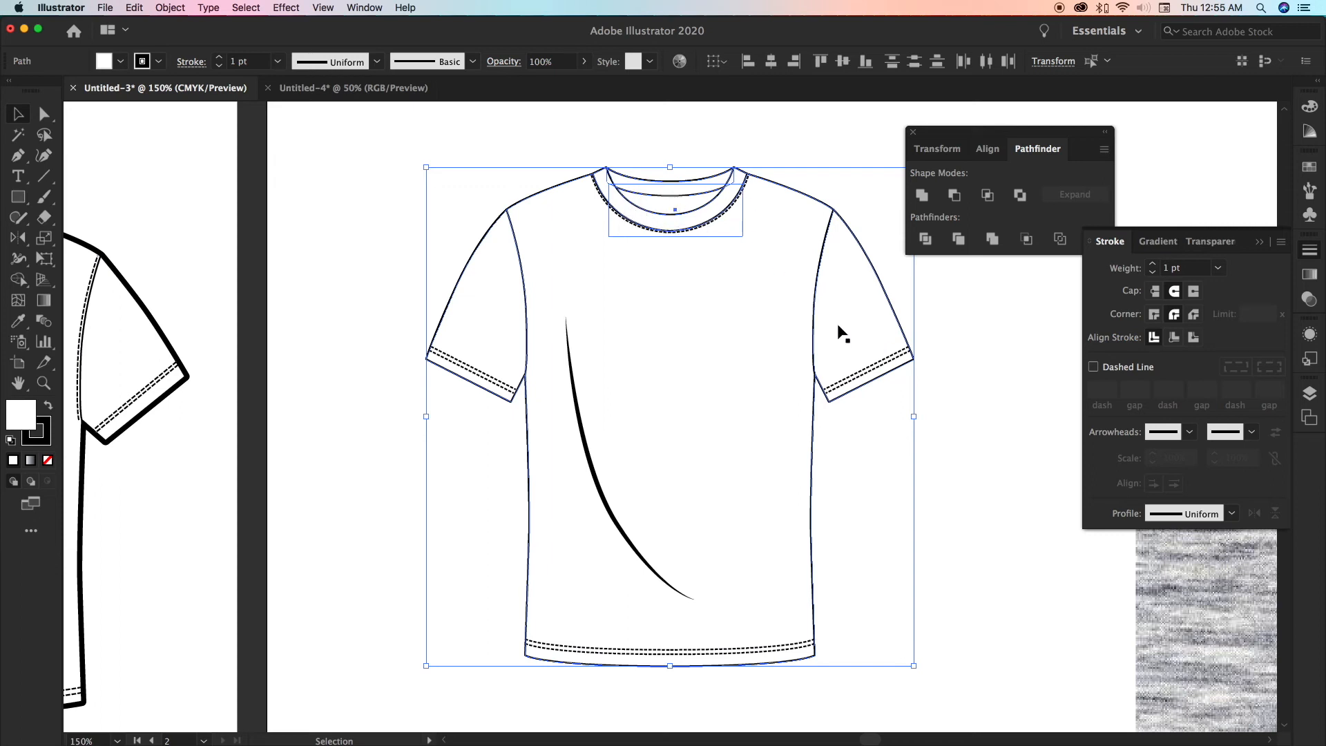
key("shift+Right")
key("shift+Right")
key("shift+Right")
key("shift+Right")
key("shift+Right")
key("shift+Right")
key("shift+Right")
key("shift+Right")
key("shift+Right")
key("shift+Right")
key("shift+Right")
key("shift+Right")
key("shift+Right")
key("shift+Right")
key("shift+Right")
key("shift+Right")
key("shift+Right")
key("shift+Right")
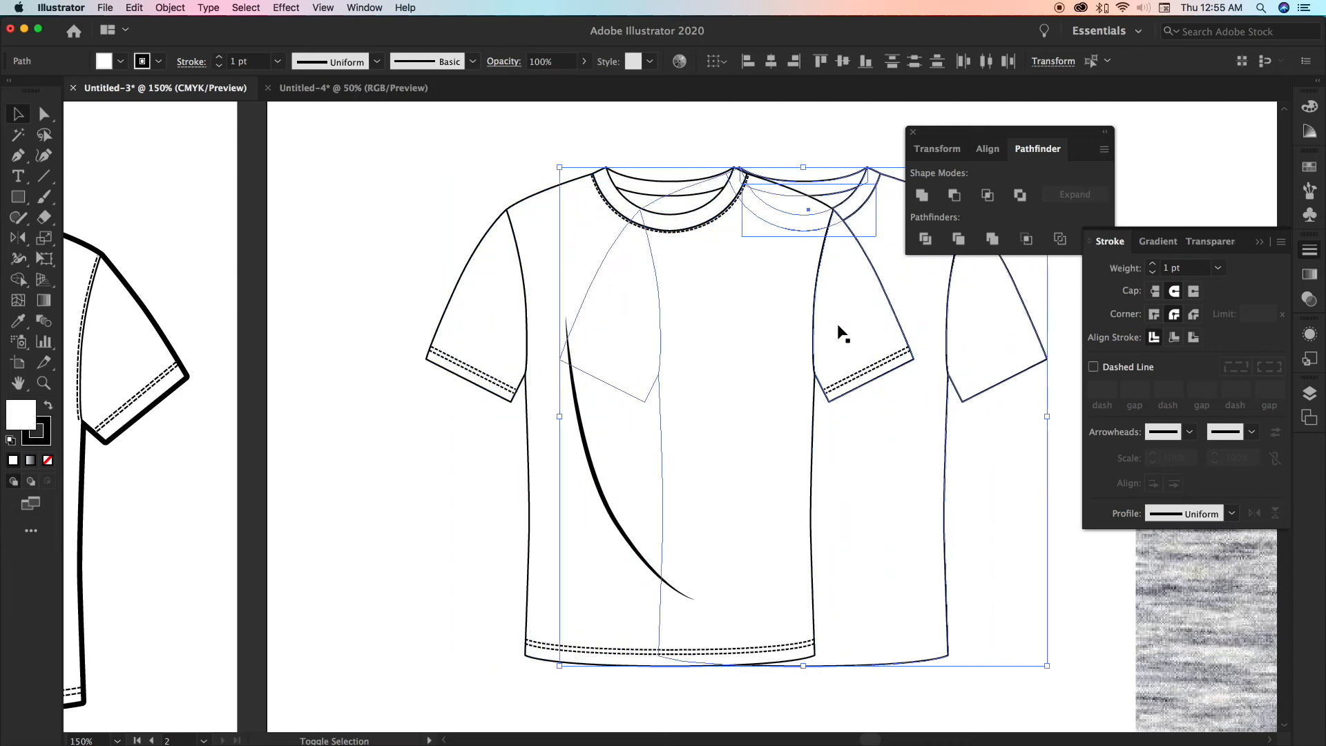
key("shift+Right")
key("shift+Right")
key("shift+Right")
key("shift+Right")
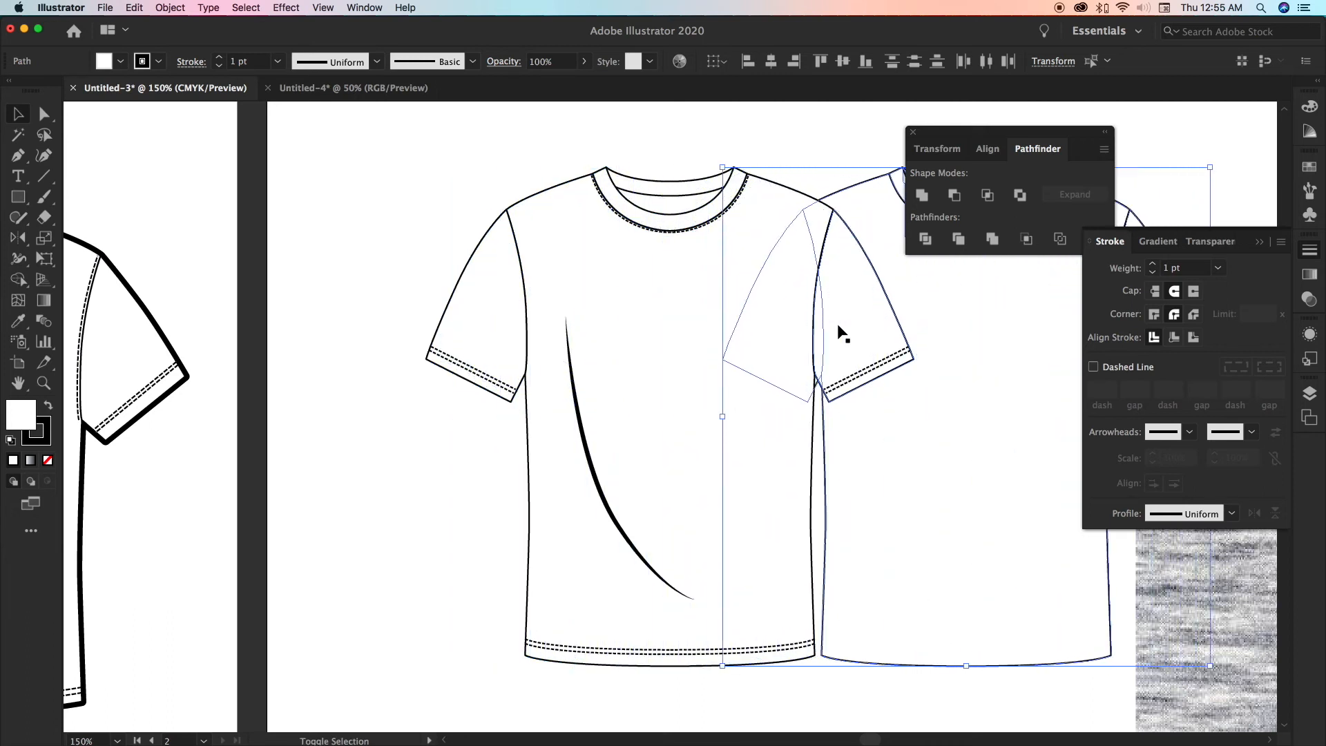
scroll(924, 536, "right", 8)
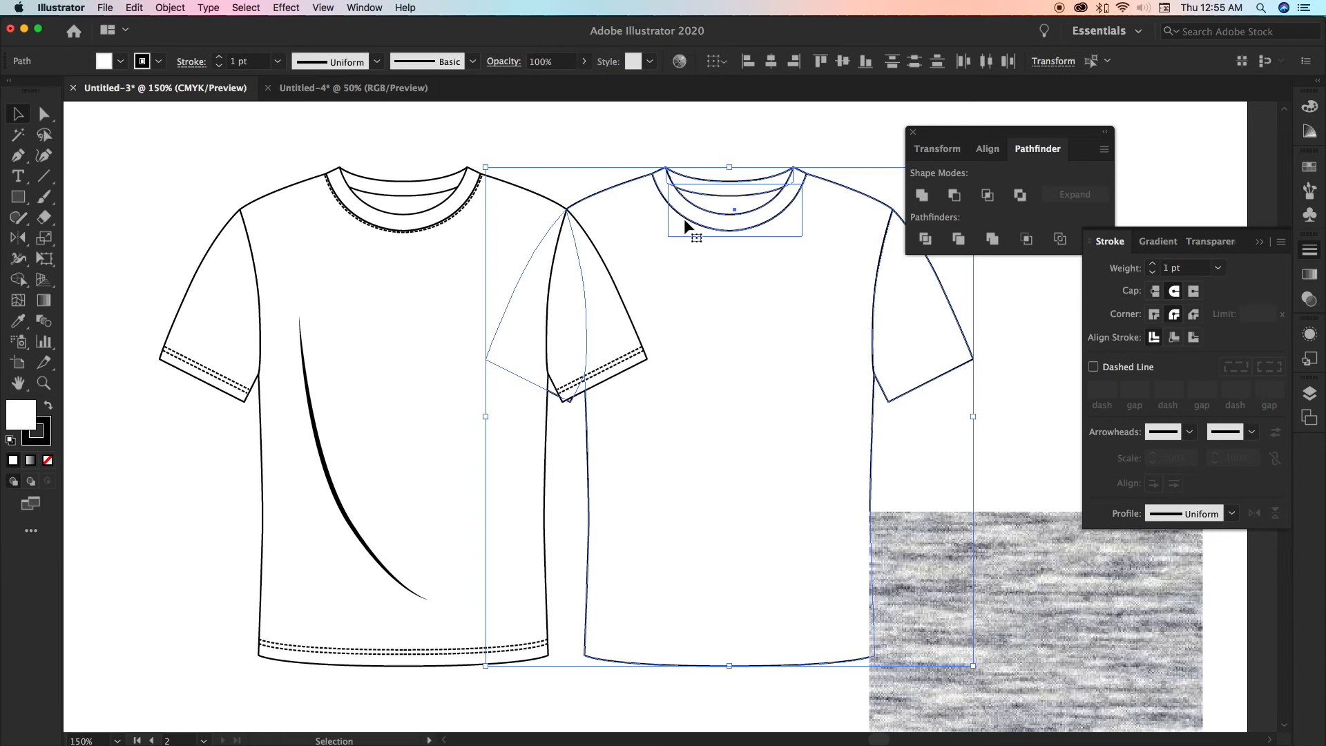
Unite the offset copied pieces into one silhouette and set its stroke weight to 8 pt
left_click(921, 196)
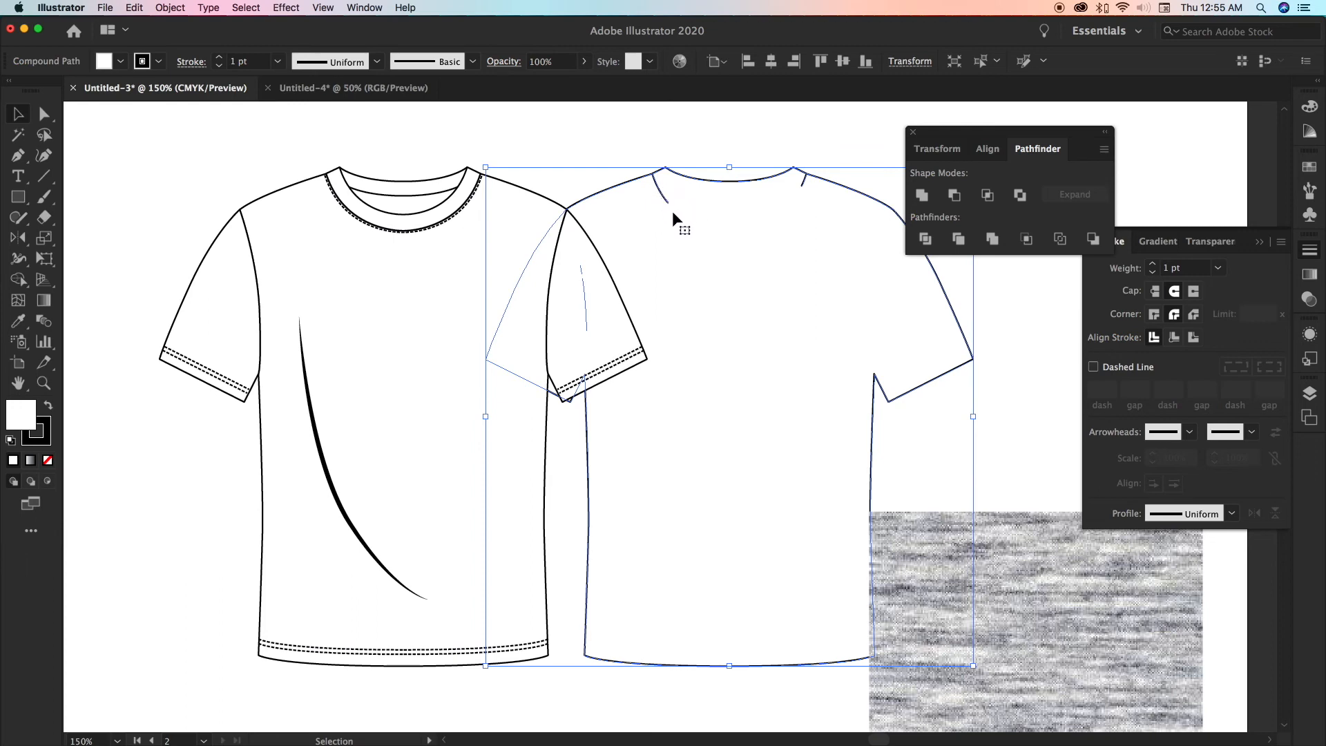
left_click(1153, 264)
left_click(1153, 264)
left_click(1153, 264)
left_click(1153, 263)
left_click(1153, 263)
left_click(1153, 264)
left_click(1153, 264)
Try placing the thick-stroked silhouette behind the original shirt, undo the move and remove the silhouette copy
left_click_drag(791, 297, 463, 298)
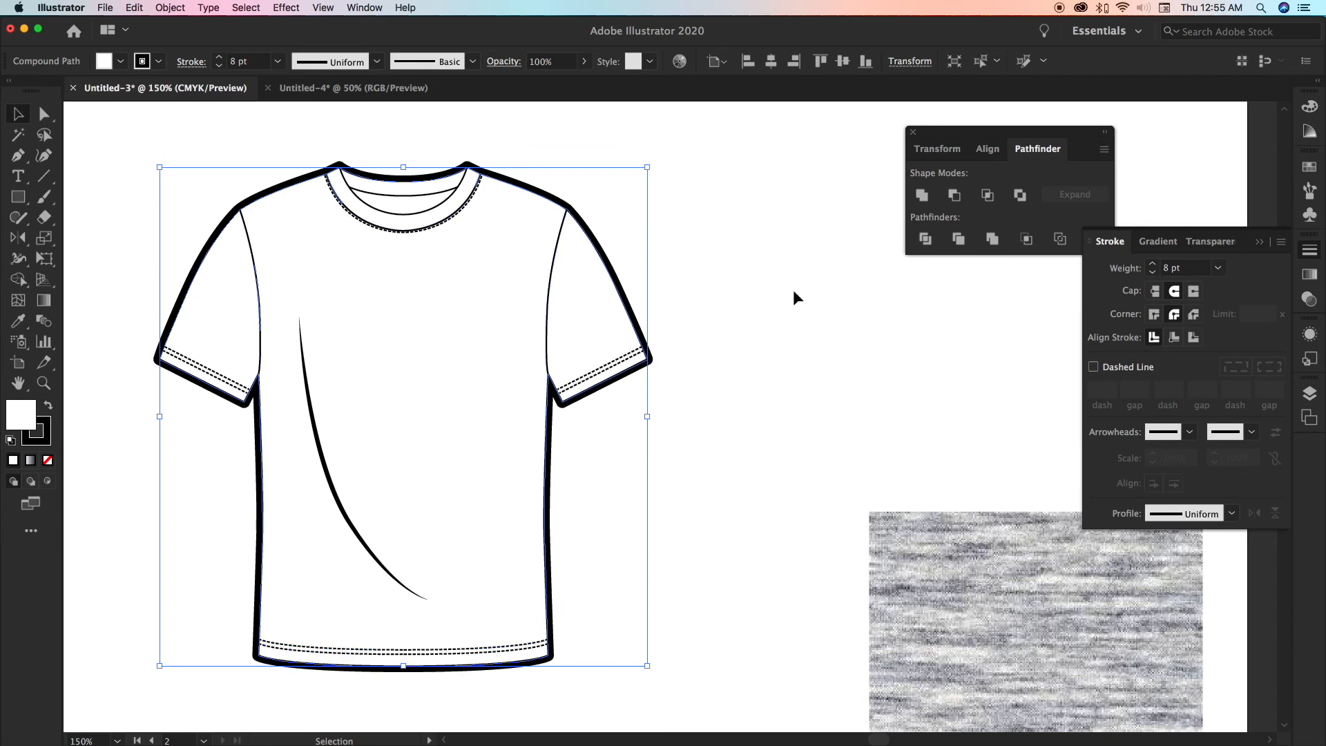
key("cmd+z")
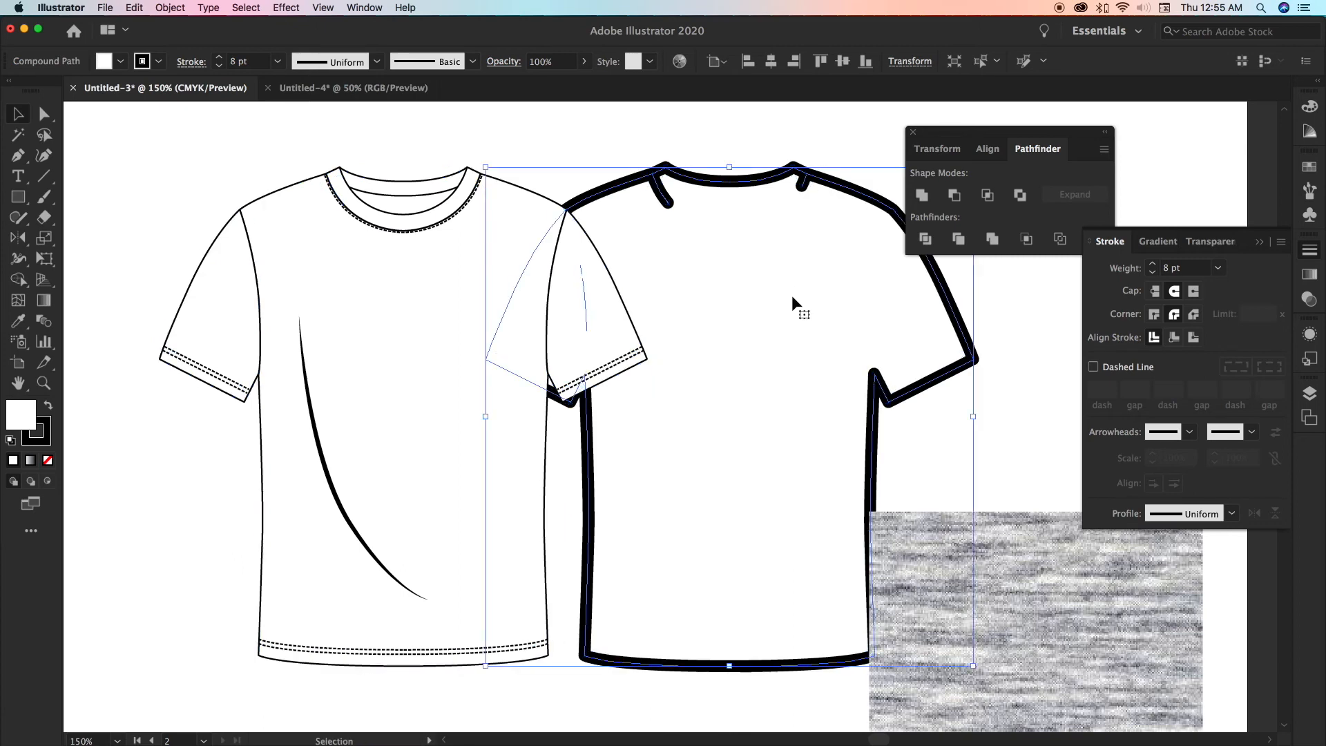
key("cmd+z")
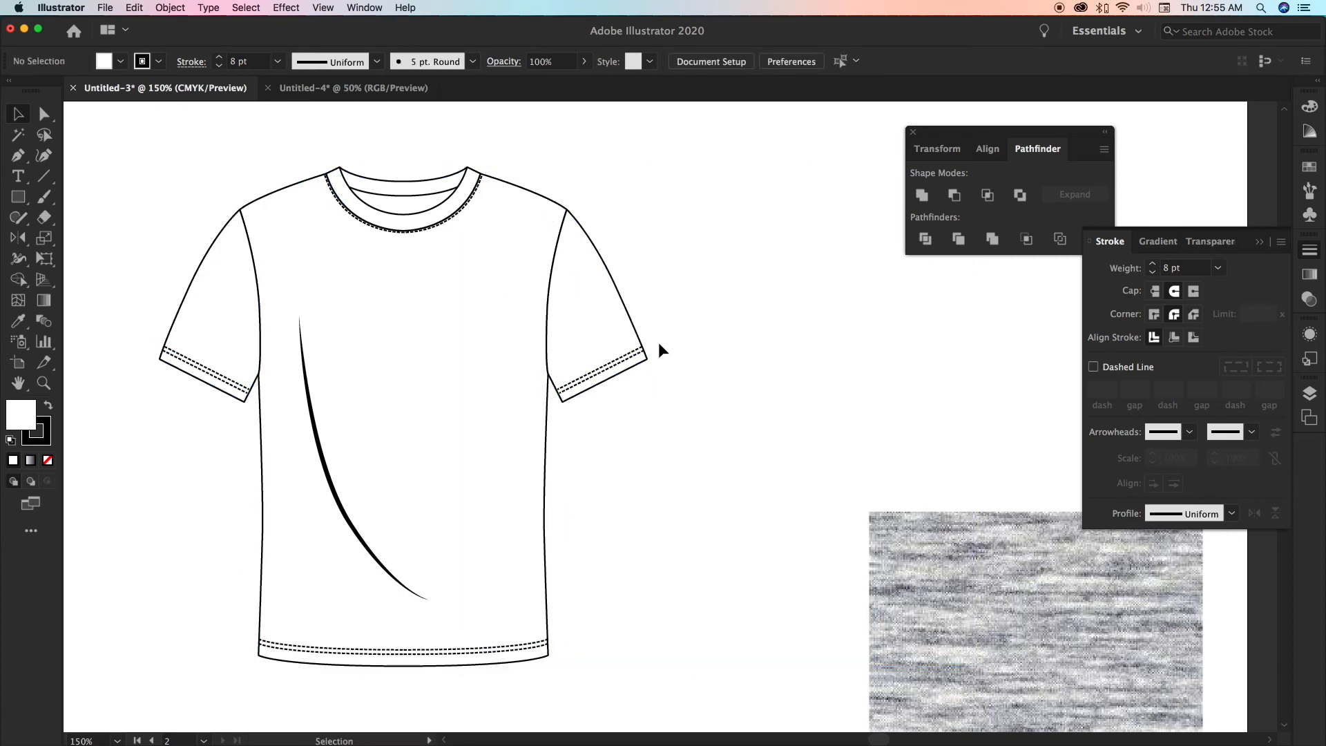
Select both sleeves, the shirt body and the neck pieces without stitching or fold line, and paste a copy directly behind them
left_click(225, 306)
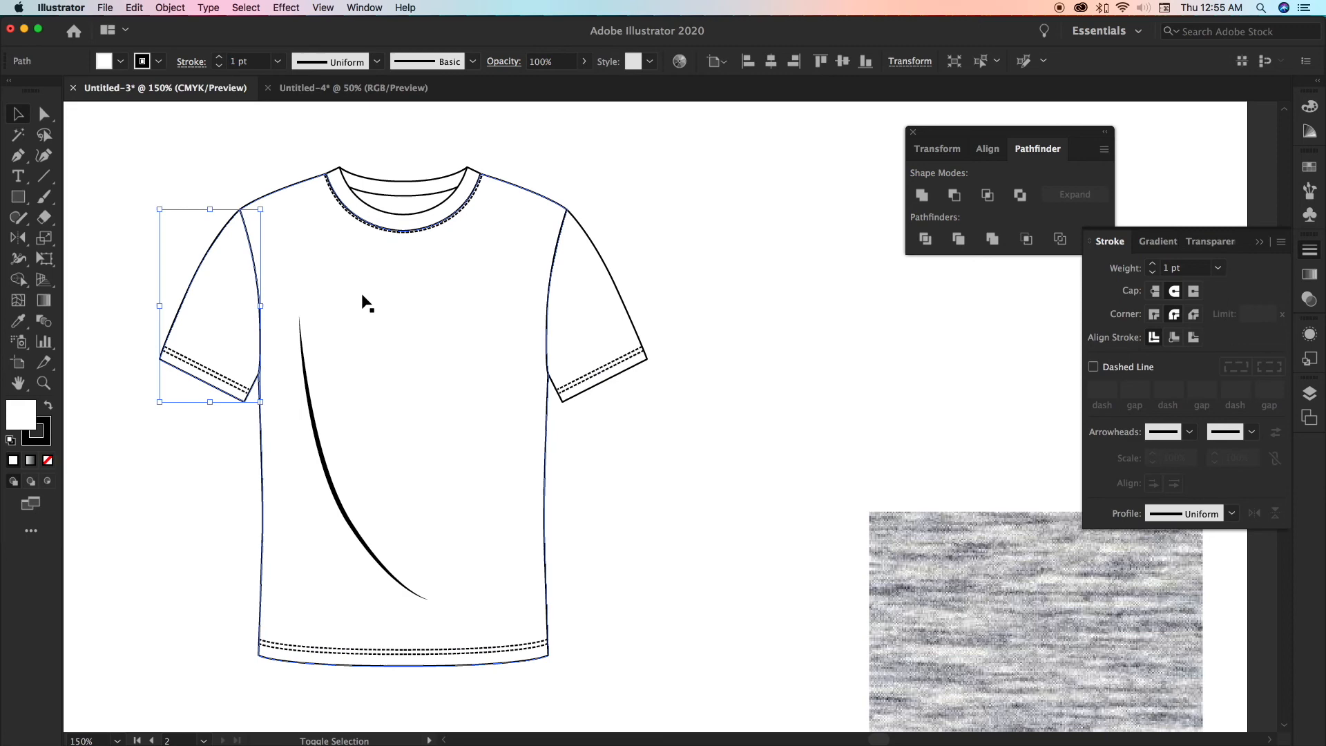
left_click(363, 295, "shift")
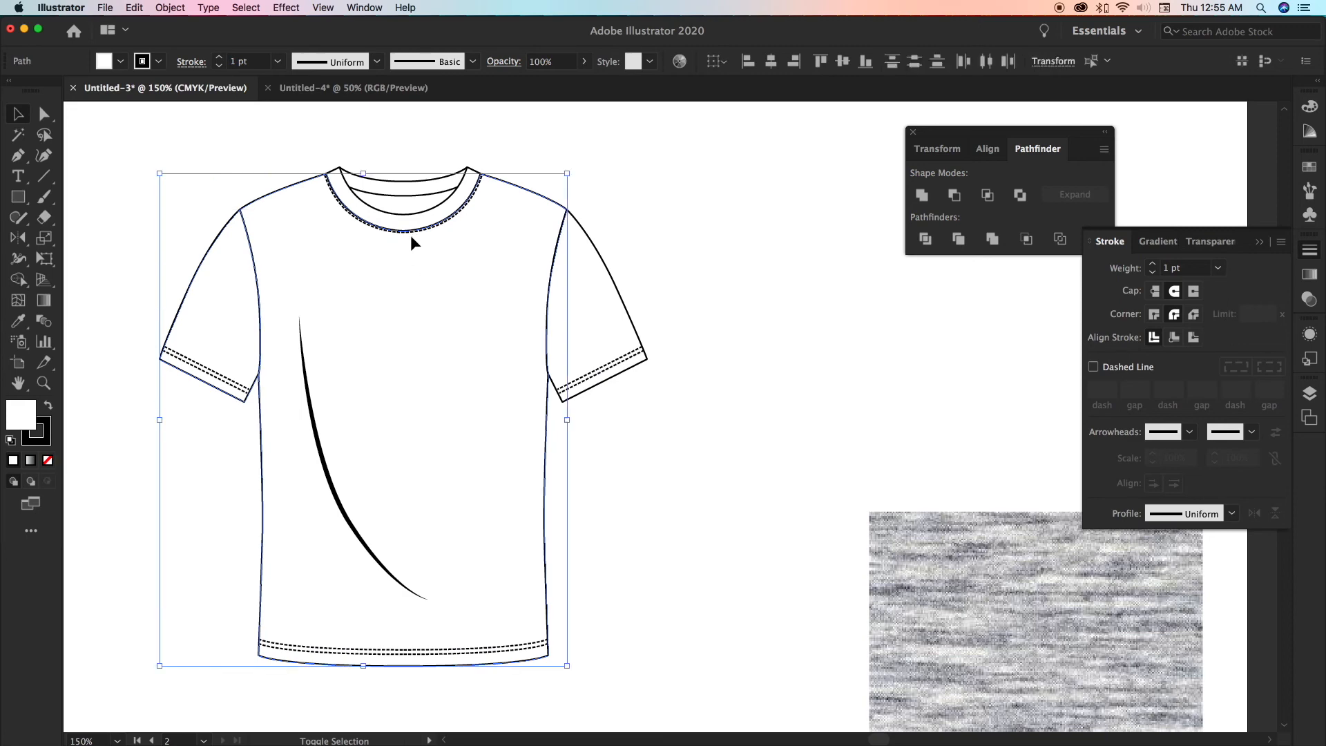
left_click(403, 206, "shift")
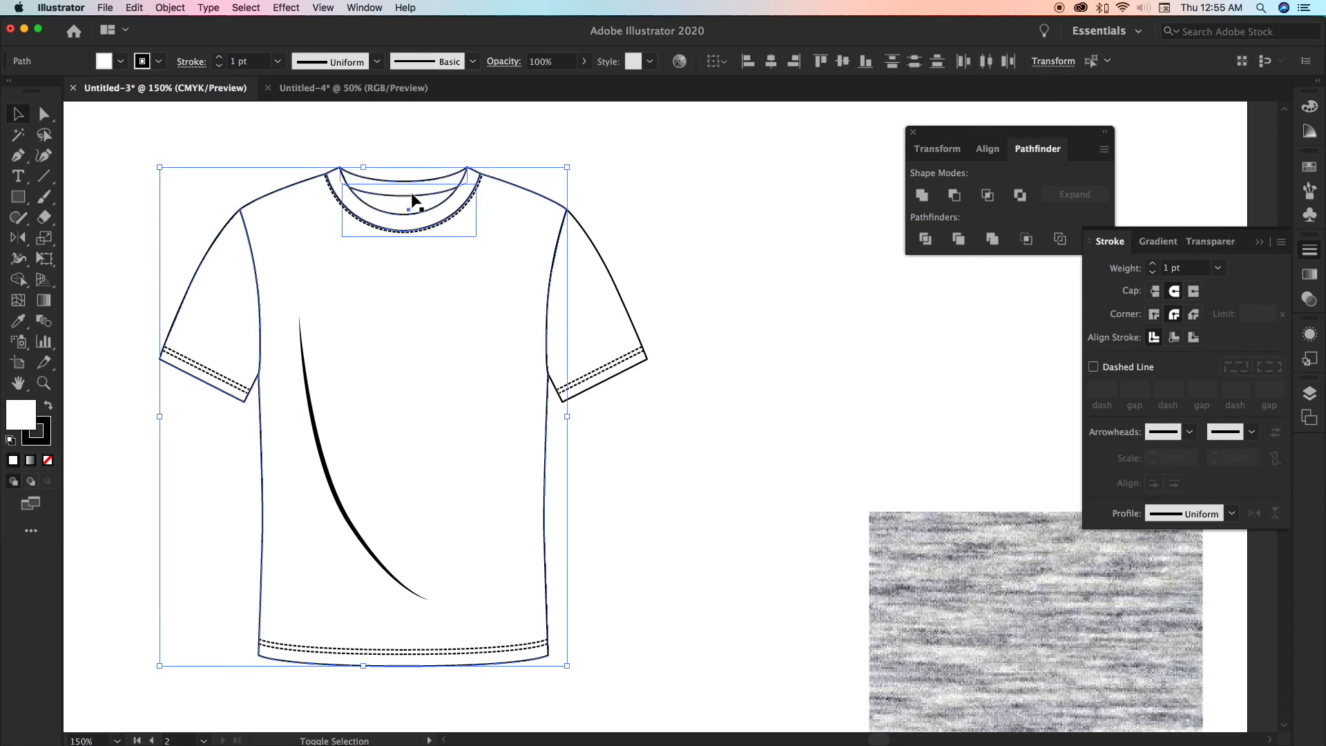
left_click(566, 278, "shift")
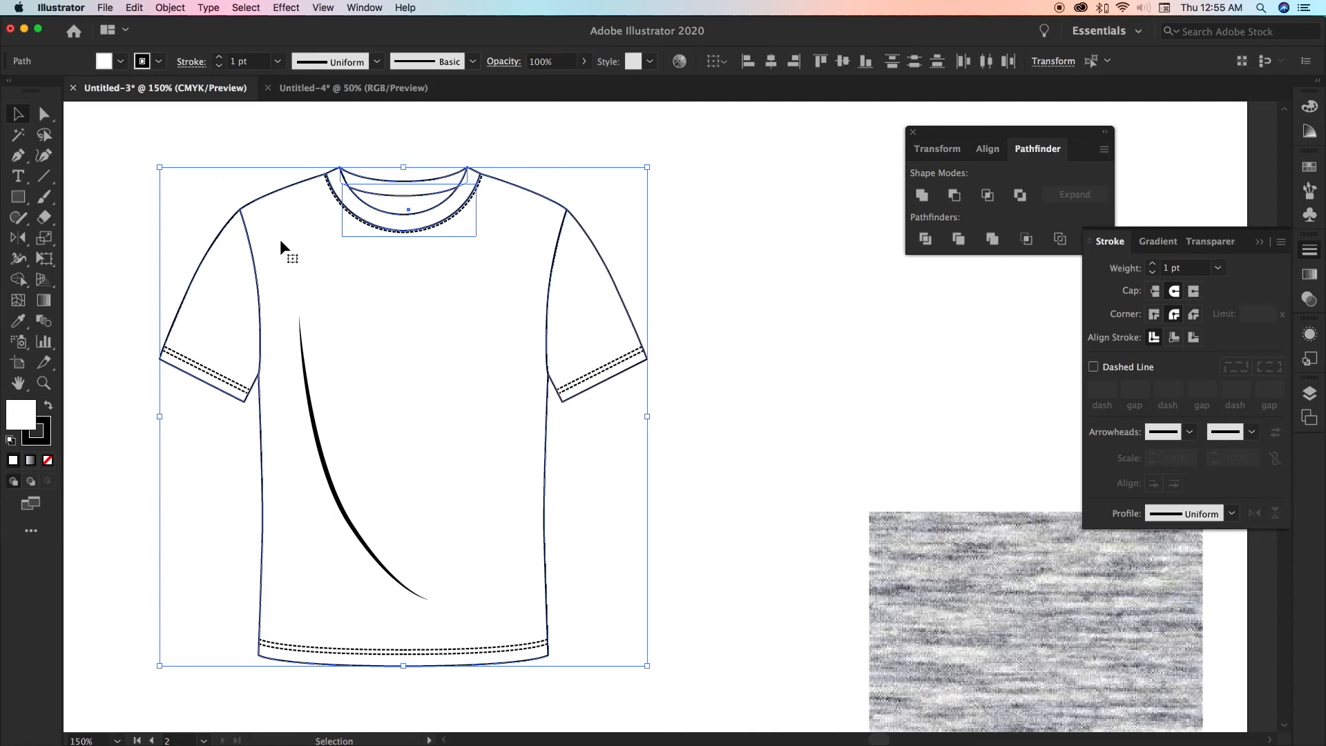
key("a")
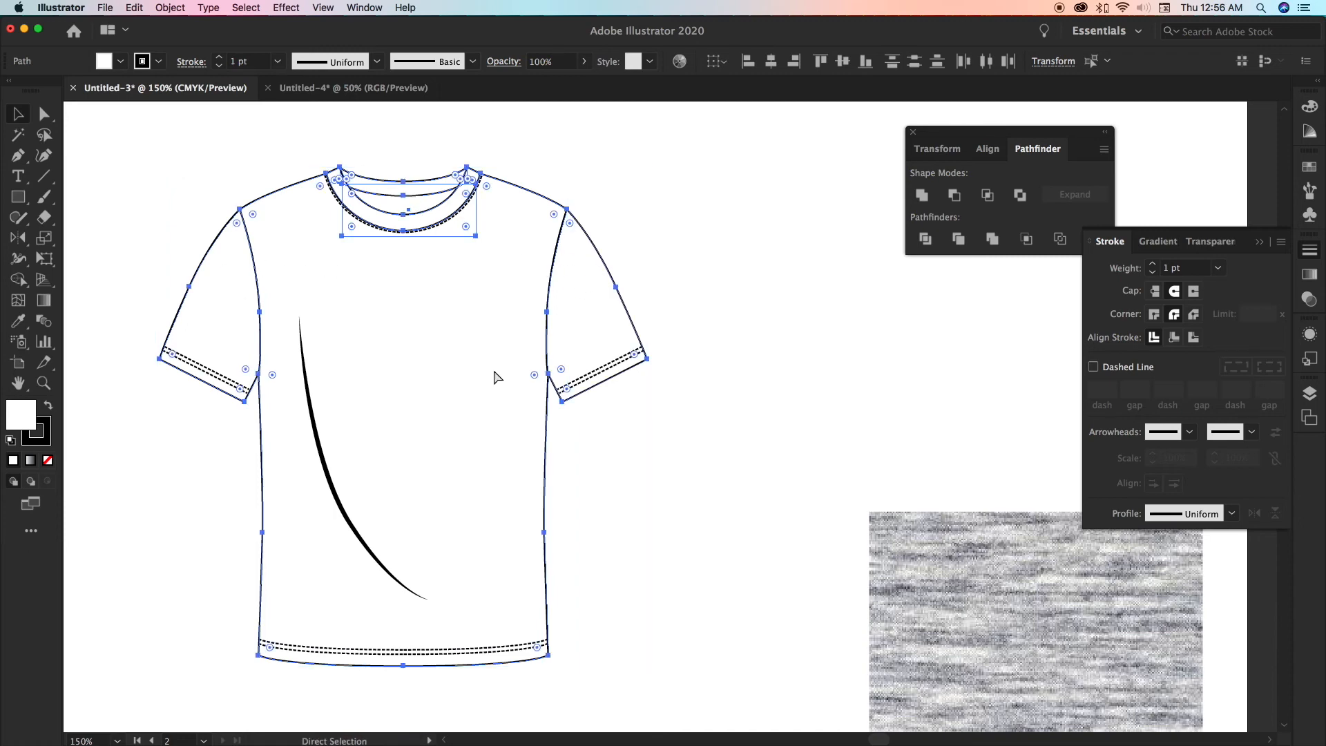
key("v")
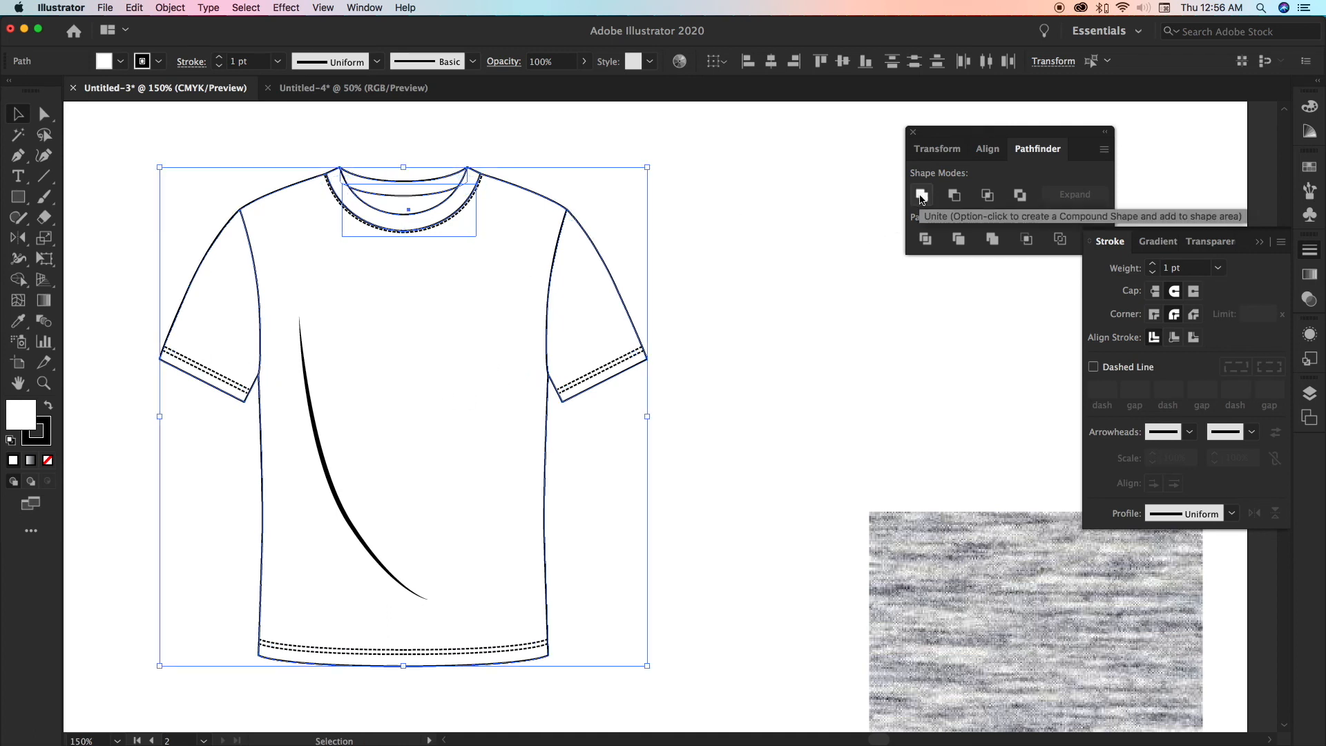
Unite the copied shirt pieces into a single silhouette with Pathfinder, keeping it in place behind the original
left_click(913, 132)
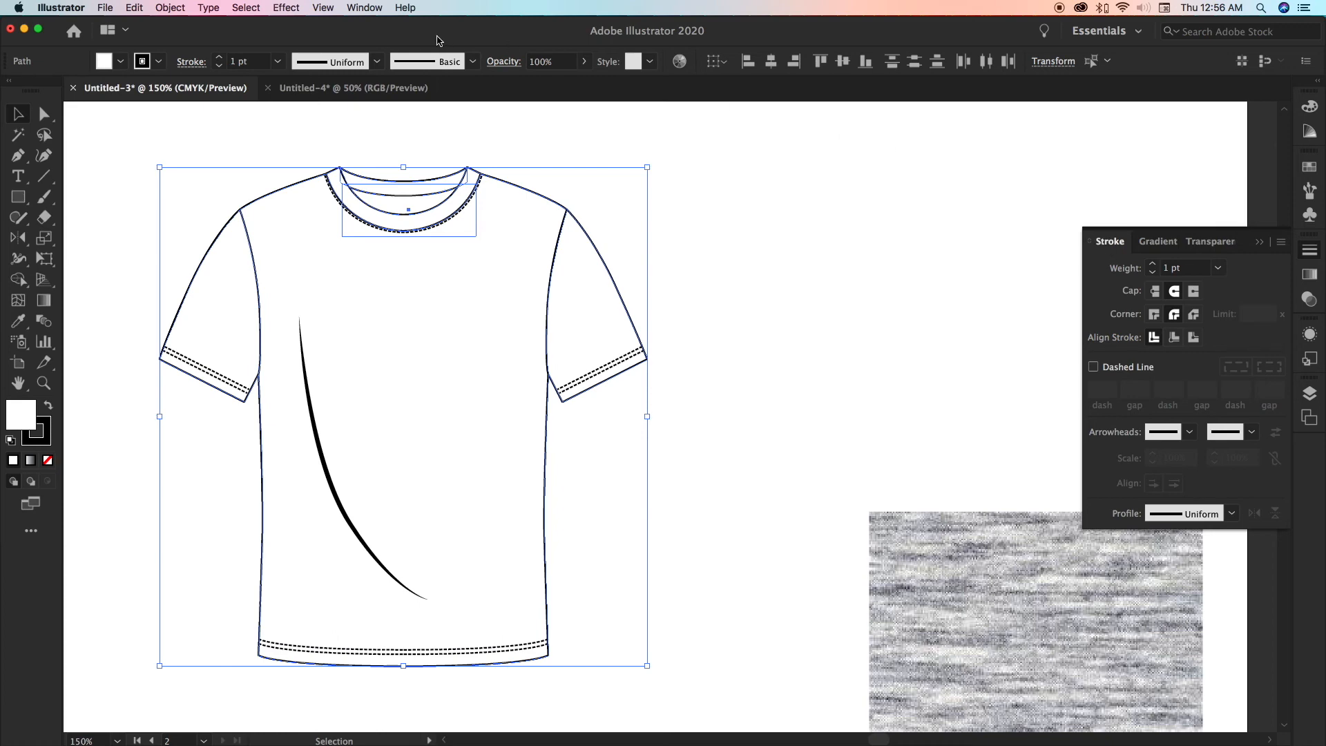
left_click(383, 10)
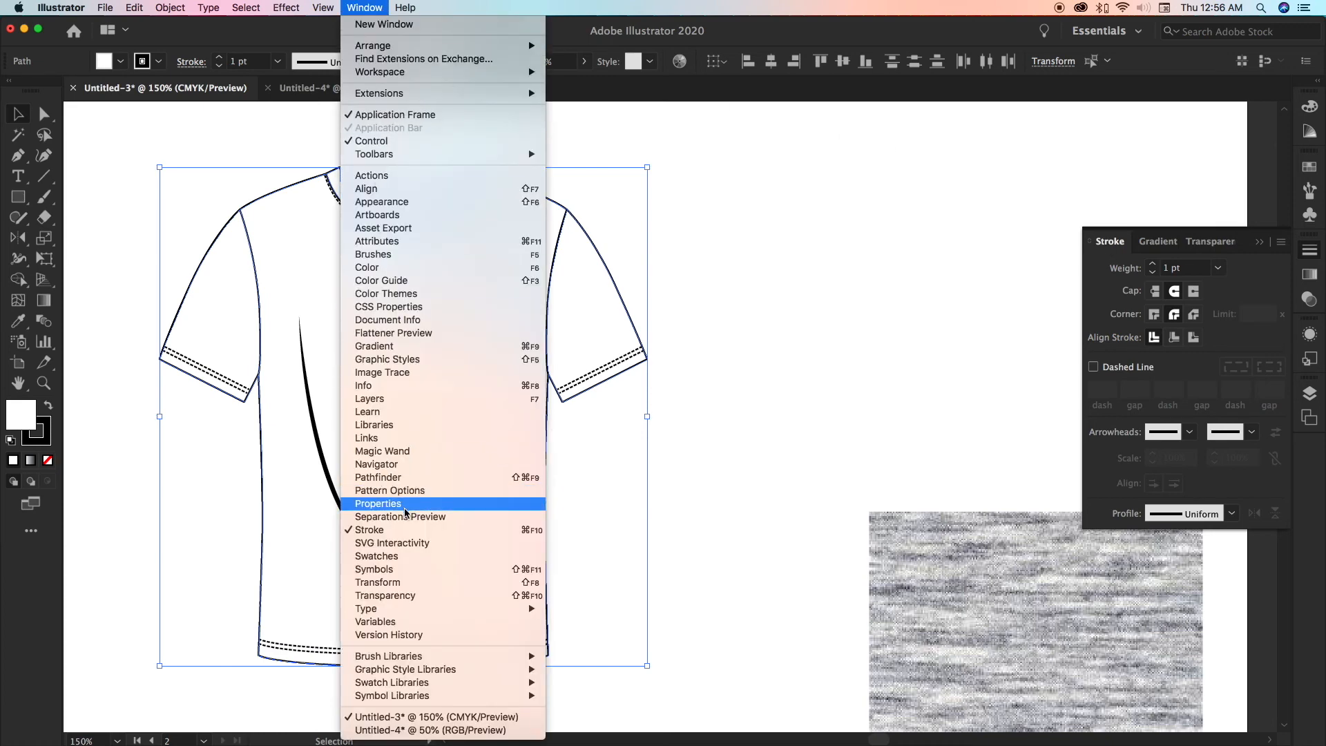
left_click(404, 477)
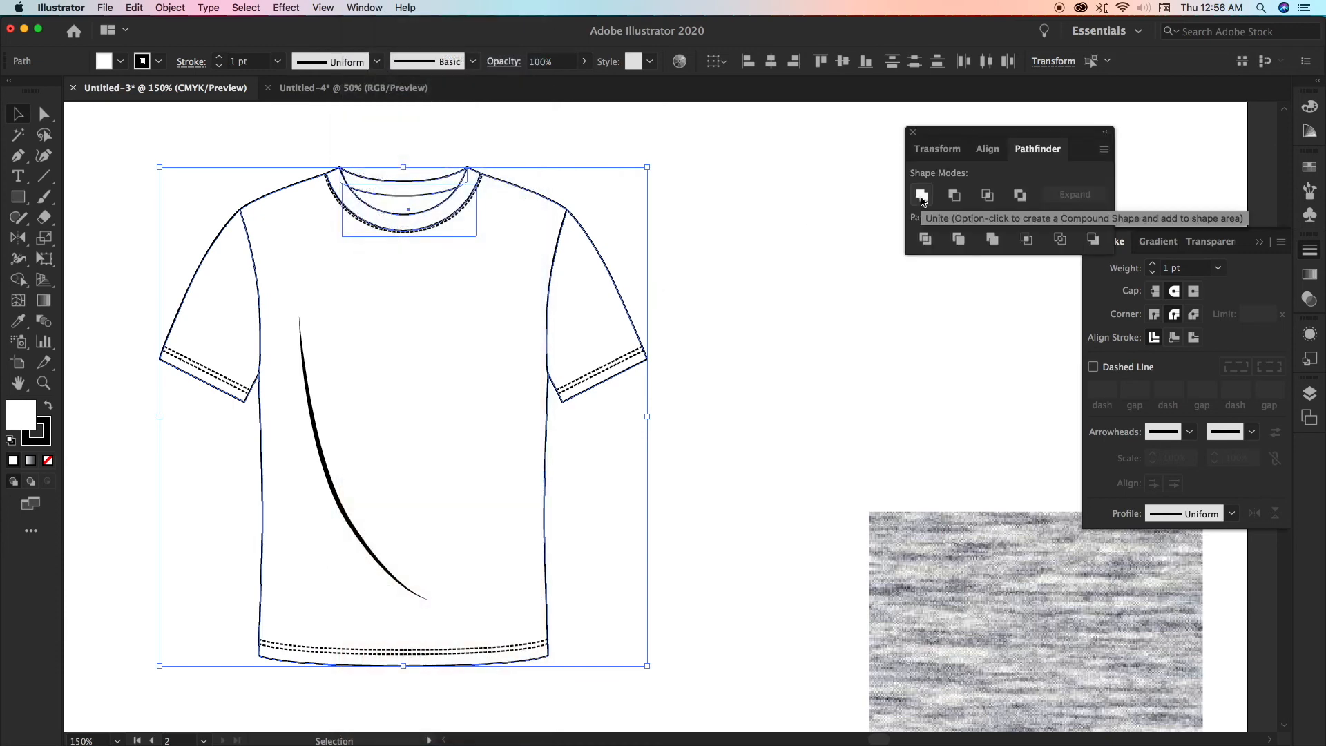
left_click(922, 196)
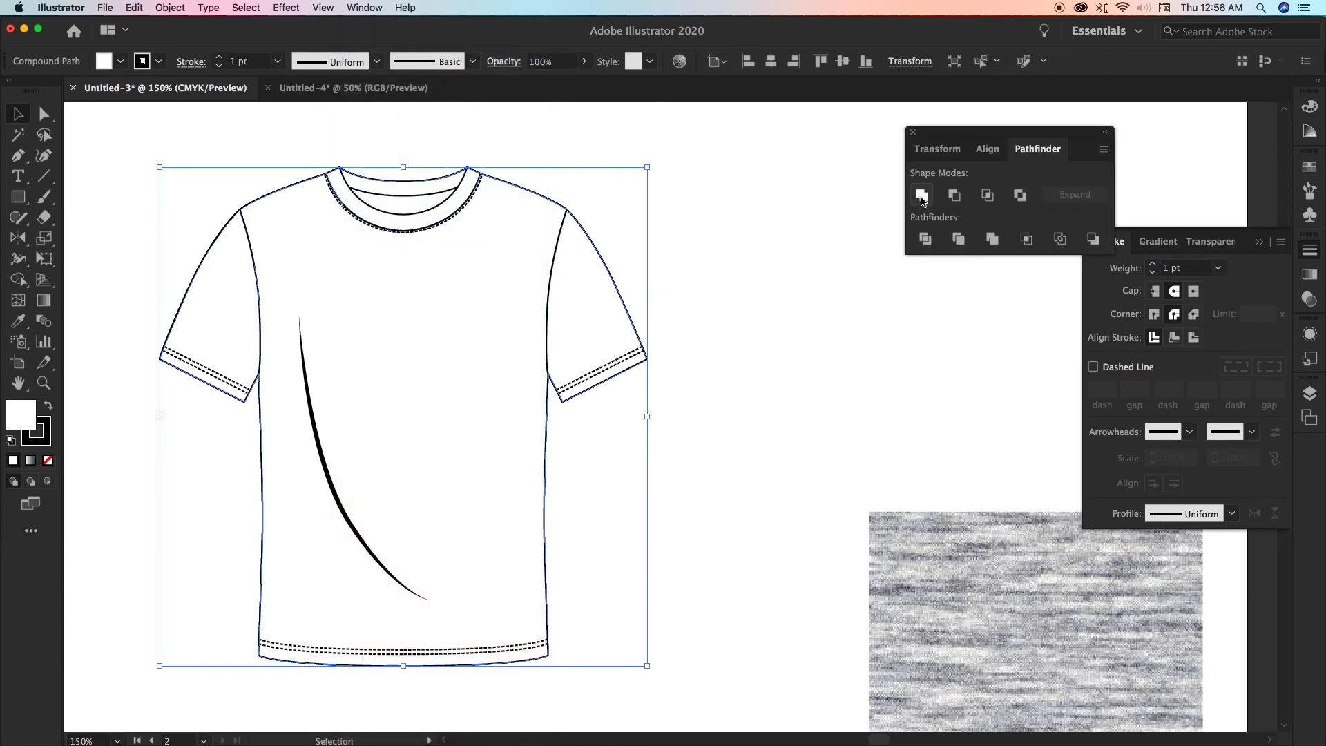
Set the silhouette's stroke weight to 7 pt to give the shirt a bold outline, and deselect everything
left_click(1153, 264)
left_click(1153, 266)
left_click(1153, 266)
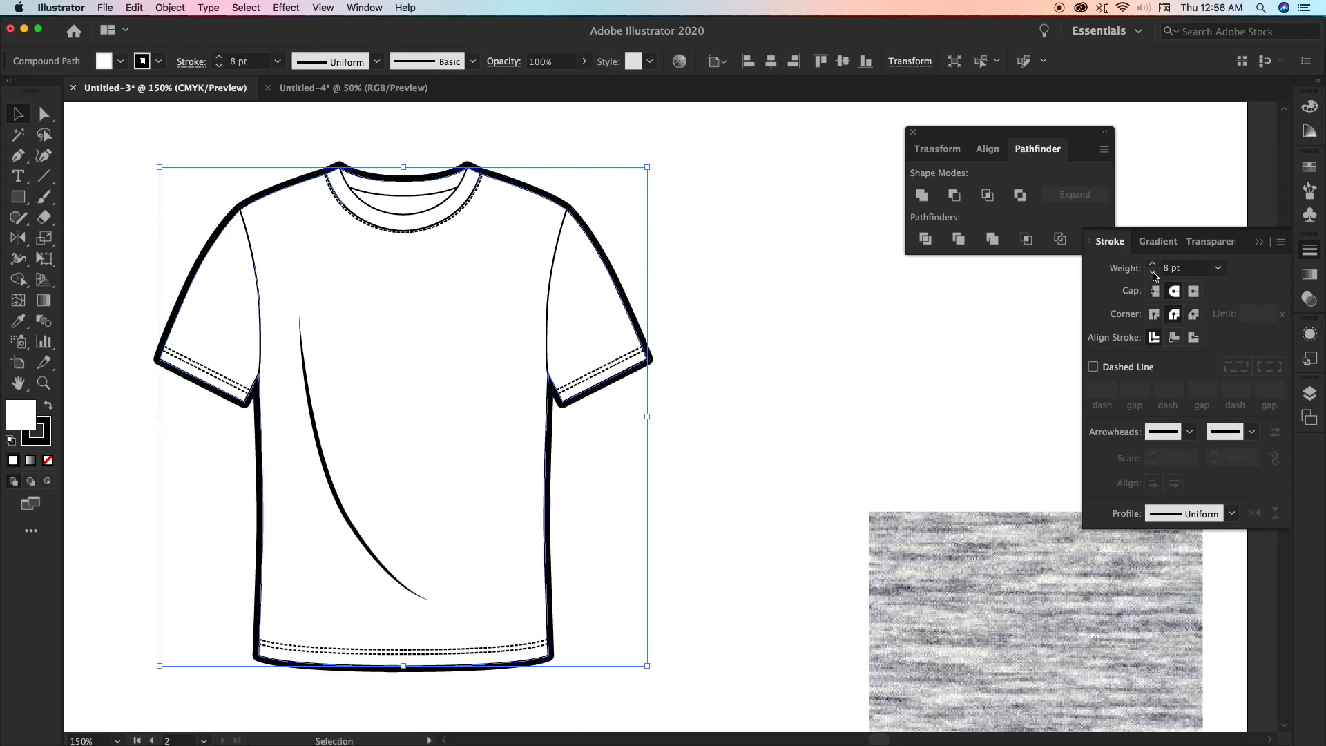
left_click(1153, 272)
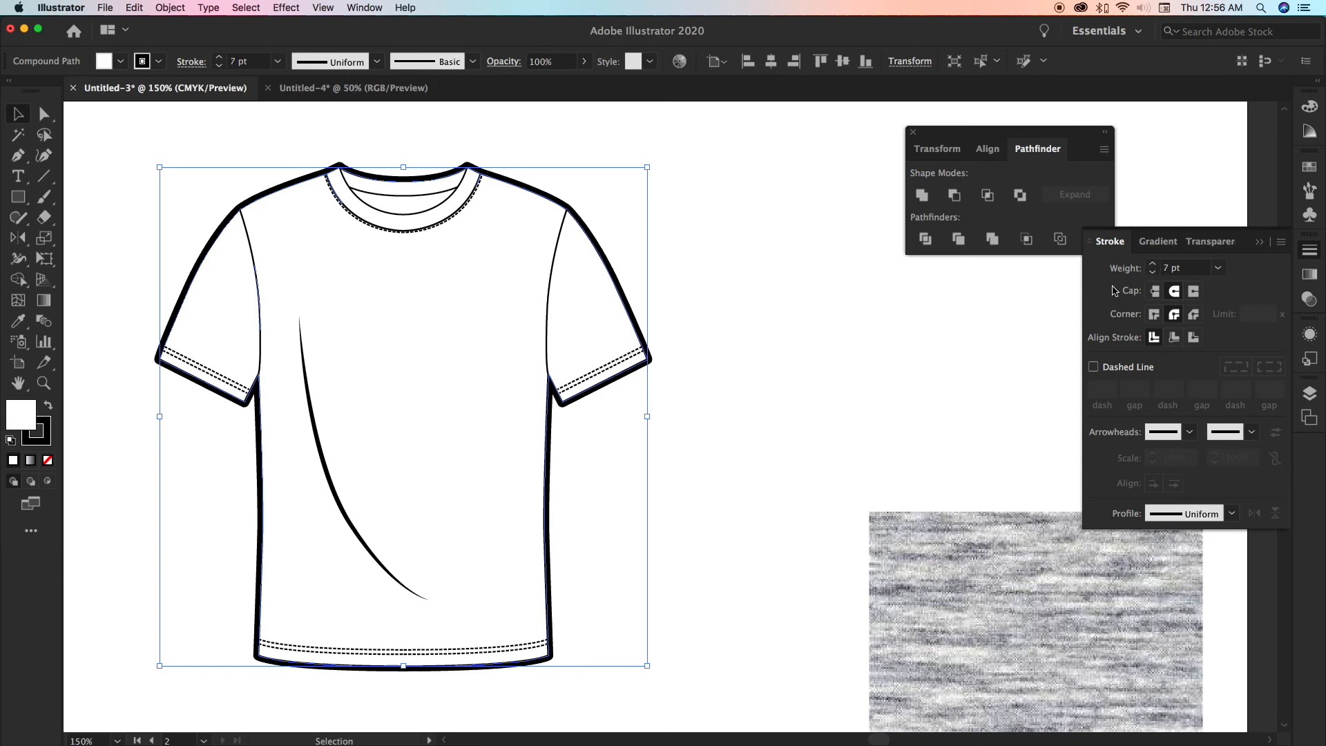
left_click(817, 359)
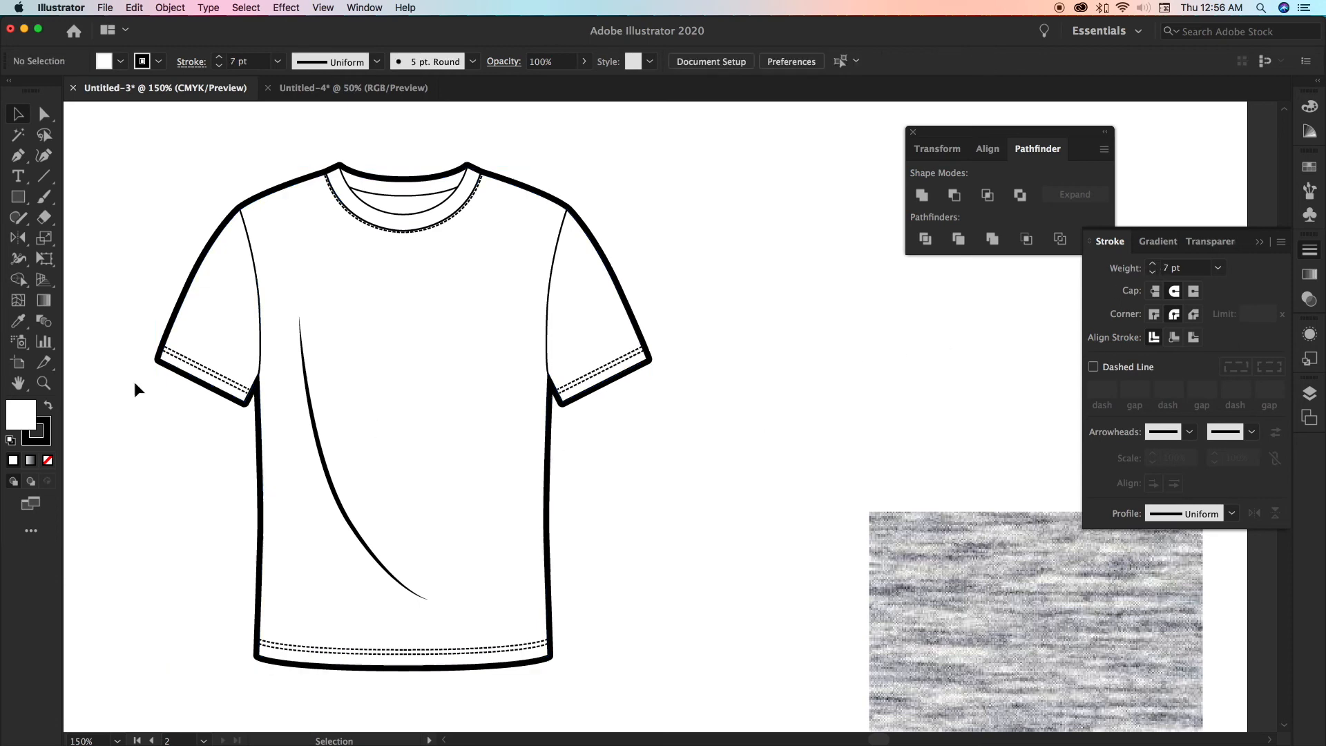
left_click_drag(142, 166, 683, 682)
left_click(702, 538)
Scale the heather fabric image down to a small square and place it just right of the shirt
scroll(703, 535, "down", 5)
scroll(704, 536, "up", 3)
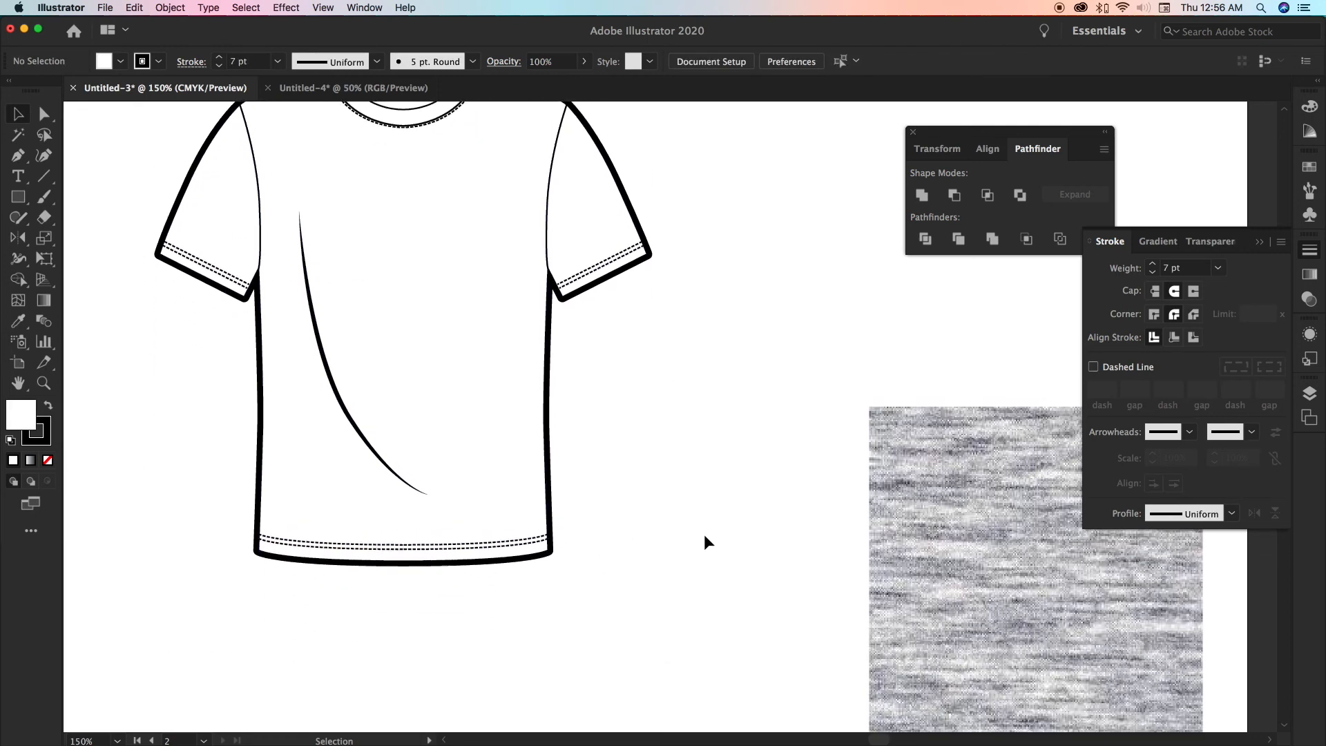
scroll(703, 533, "right", 2)
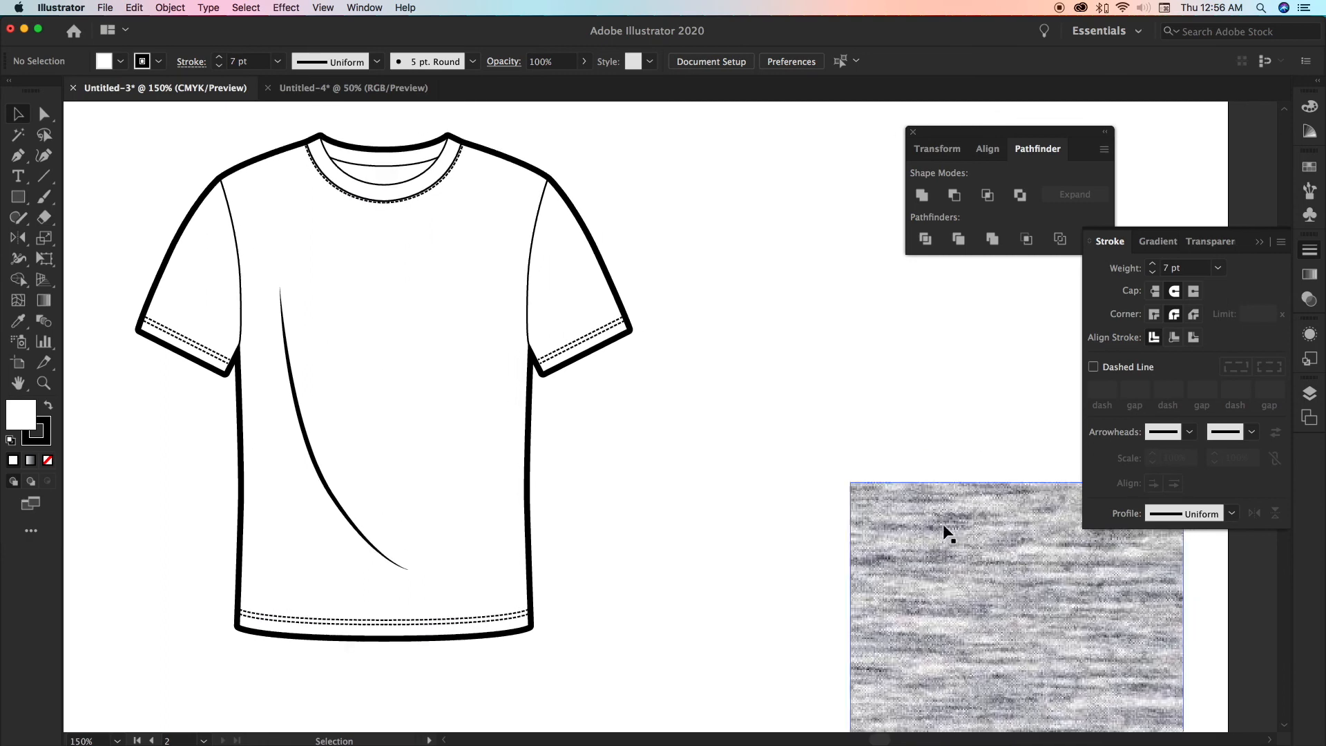
left_click_drag(947, 544, 873, 382)
left_click_drag(779, 321, 902, 491)
left_click(860, 423)
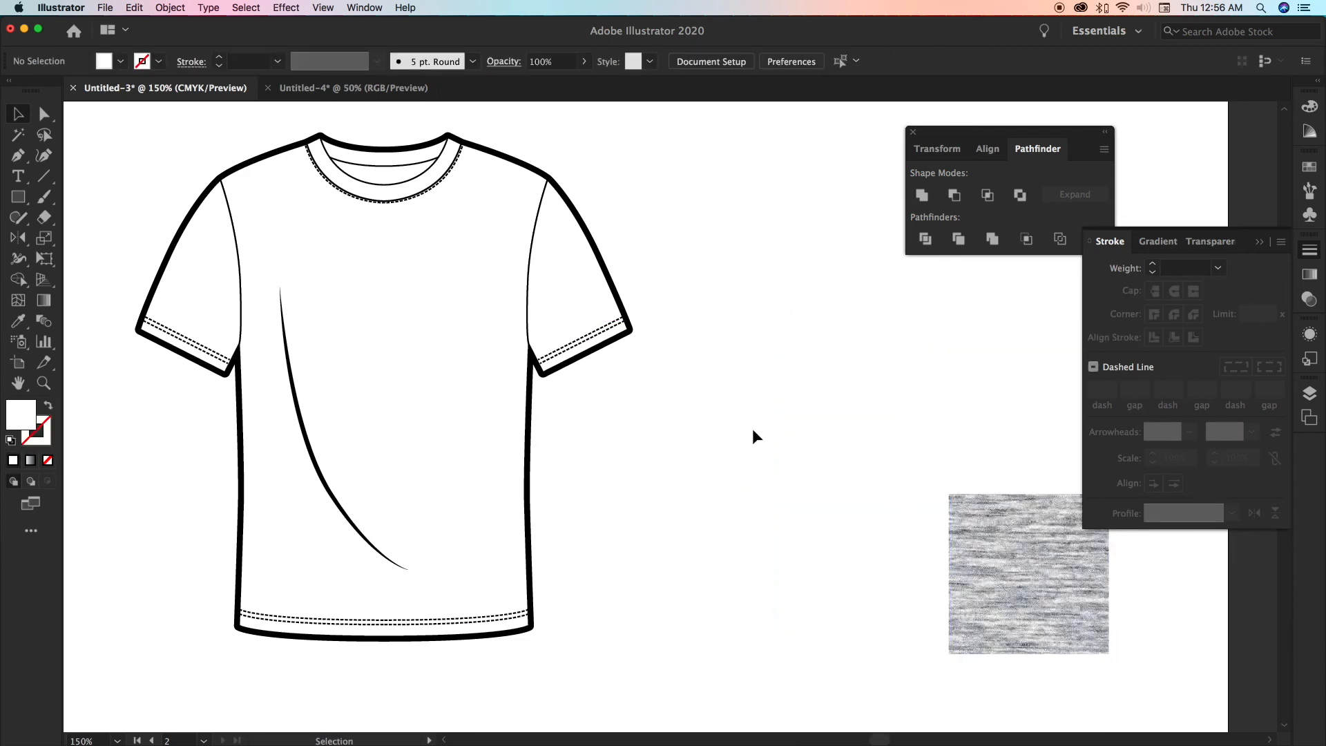
left_click_drag(995, 549, 692, 496)
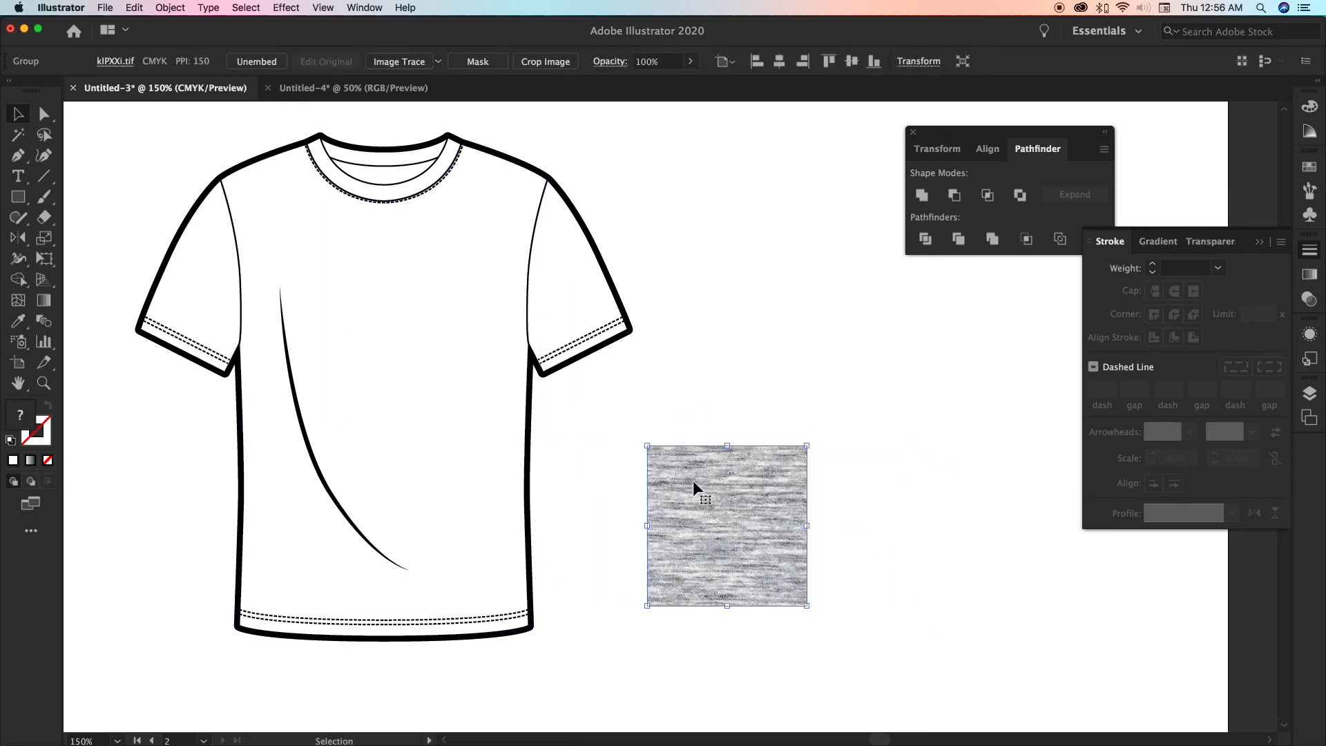
Show the document's swatches near the fabric image, hide Pathfinder and bring the pattern swatches into view
left_click(367, 10)
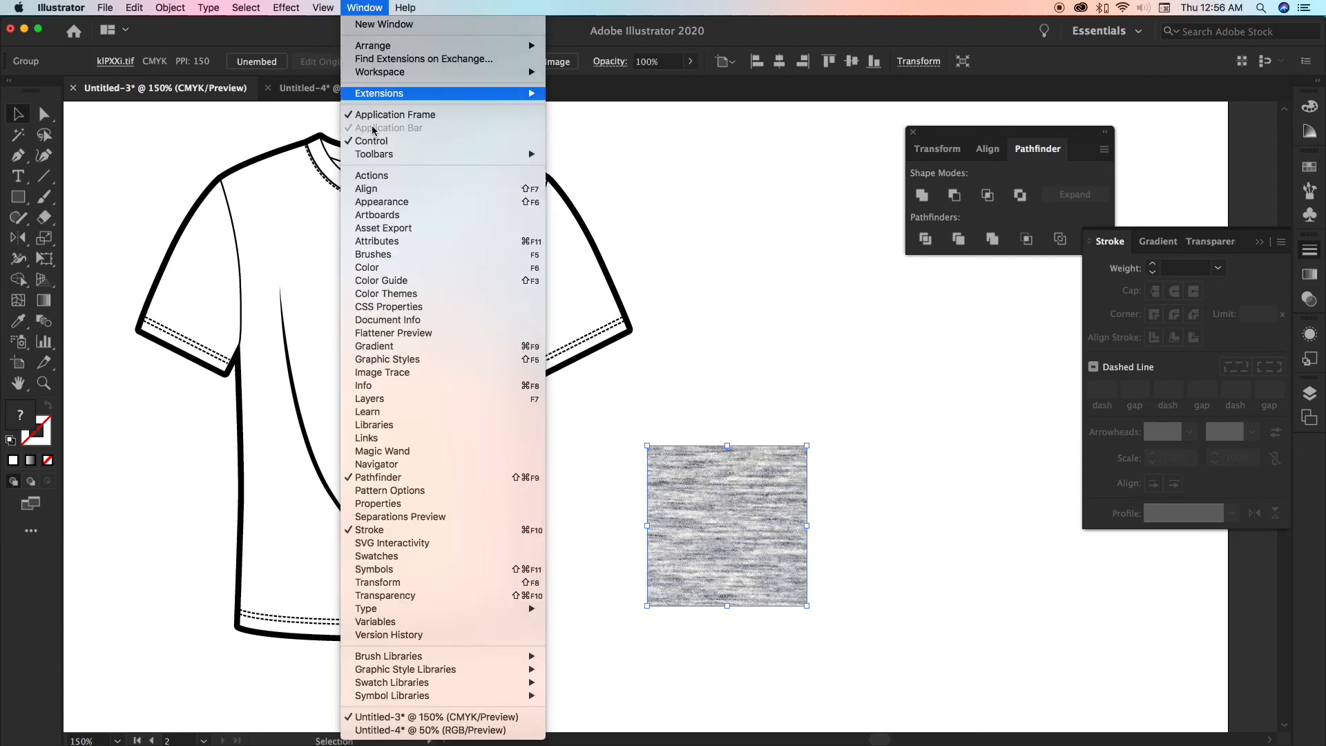
left_click(425, 556)
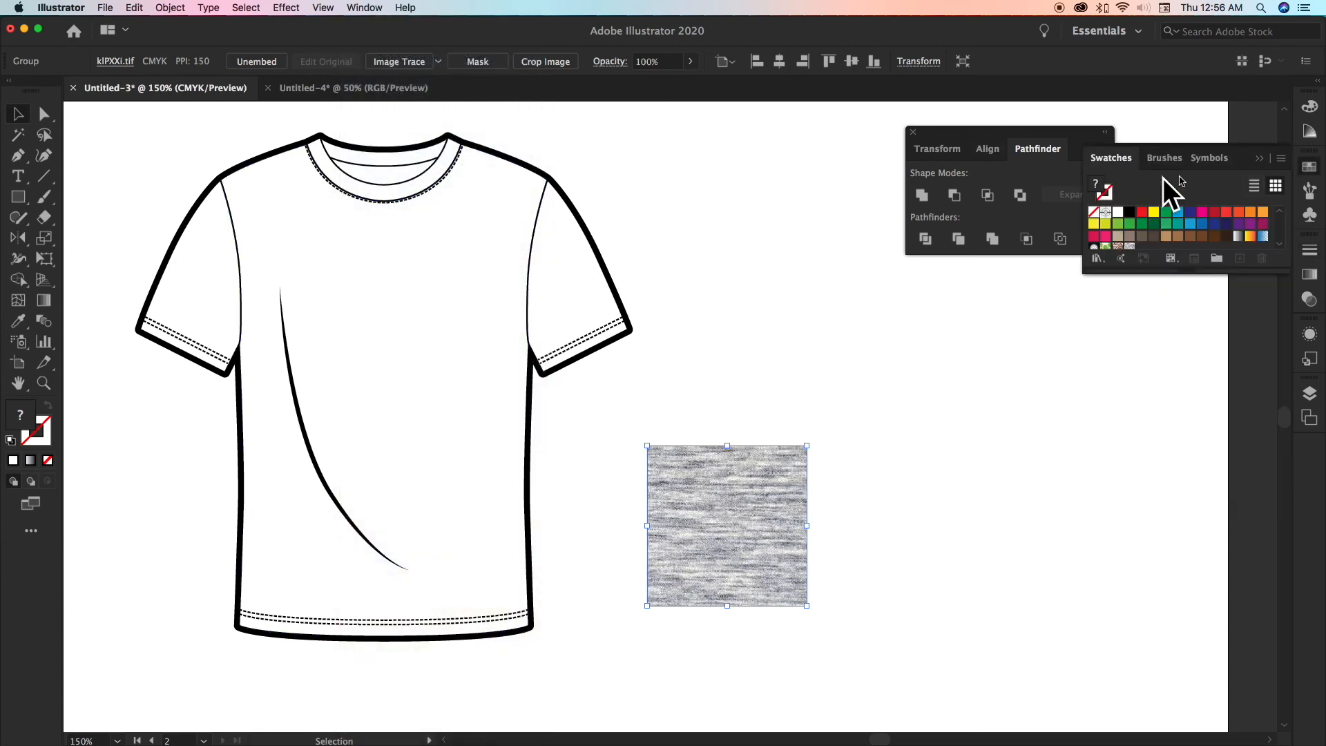
left_click_drag(1240, 161, 1053, 303)
left_click(913, 132)
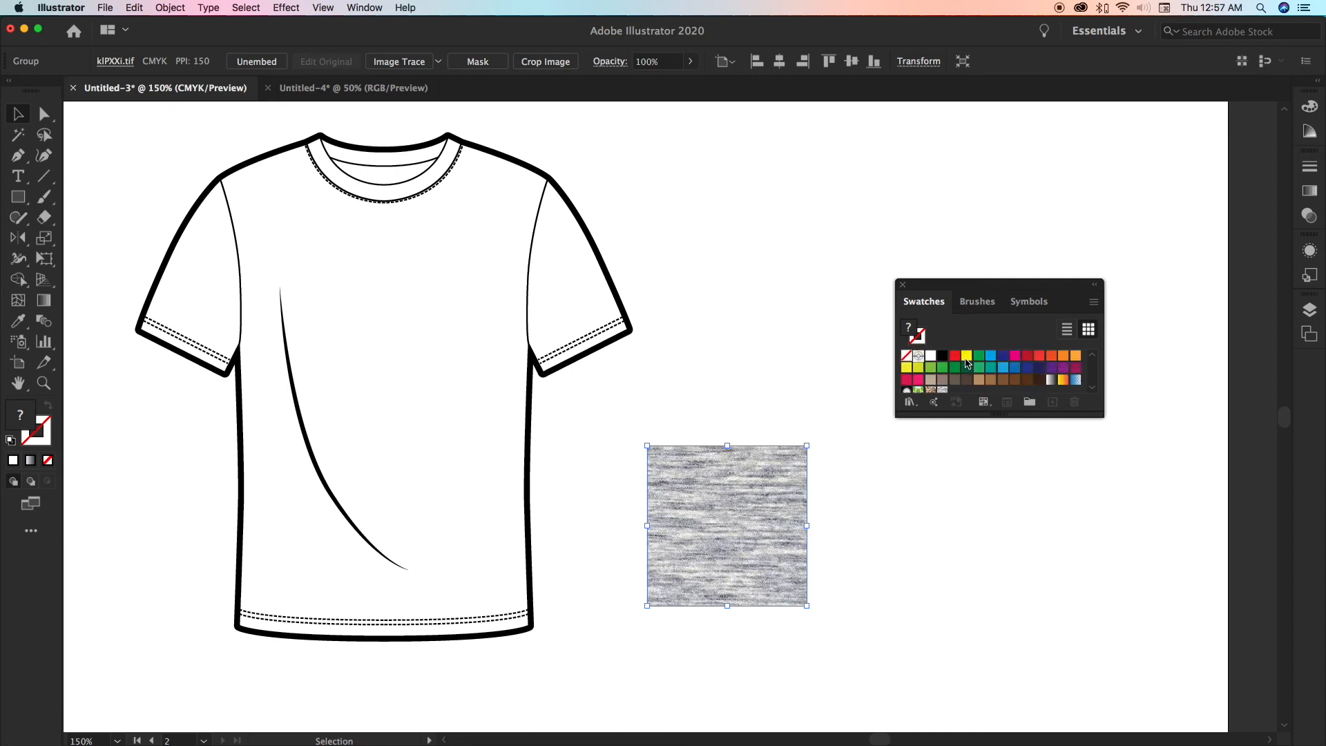
scroll(945, 392, "down", 2)
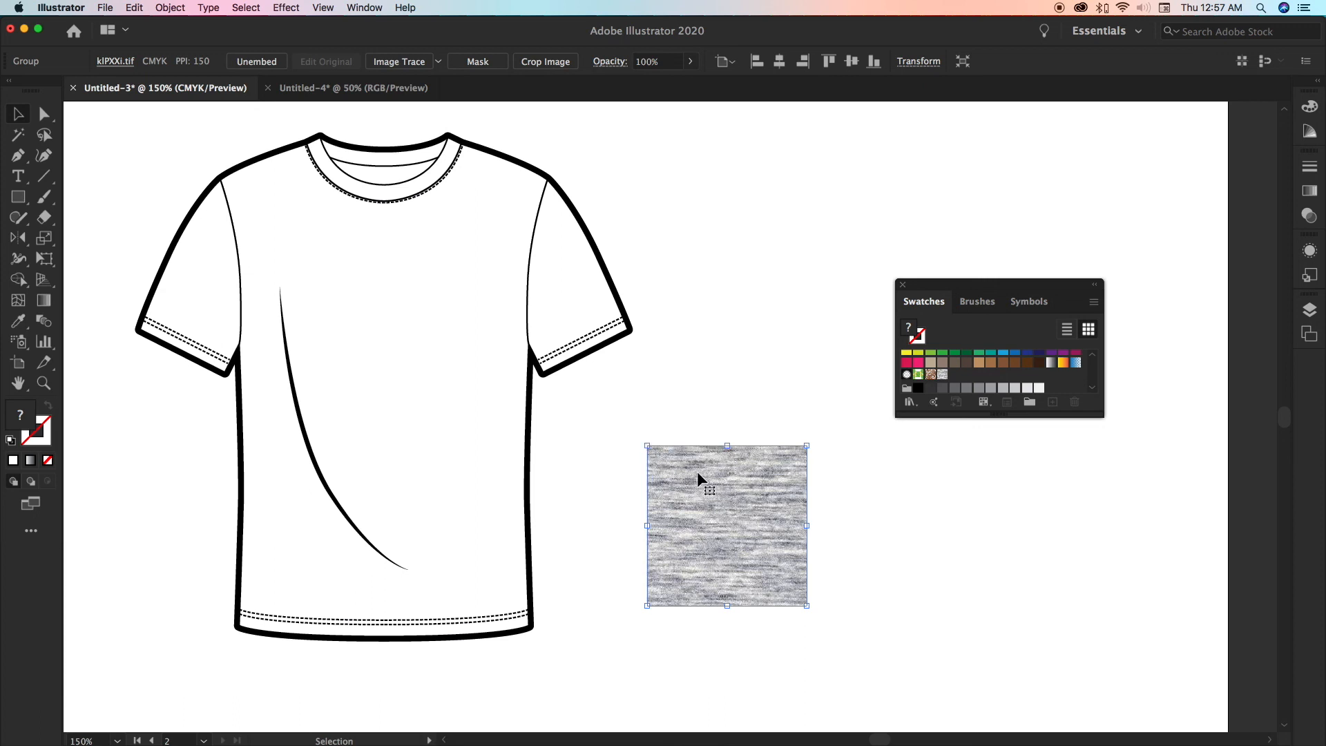
Duplicate the heather fabric image above the original at roughly half size, and save both images as pattern swatches
left_click_drag(725, 494, 740, 285)
left_click_drag(647, 237, 728, 326)
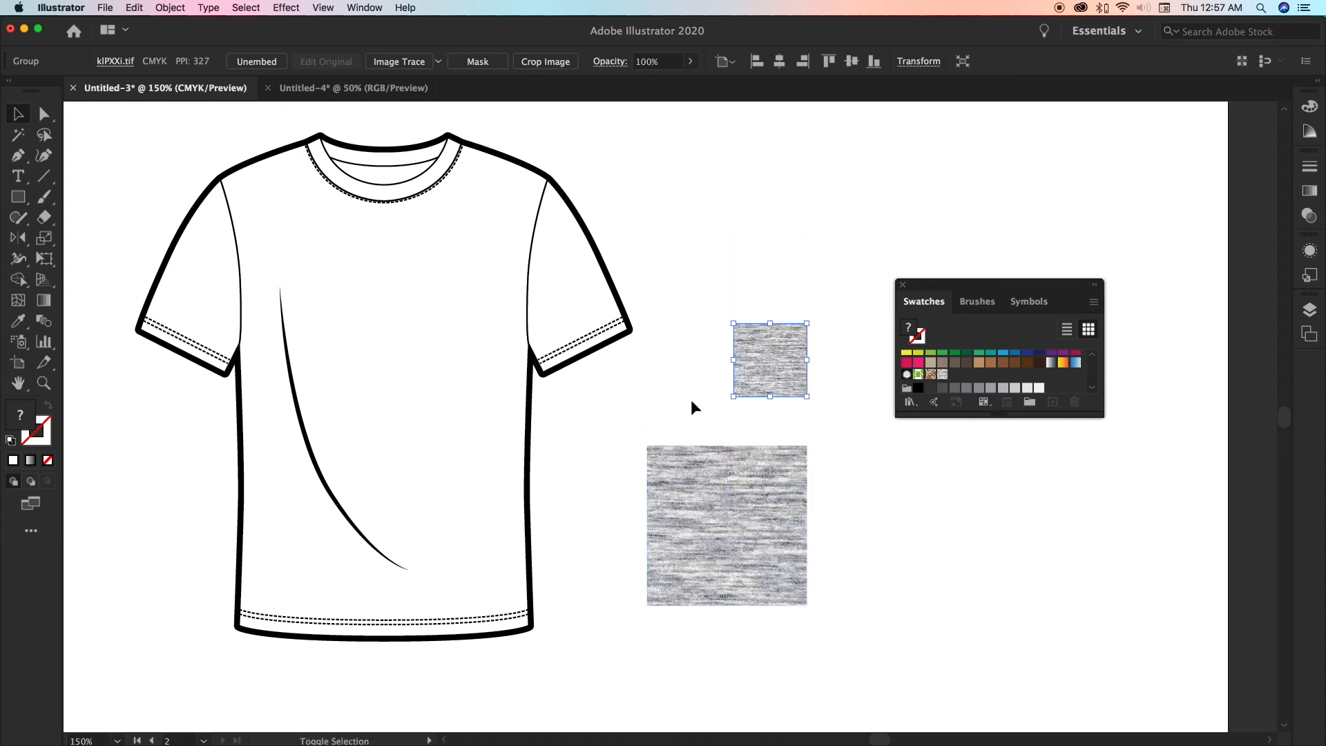
left_click(693, 397)
mouse_move(730, 458)
left_mouse_down()
mouse_move(898, 414)
mouse_move(964, 380)
mouse_move(955, 355)
left_mouse_up()
left_click_drag(753, 354, 967, 362)
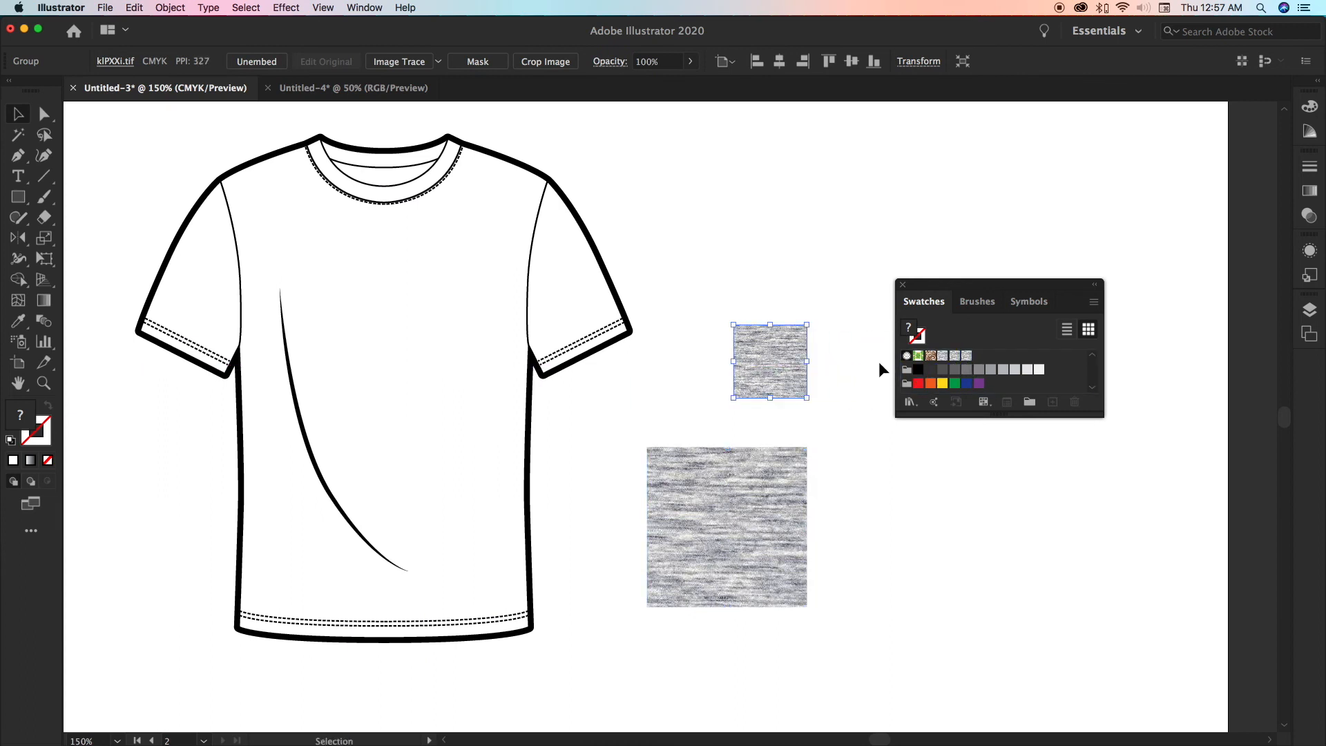
Select the shirt body and both sleeves, and fill them with the smaller-scale heather pattern swatch
left_click(364, 316)
left_click(184, 272, "shift")
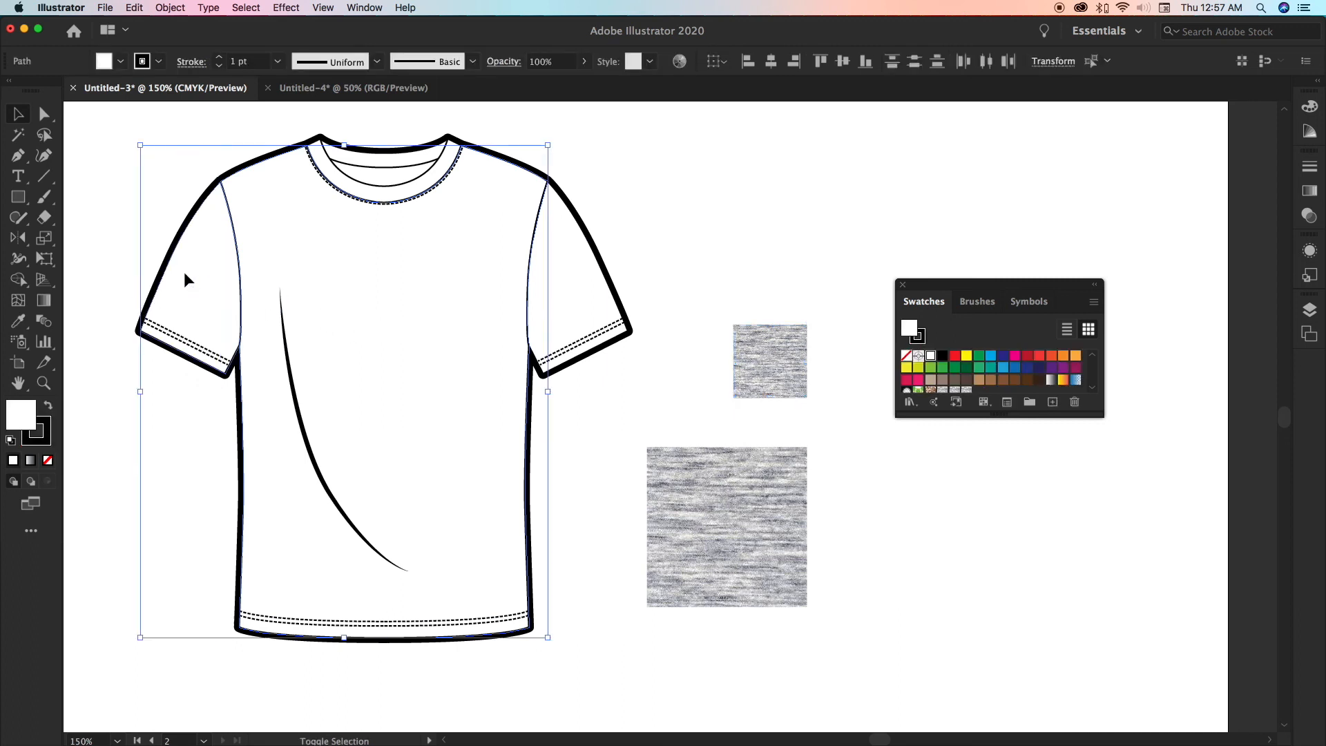
left_click(551, 293, "shift")
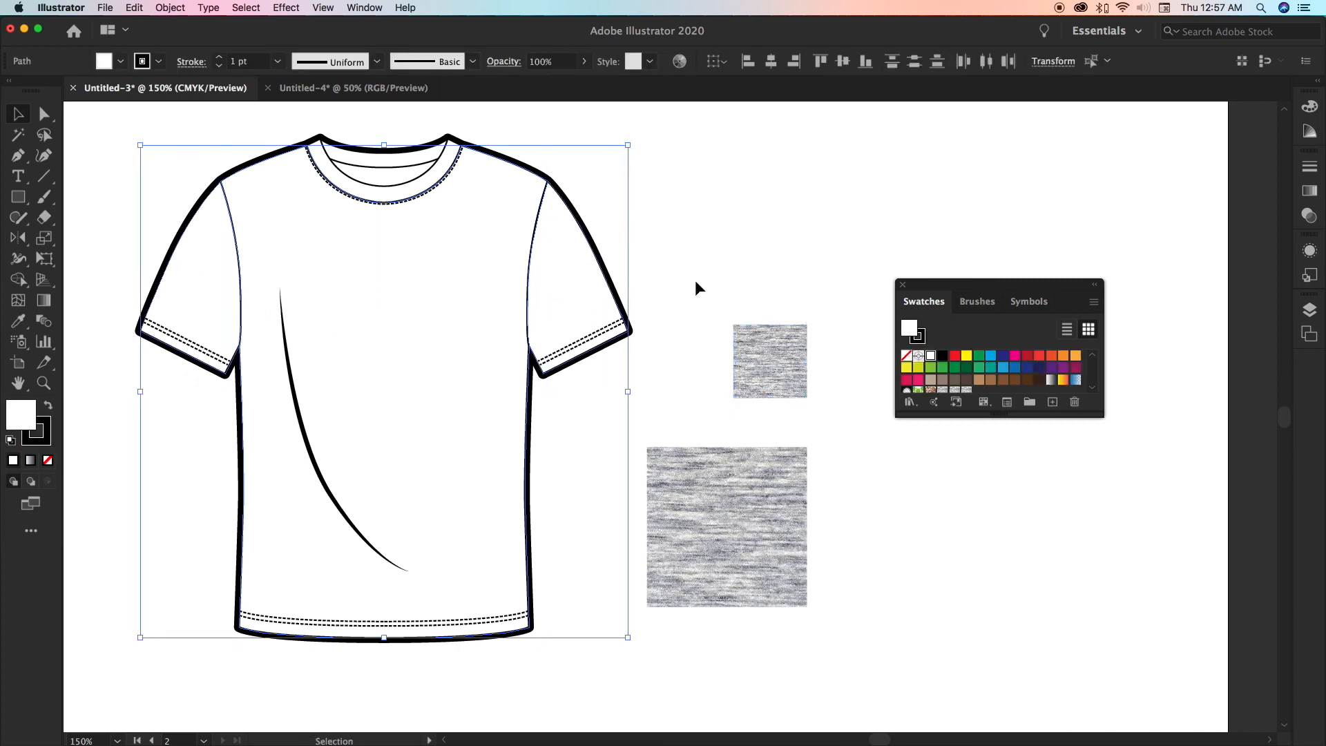
left_click(967, 391)
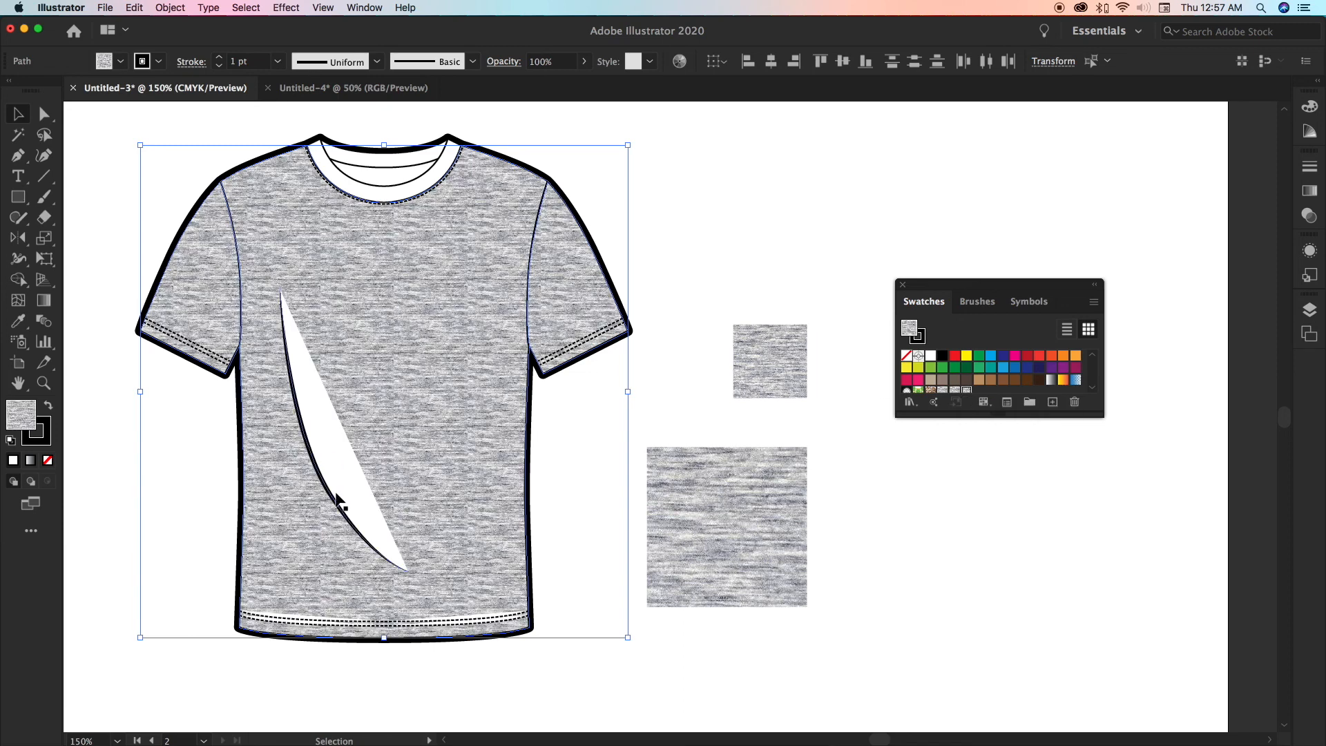
Remove the white fill from the fold line and the hem stitch lines, leaving only their strokes
left_click(335, 449)
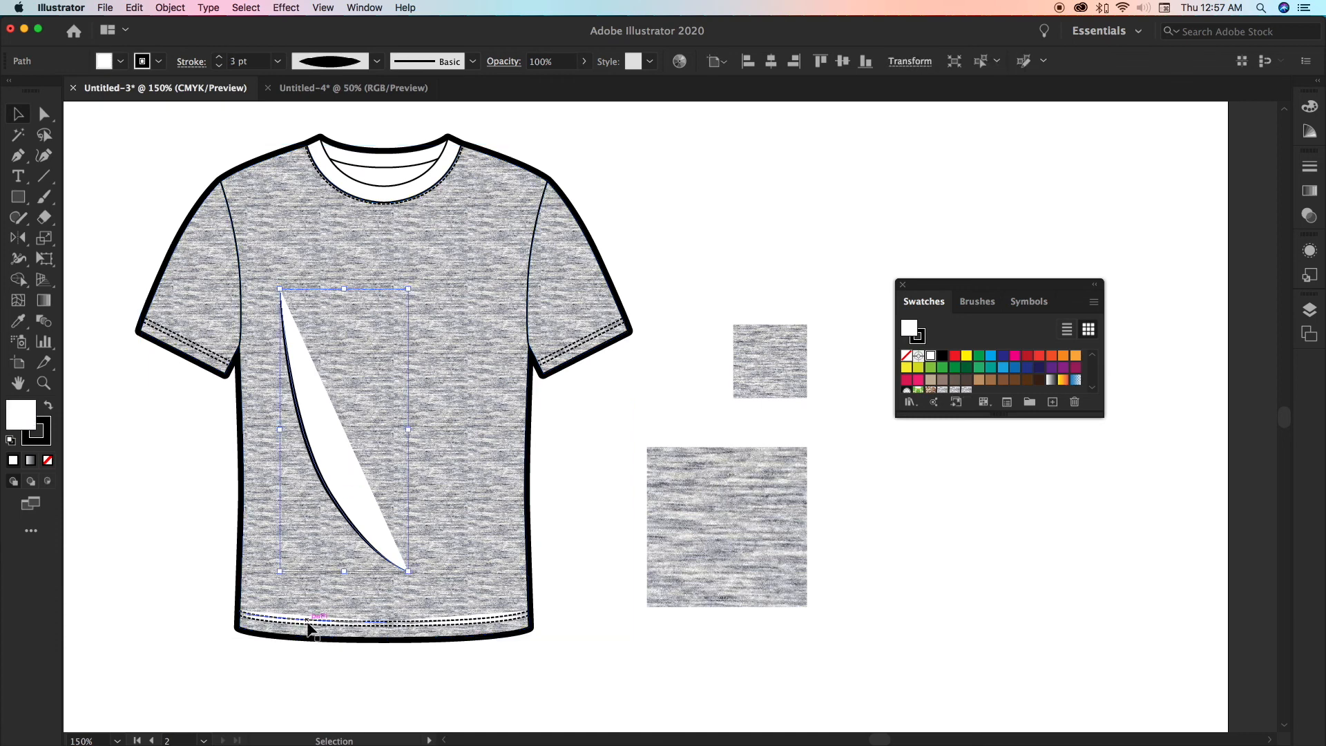
left_click(302, 624, "shift")
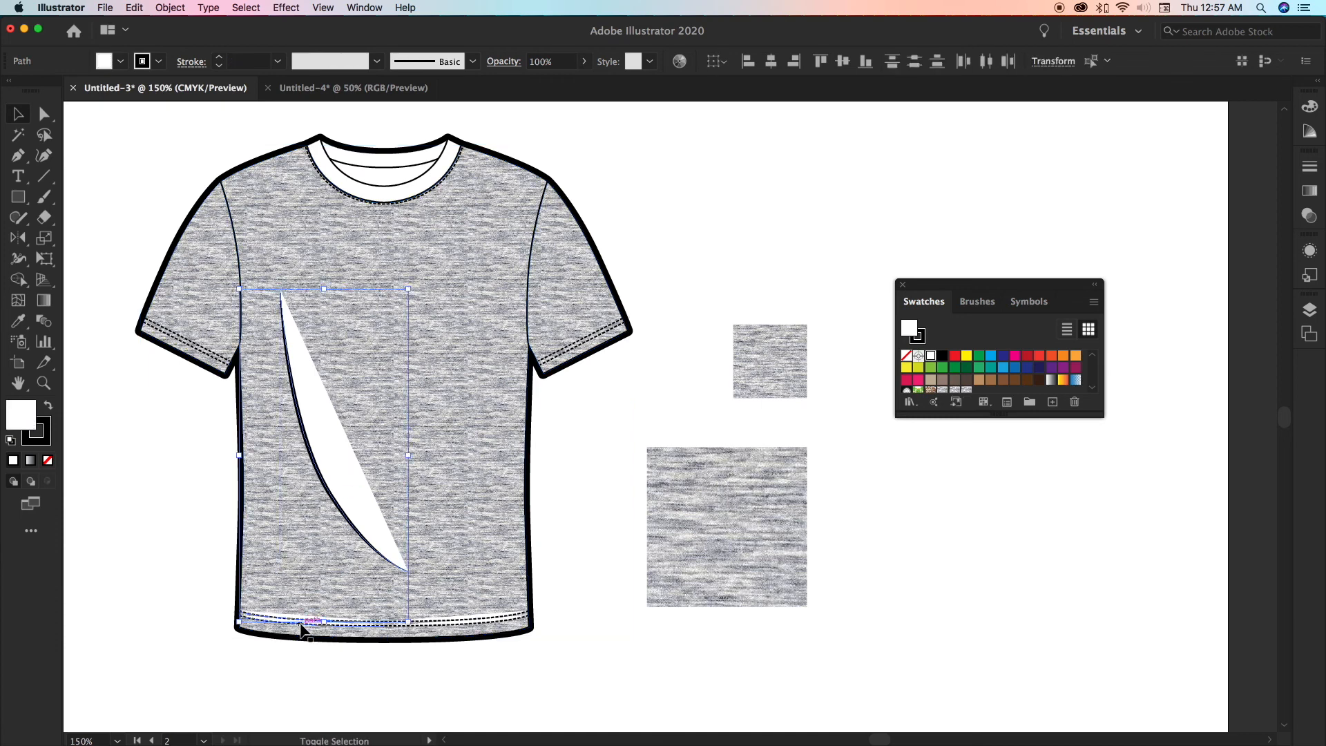
left_click(467, 624, "shift")
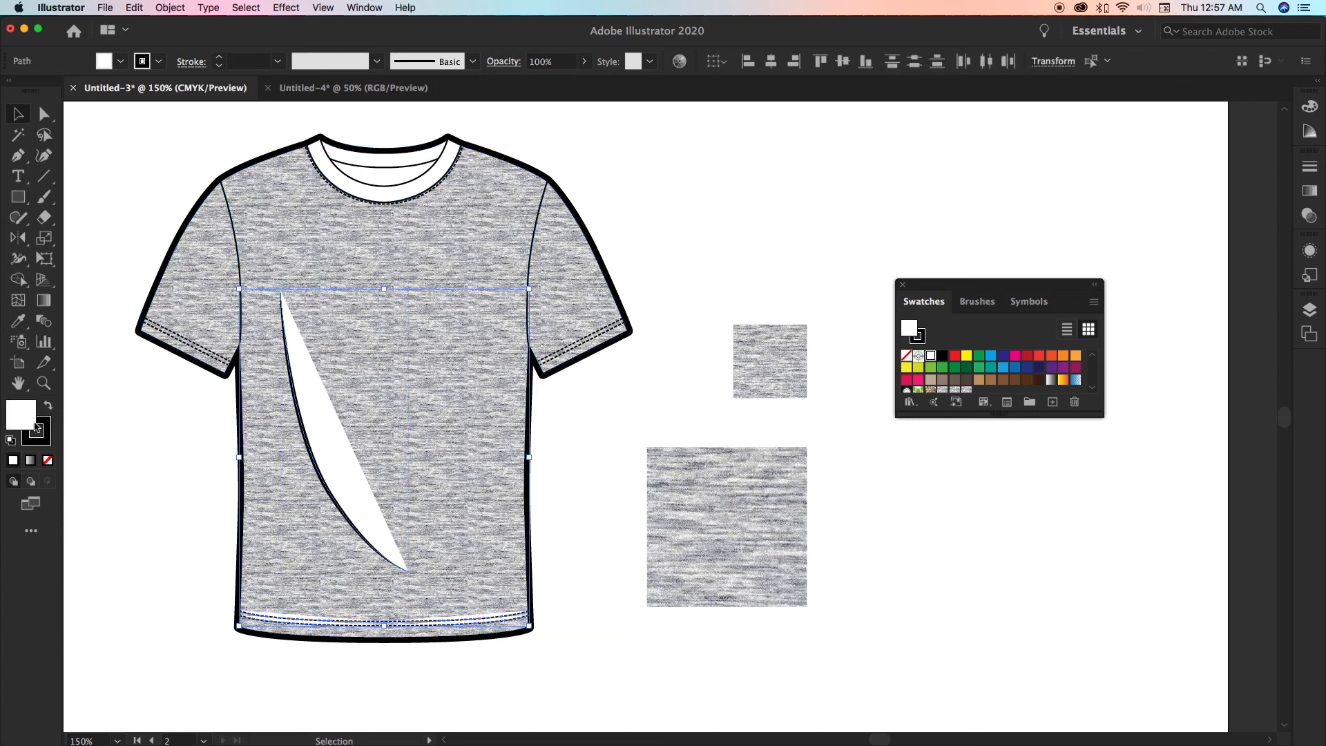
left_click(48, 461)
left_click(180, 479)
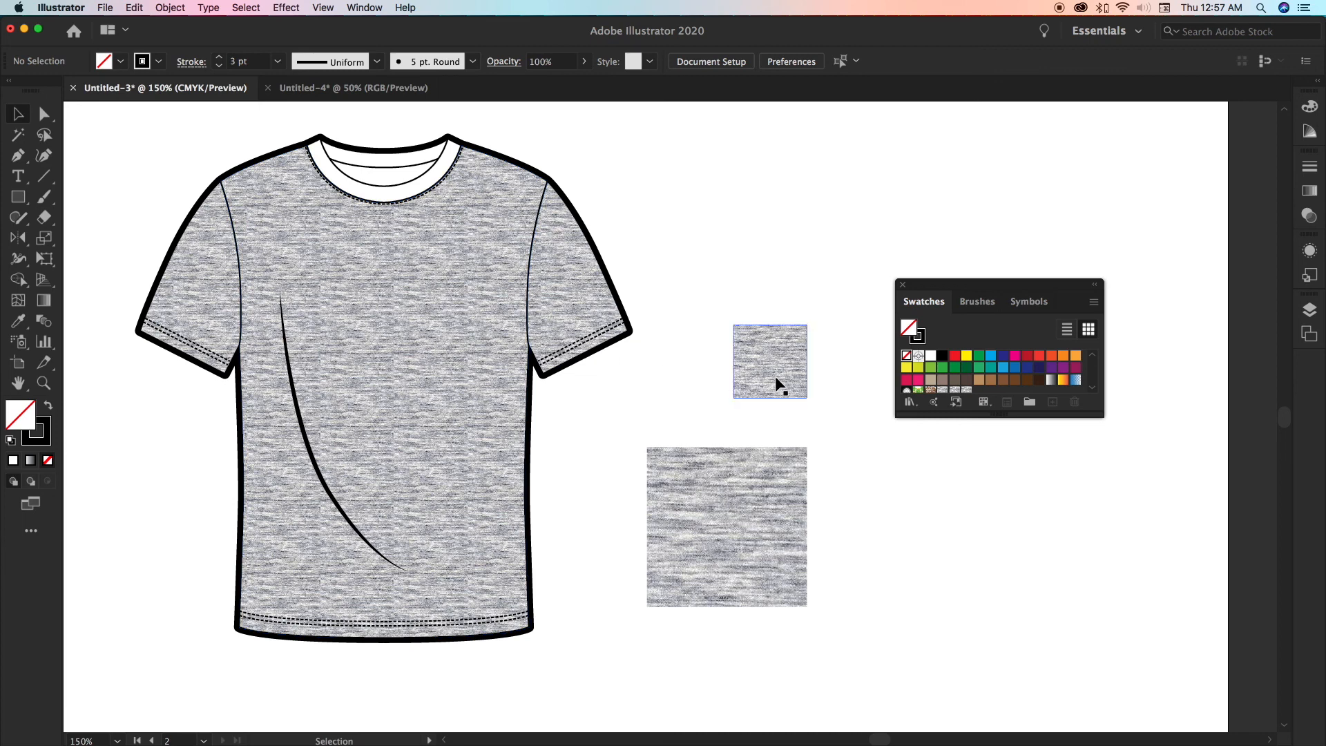
Fill the shirt body with the larger-scale heather pattern swatch and move the larger fabric image down about 2.4 pt
left_click(433, 367)
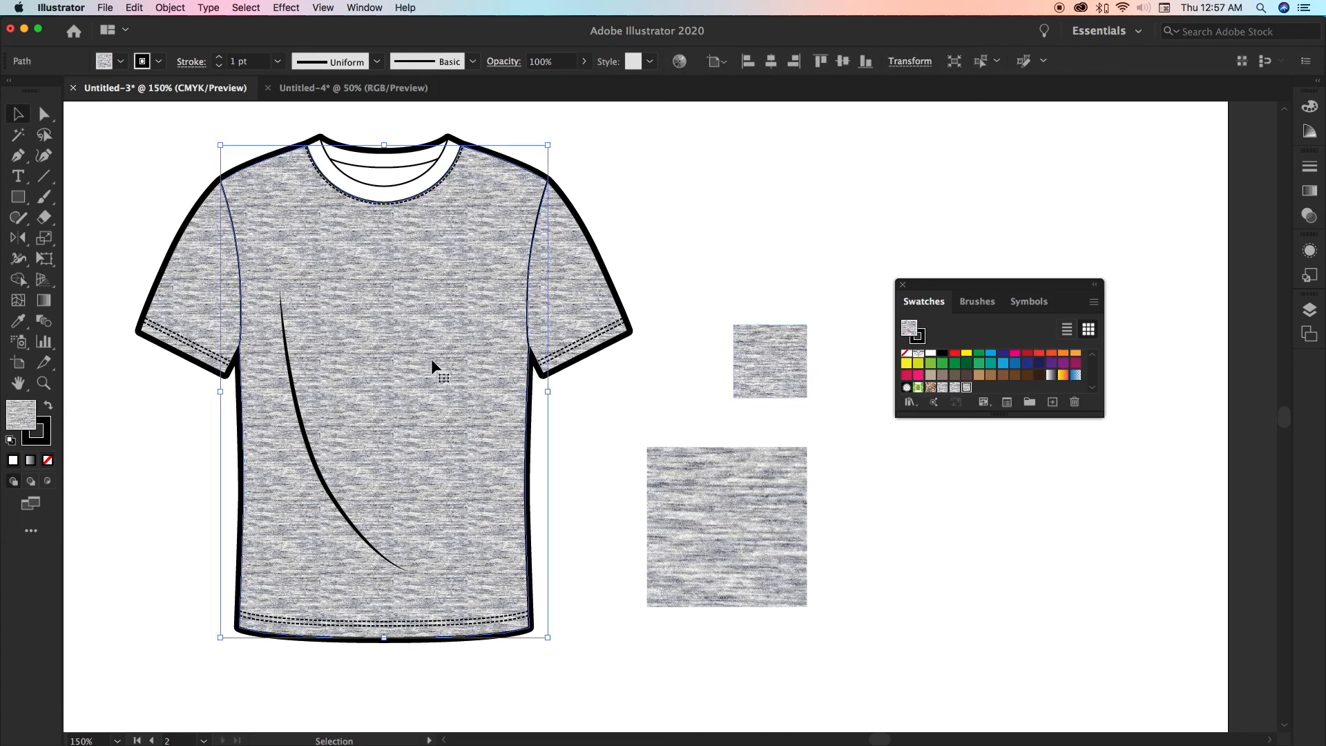
left_click(955, 388)
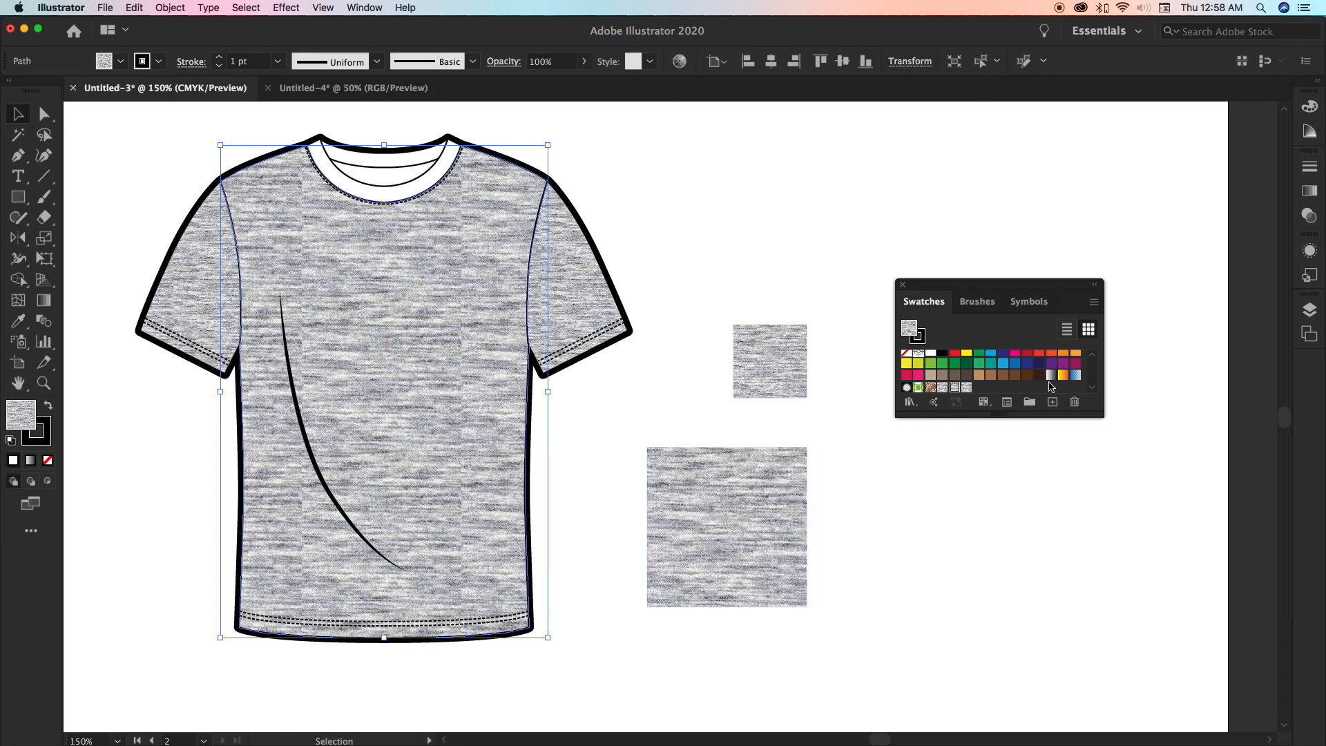
left_click(723, 500)
left_click_drag(706, 477, 706, 480)
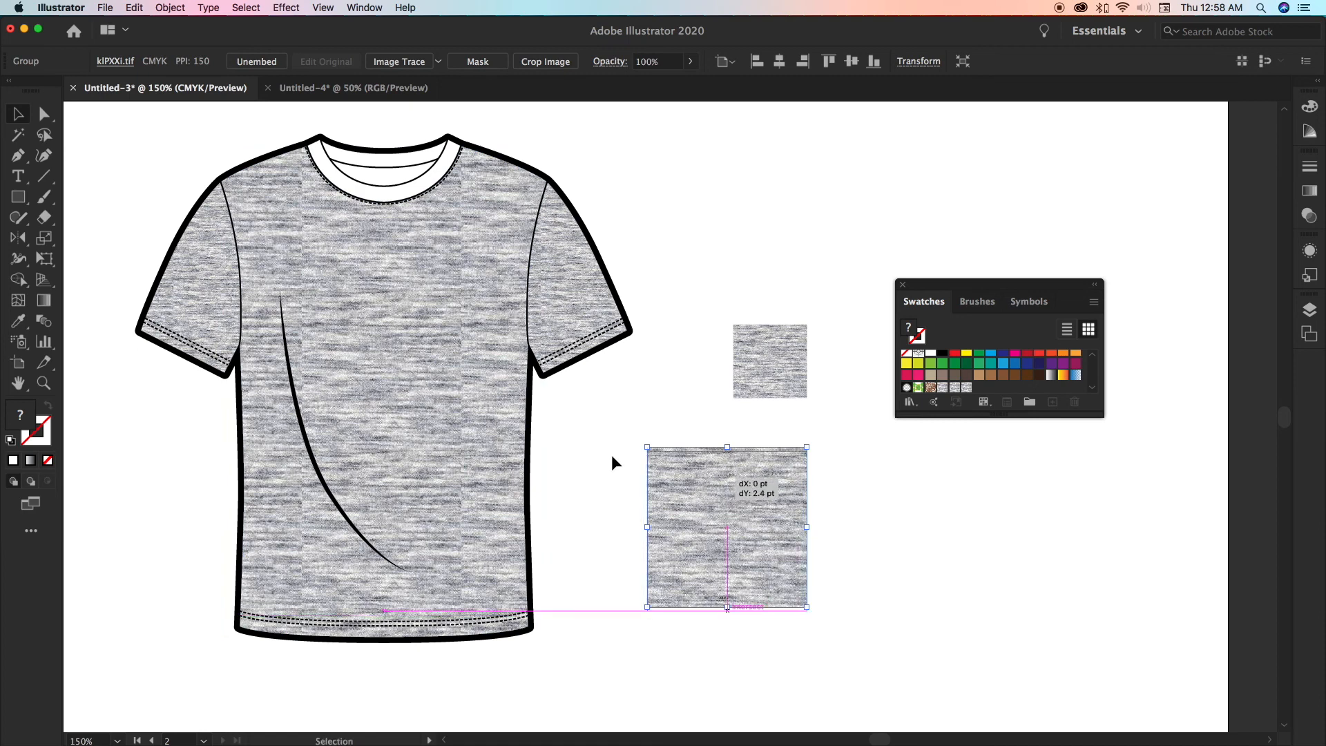
Select both sleeves and the collar and inner neck shapes, fill them with the larger-scale heather pattern swatch, and deselect
left_click(567, 275)
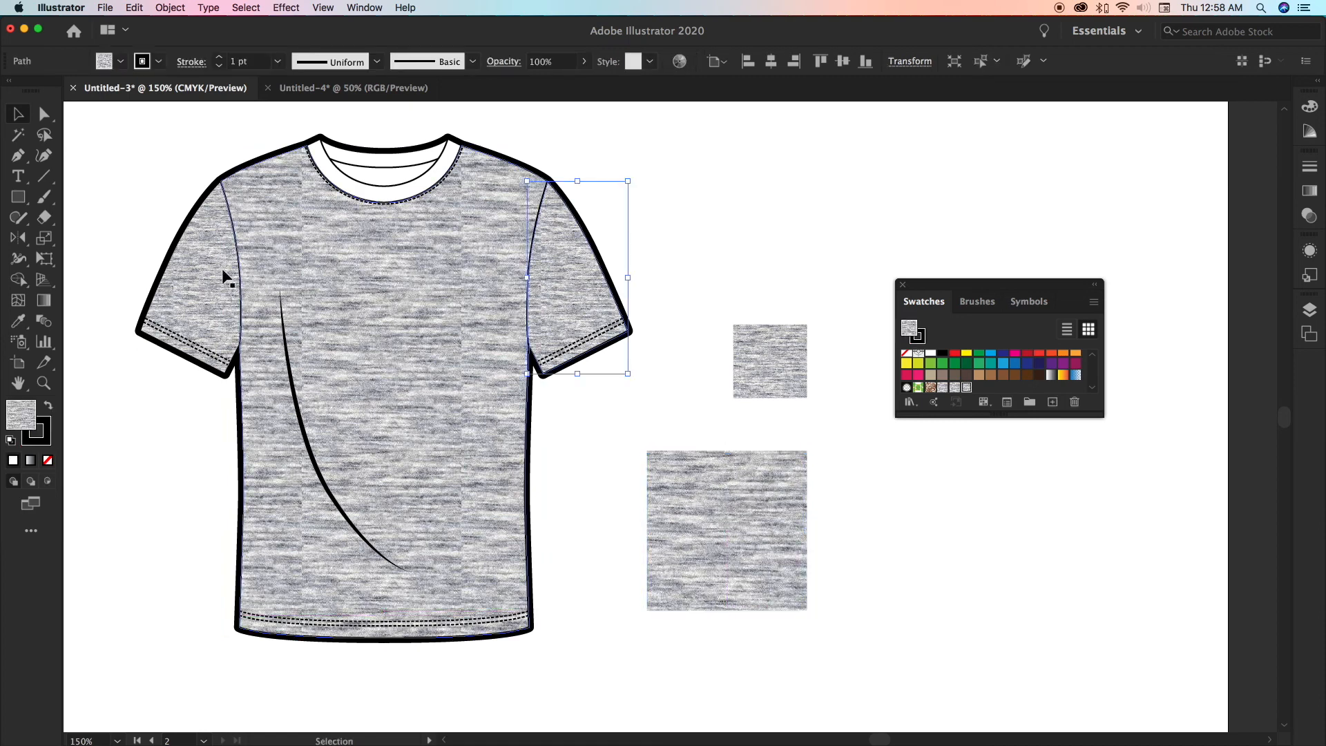
left_click(338, 165, "shift")
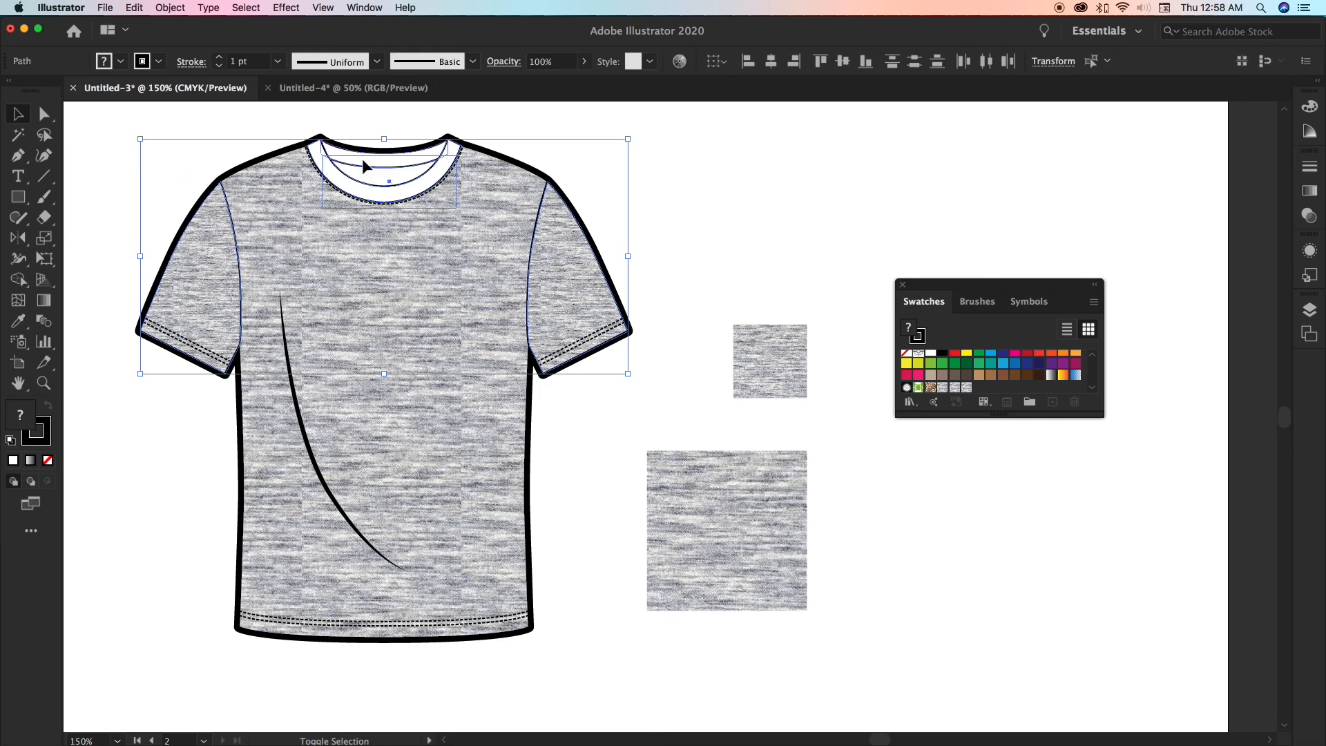
left_click(966, 387)
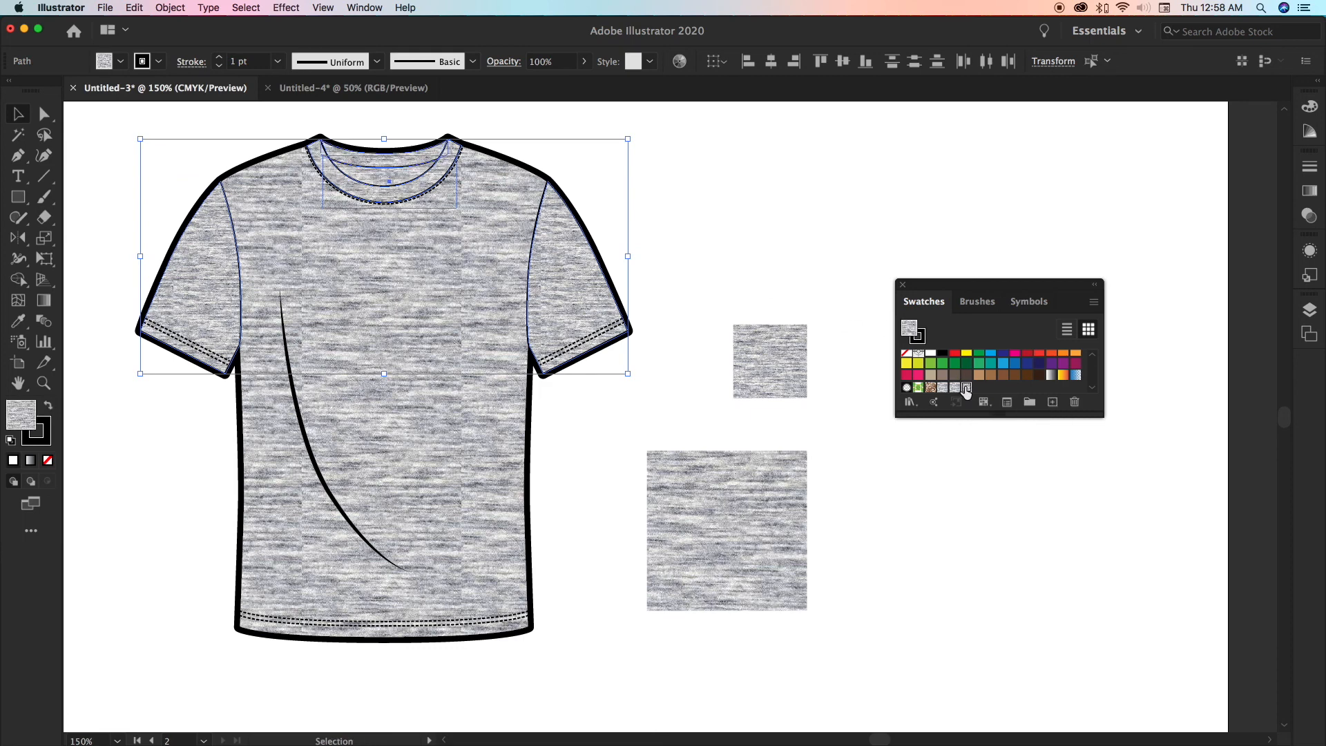
left_click(955, 388)
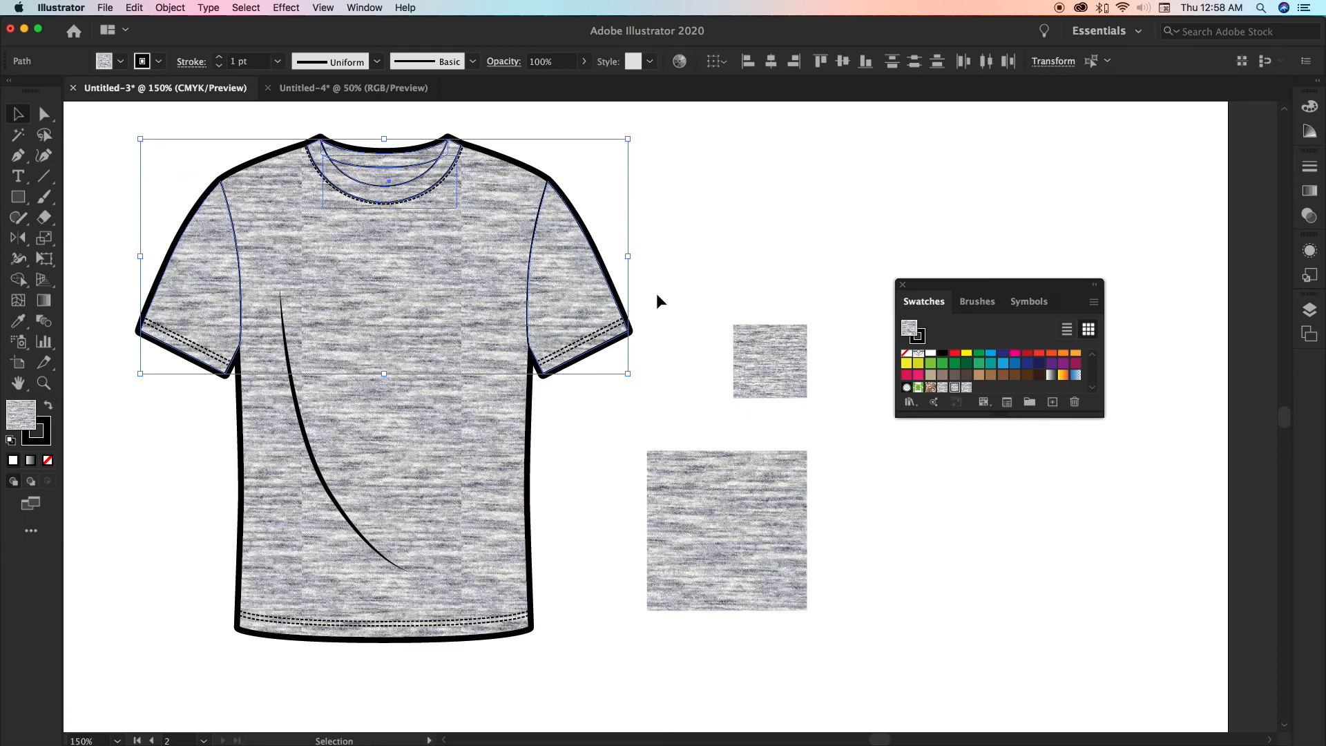
left_click(803, 211)
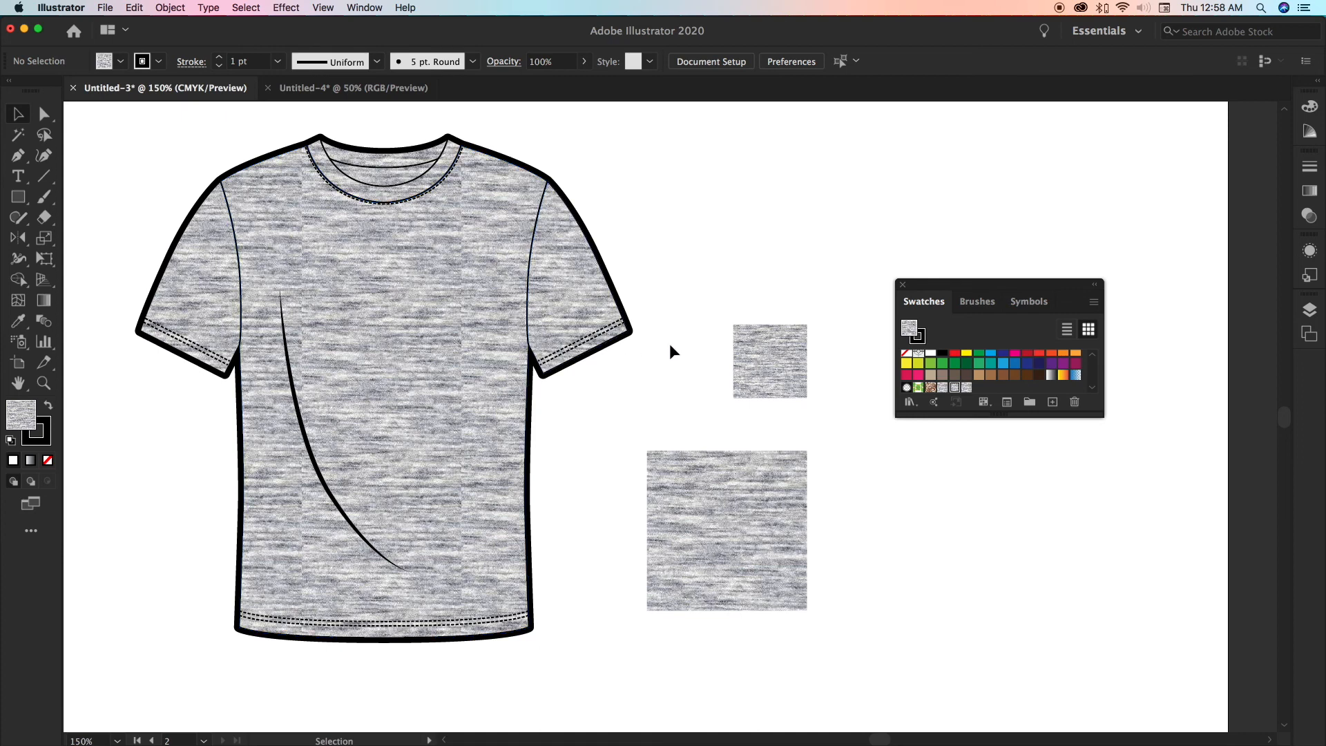
left_click_drag(673, 341, 823, 592)
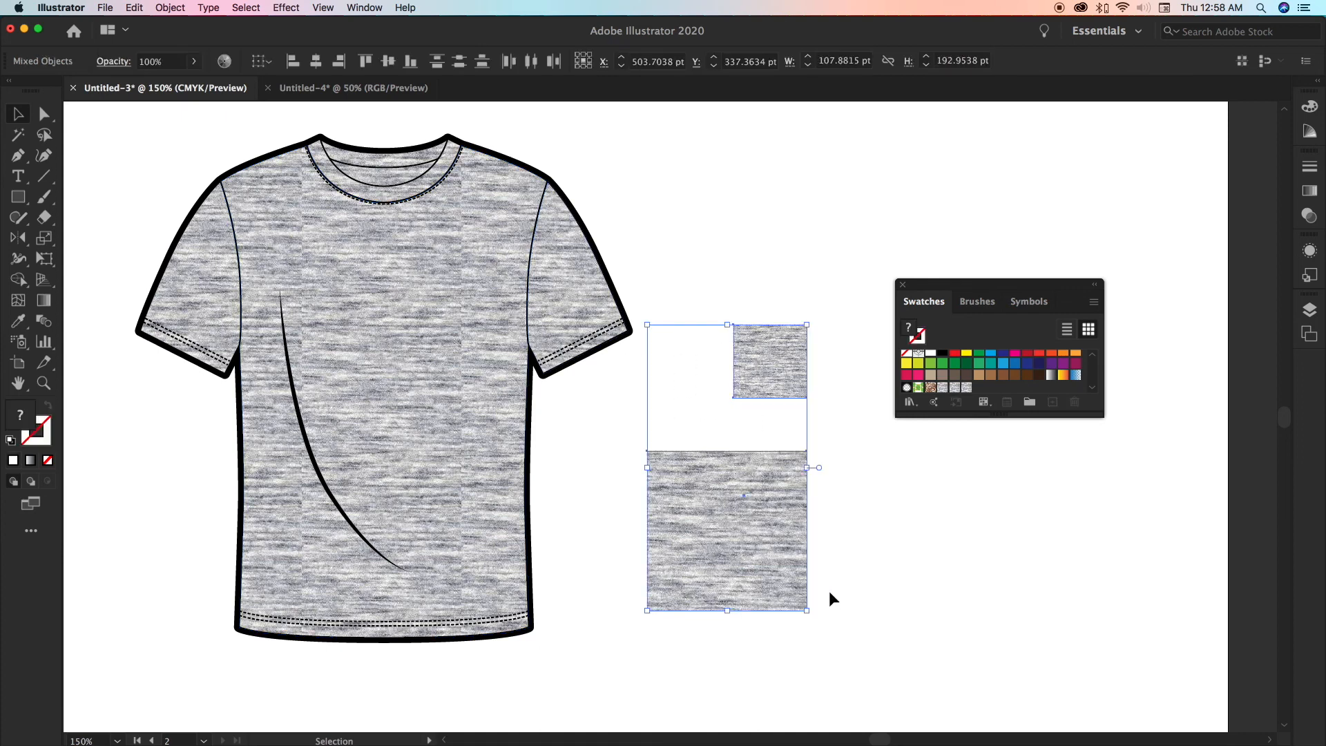
left_click(868, 562)
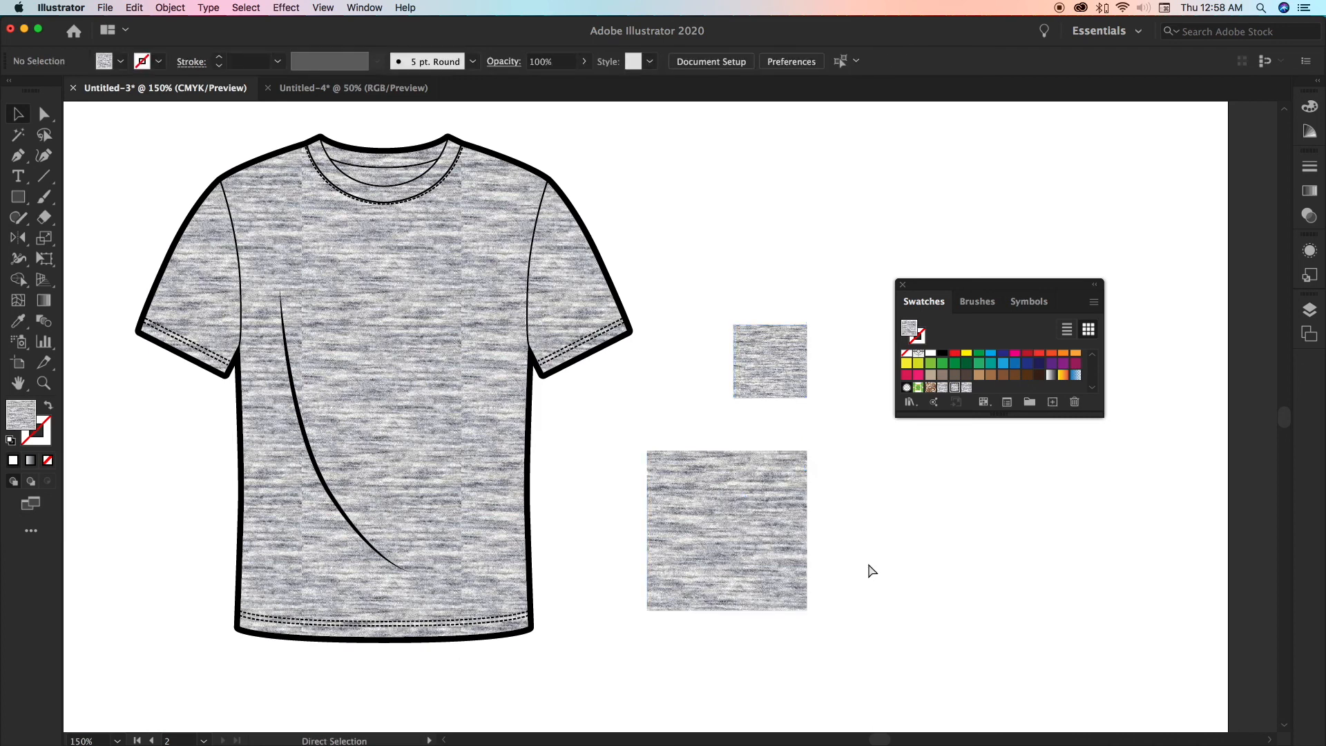
key("super+minus")
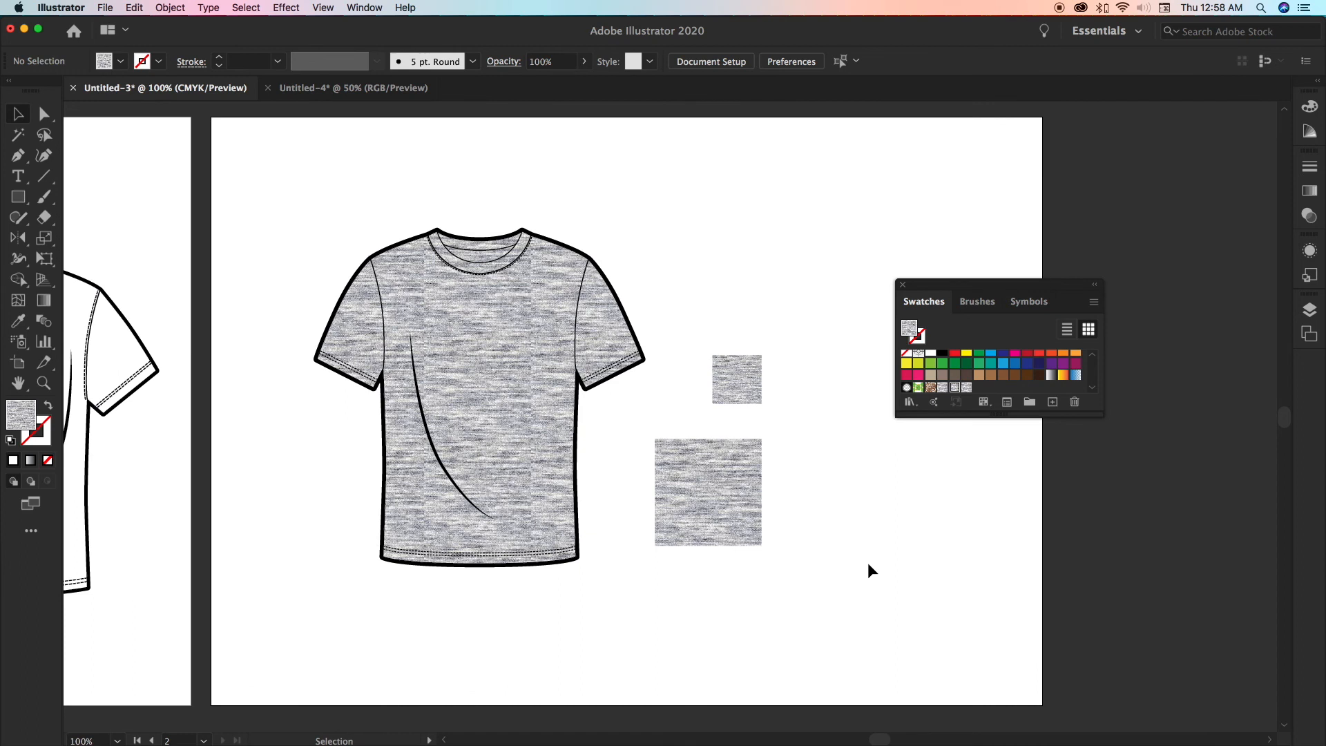